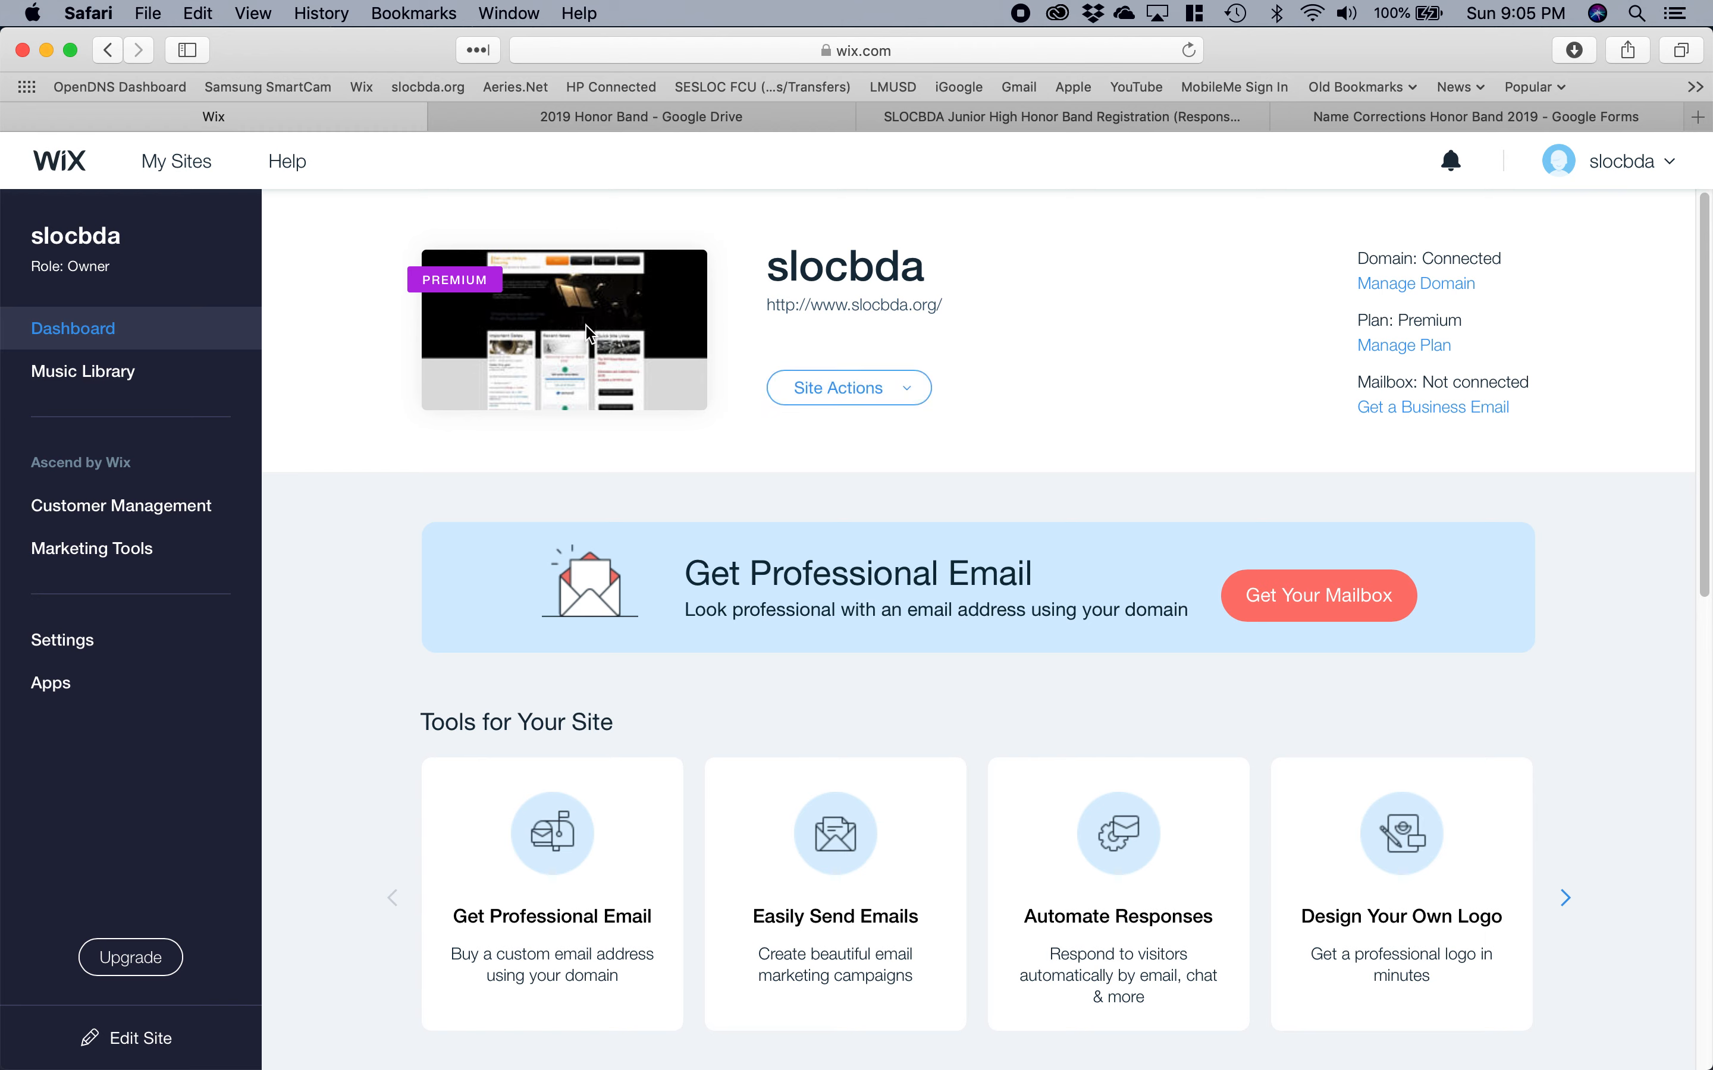
Open the slocbda site in the website editor and view the upper part of its Home page.
click(912, 388)
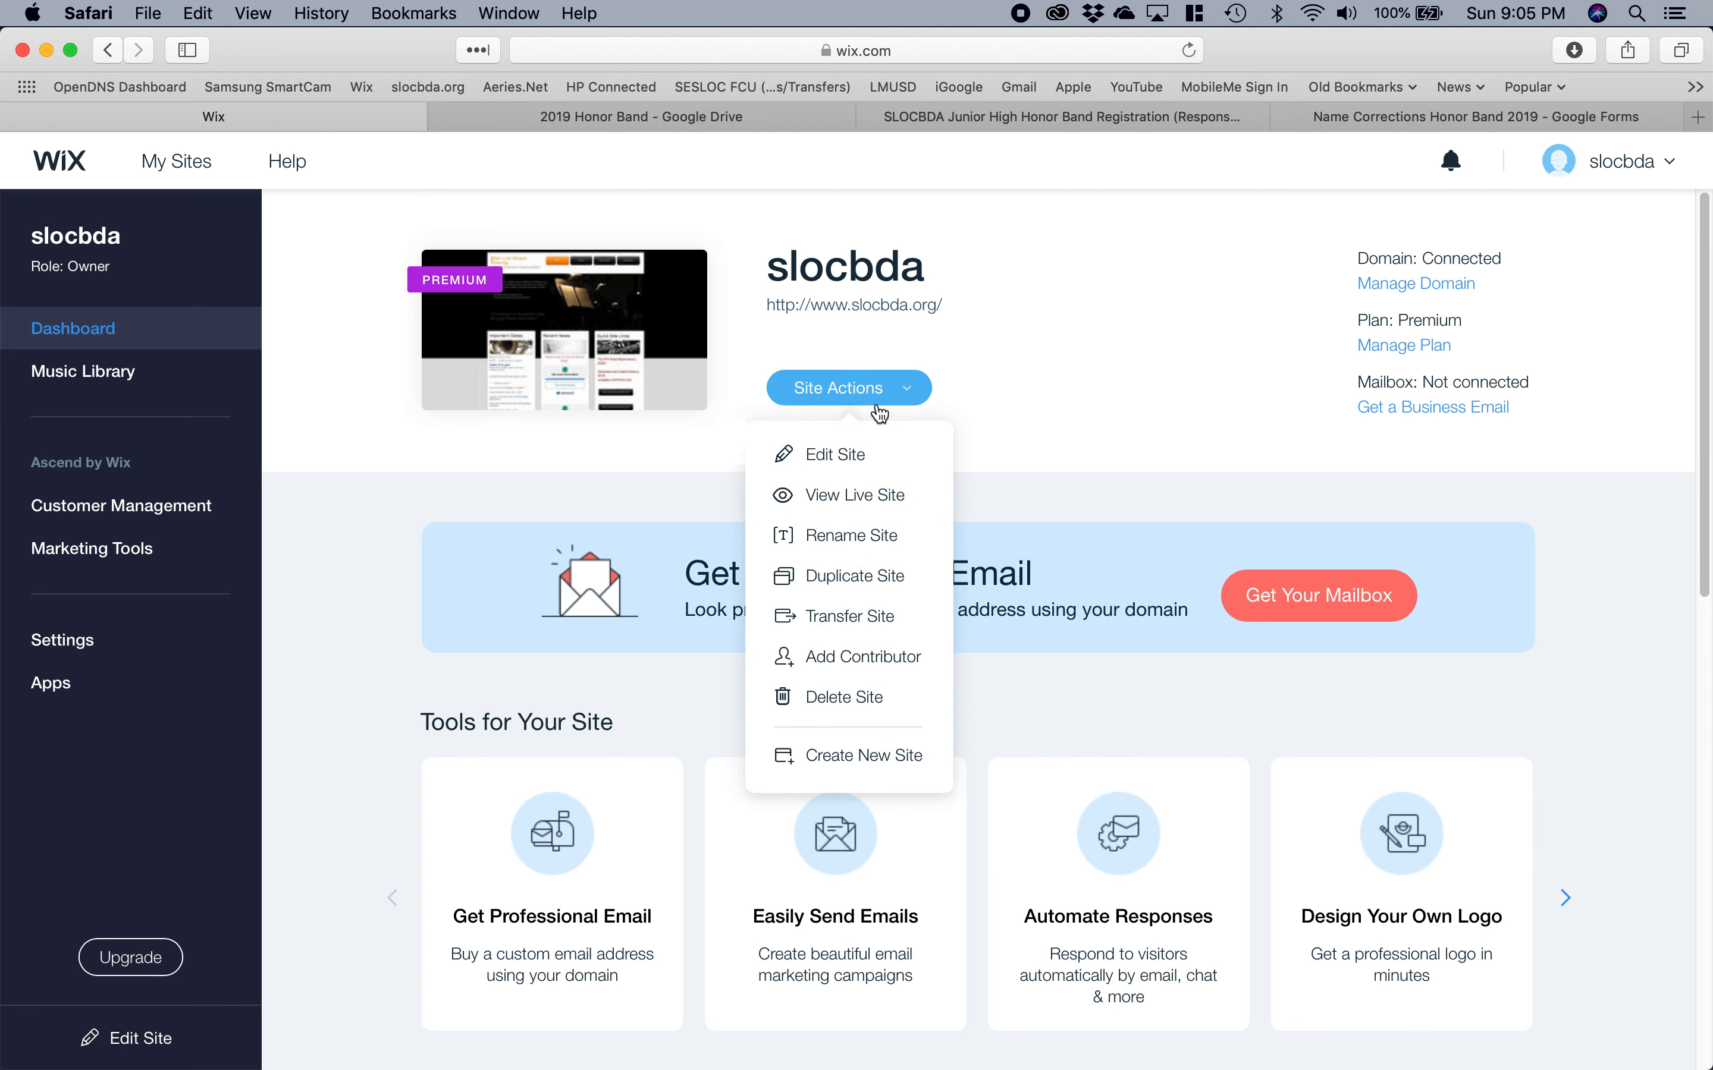
click(842, 452)
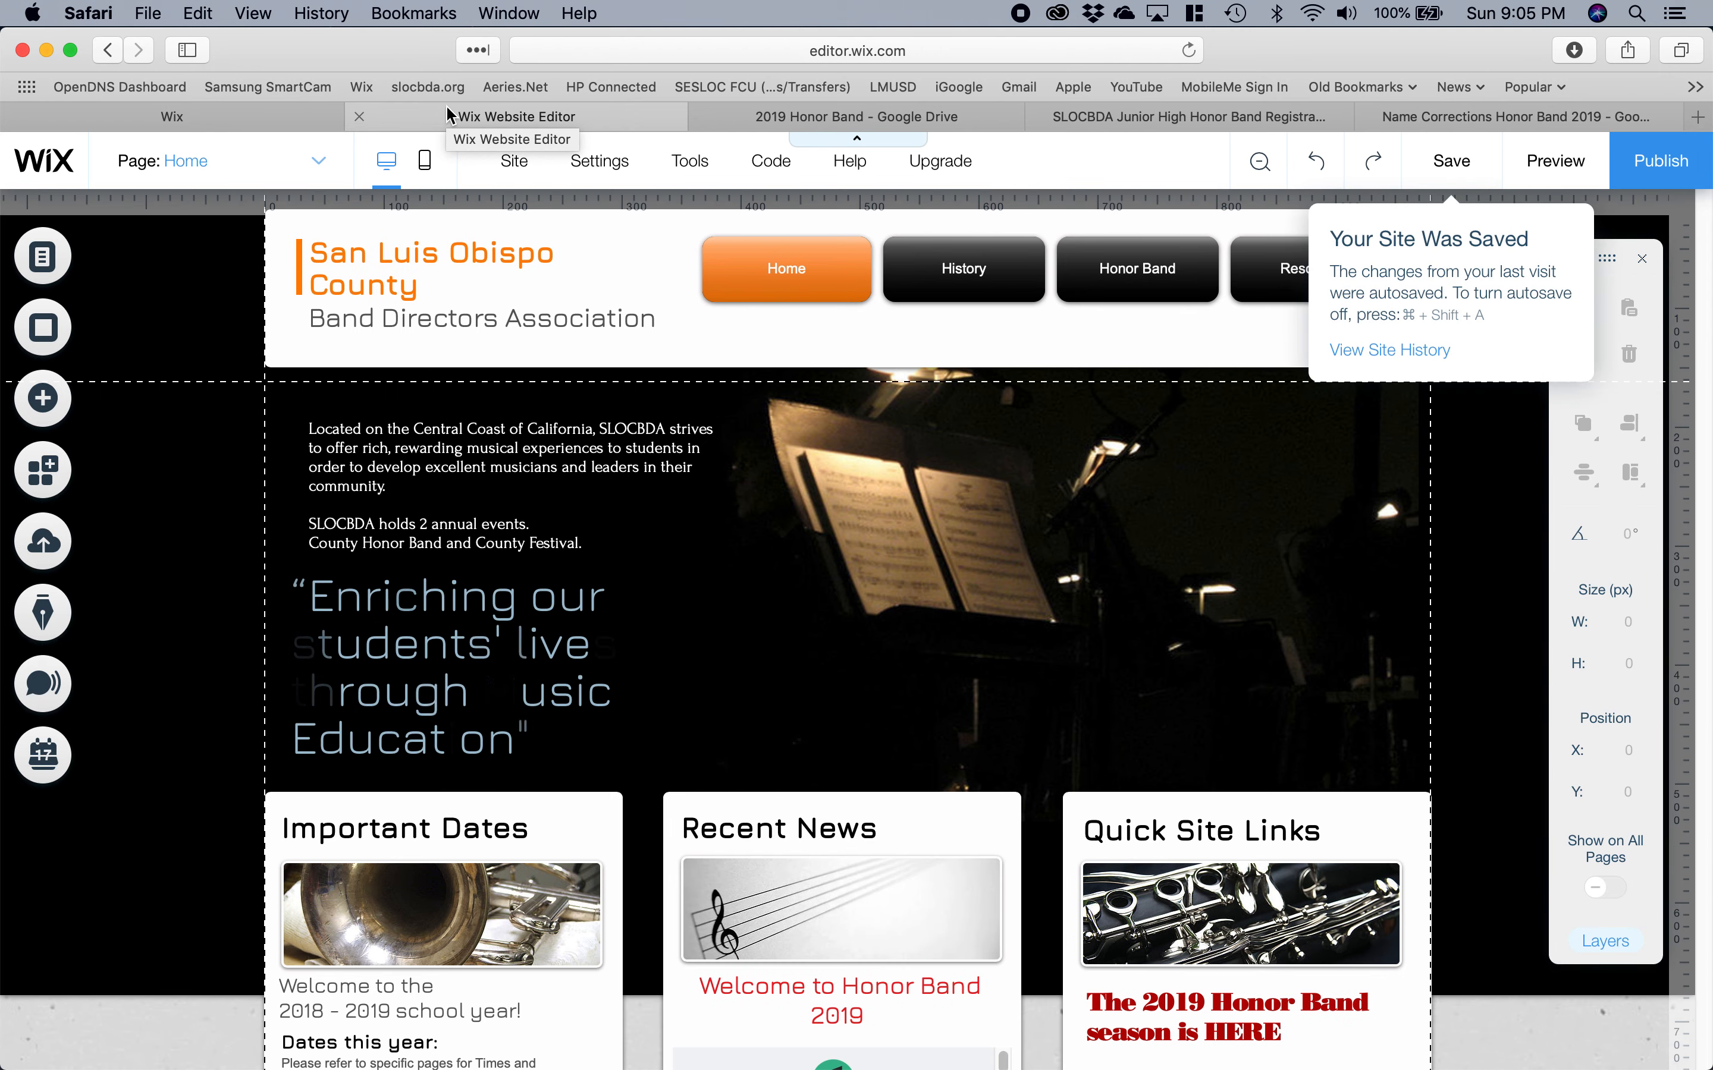
mouse_move(514, 160)
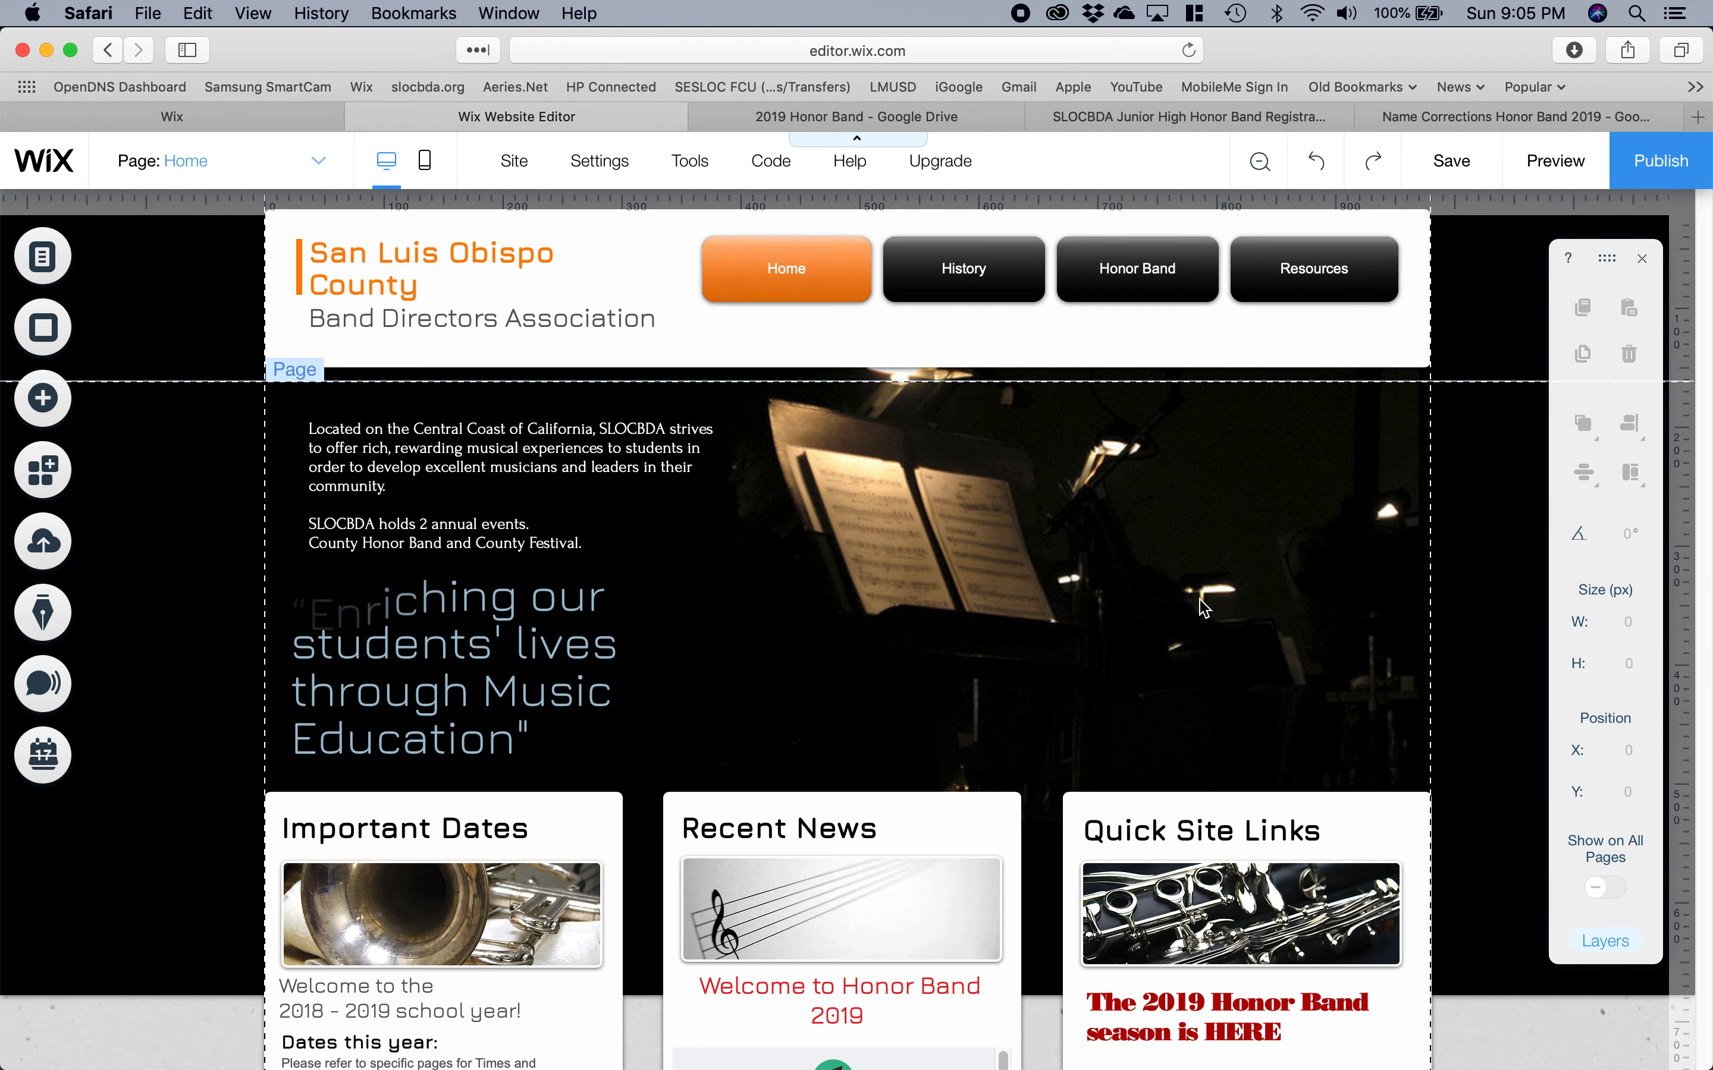
scroll(1203, 607, down, 1)
scroll(1203, 607, down, 2)
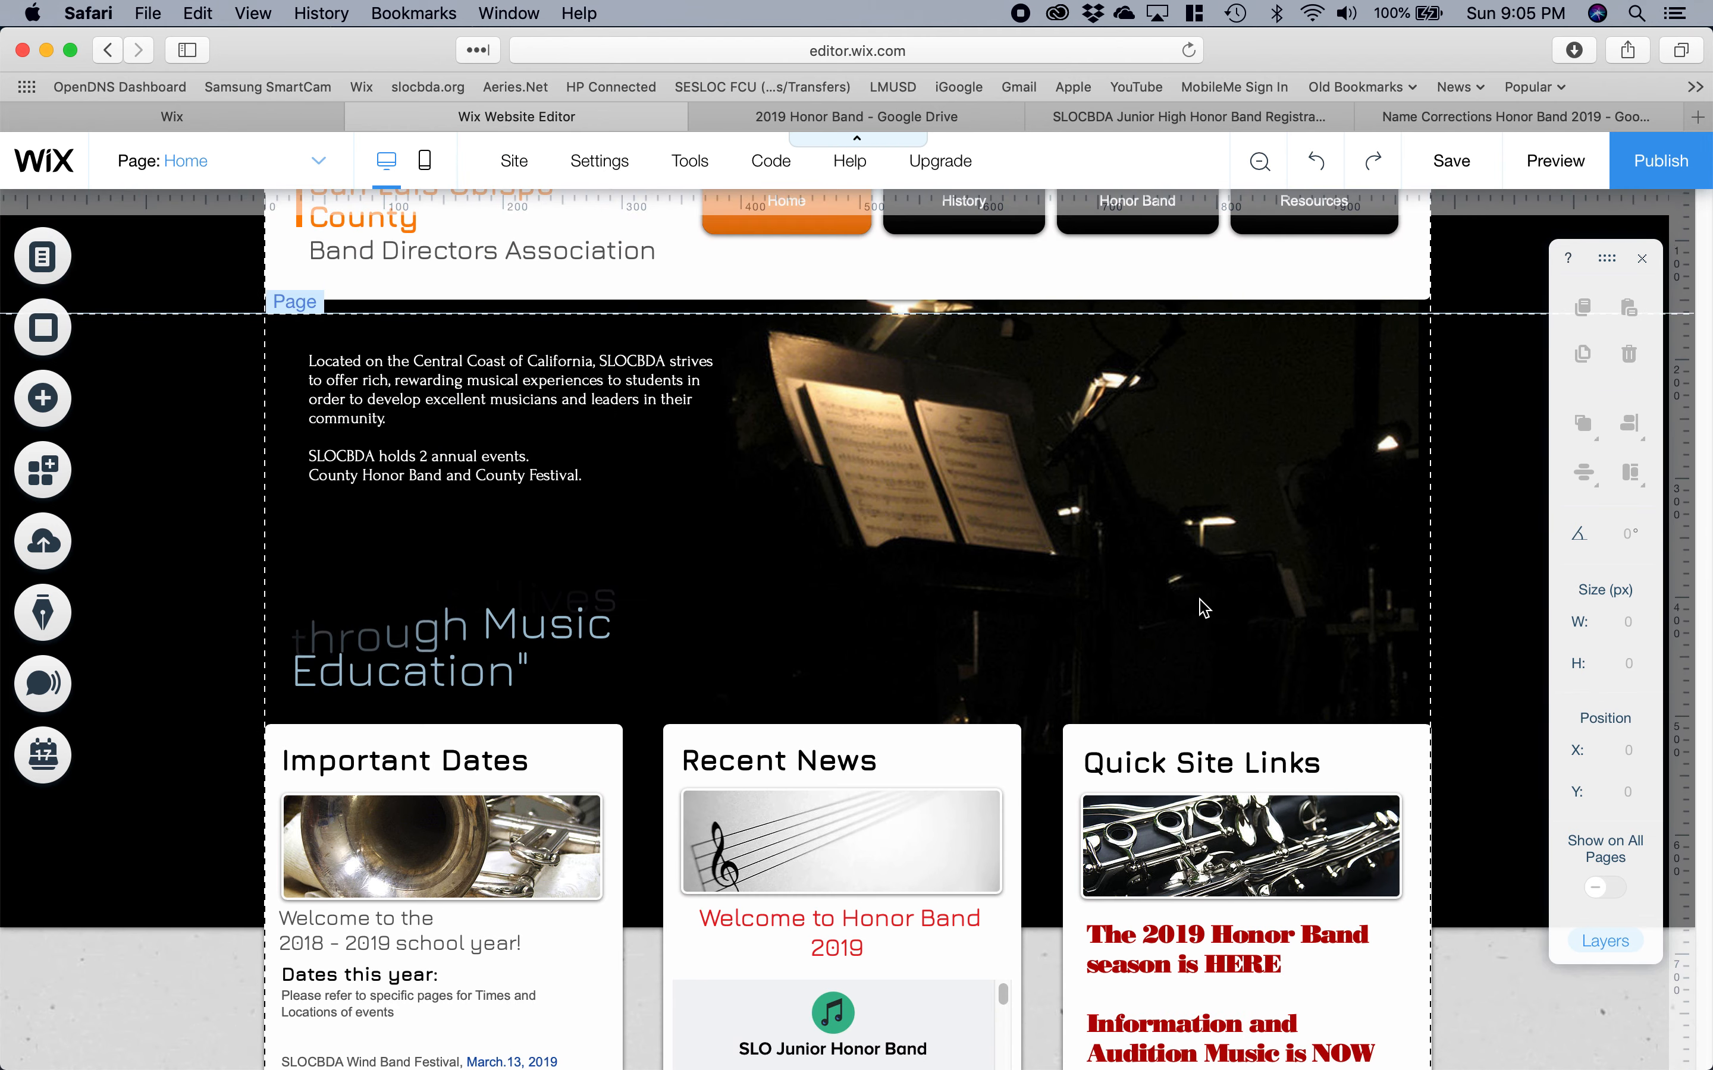
scroll(1203, 607, up, 2)
scroll(1203, 607, up, 1)
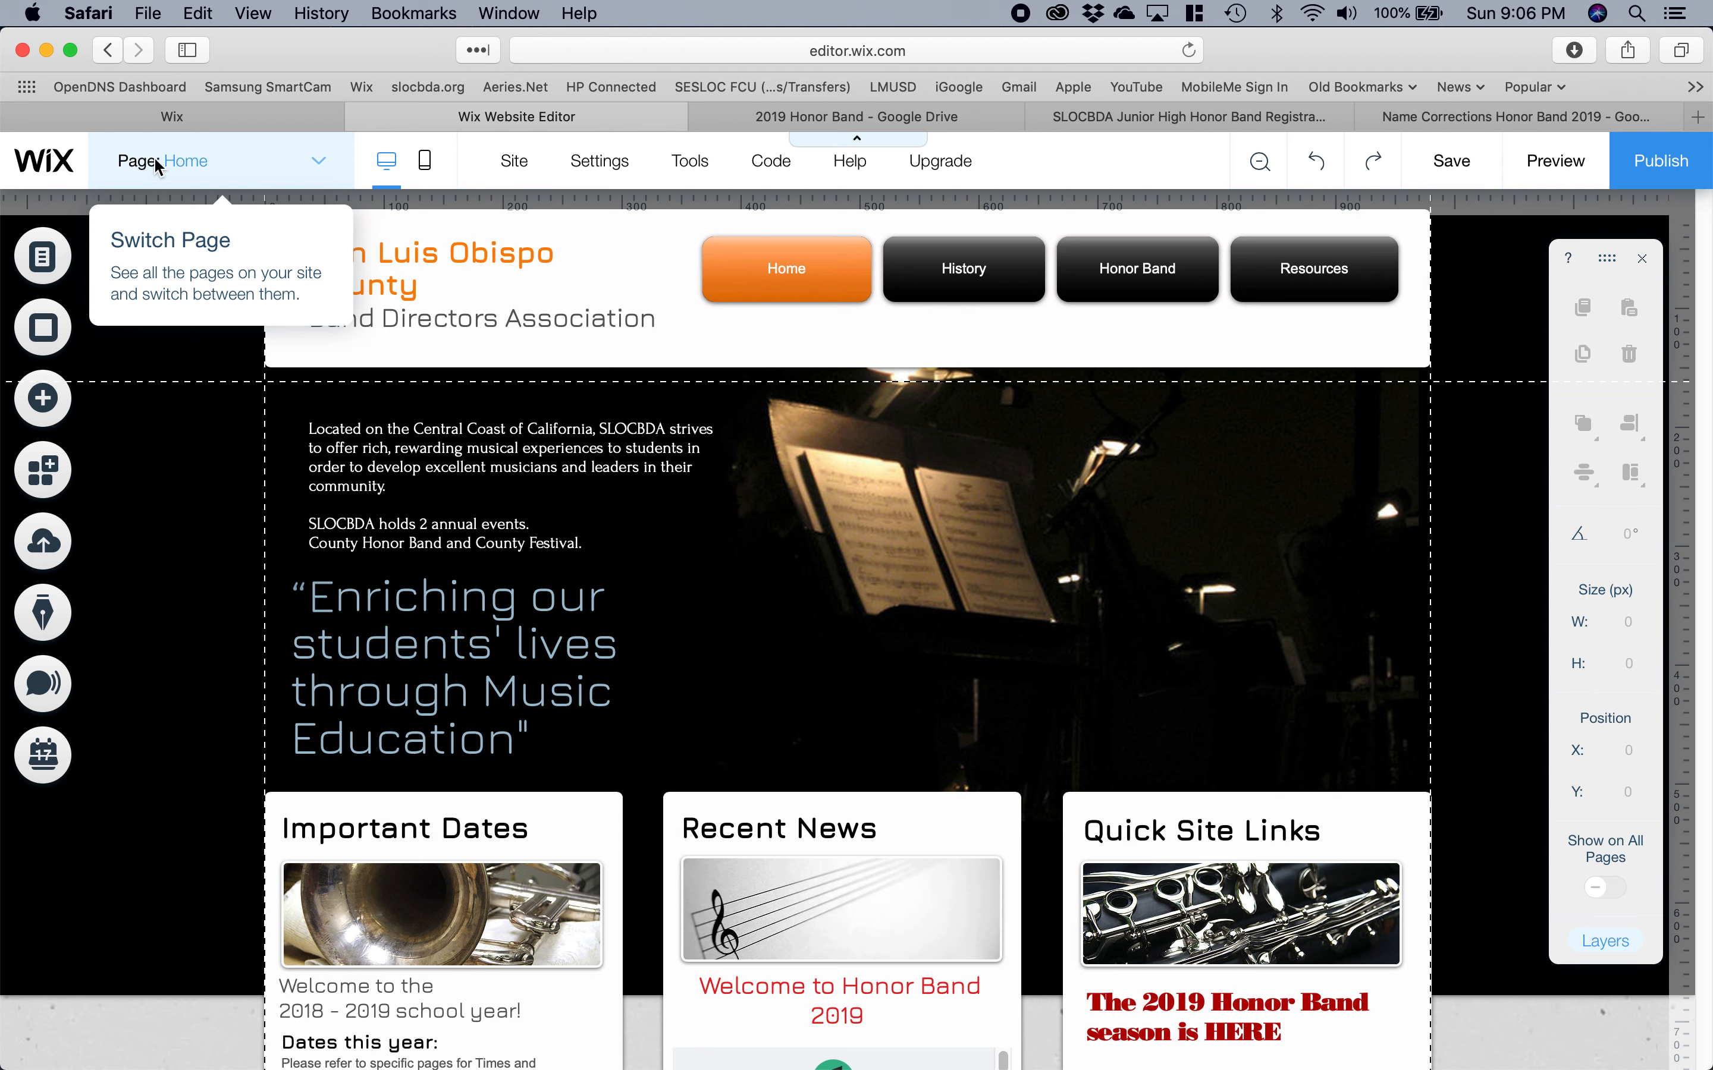
Look through the site's full page list, including the History, Honor Band and Resources subpages.
click(301, 168)
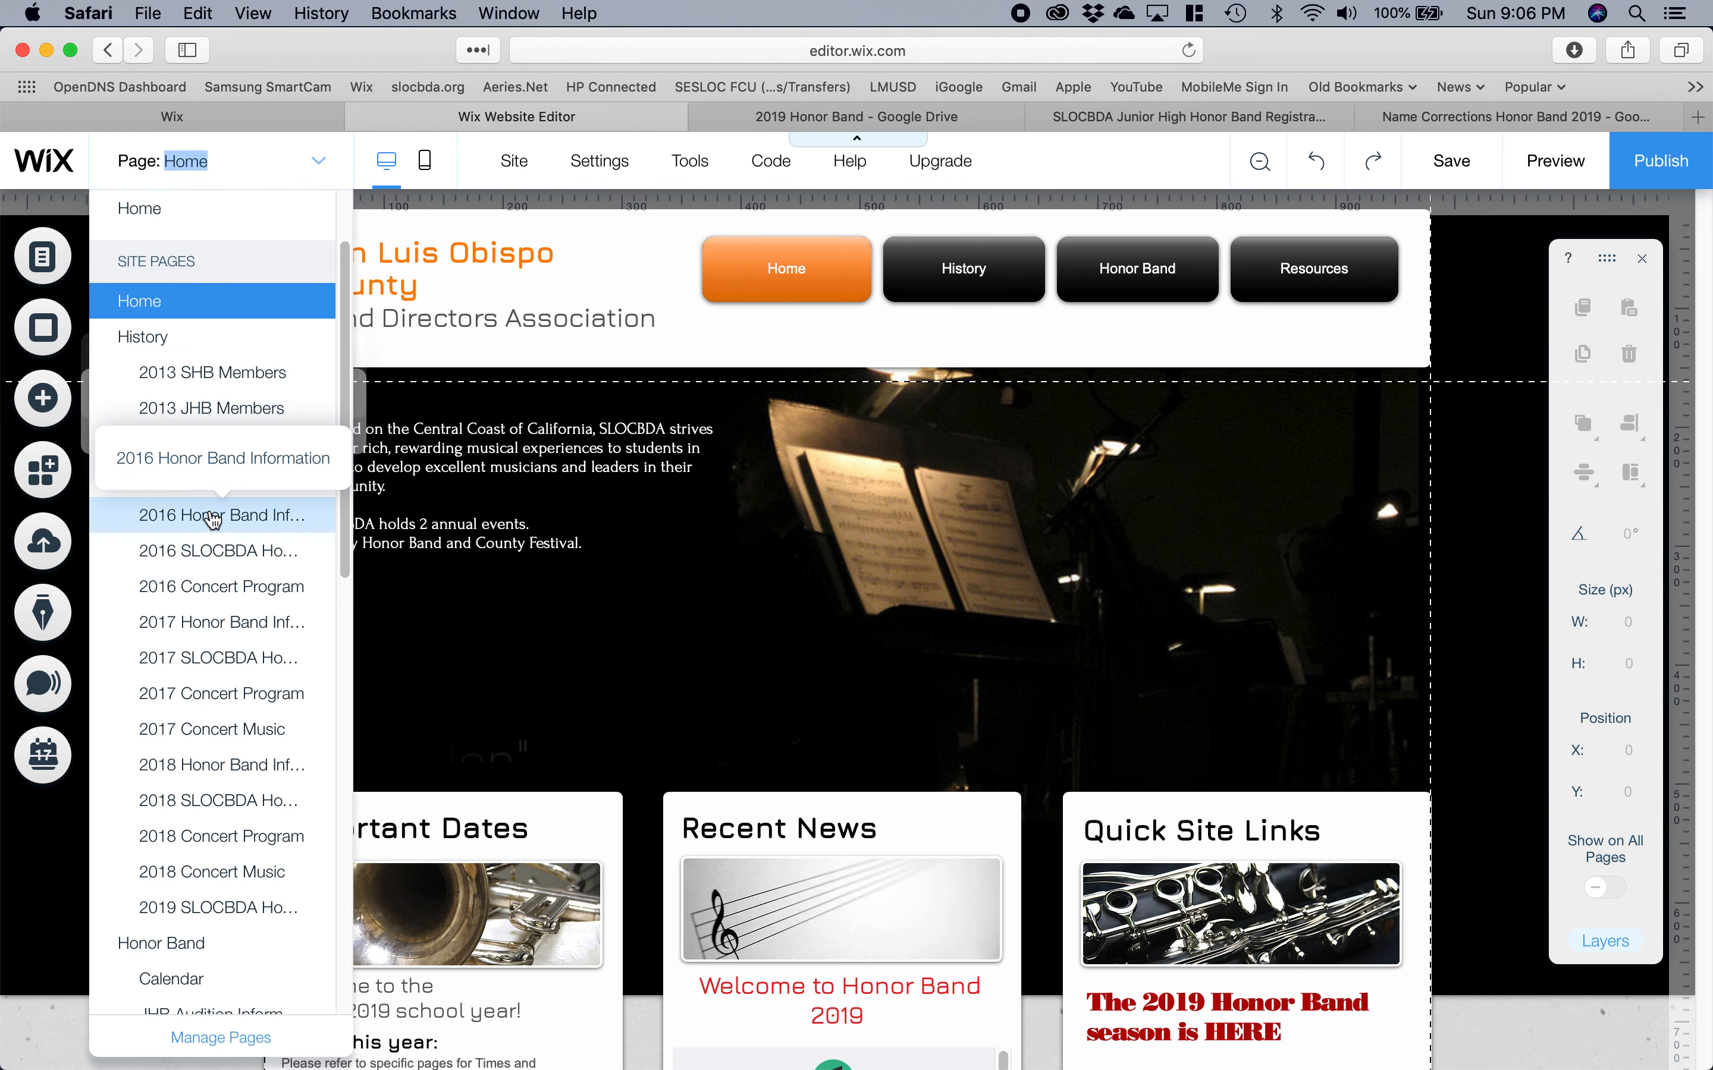
scroll(213, 521, down, 5)
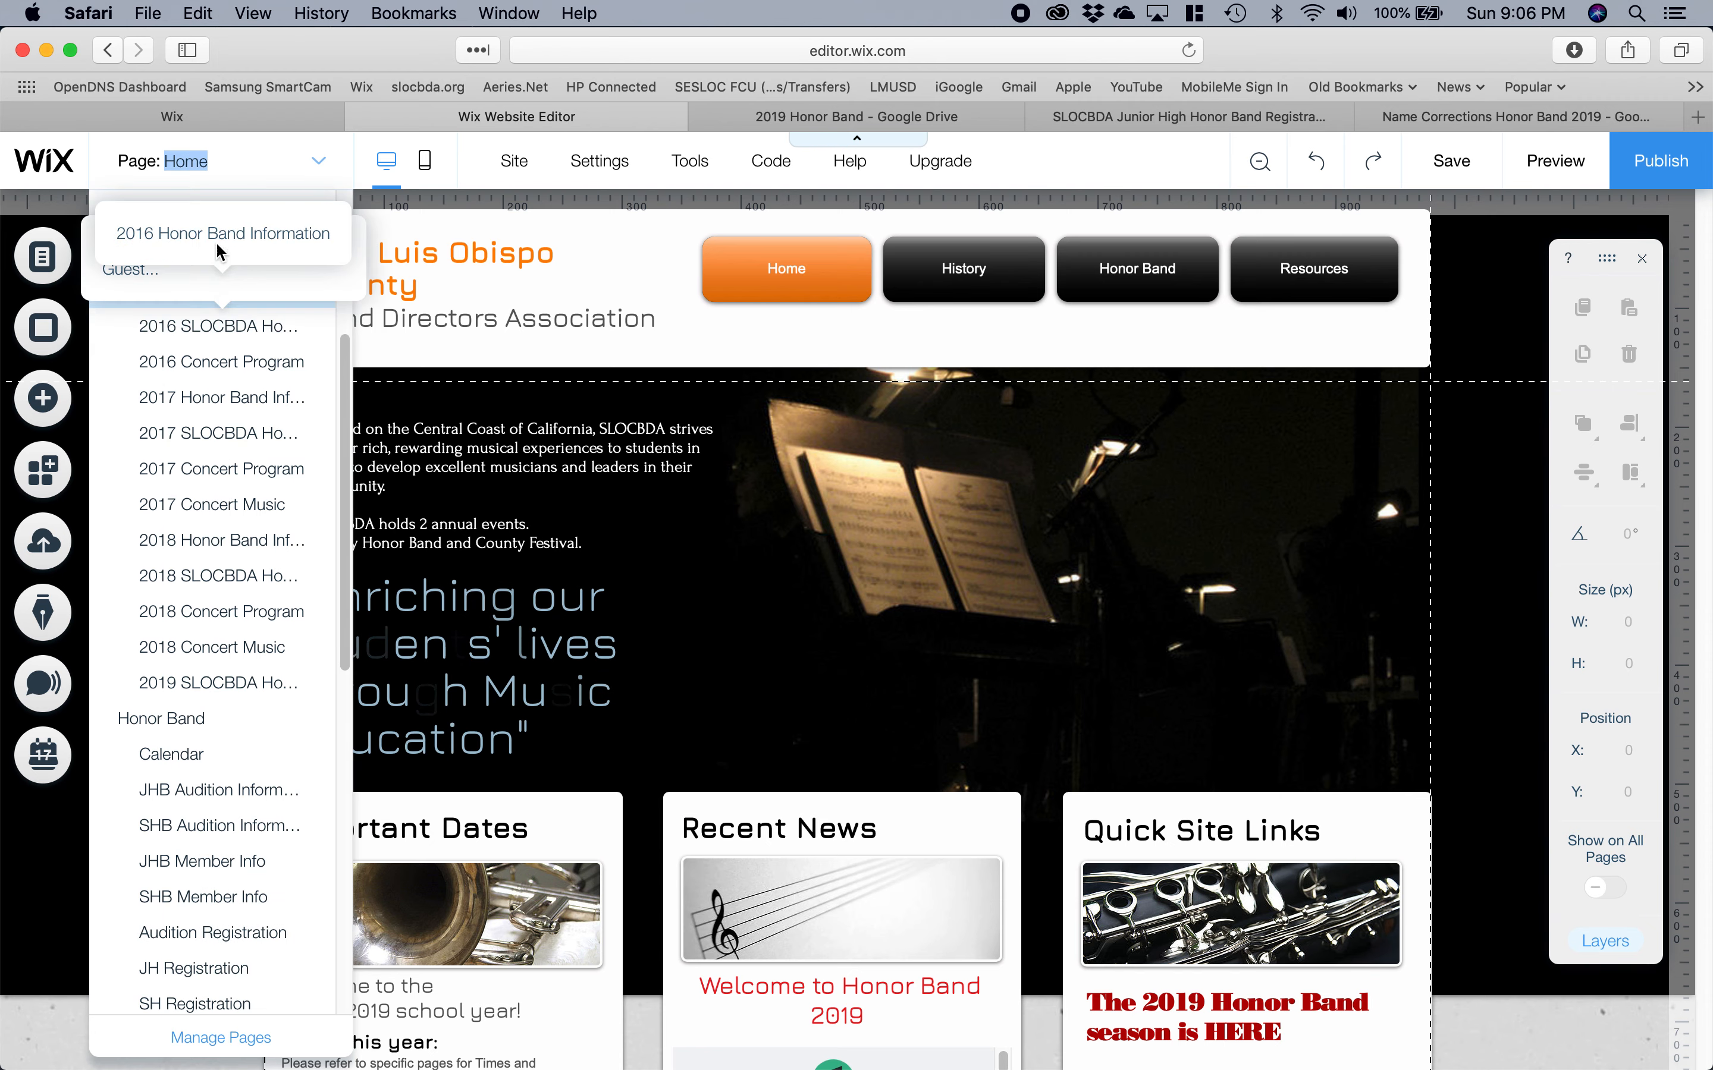
scroll(218, 743, down, 1)
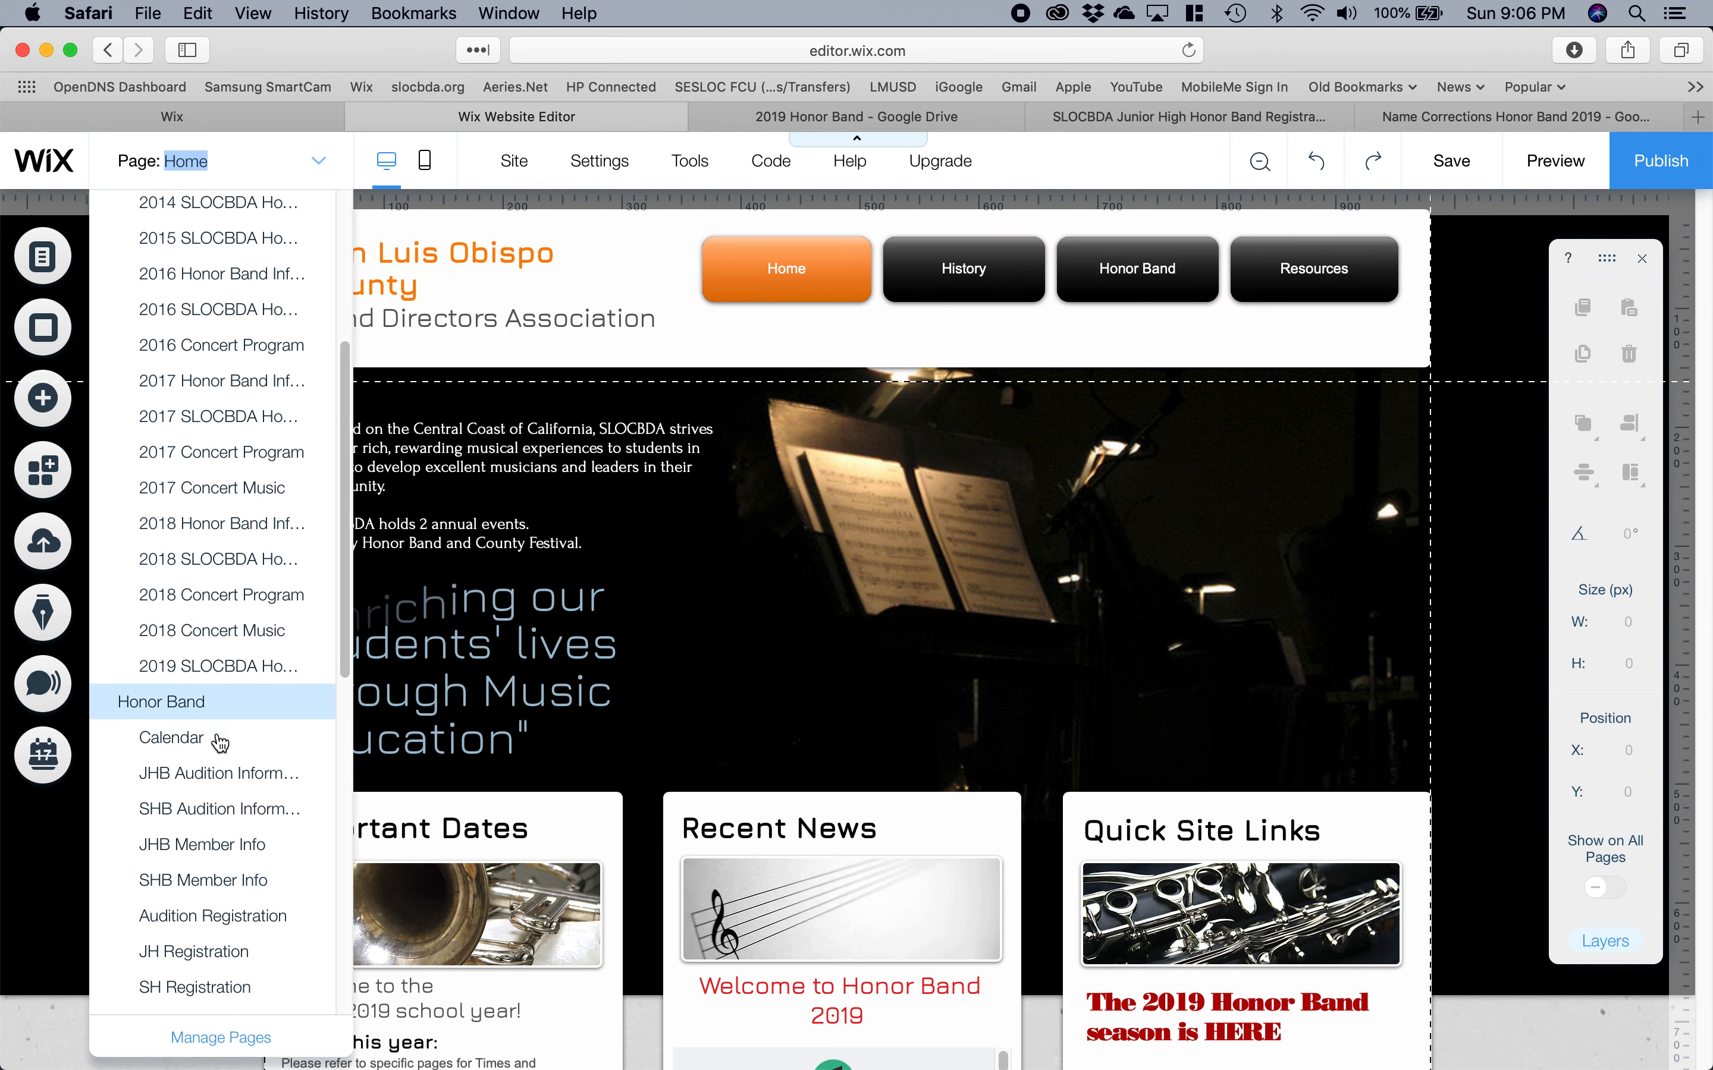
scroll(220, 743, down, 15)
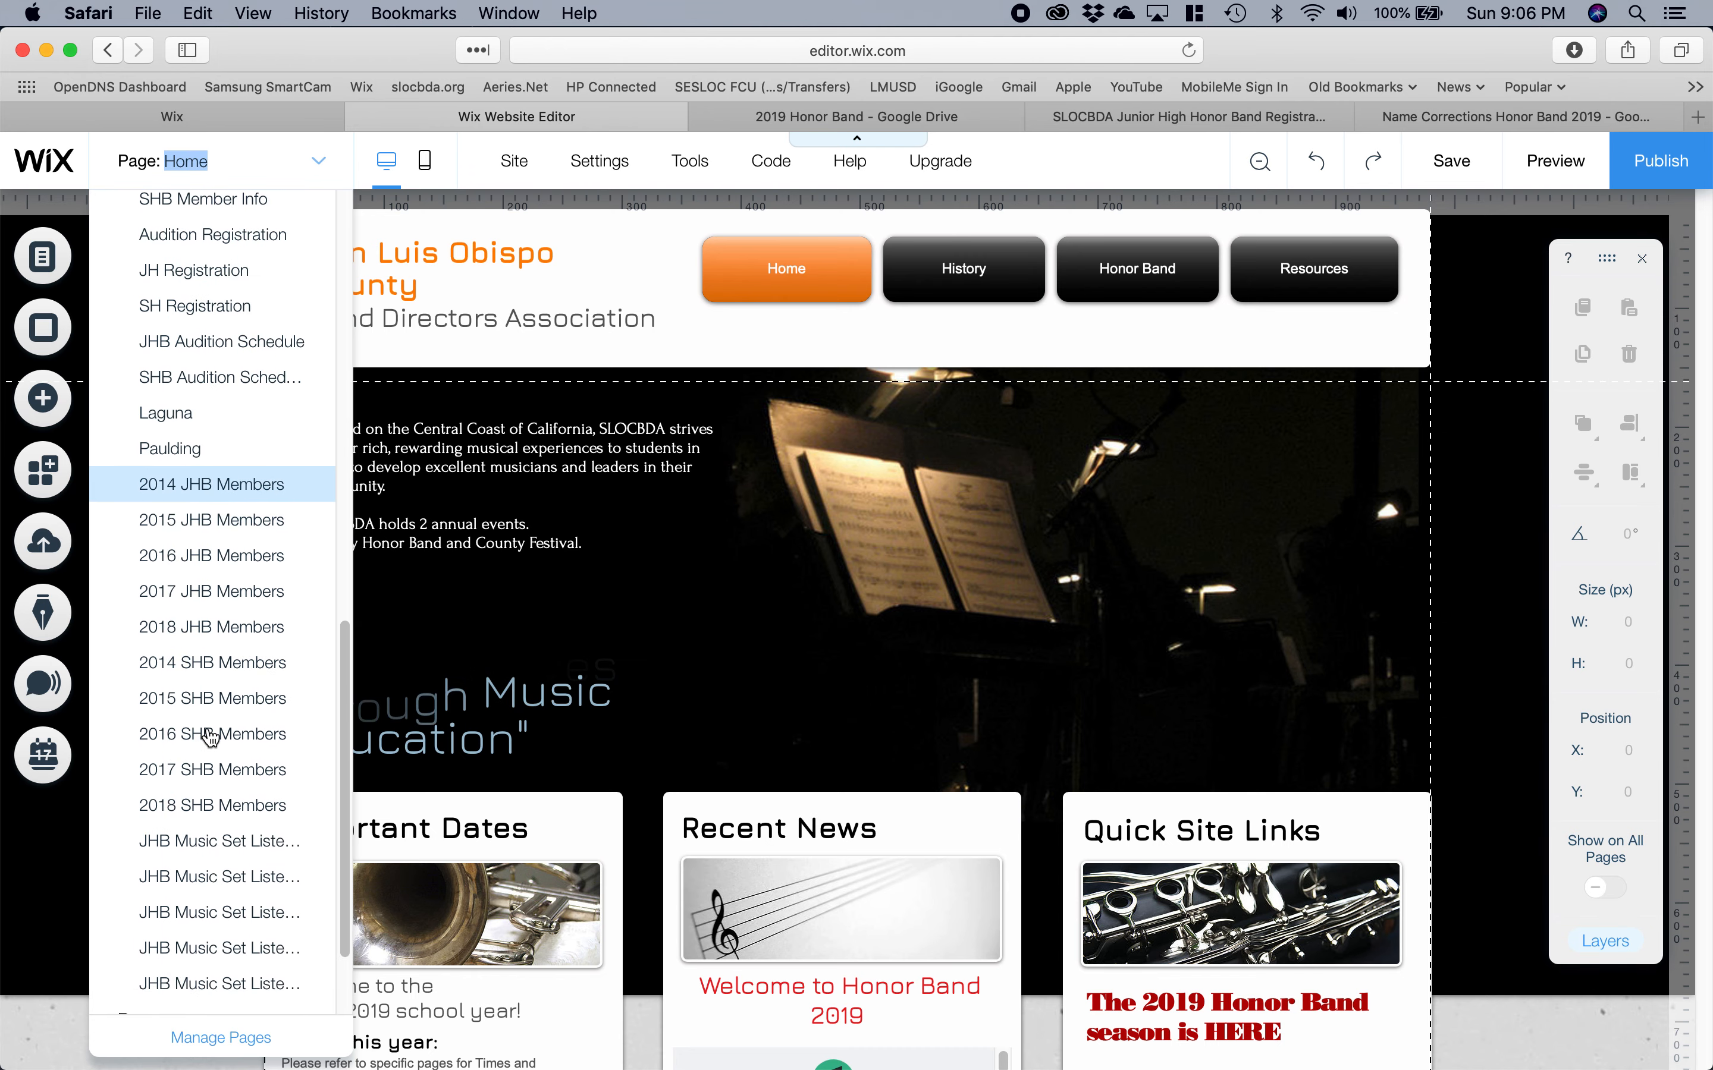
scroll(211, 737, down, 3)
scroll(193, 413, up, 3)
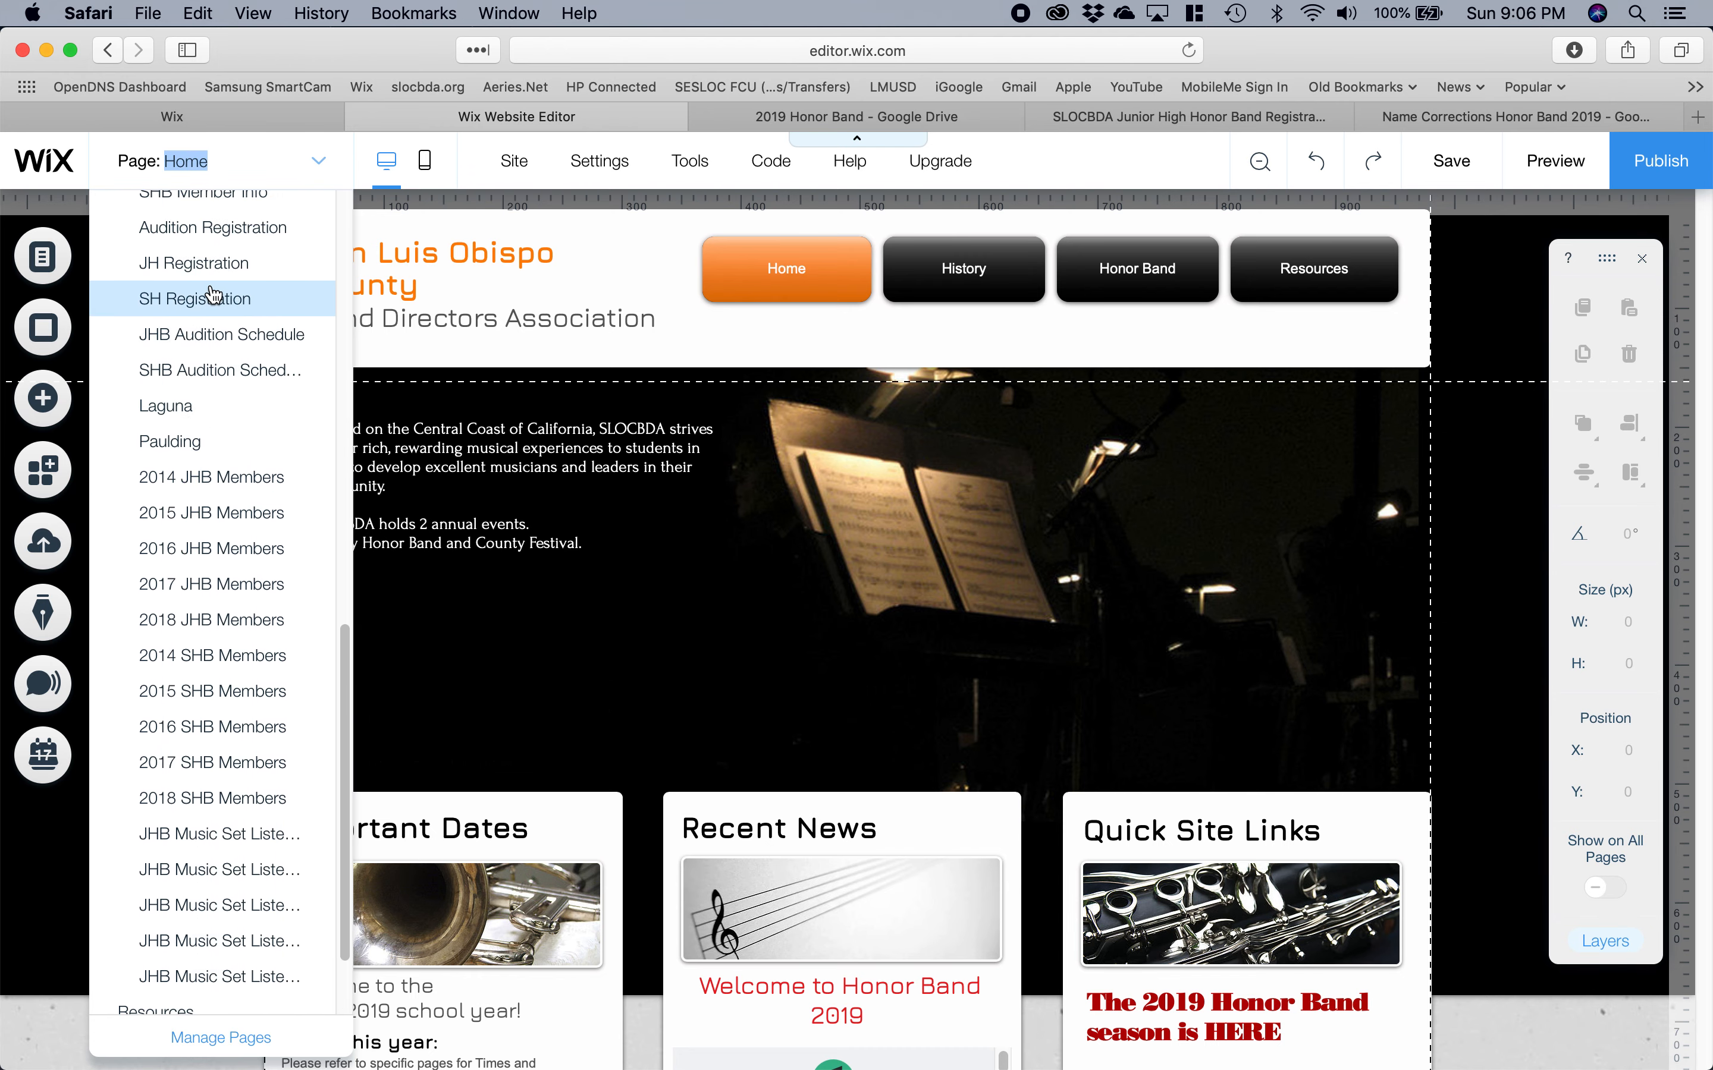
scroll(241, 584, down, 3)
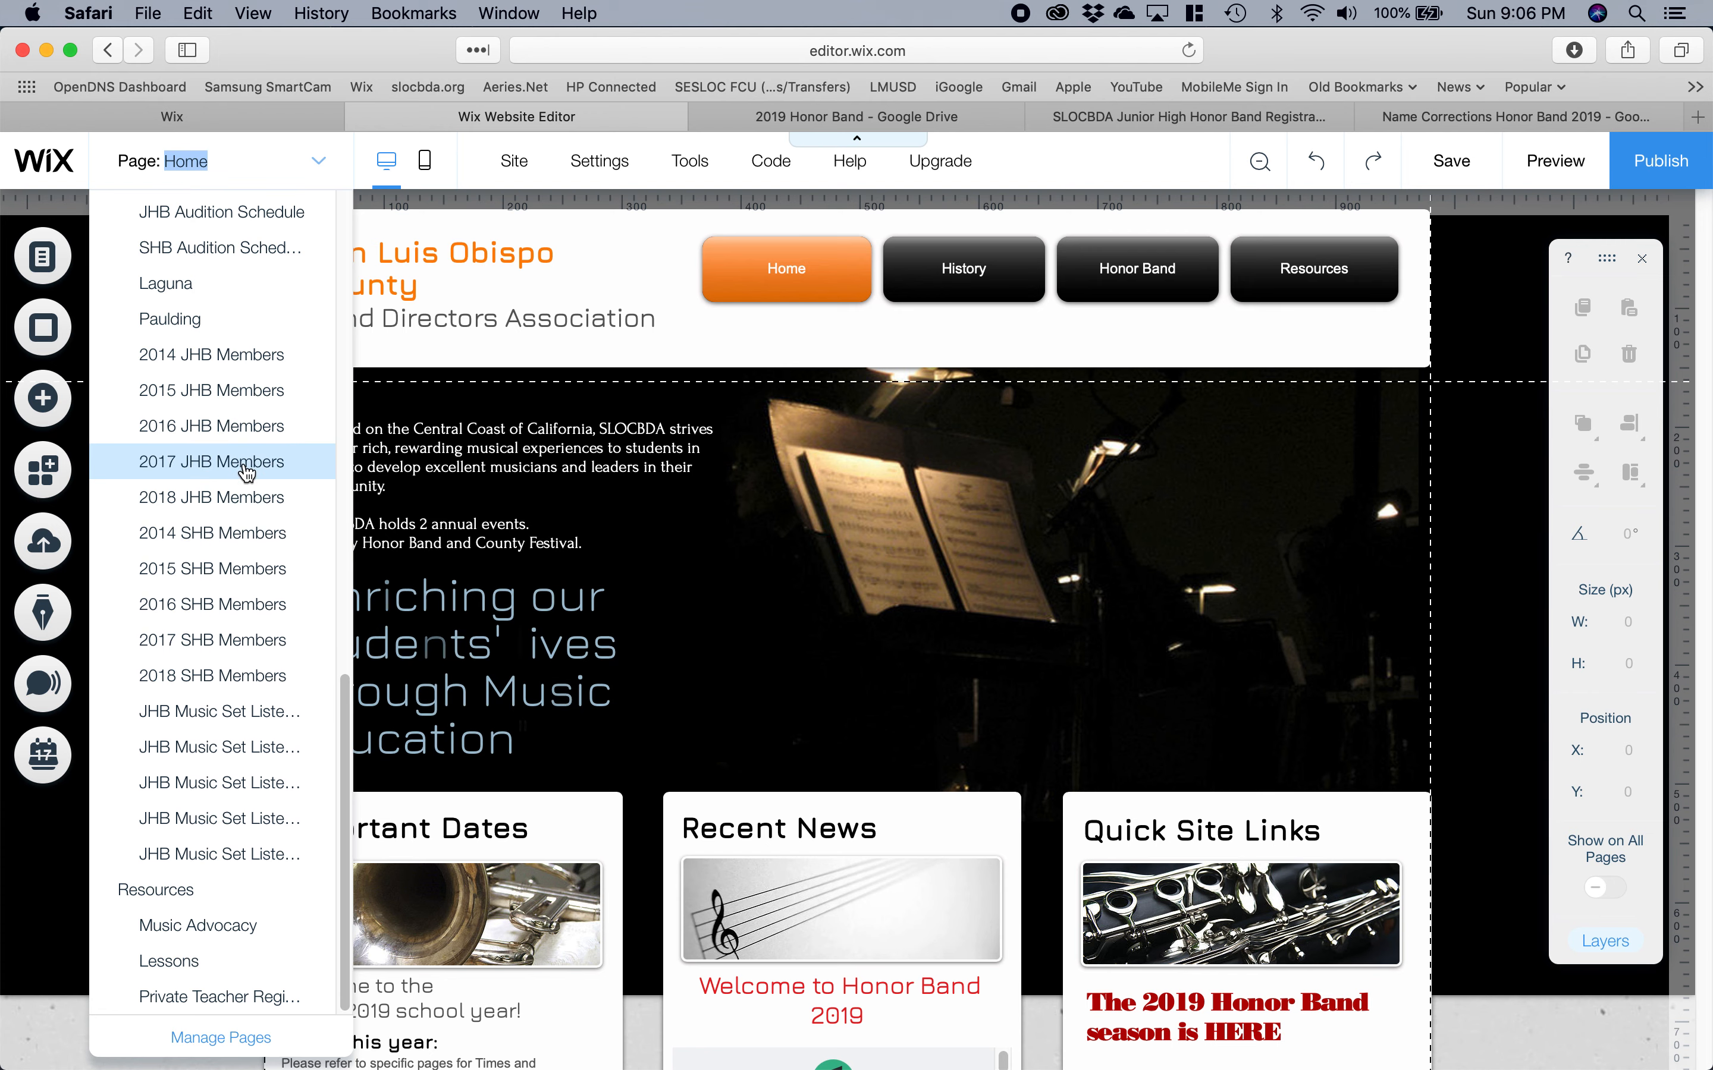
scroll(233, 411, up, 5)
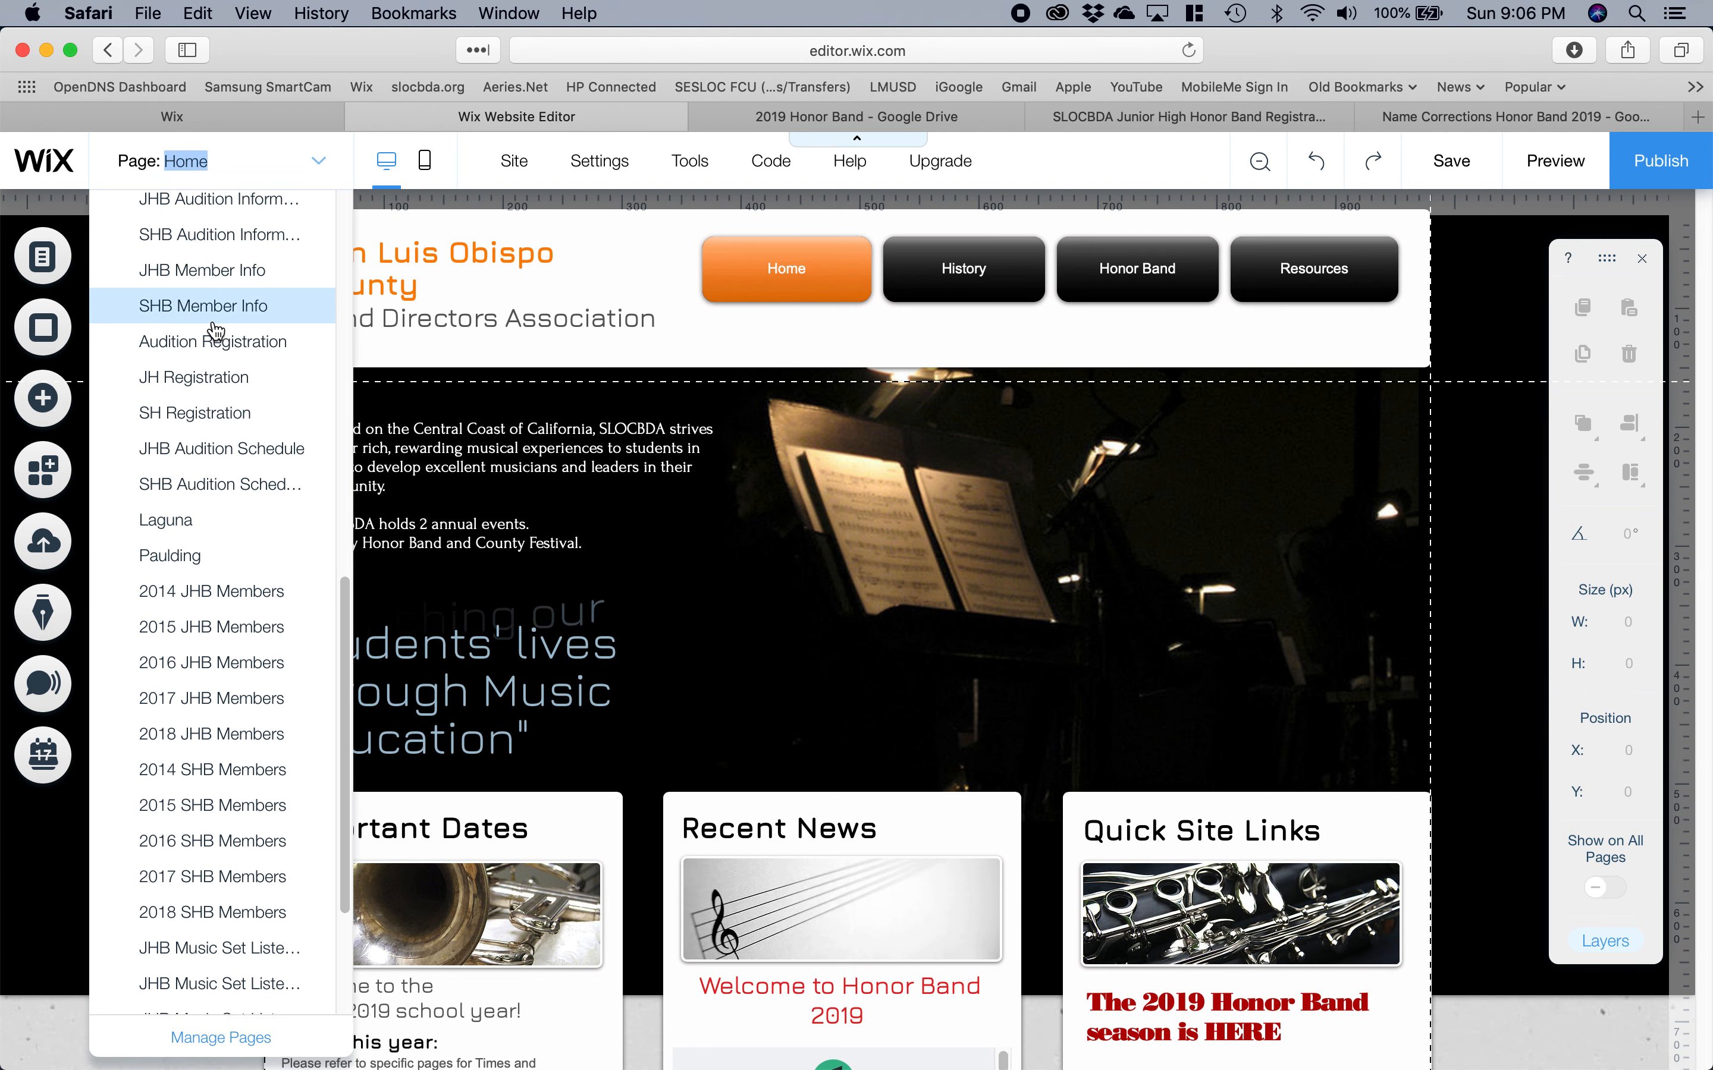
scroll(220, 339, up, 4)
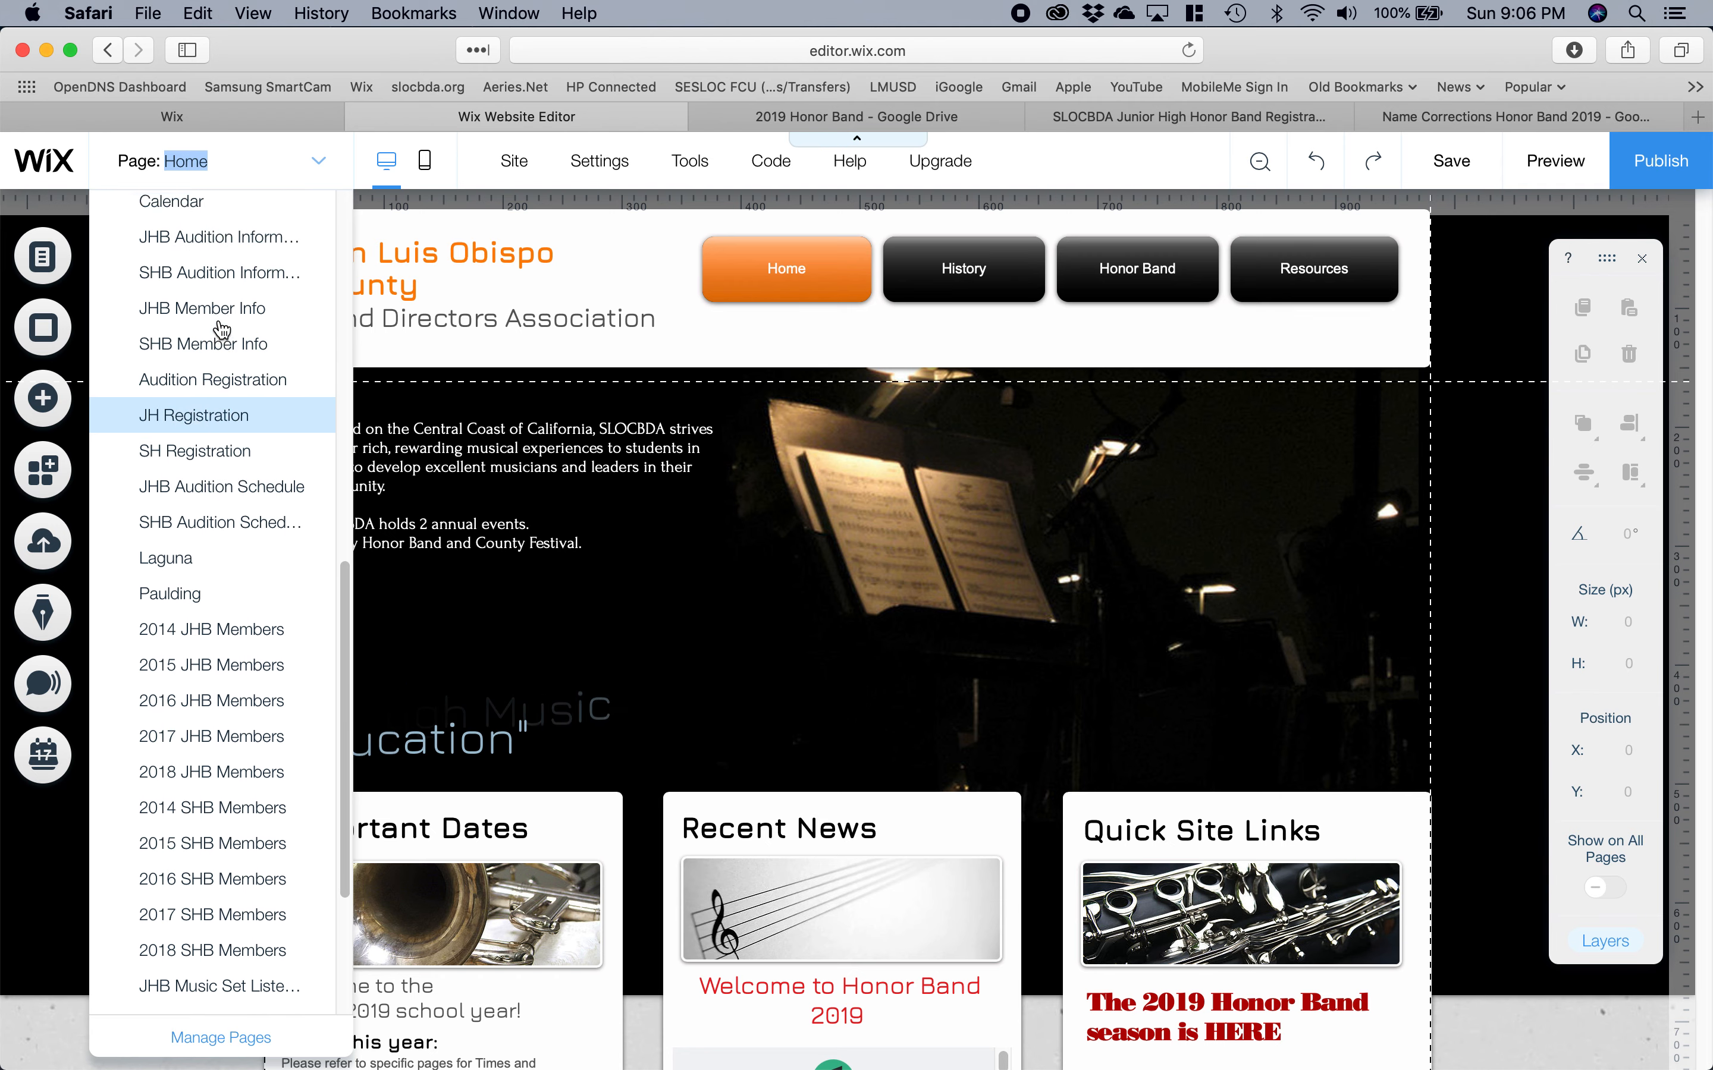
scroll(219, 269, up, 6)
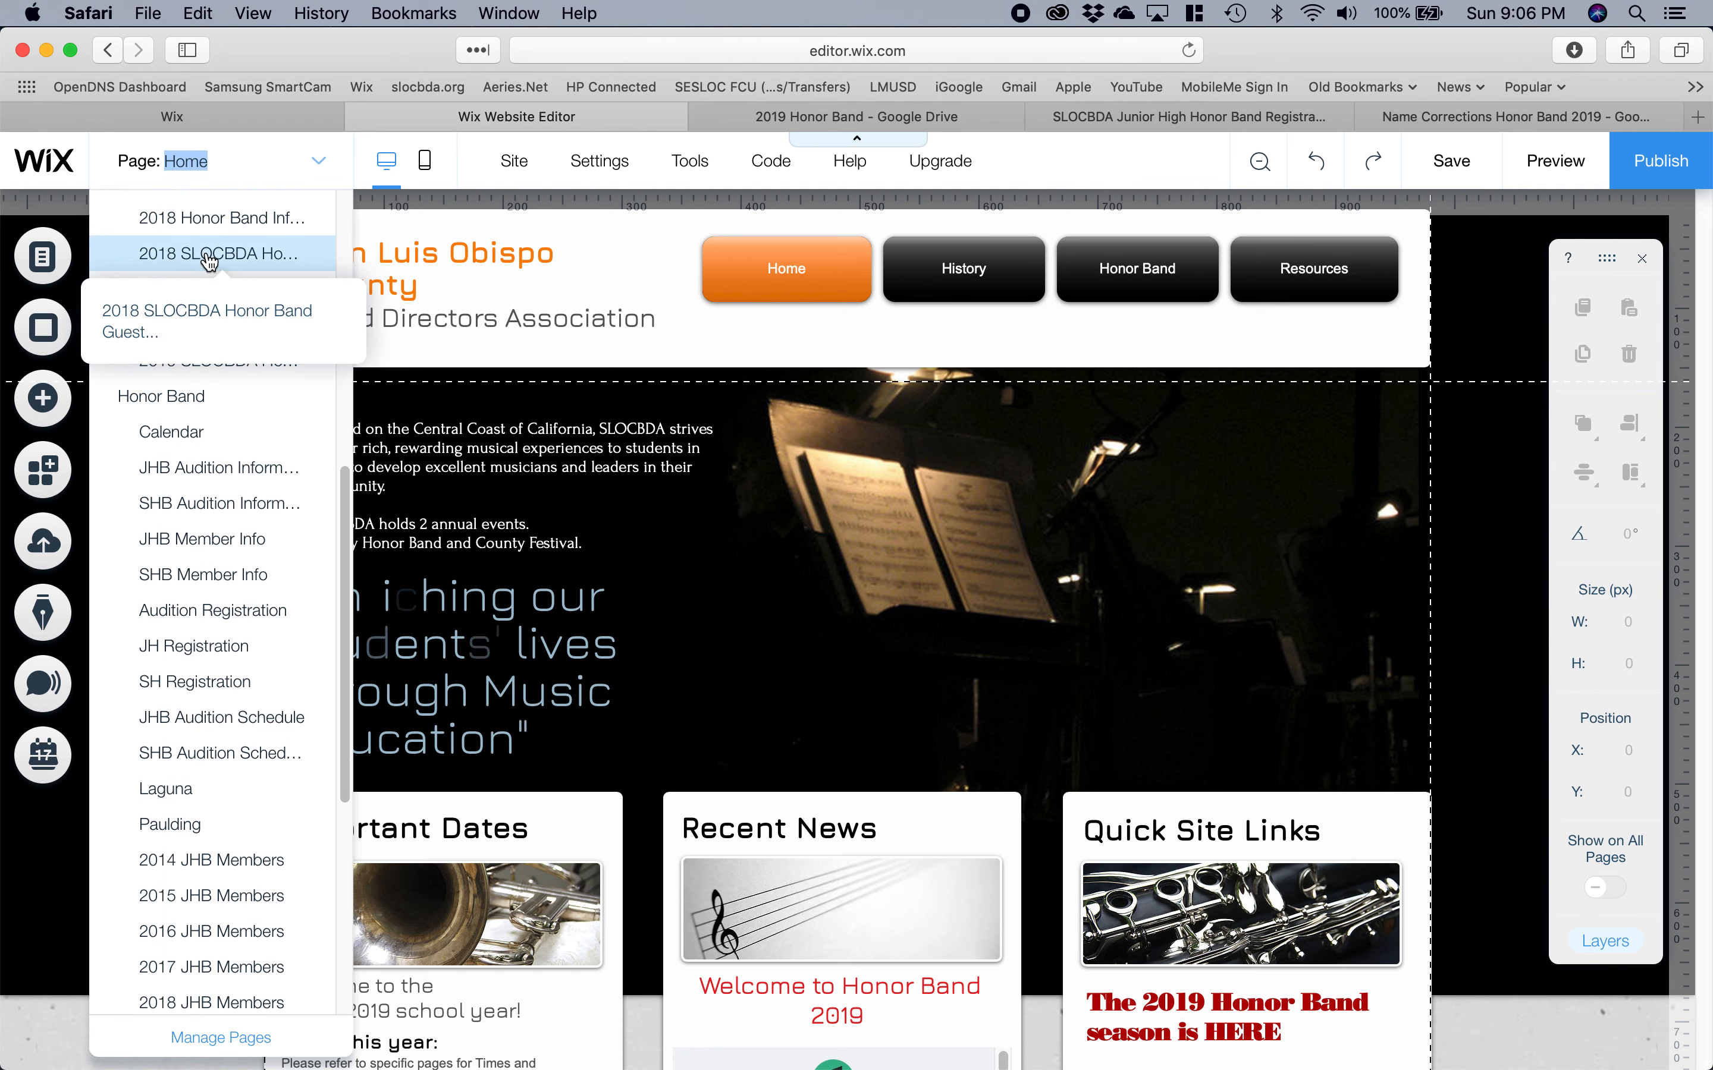
scroll(218, 289, up, 3)
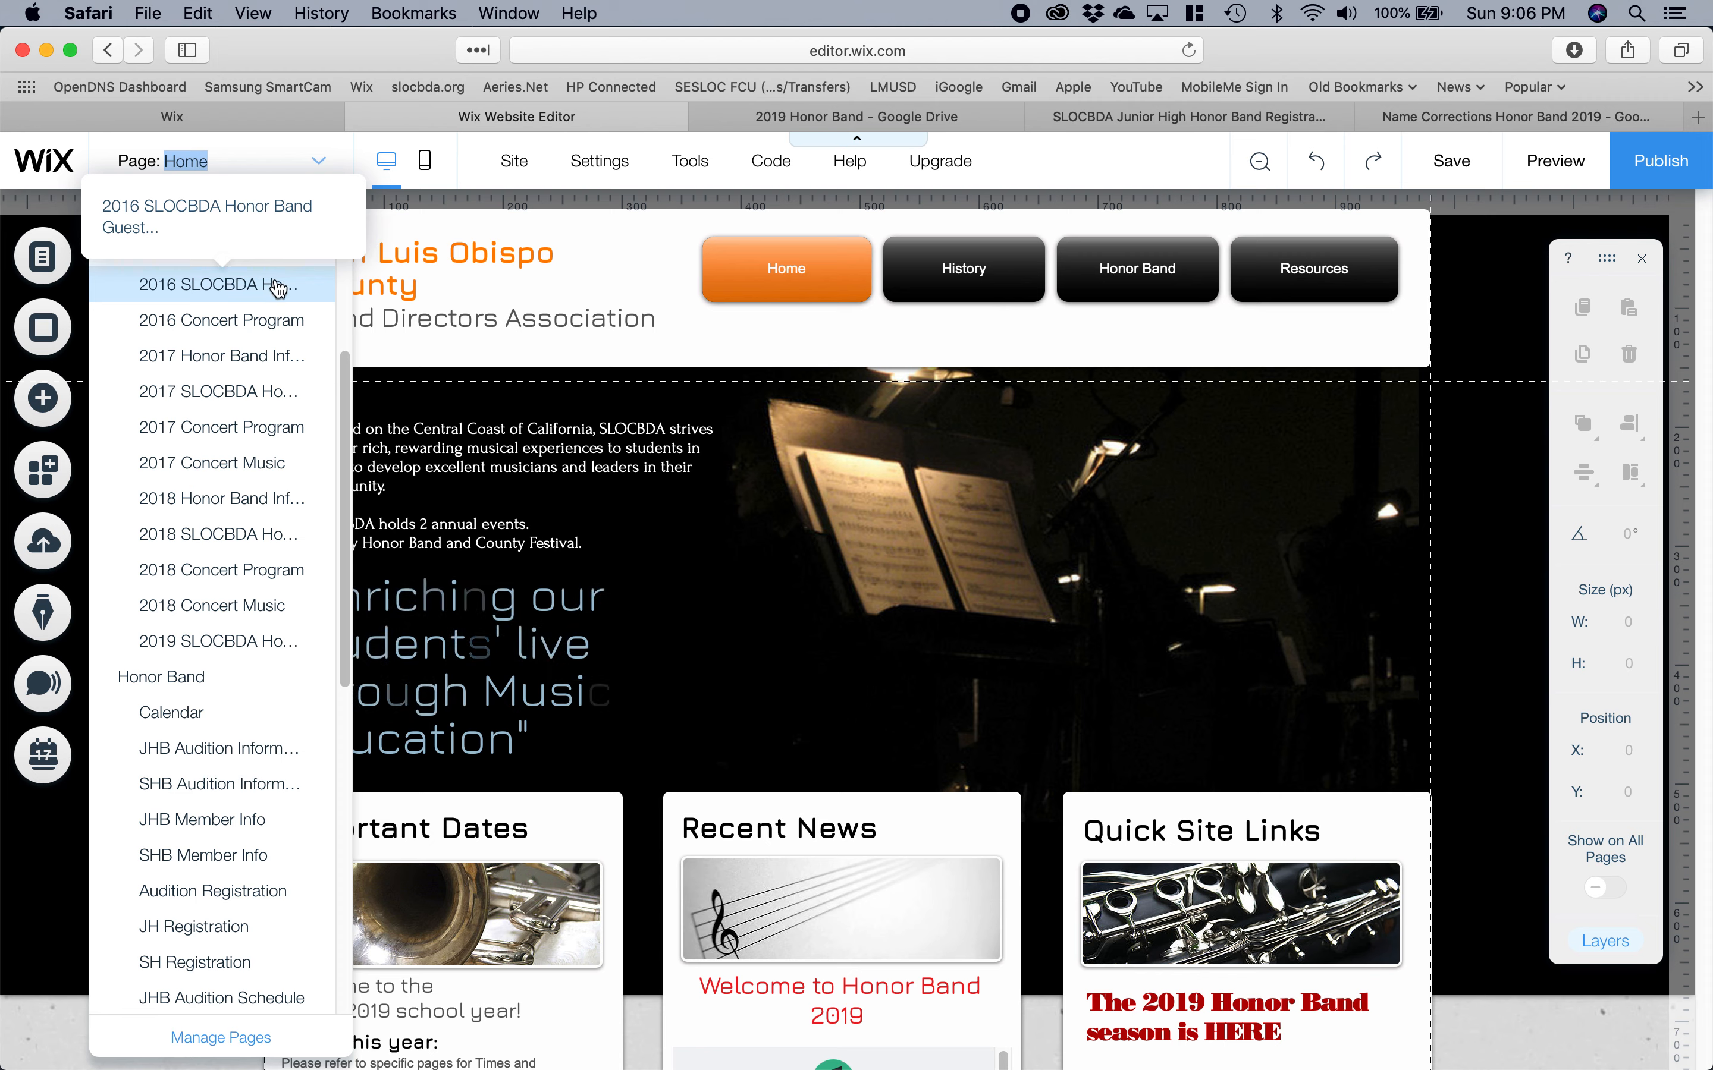
Switch to the JHB Audition Information page under Honor Band.
scroll(254, 423, down, 1)
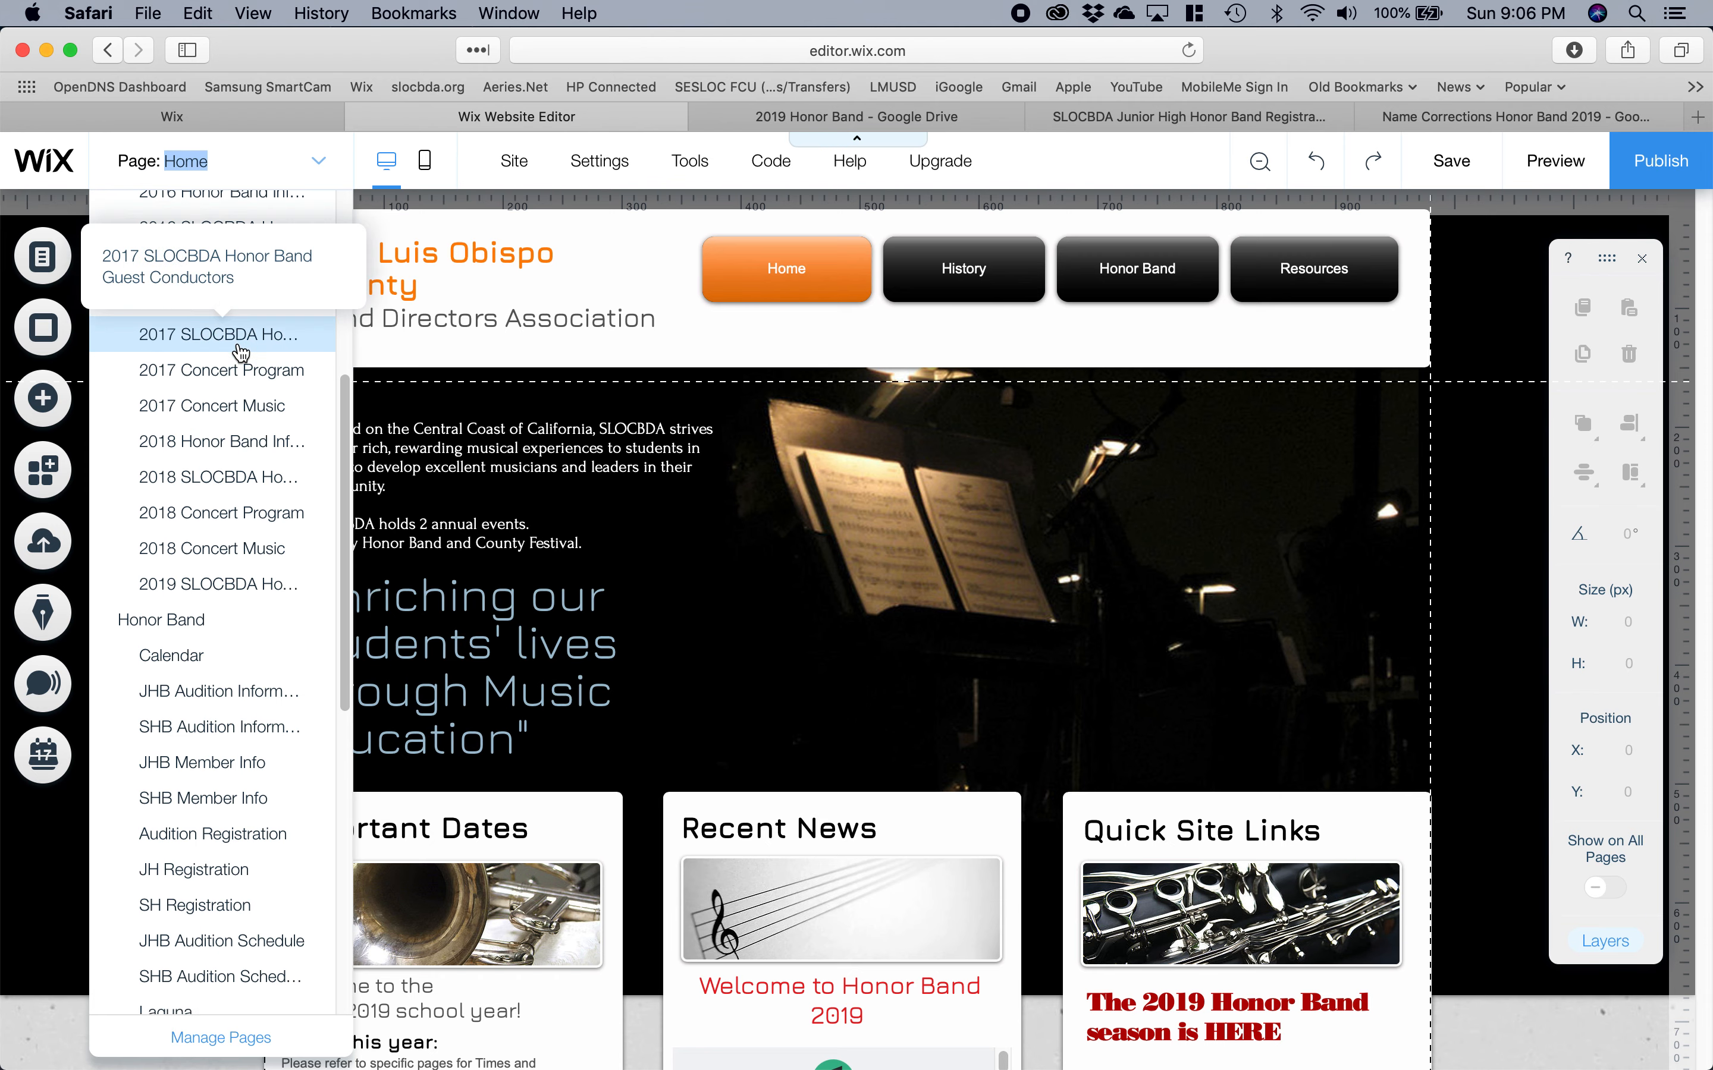
scroll(240, 352, down, 2)
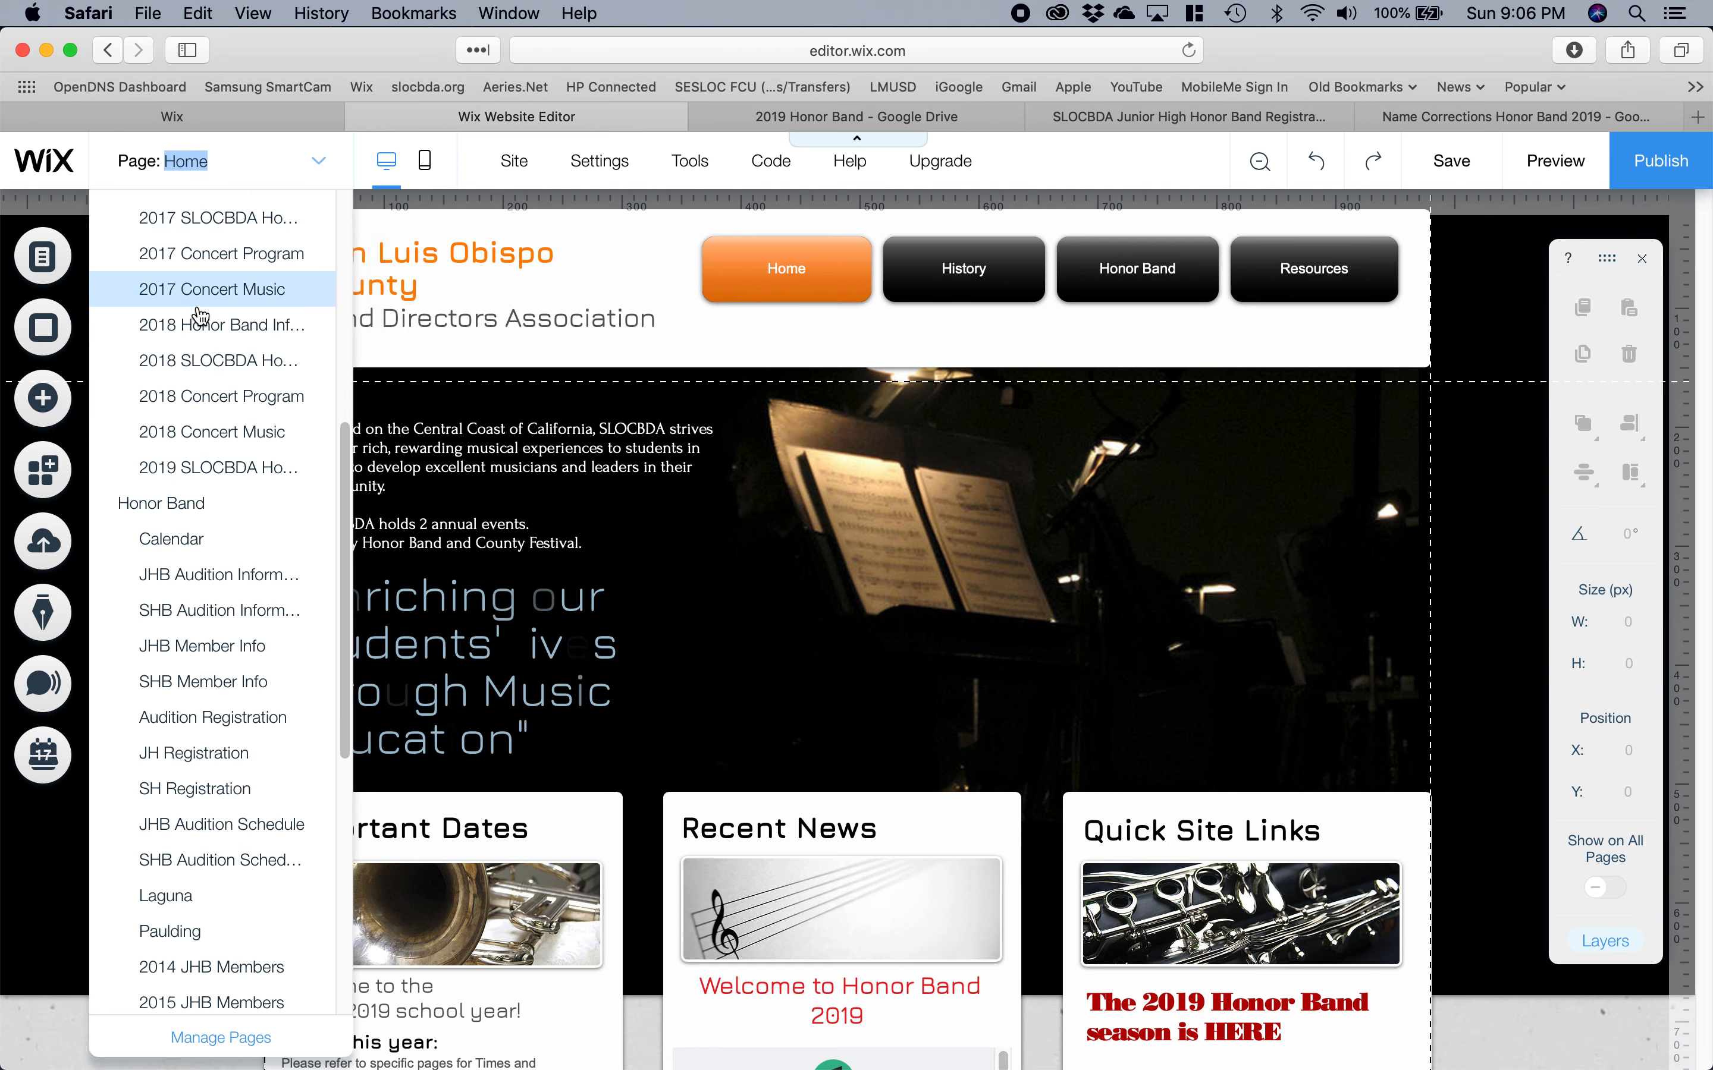
click(235, 576)
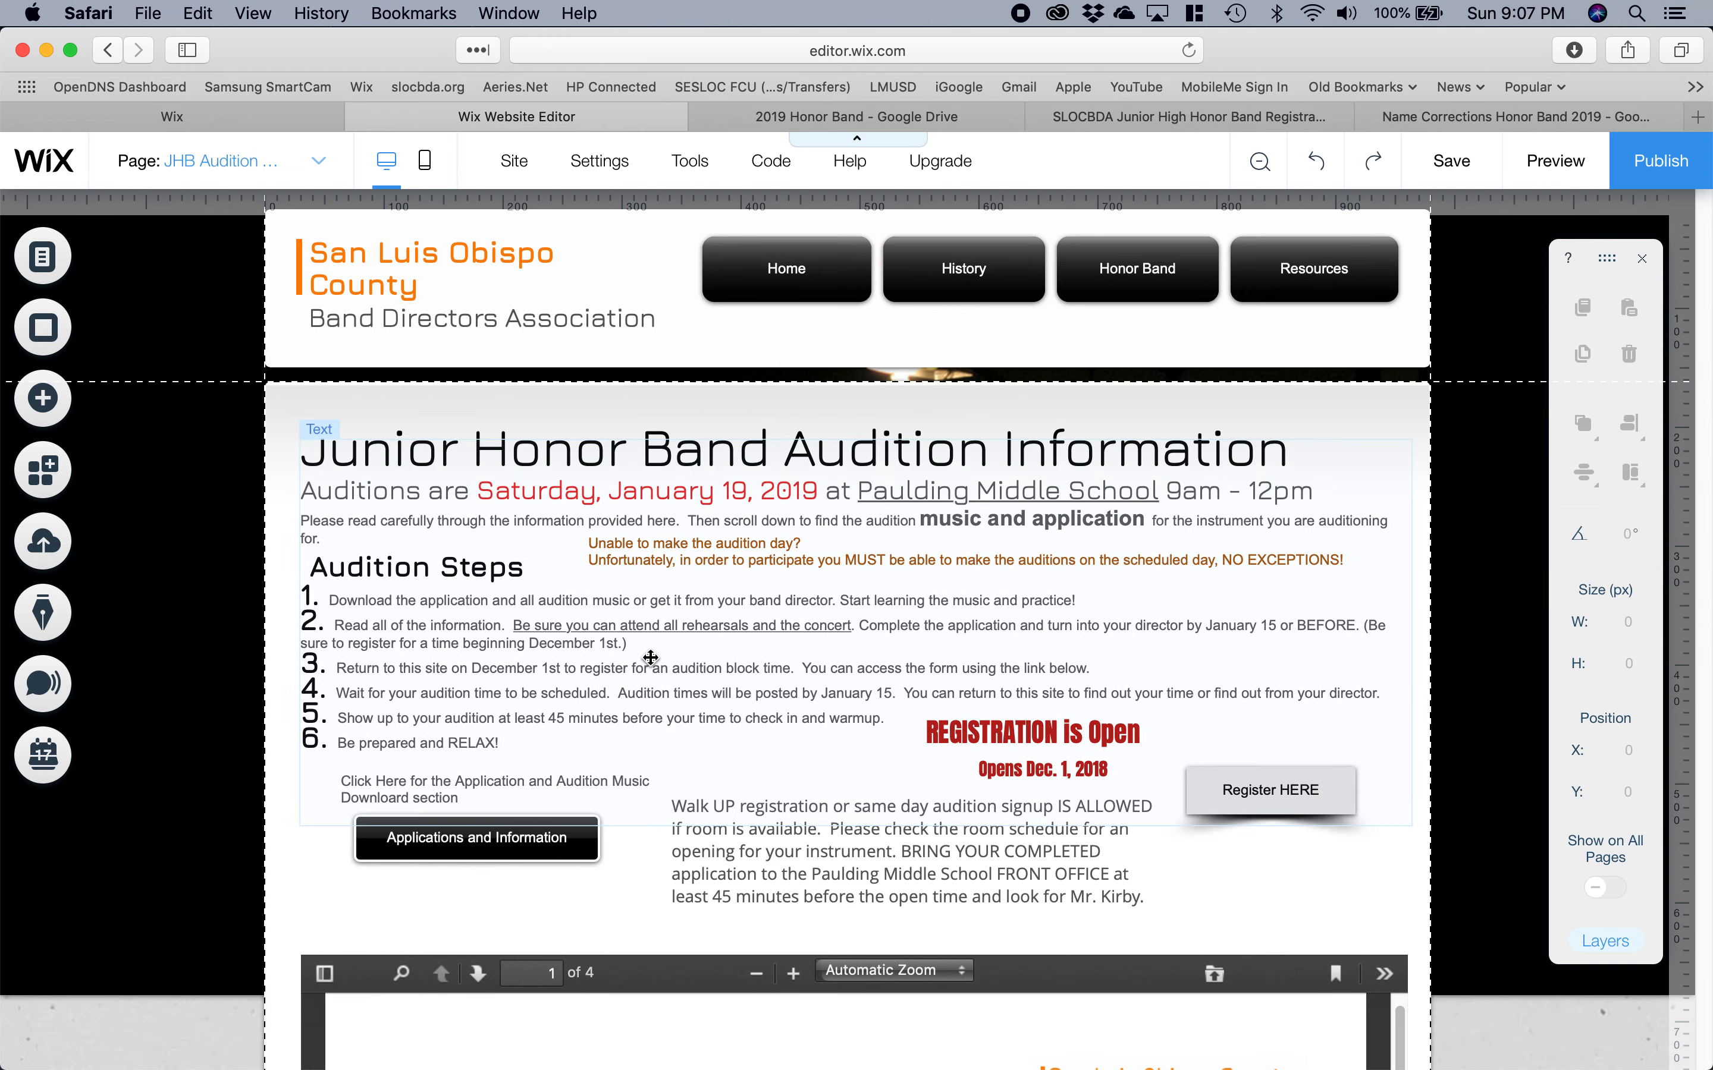
Examine the Junior Honor Band audition page, including its audition steps and the embedded audition information PDF.
scroll(651, 658, down, 5)
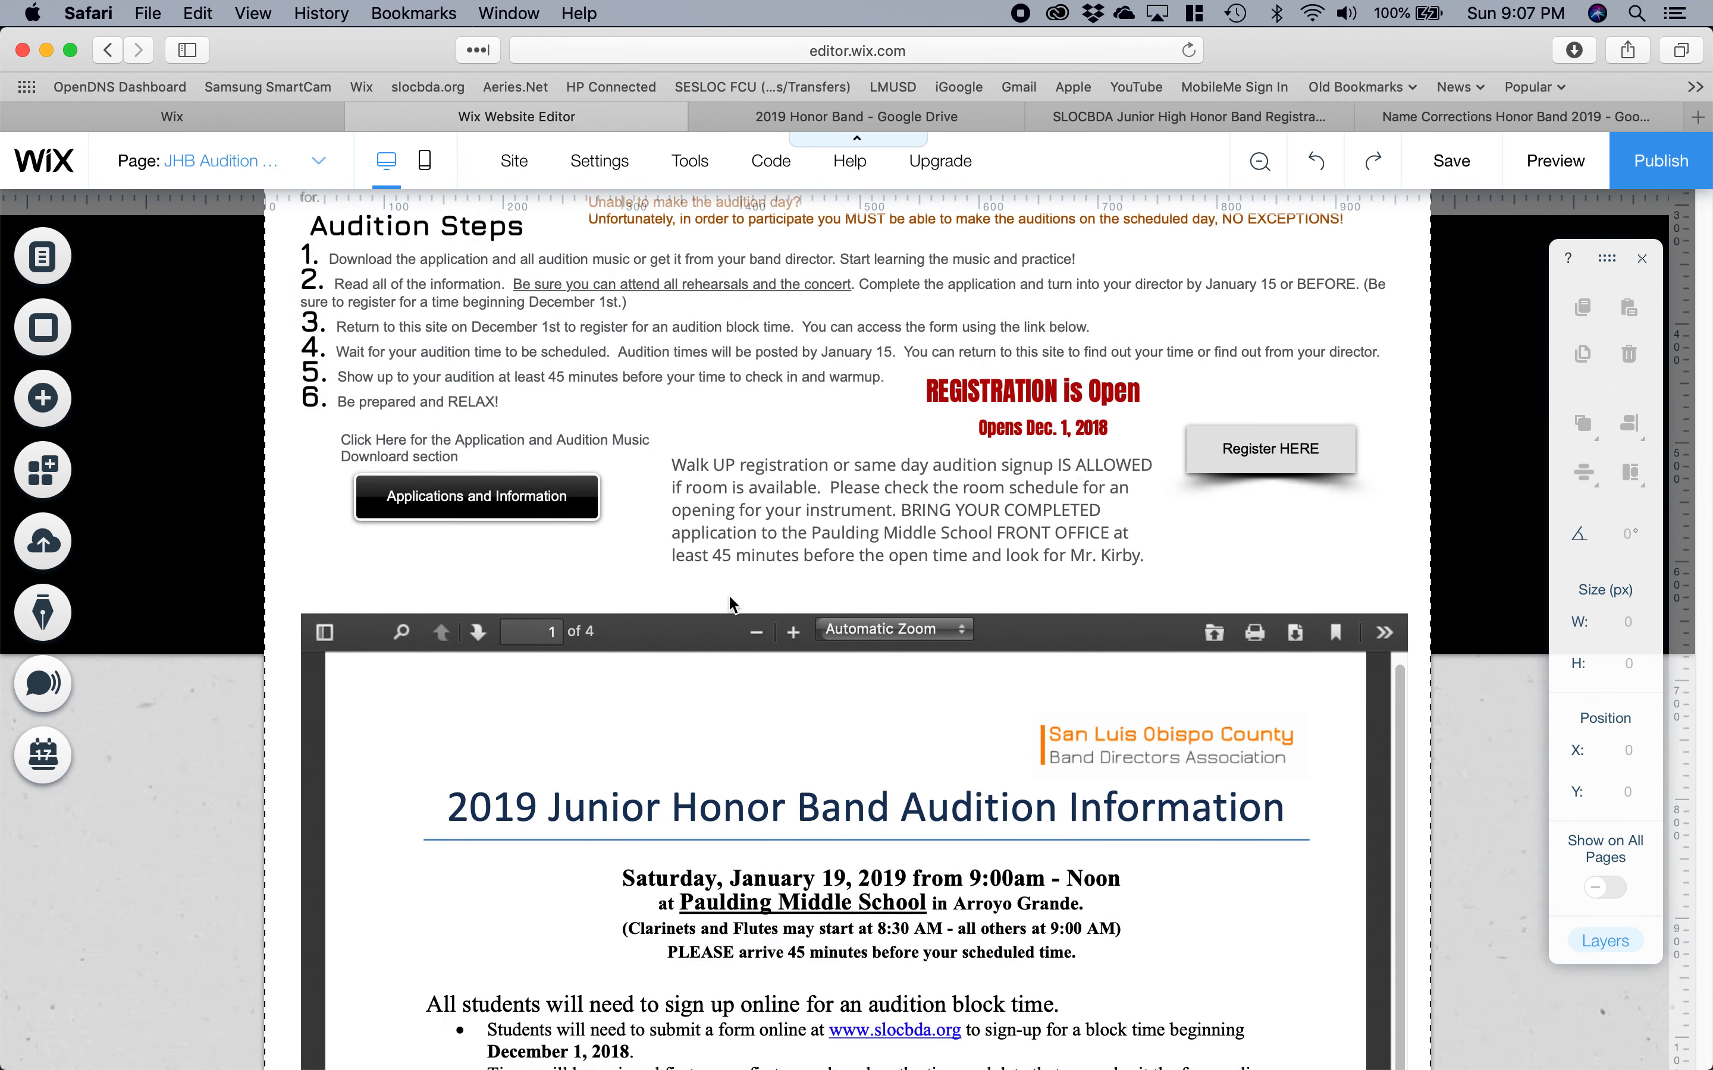
scroll(730, 598, down, 15)
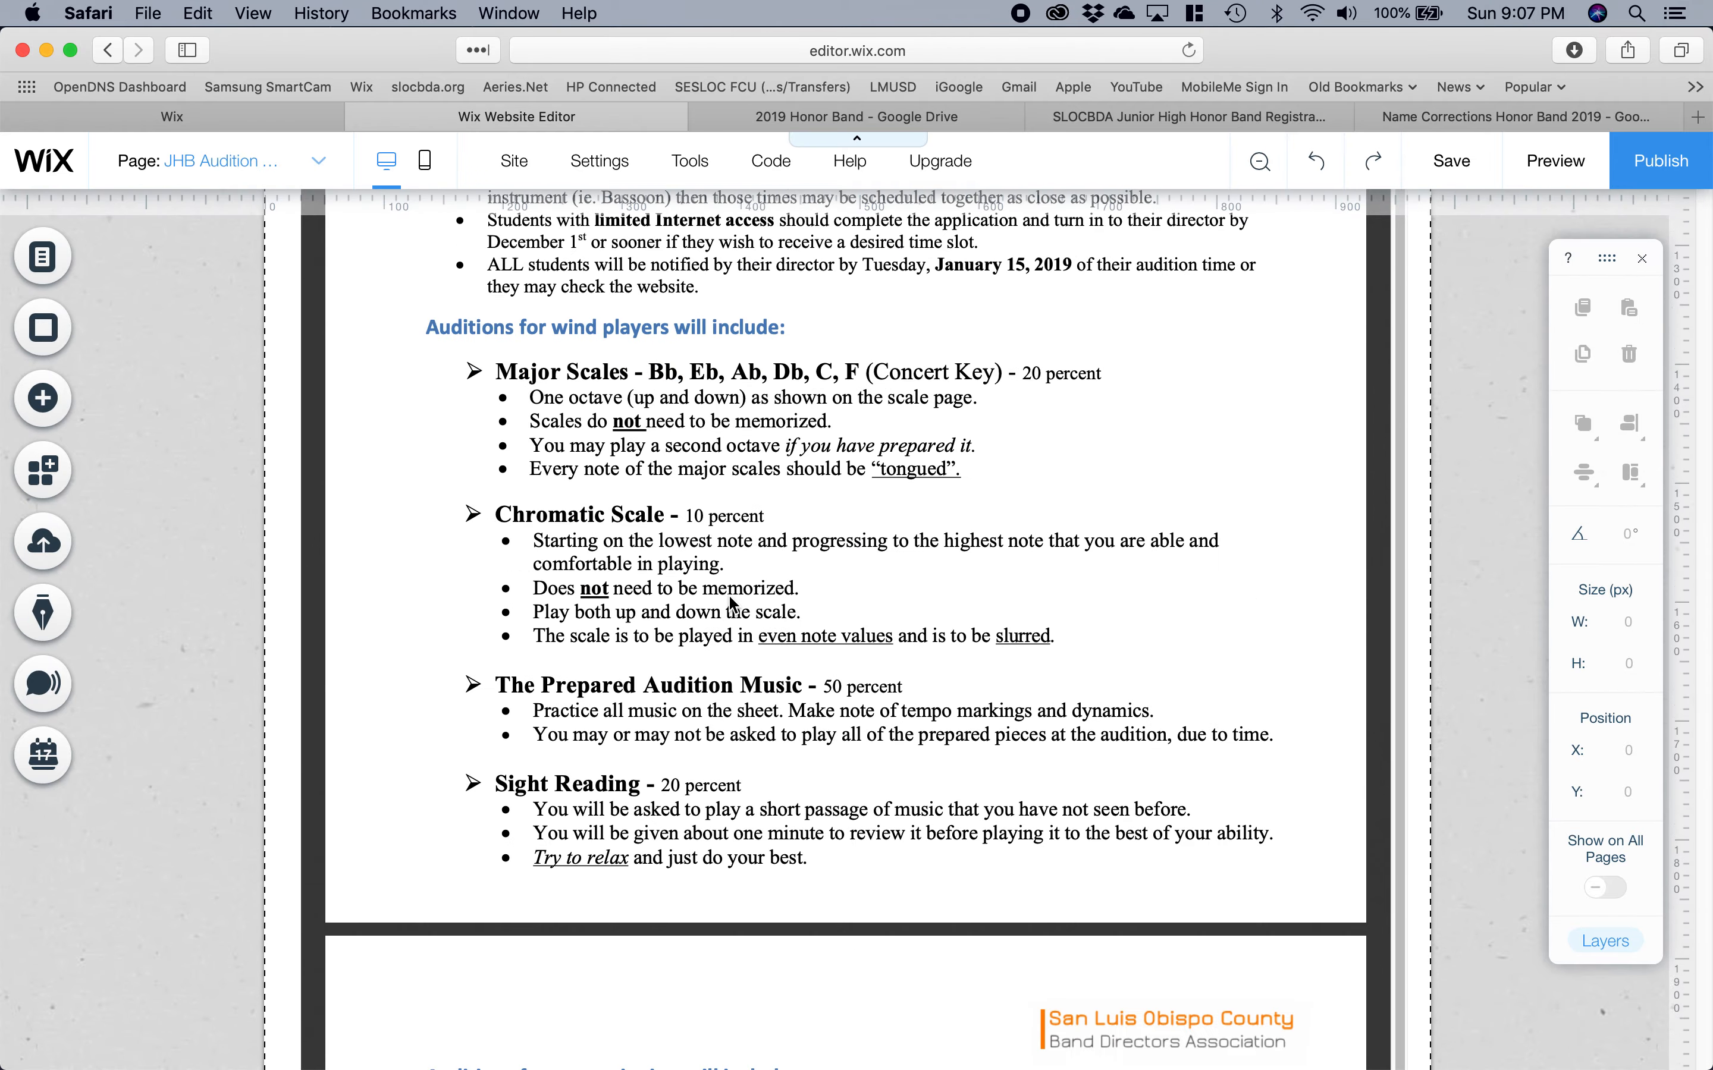
scroll(729, 597, down, 20)
scroll(730, 598, up, 10)
scroll(733, 603, up, 15)
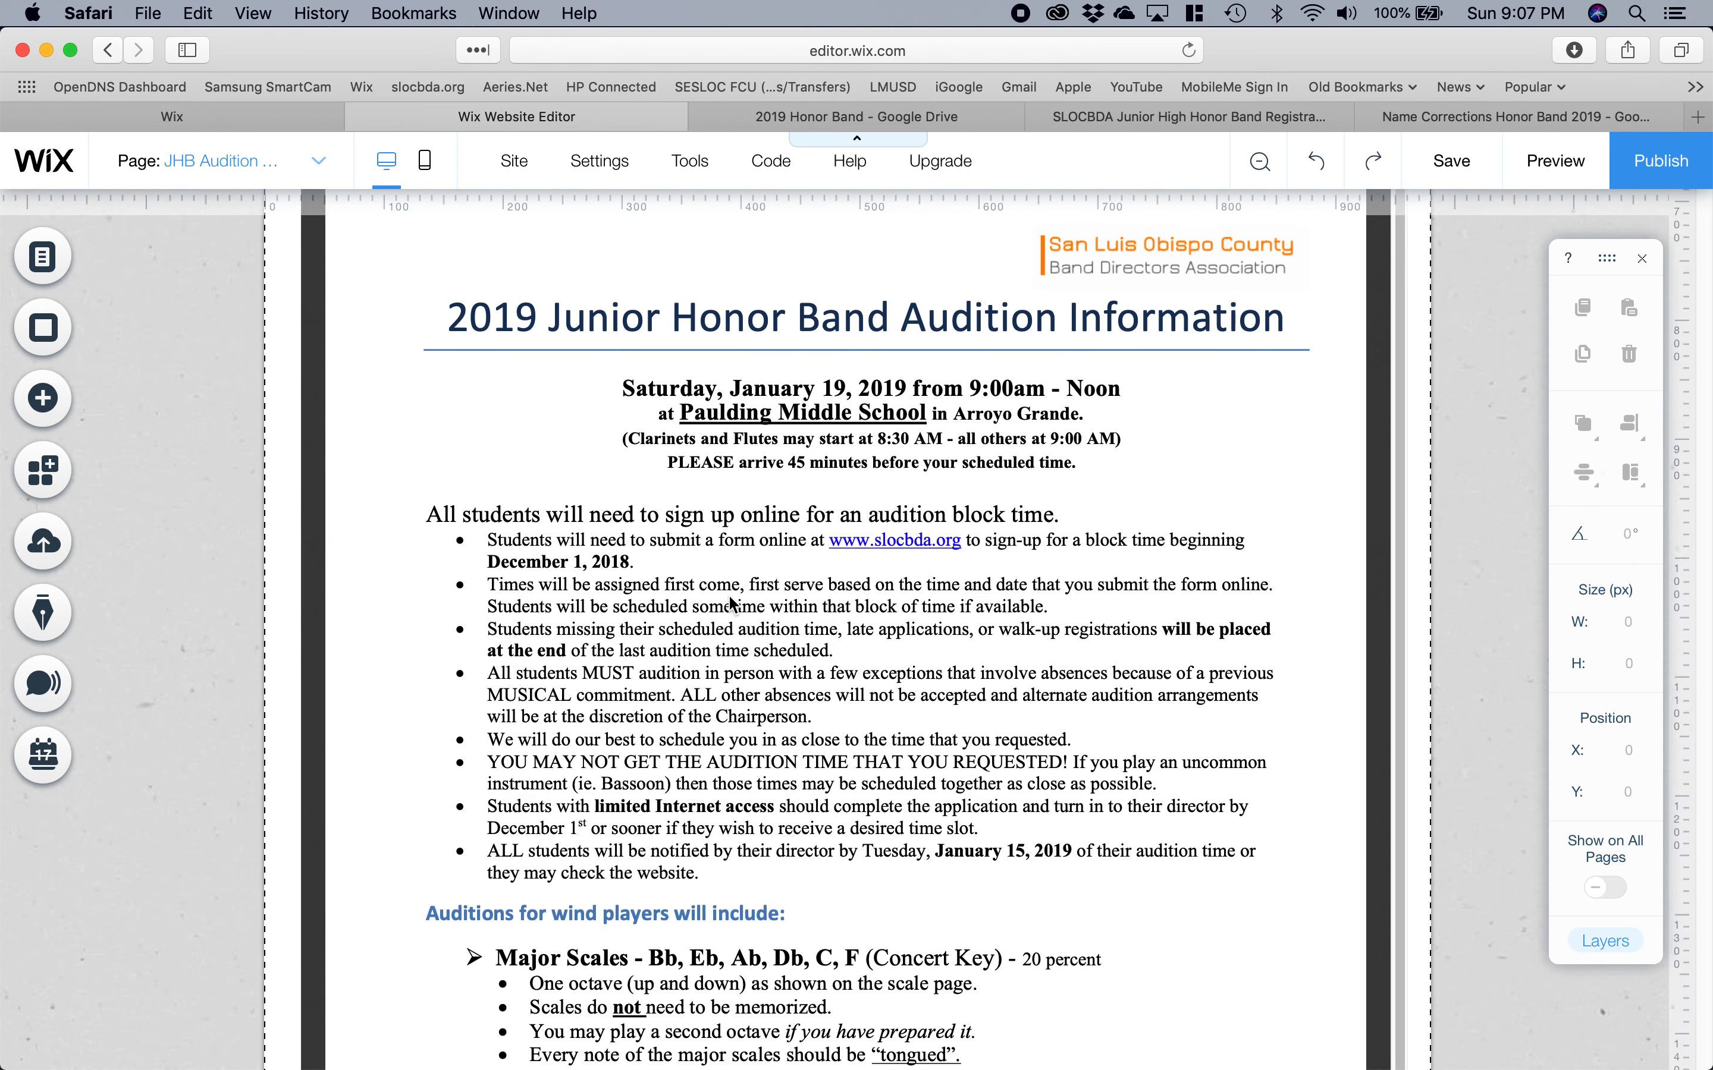
scroll(732, 602, up, 10)
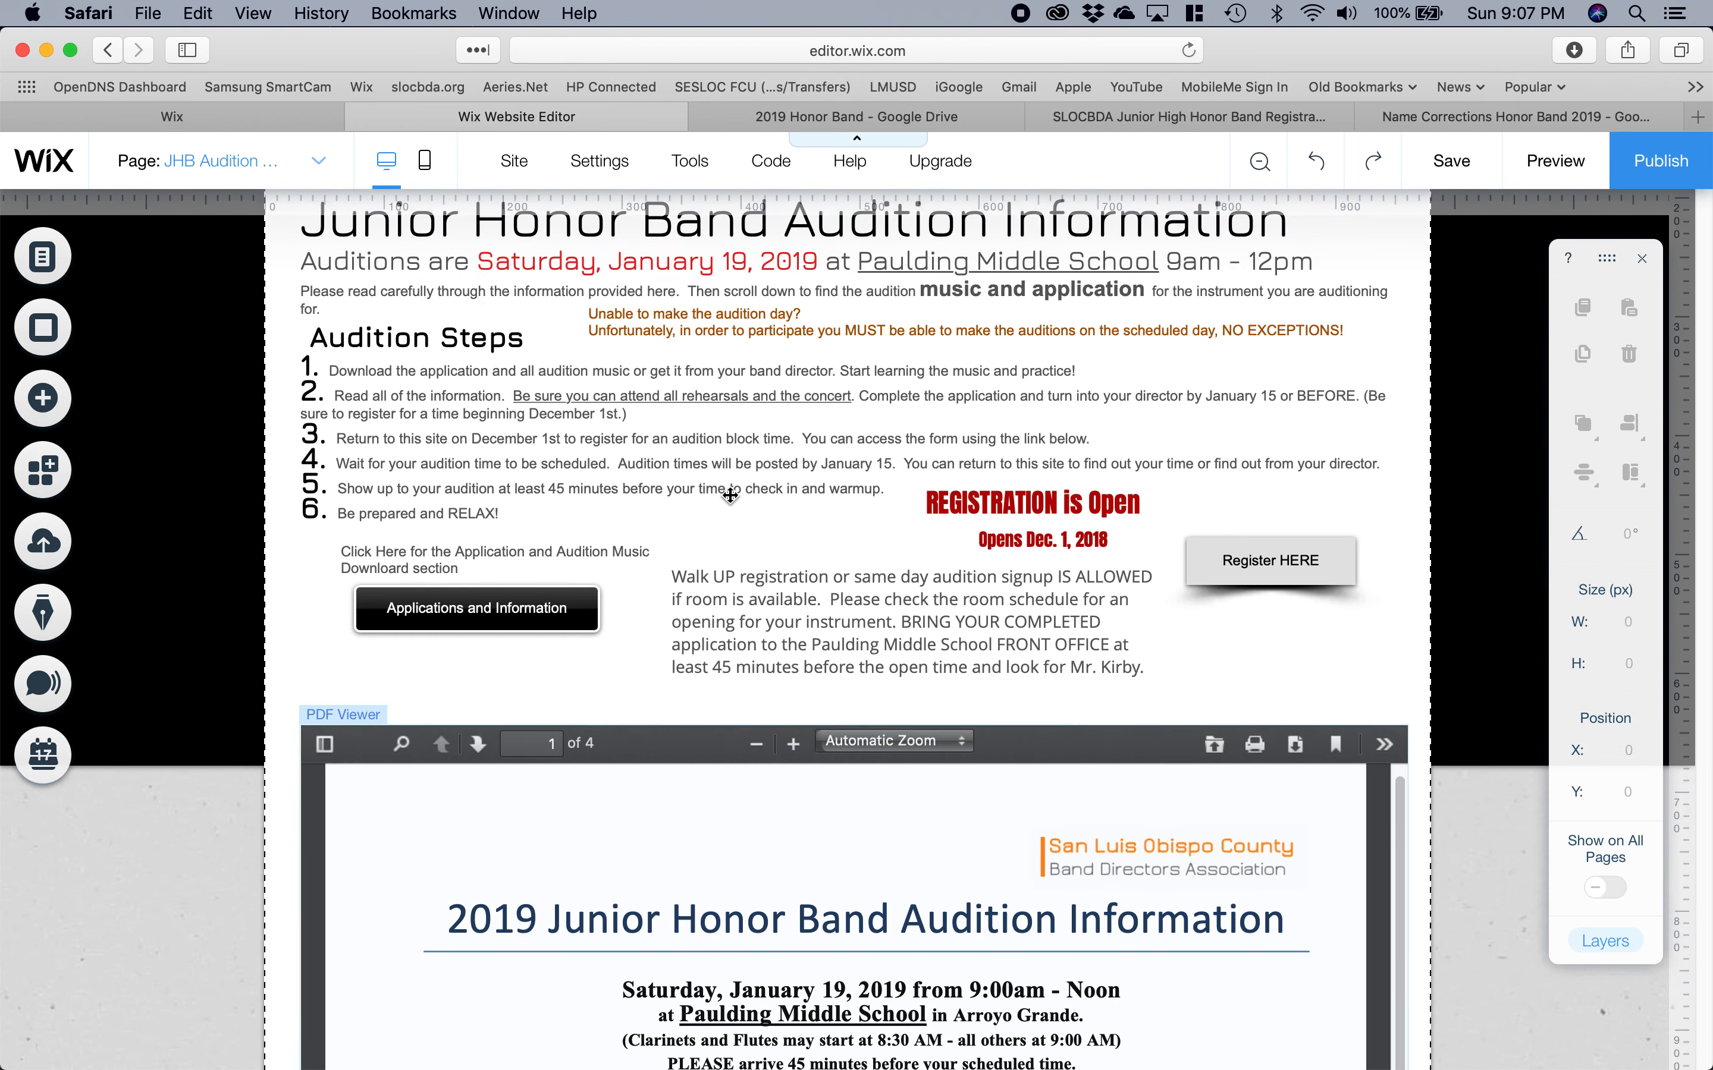
scroll(730, 495, up, 1)
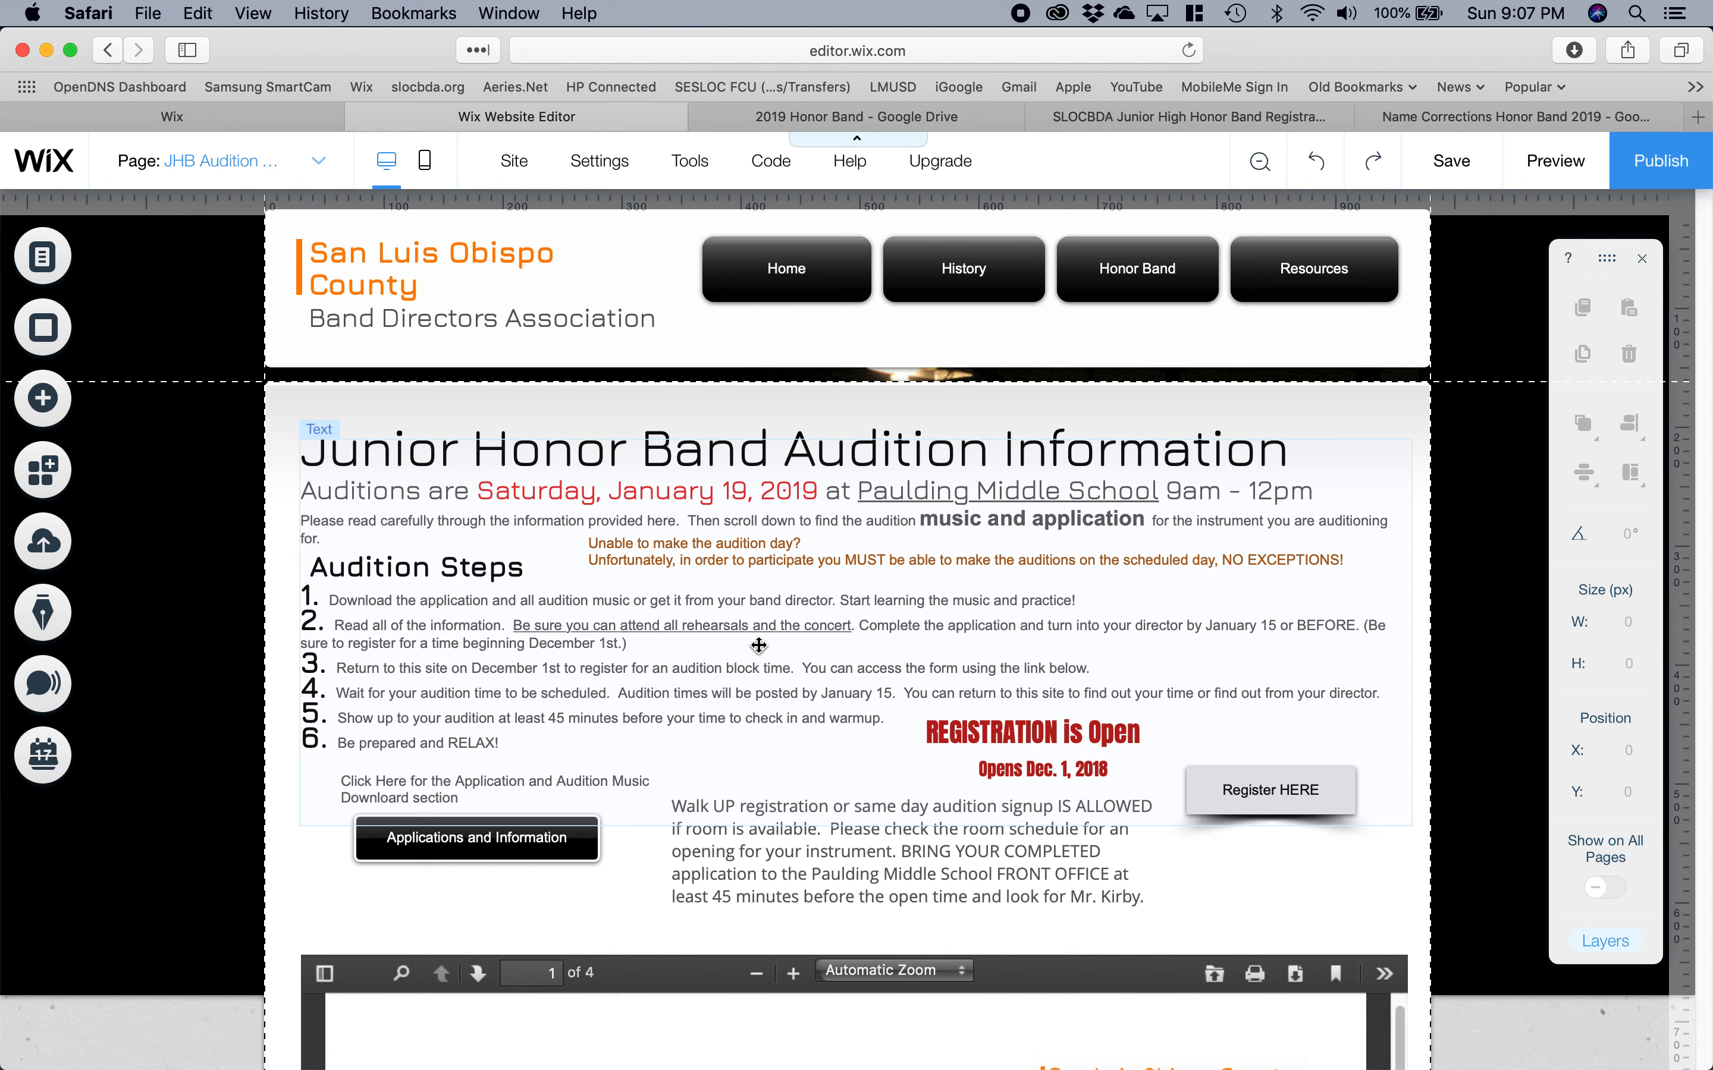
Open the orange "Unable to make the audition day?" text for editing and close its text settings.
click(566, 451)
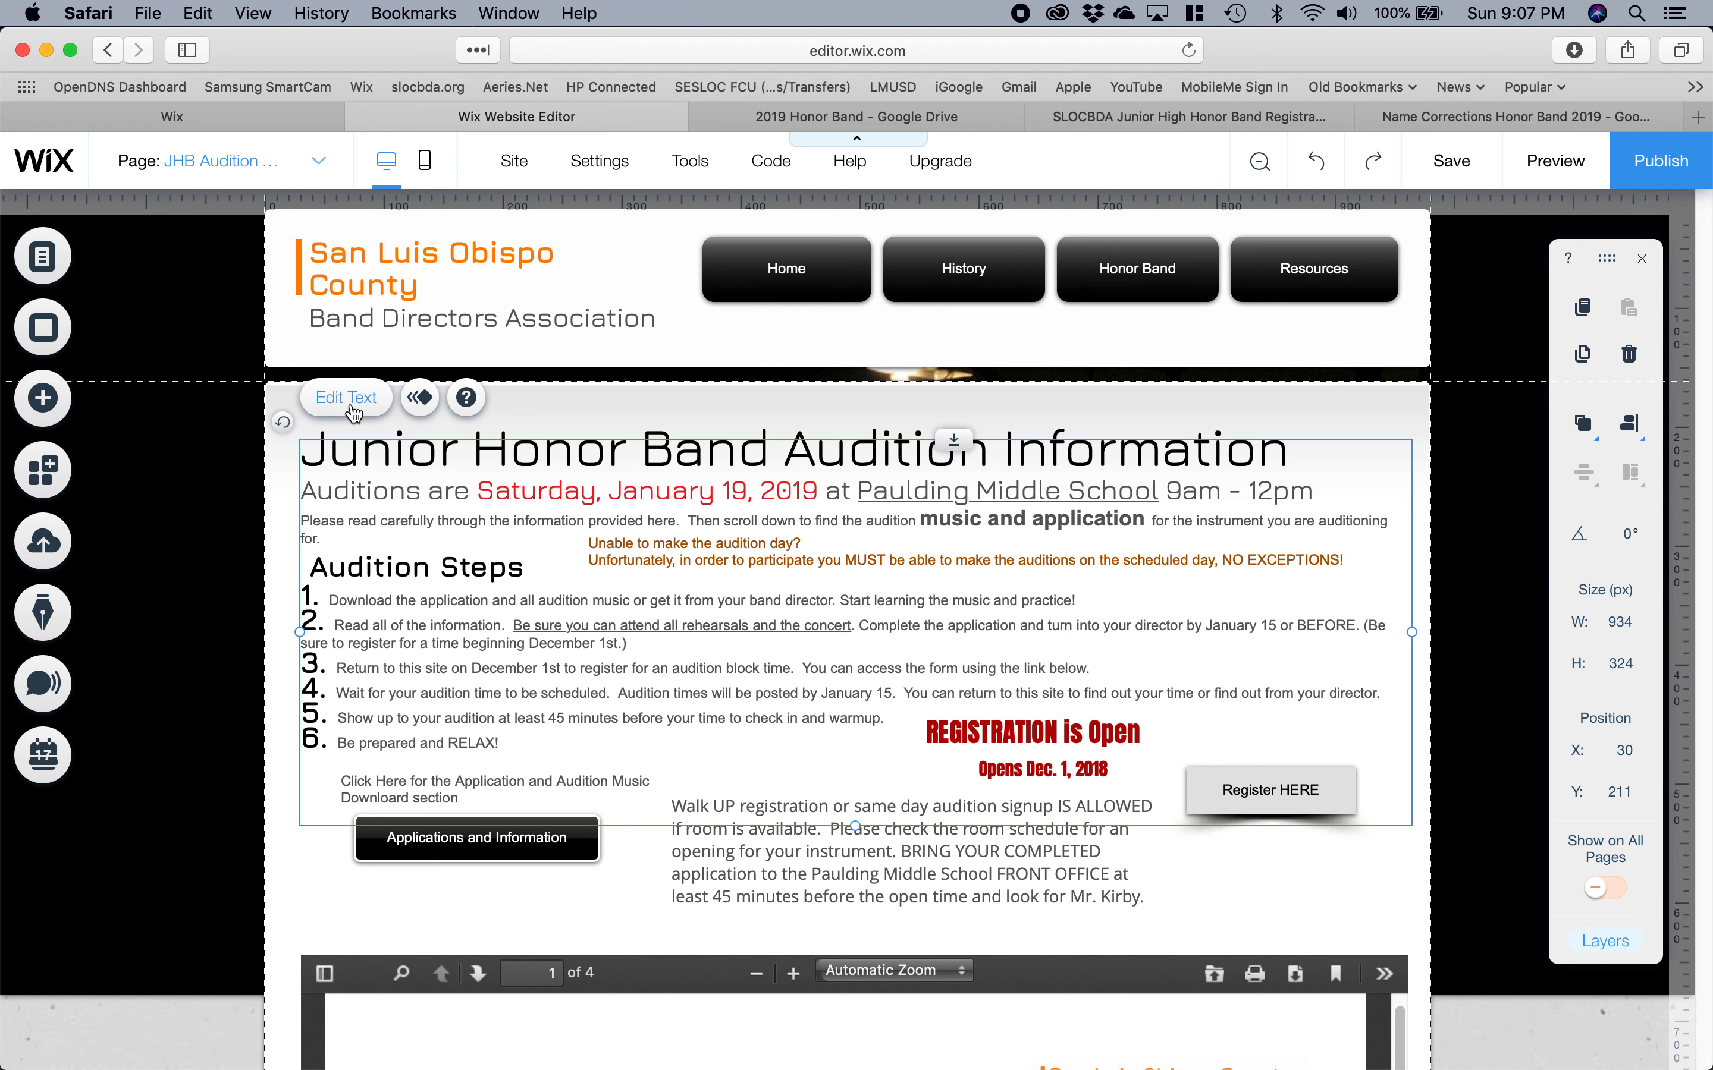
click(737, 554)
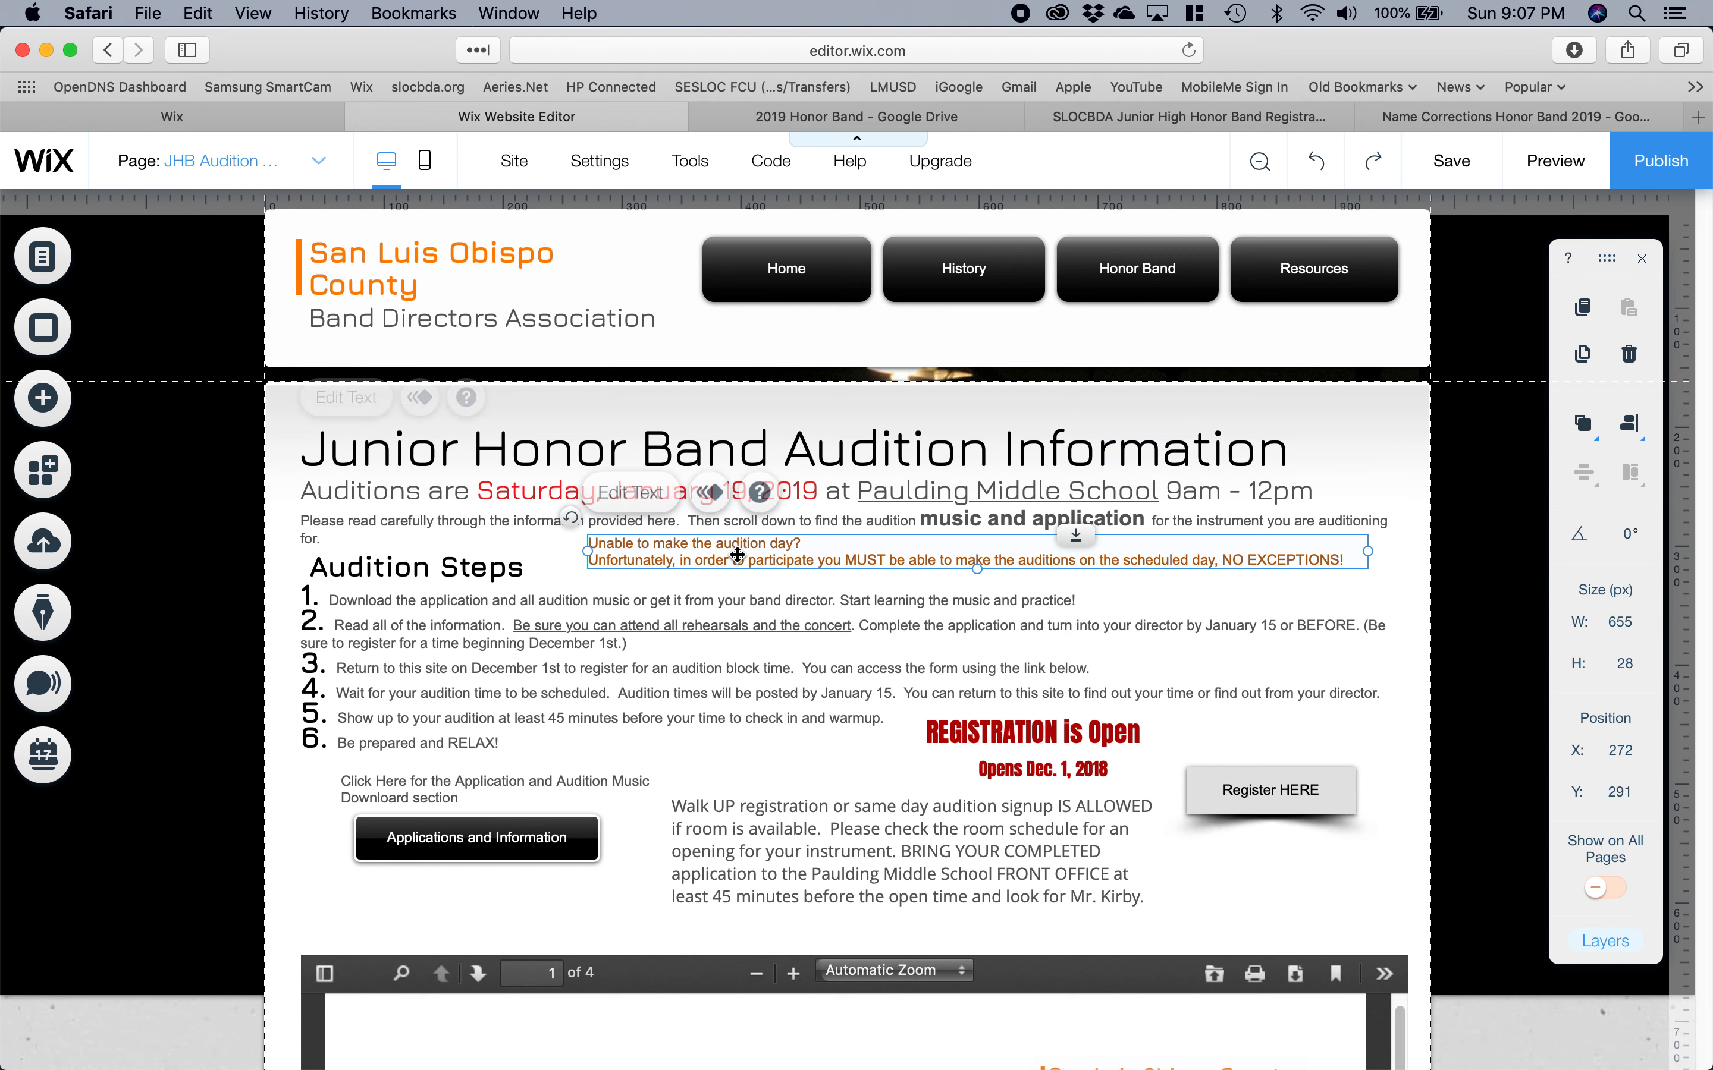
double_click(736, 555)
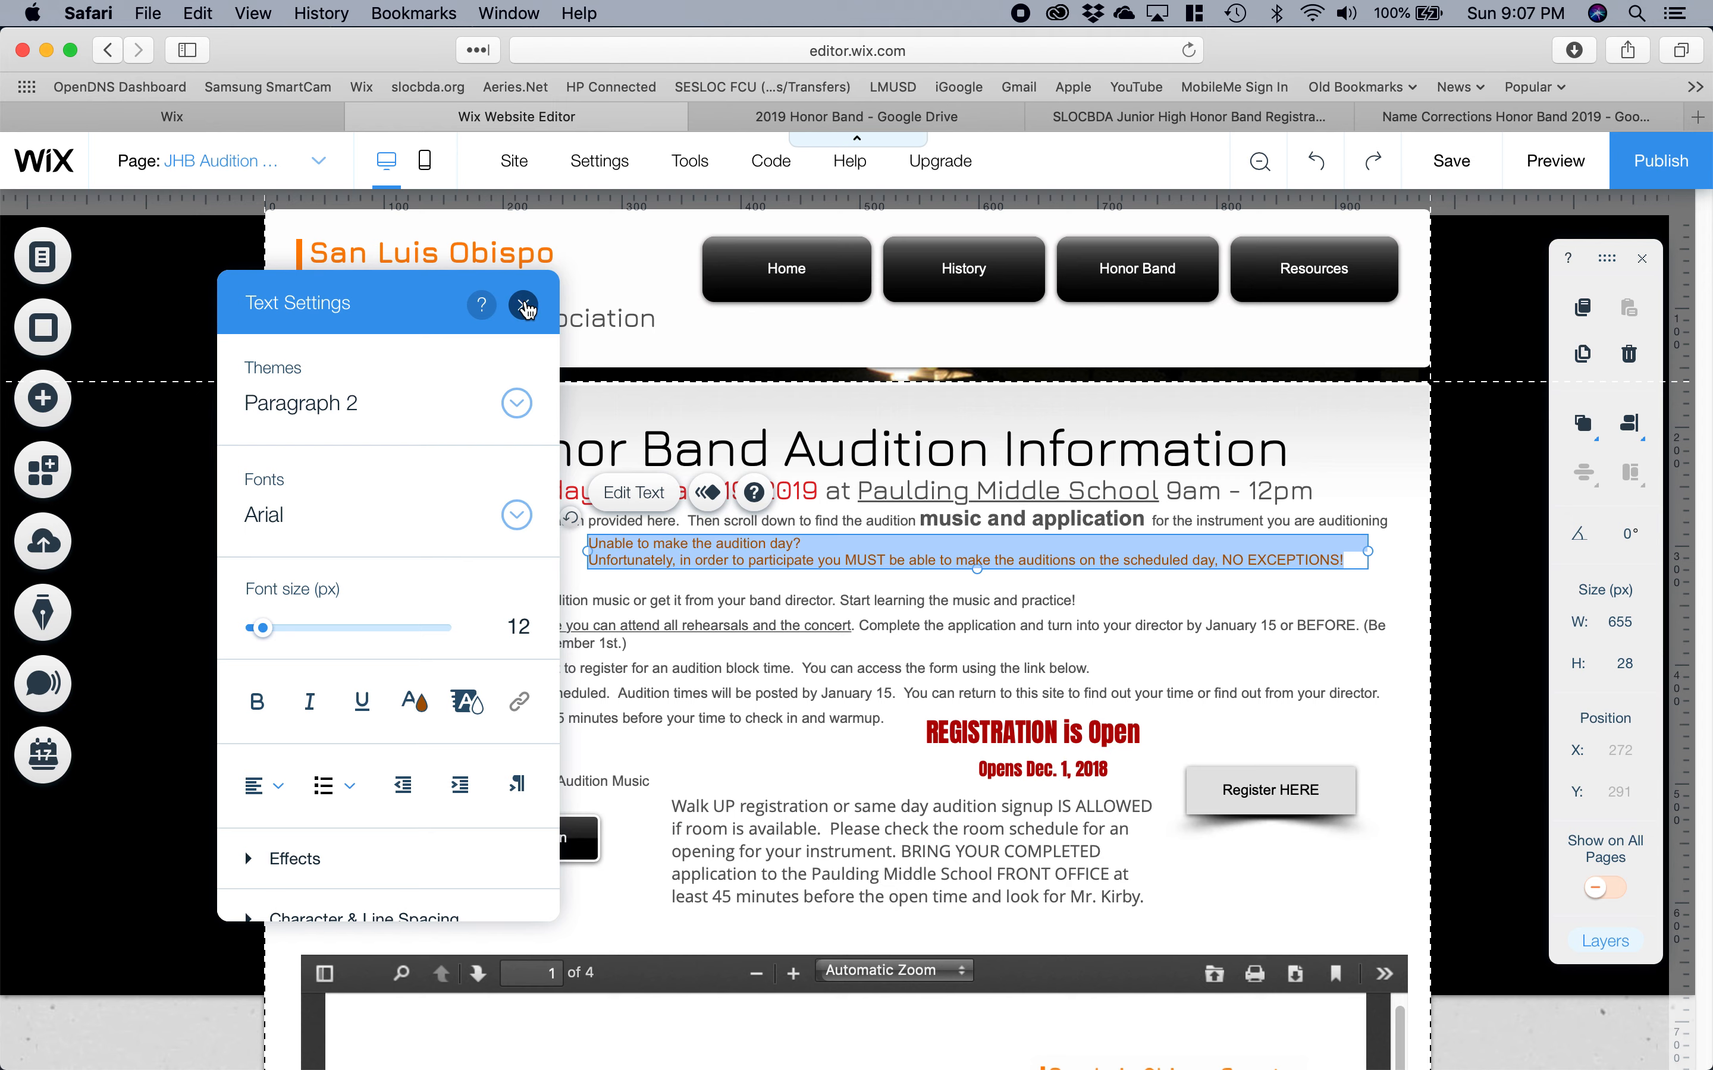
click(525, 306)
Open the main audition information text block for editing and leave it without changes.
click(473, 639)
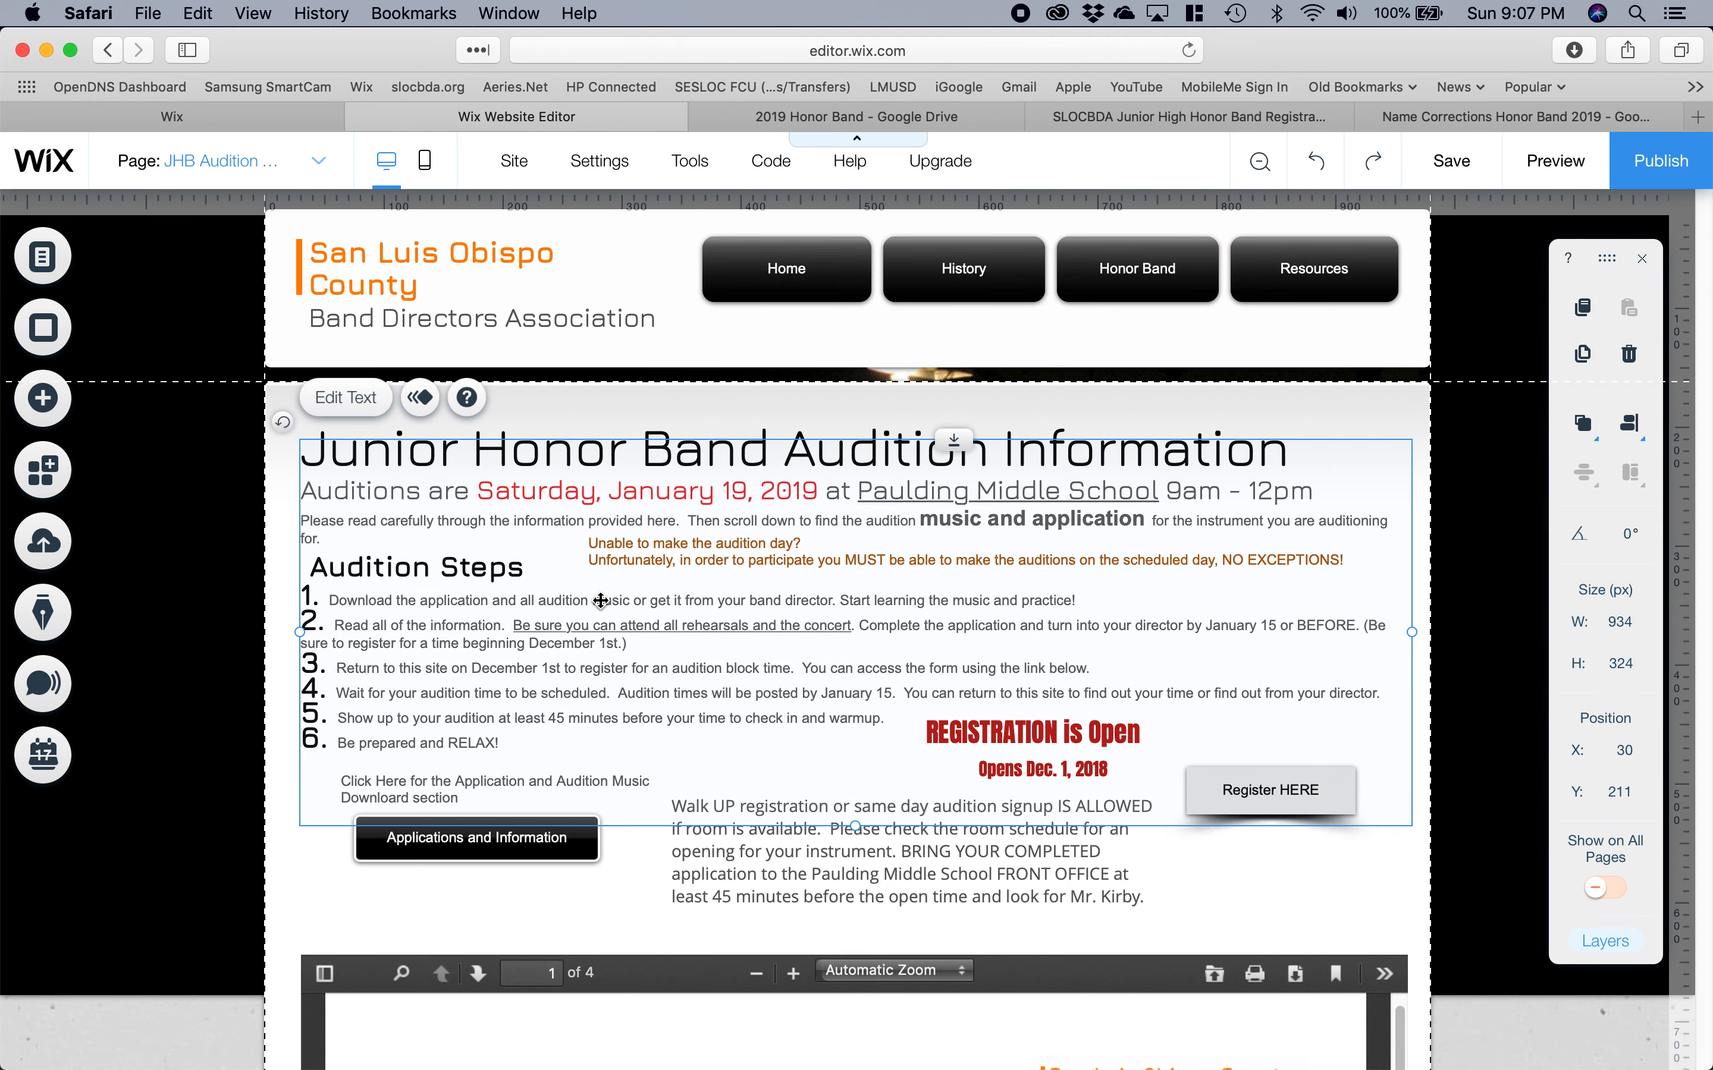
double_click(473, 640)
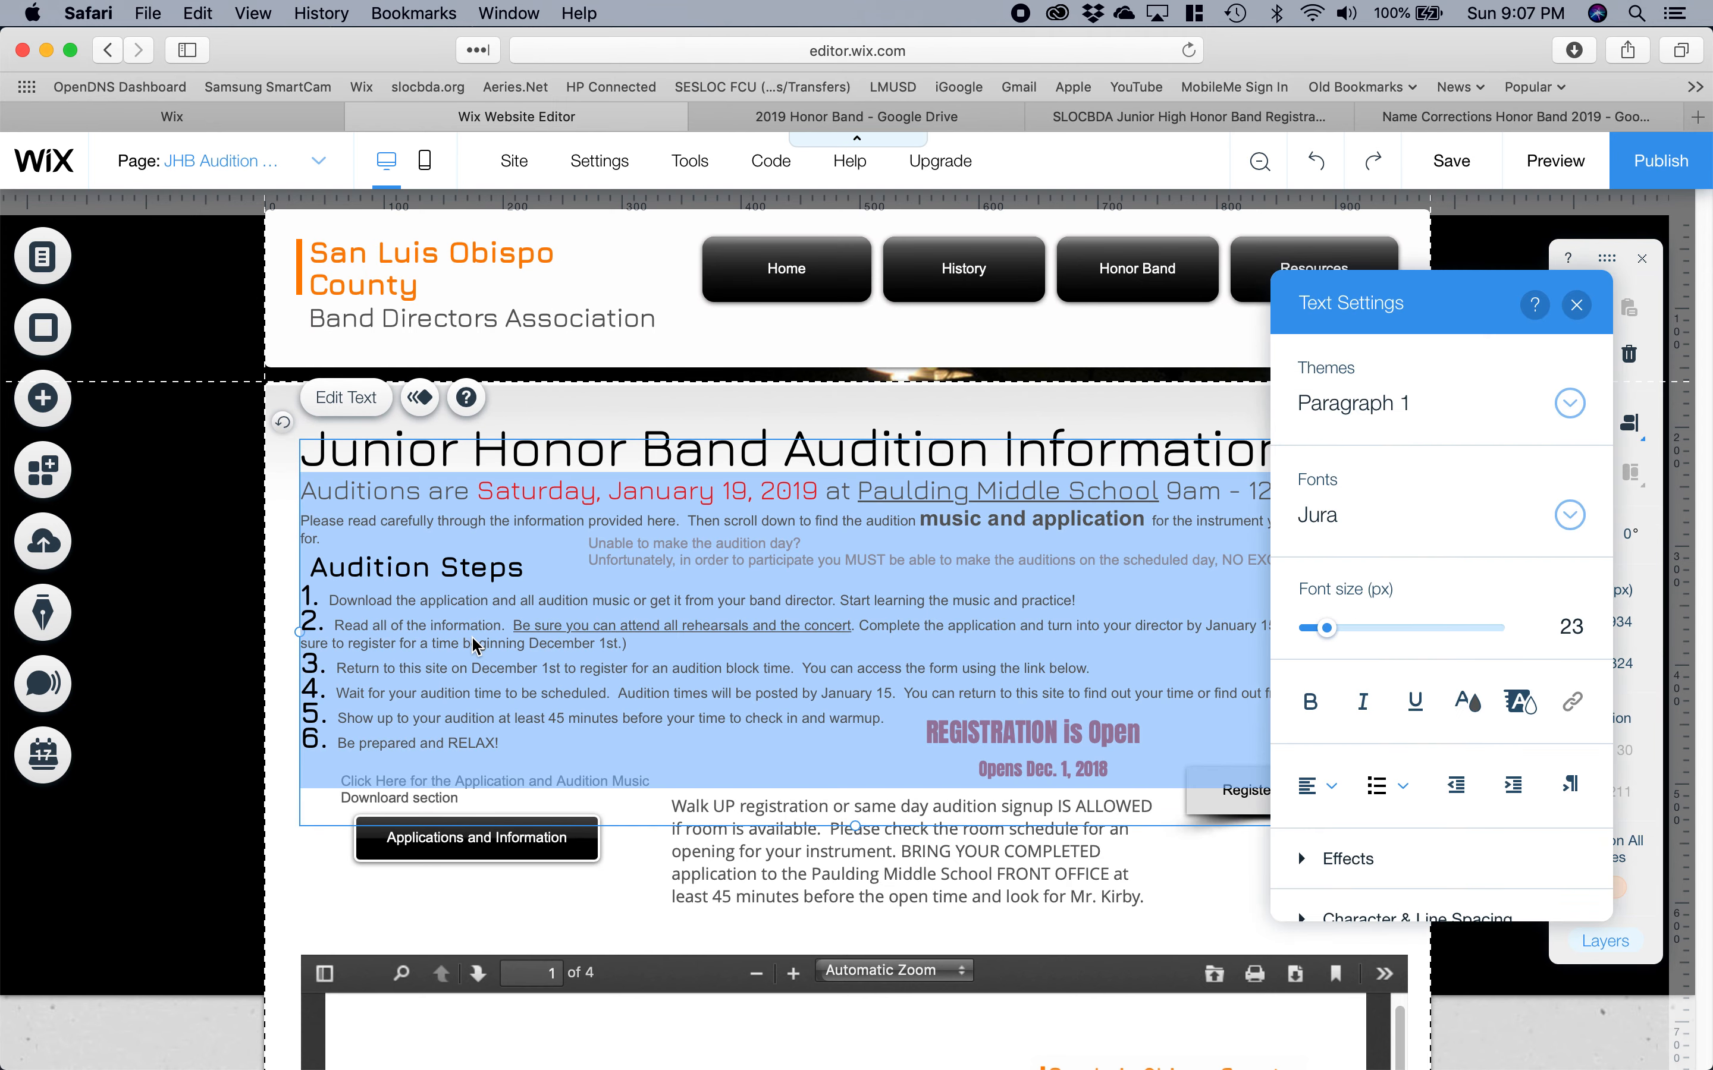
click(610, 401)
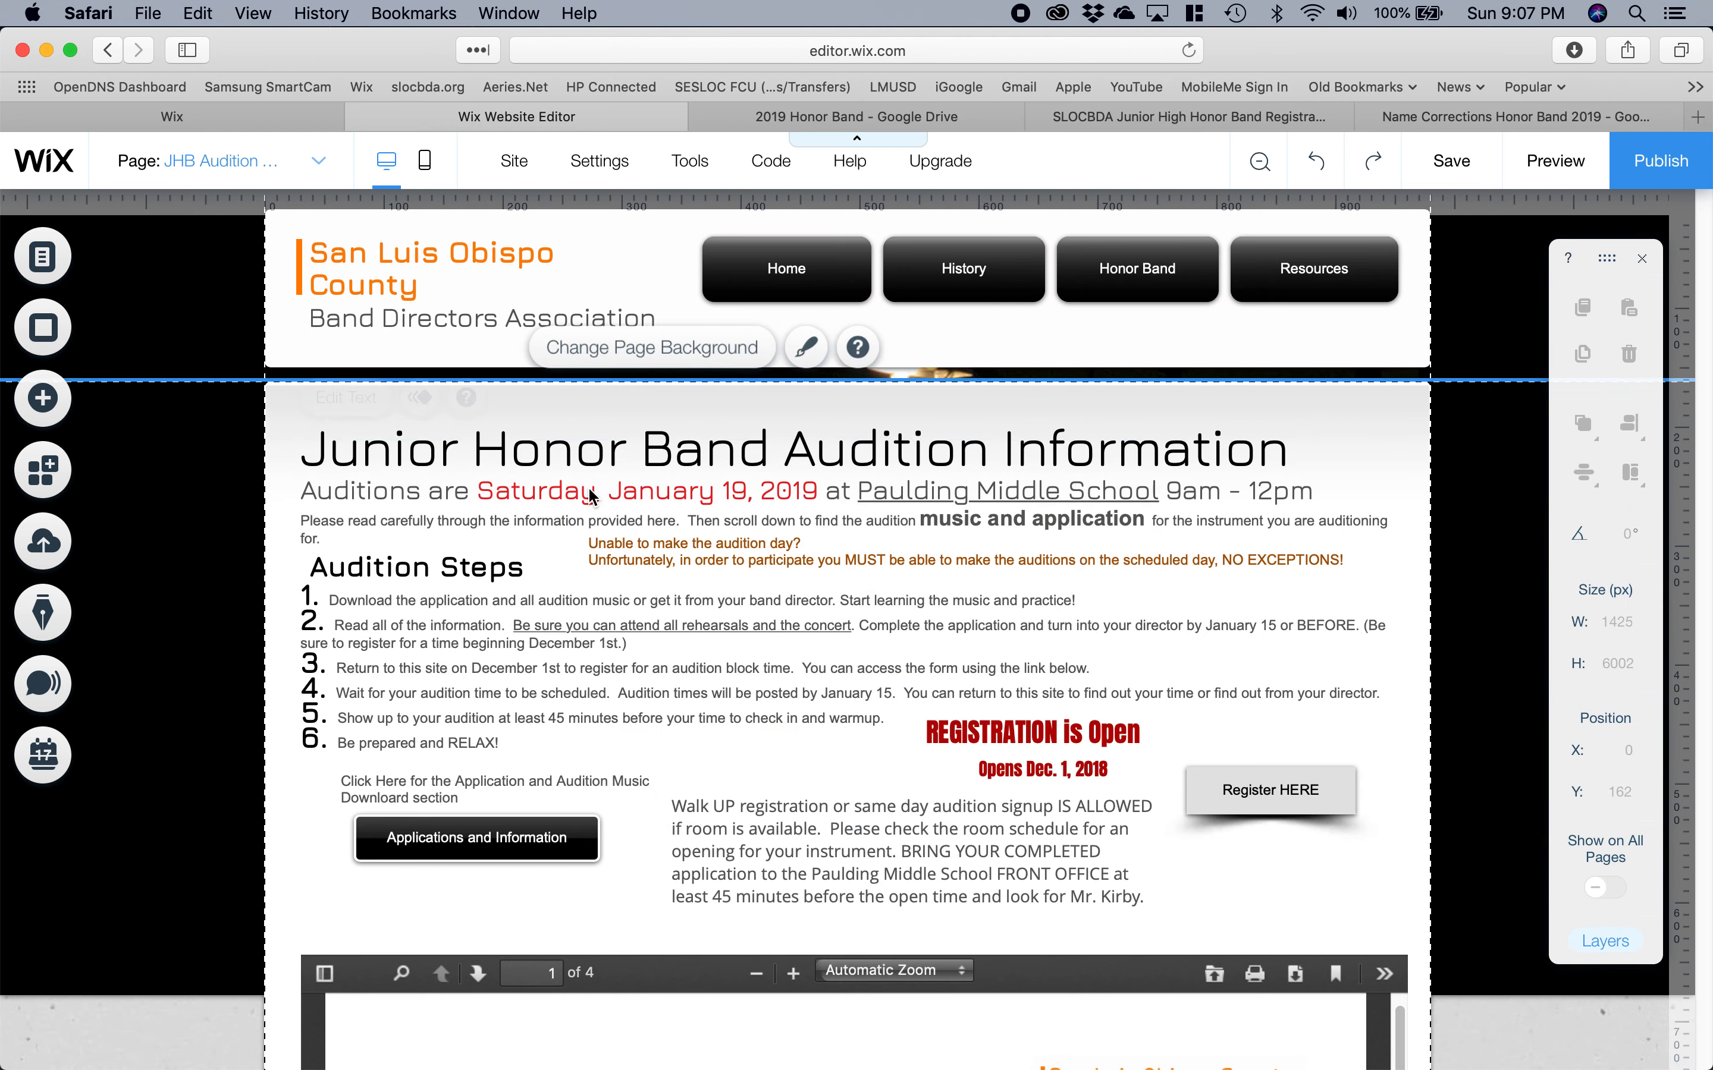
Select the main audition text, the walk-up registration notice and the application download note in turn to inspect the separate text boxes.
click(637, 602)
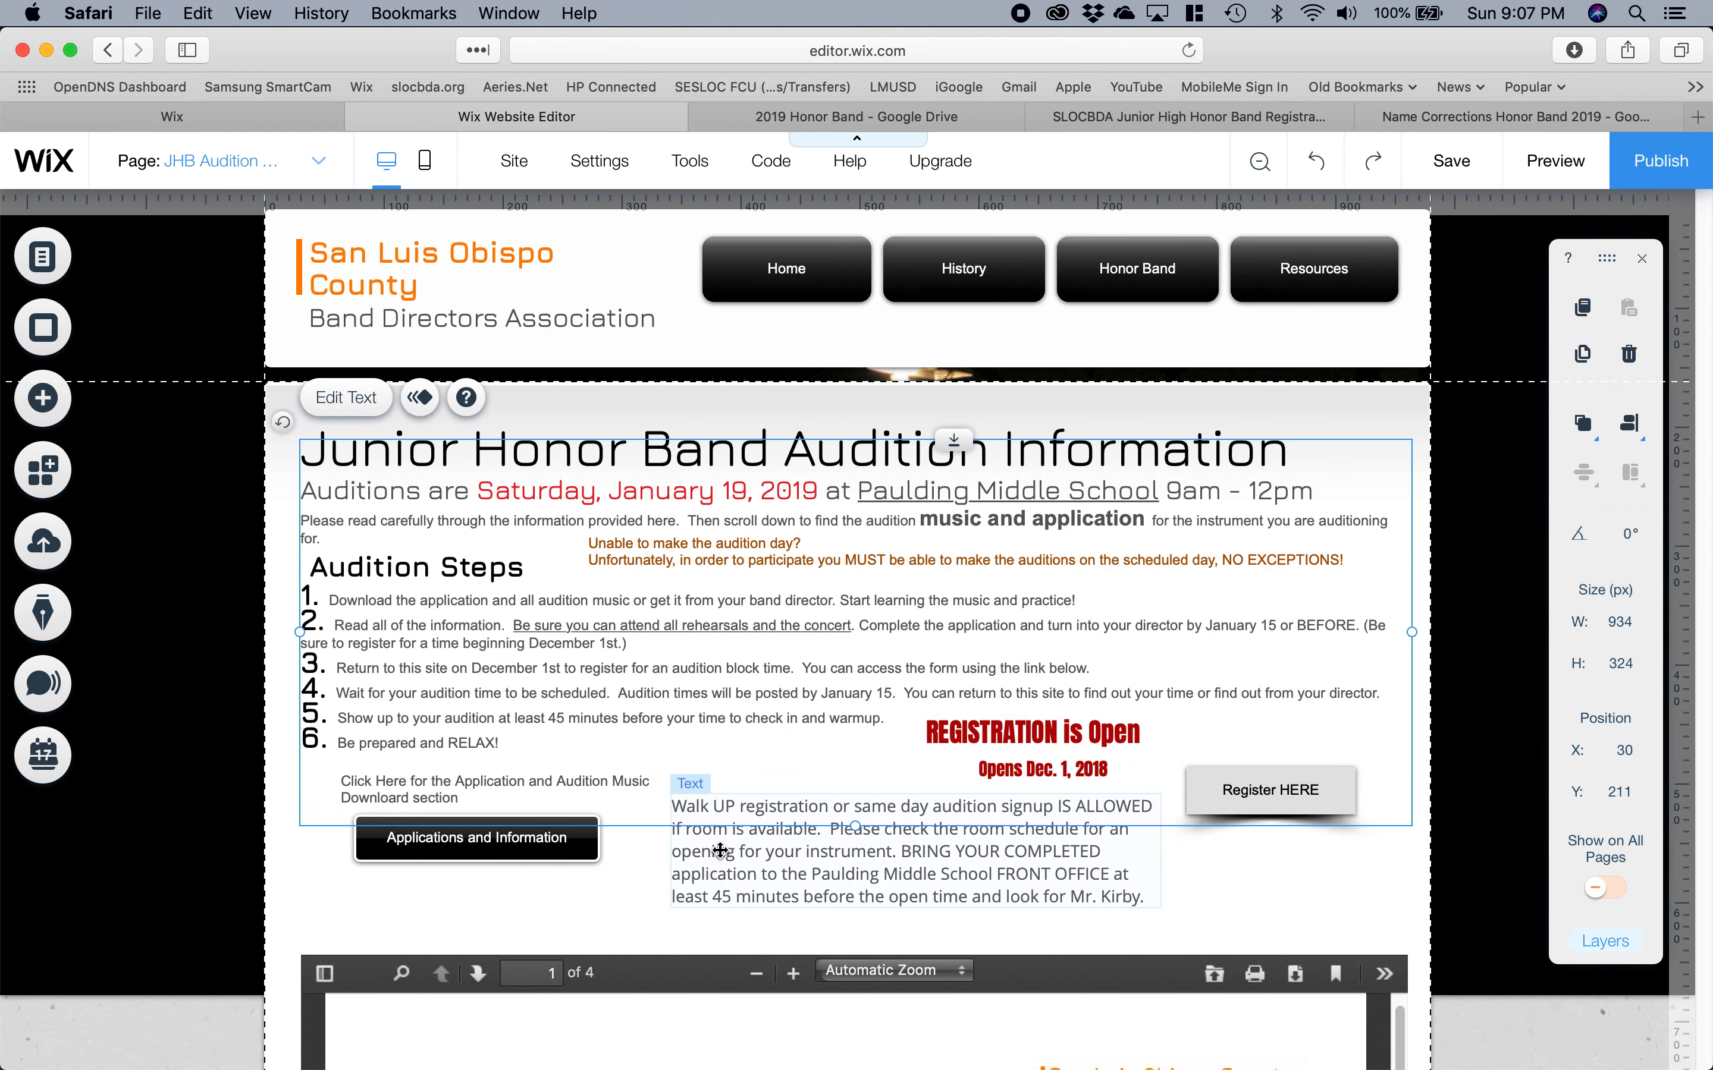
click(736, 875)
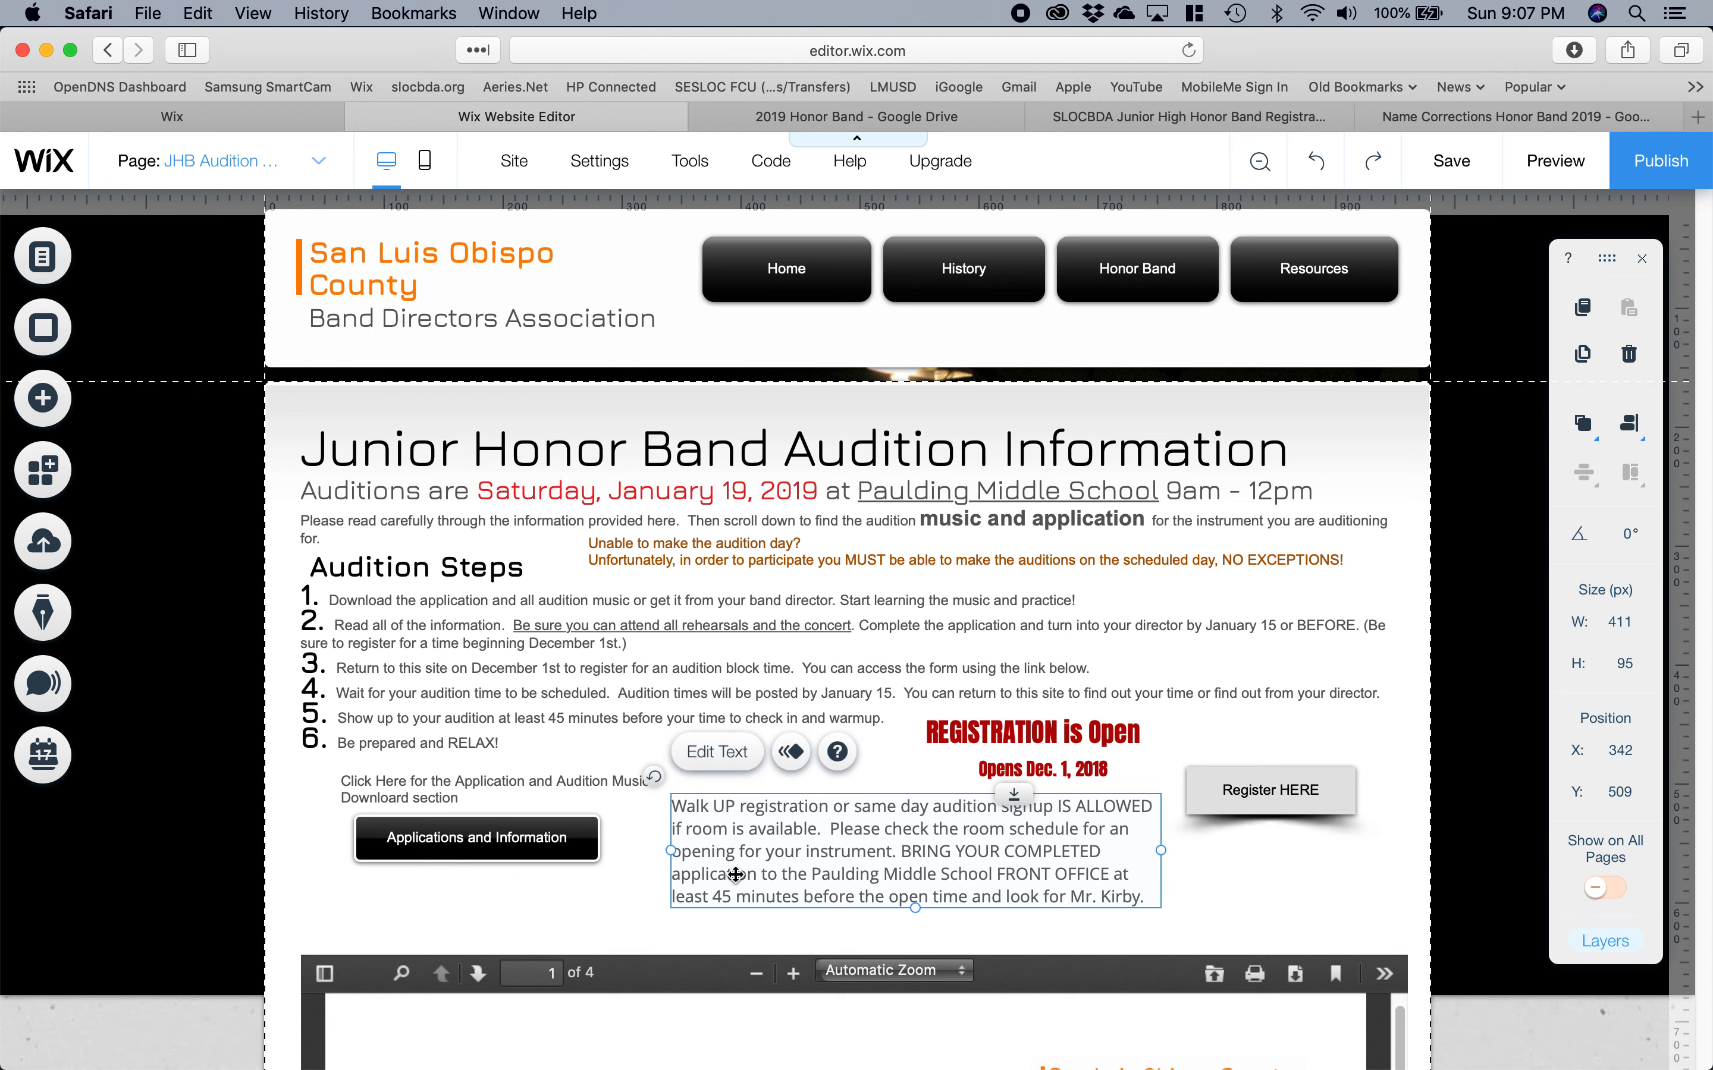
click(1017, 748)
click(764, 836)
click(493, 767)
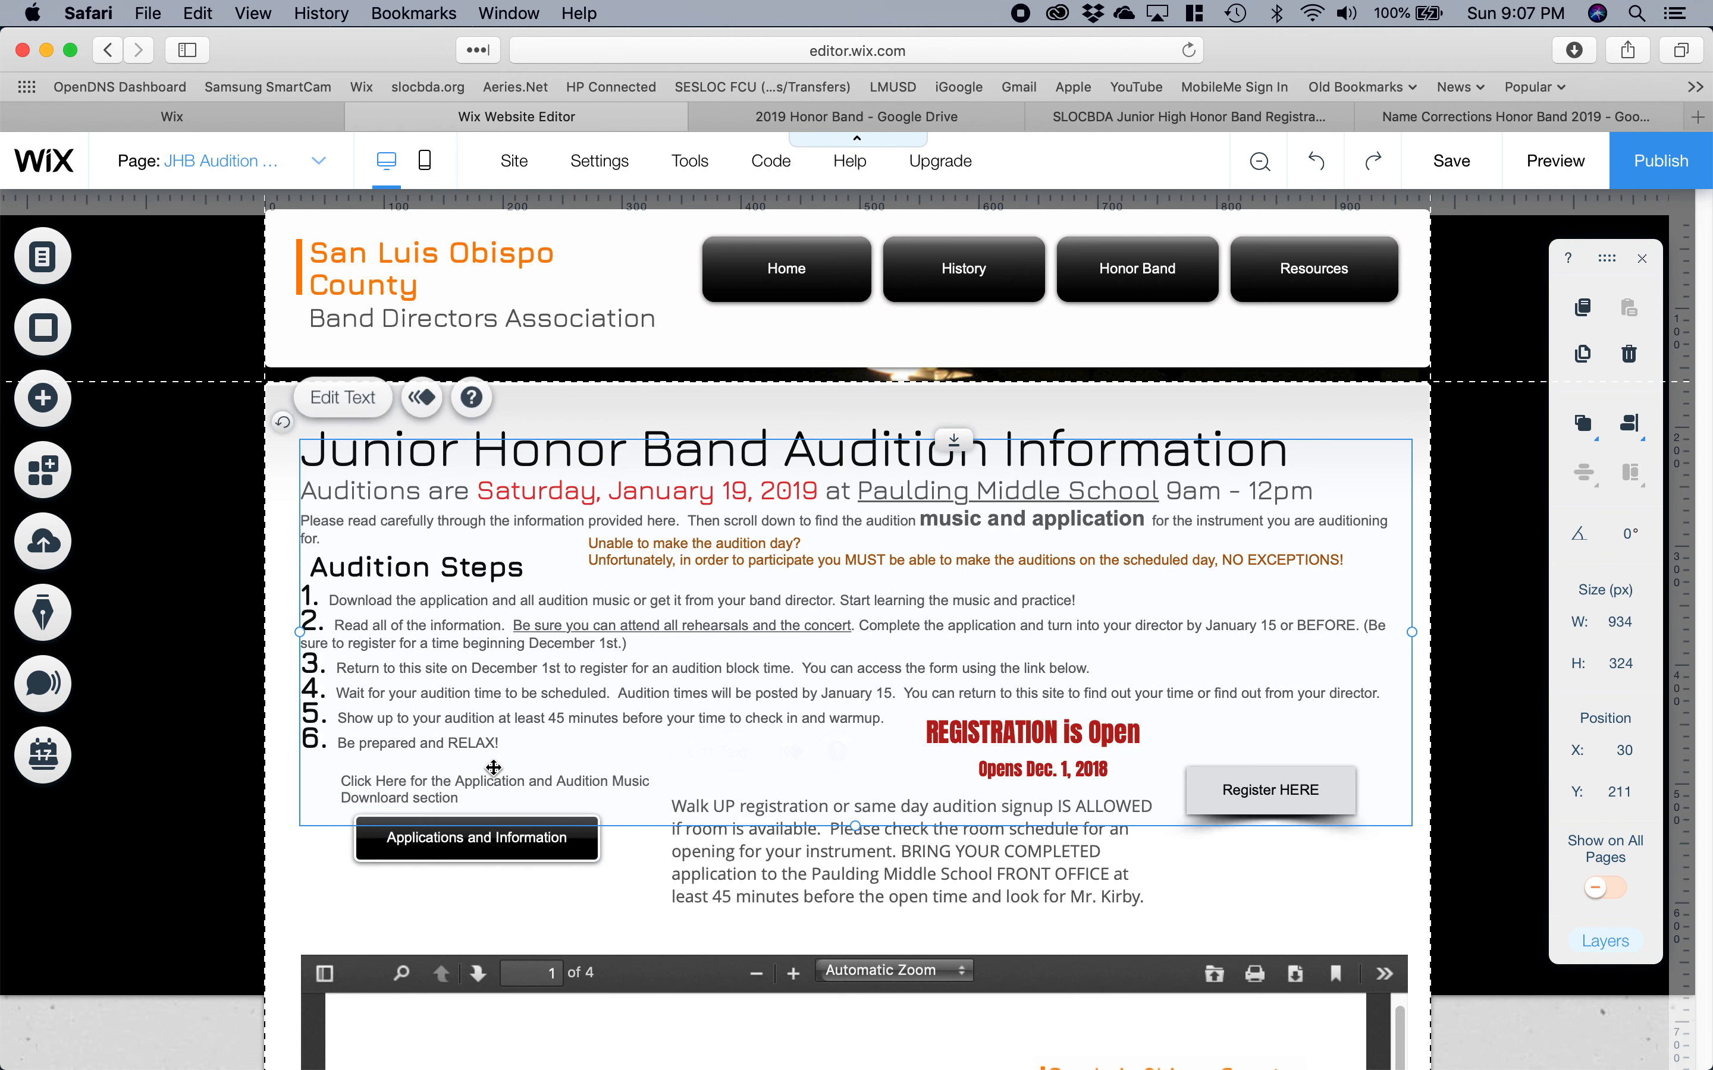
click(493, 780)
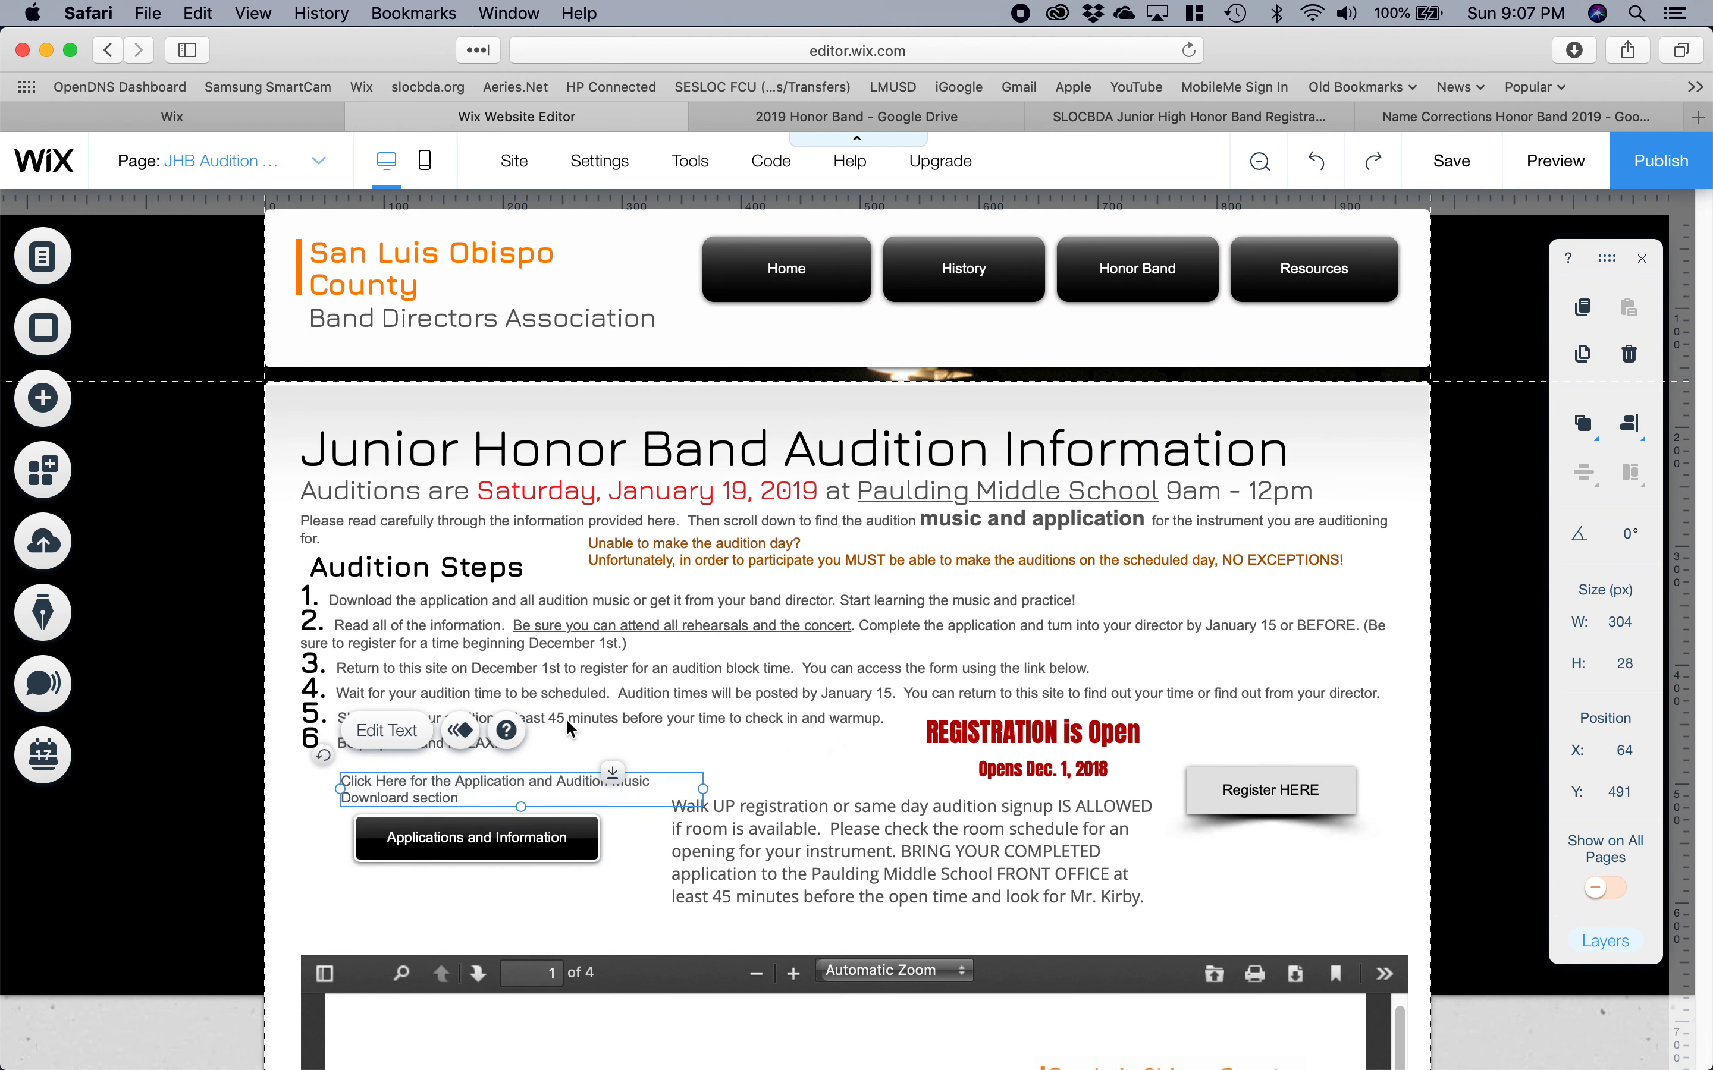
click(578, 677)
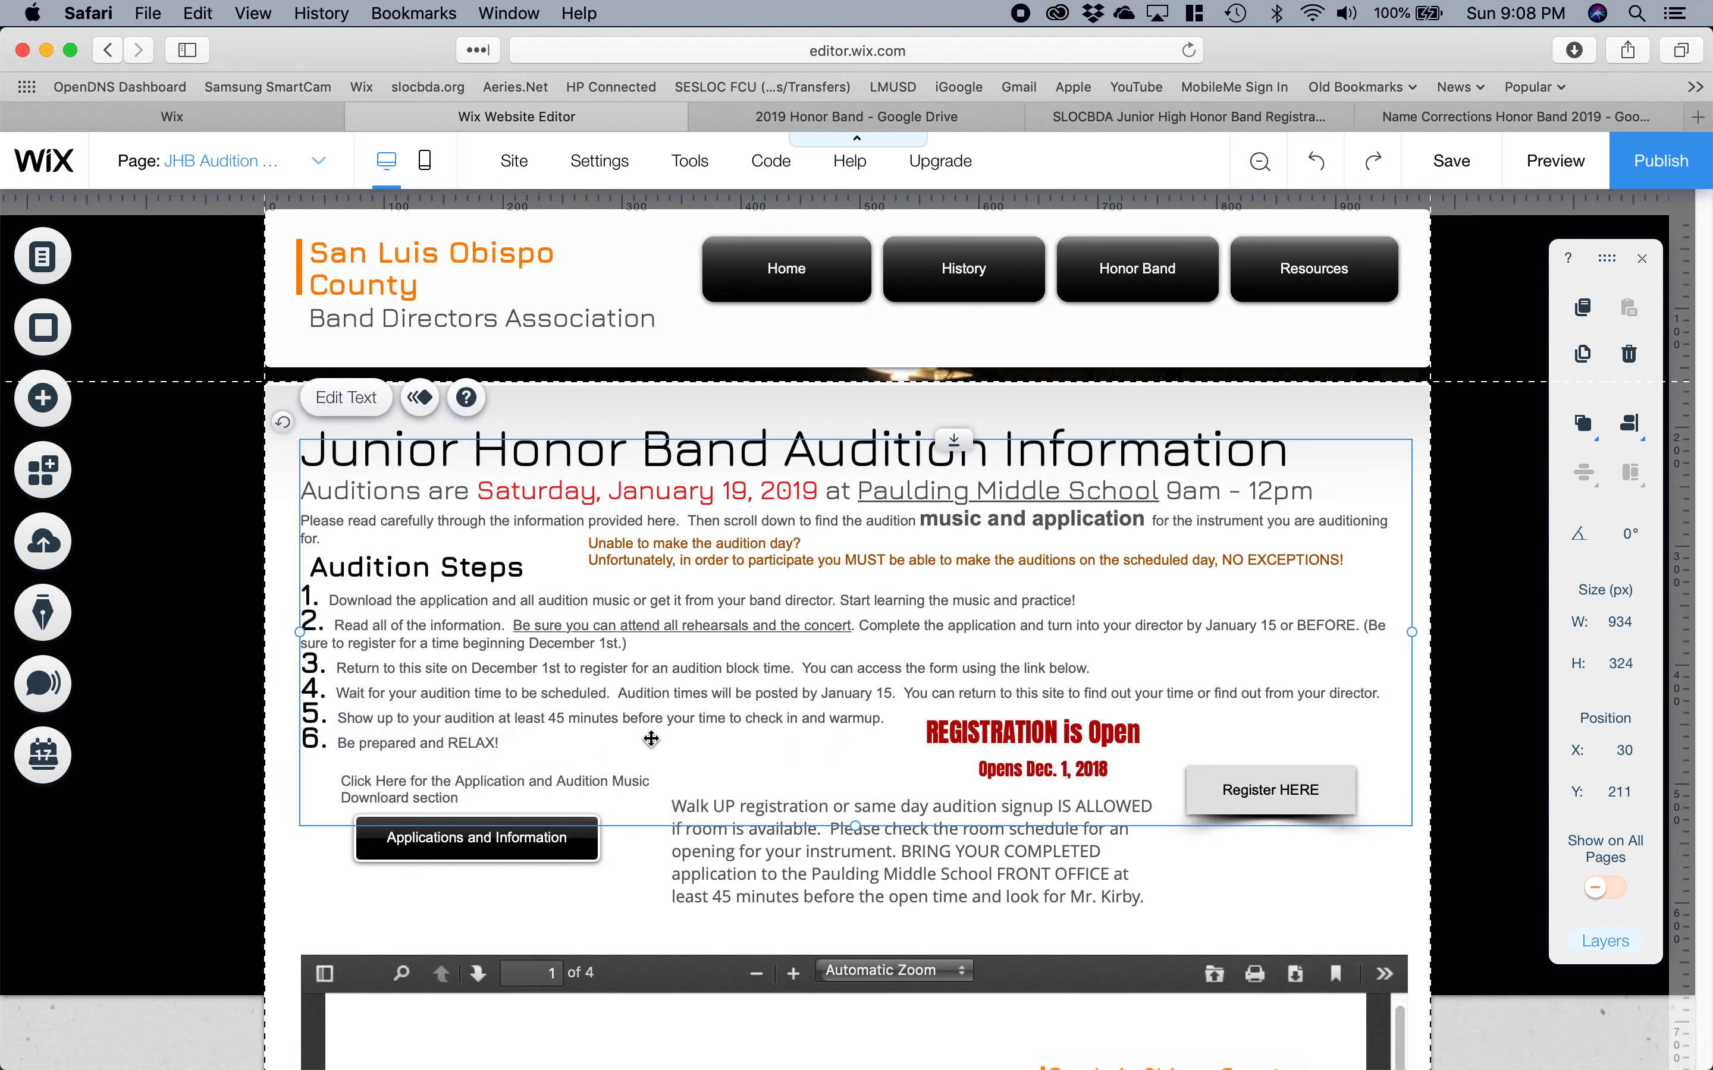
click(570, 779)
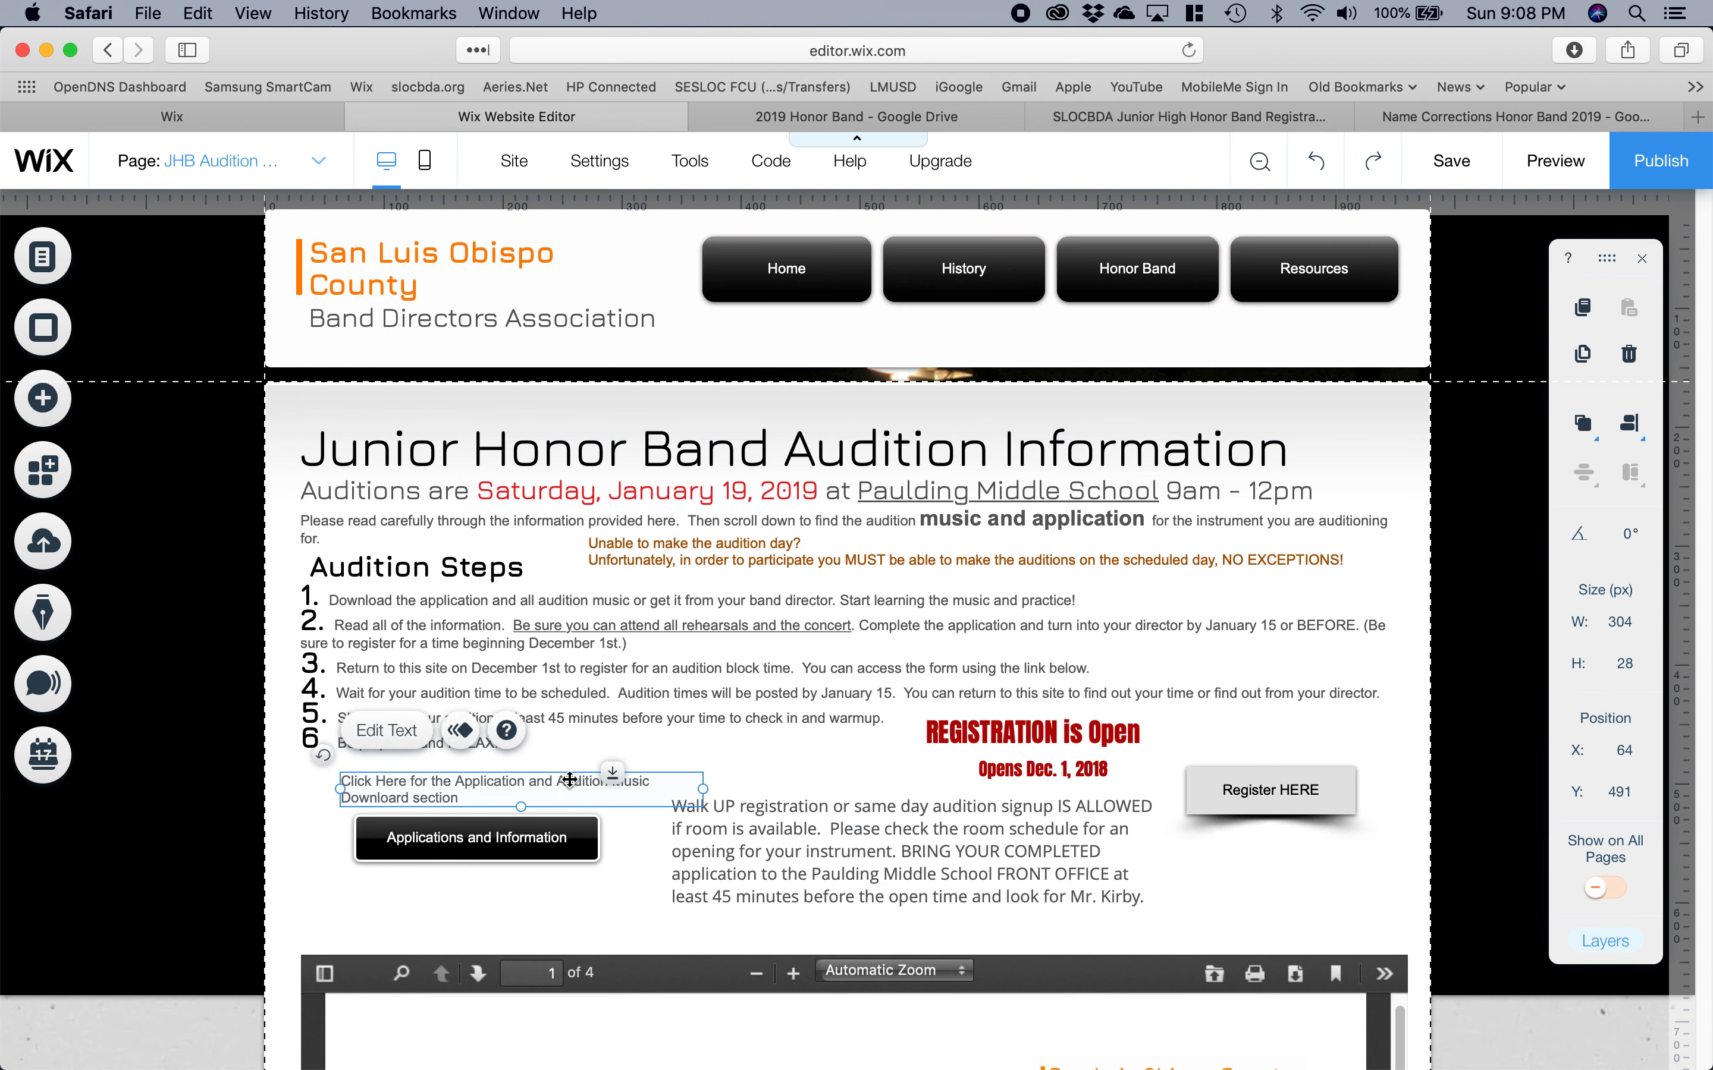
Nudge the application download note to X 75, Y 492 and select the main audition information text box.
mouse_move(472, 783)
mouse_down()
mouse_move(474, 761)
mouse_move(505, 765)
mouse_move(480, 787)
mouse_up()
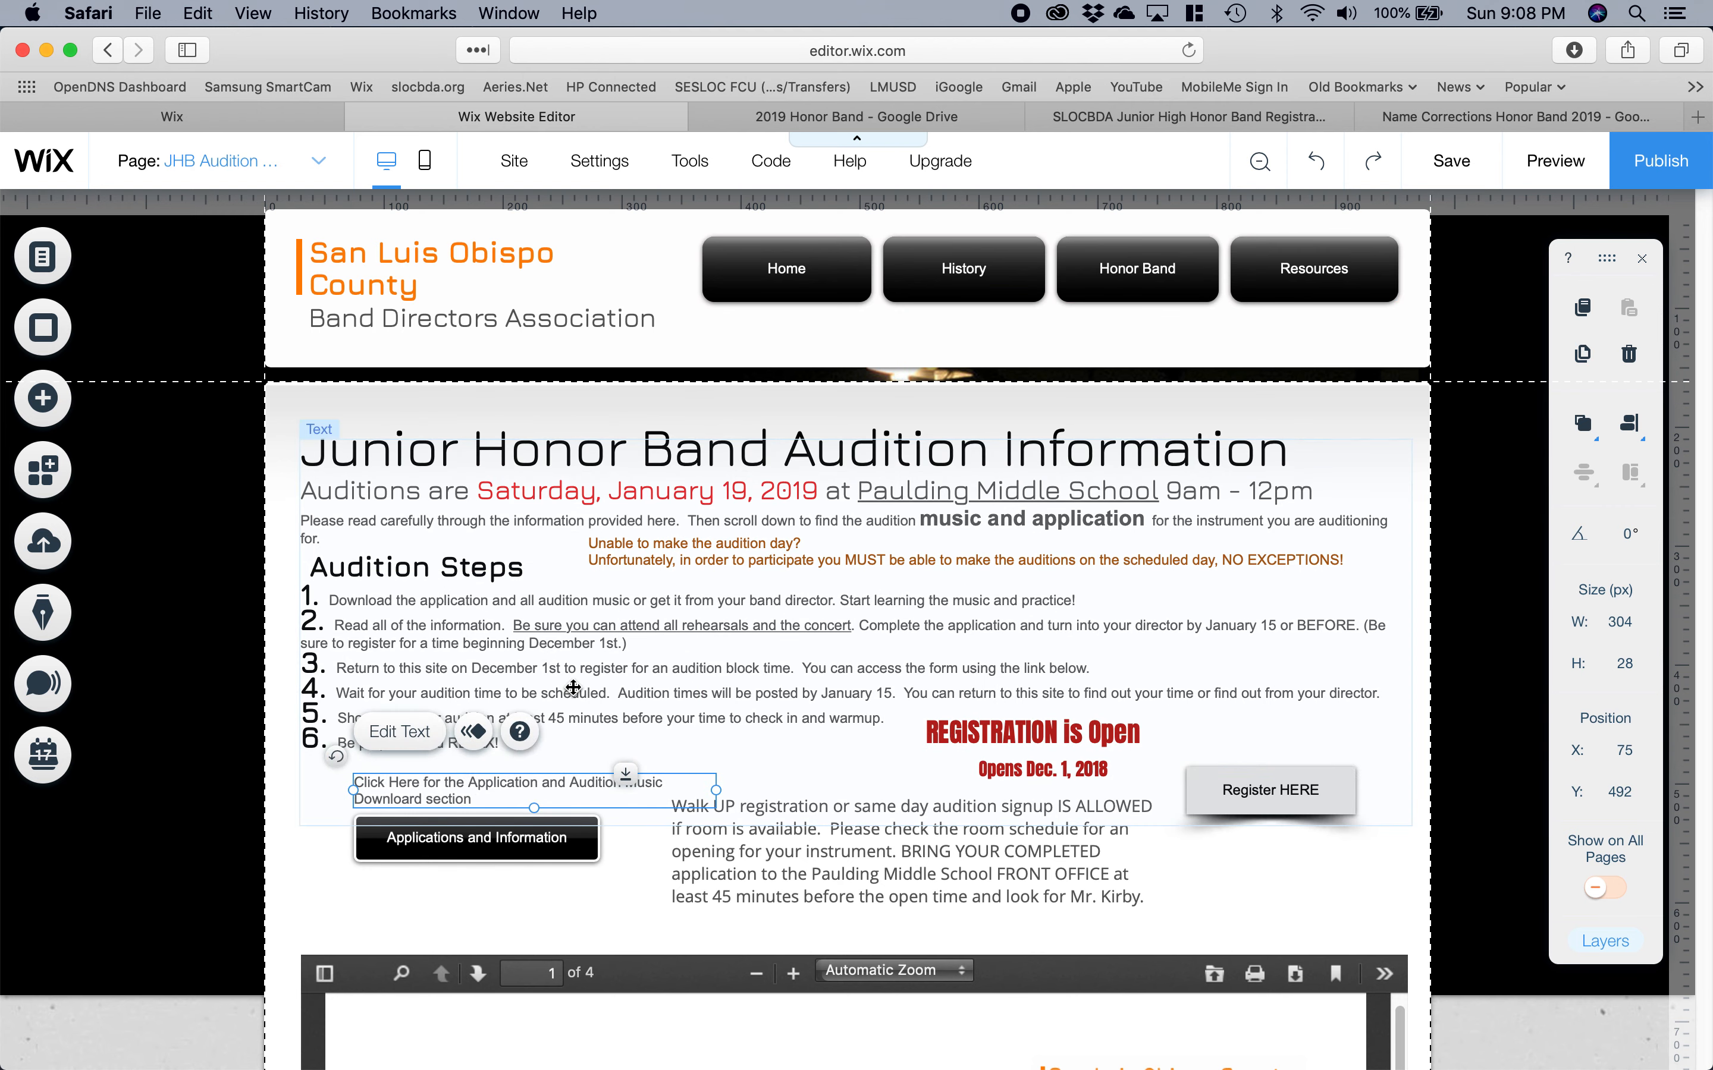
click(831, 734)
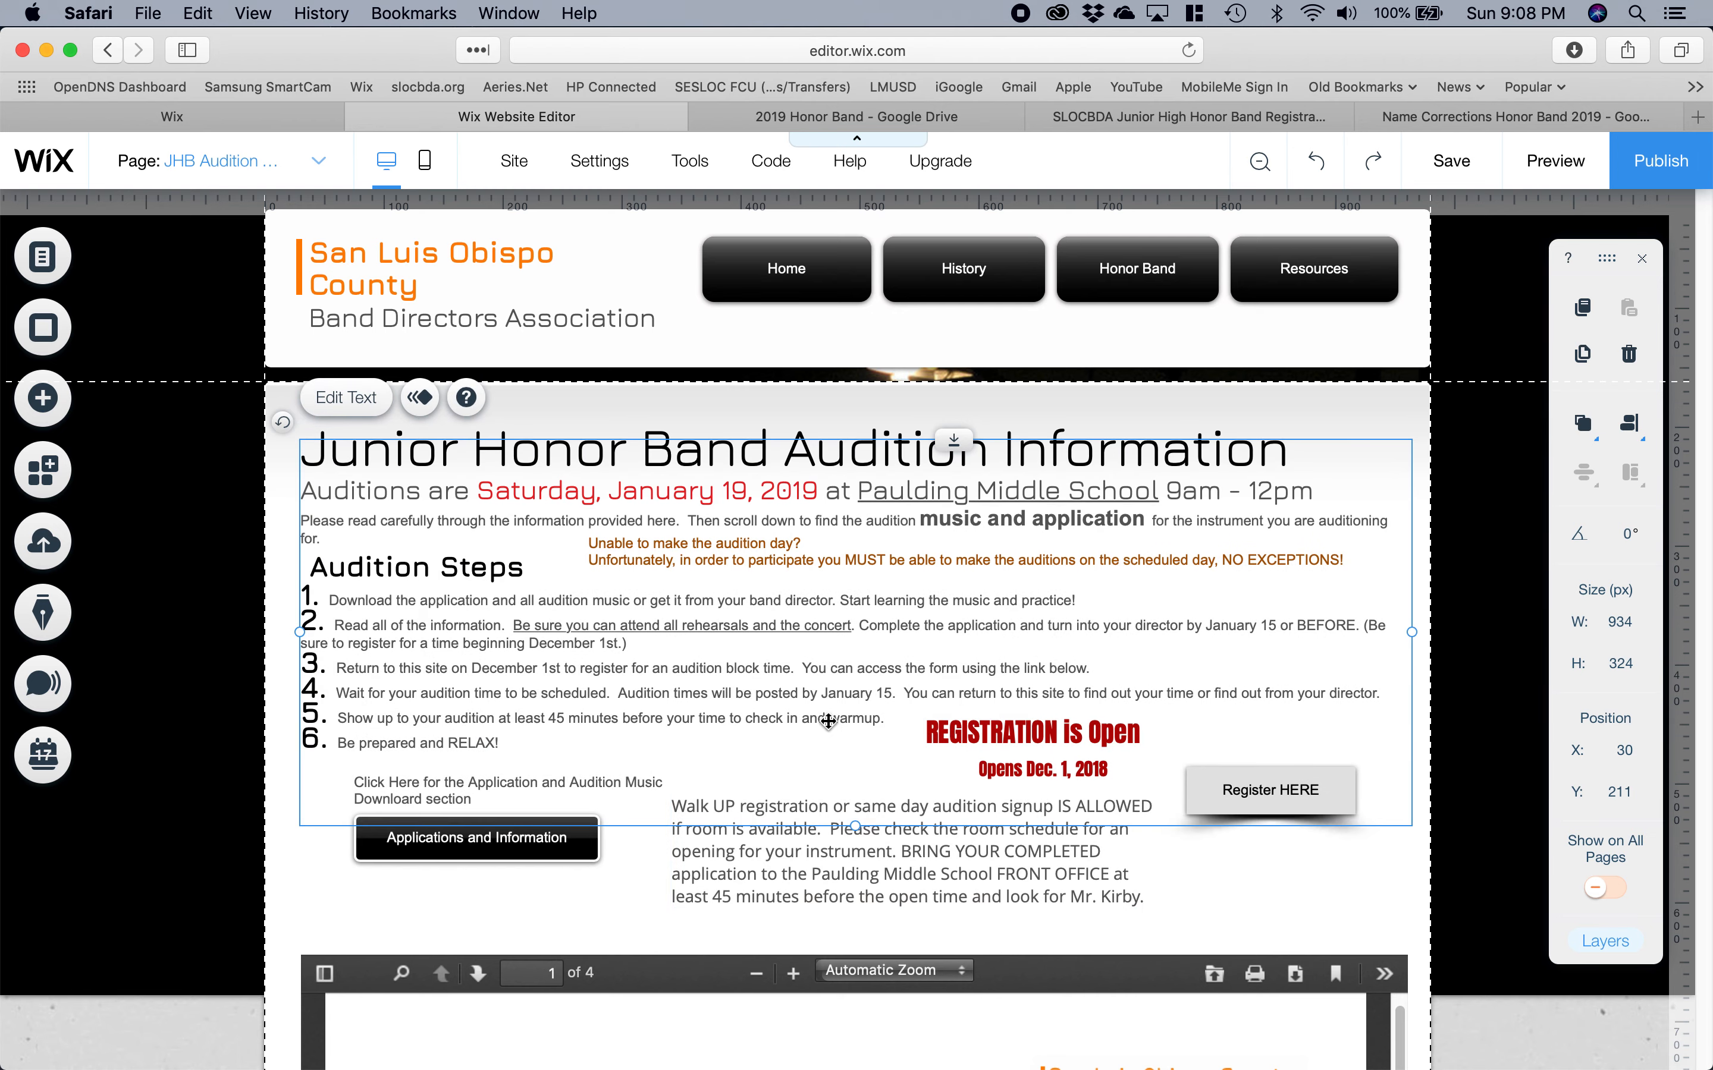
scroll(829, 729, down, 2)
scroll(793, 653, up, 2)
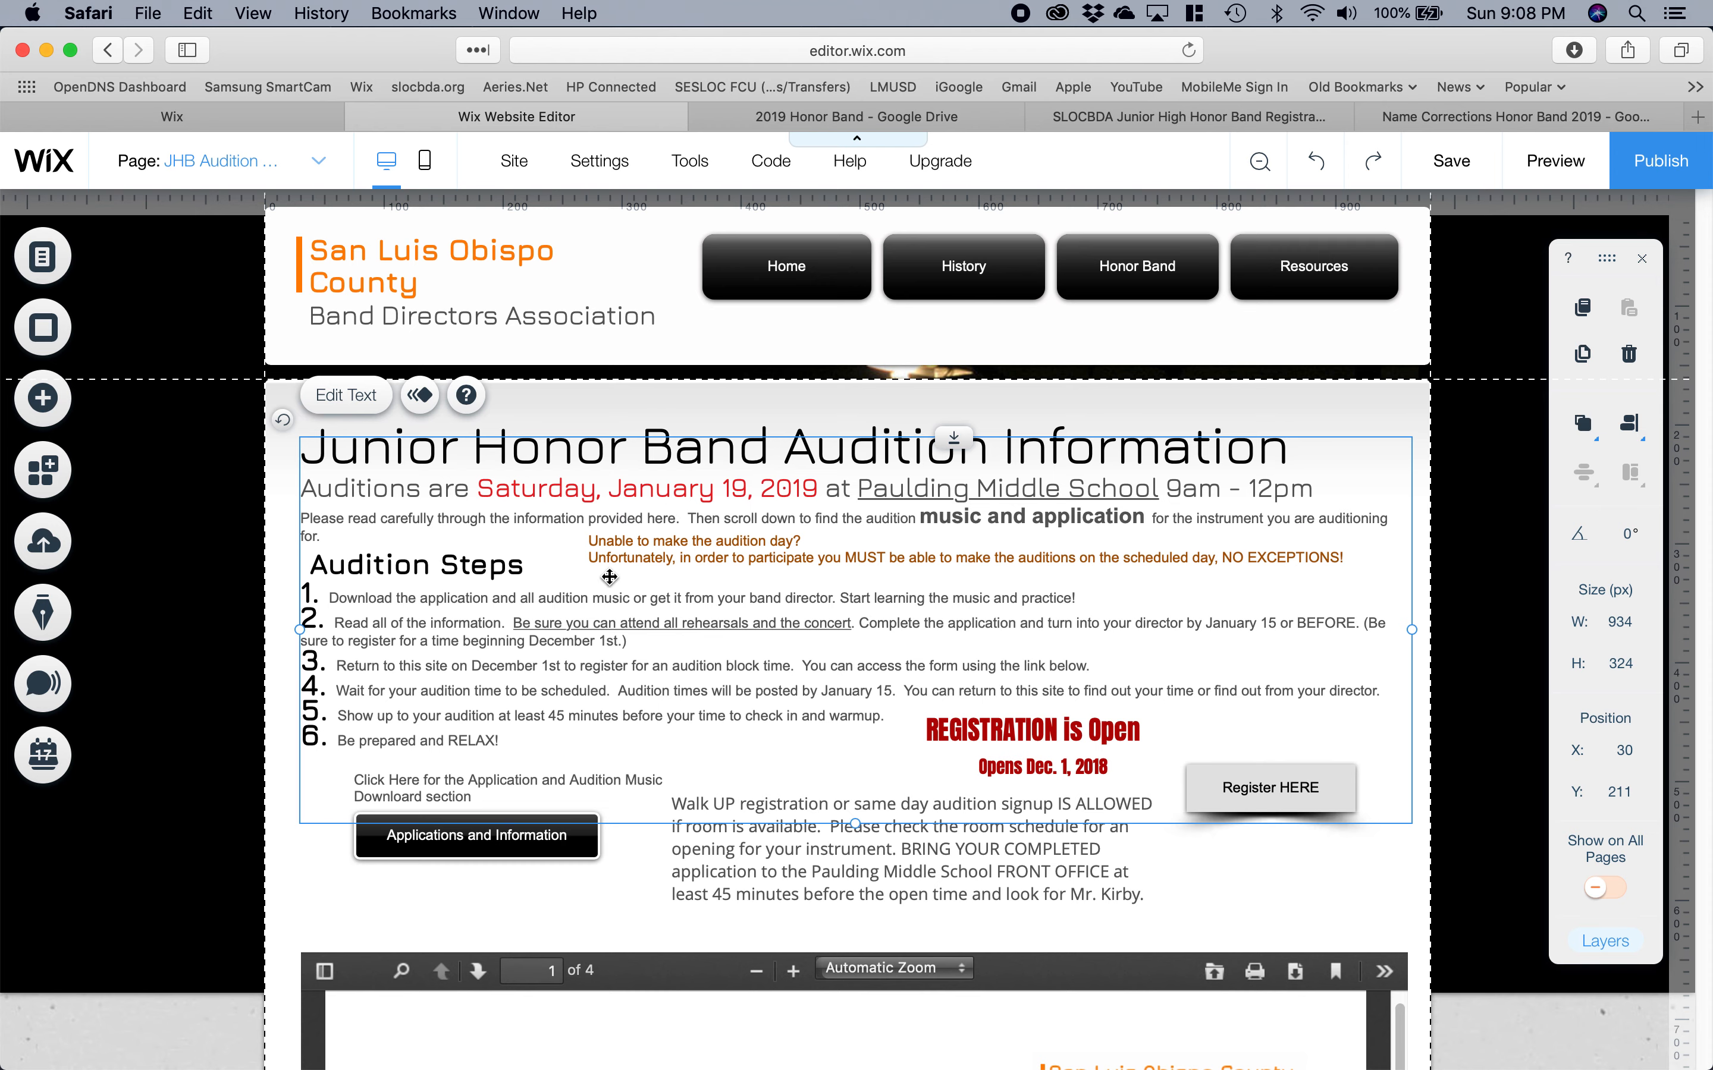
Open the main audition text for editing, reposition its text settings around the page, and close them without changes.
double_click(587, 618)
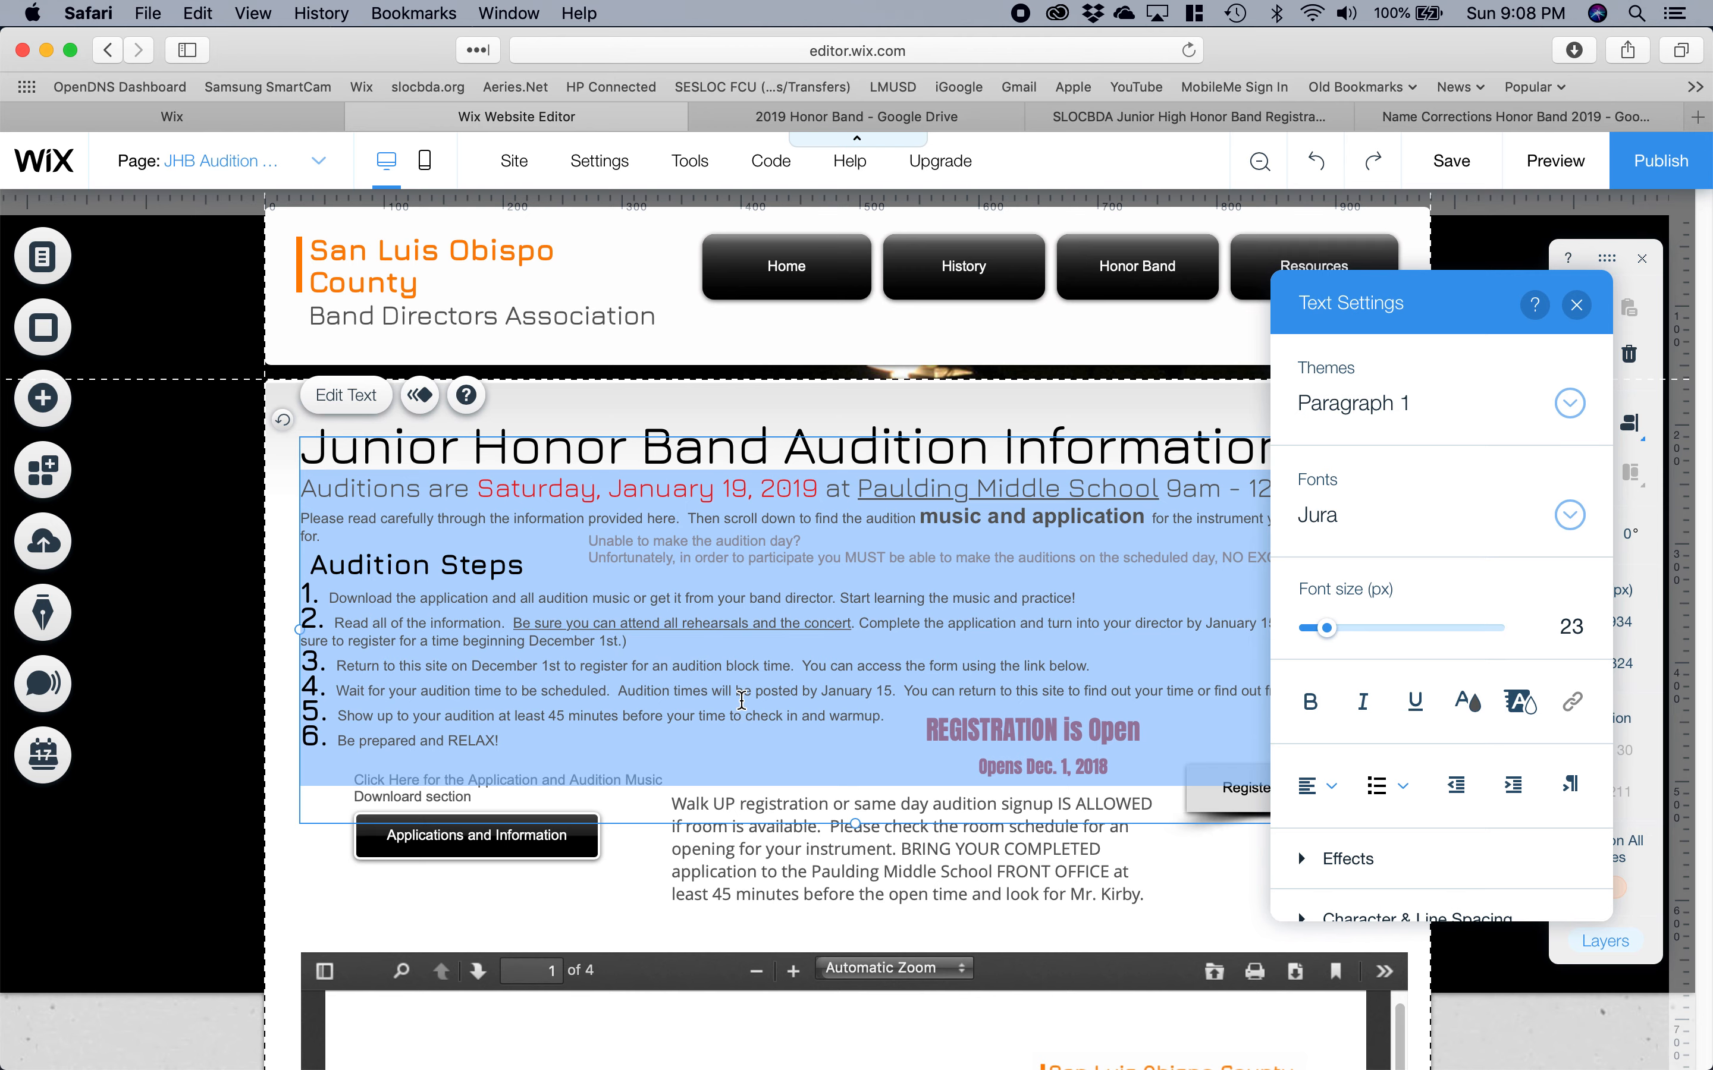
click(741, 702)
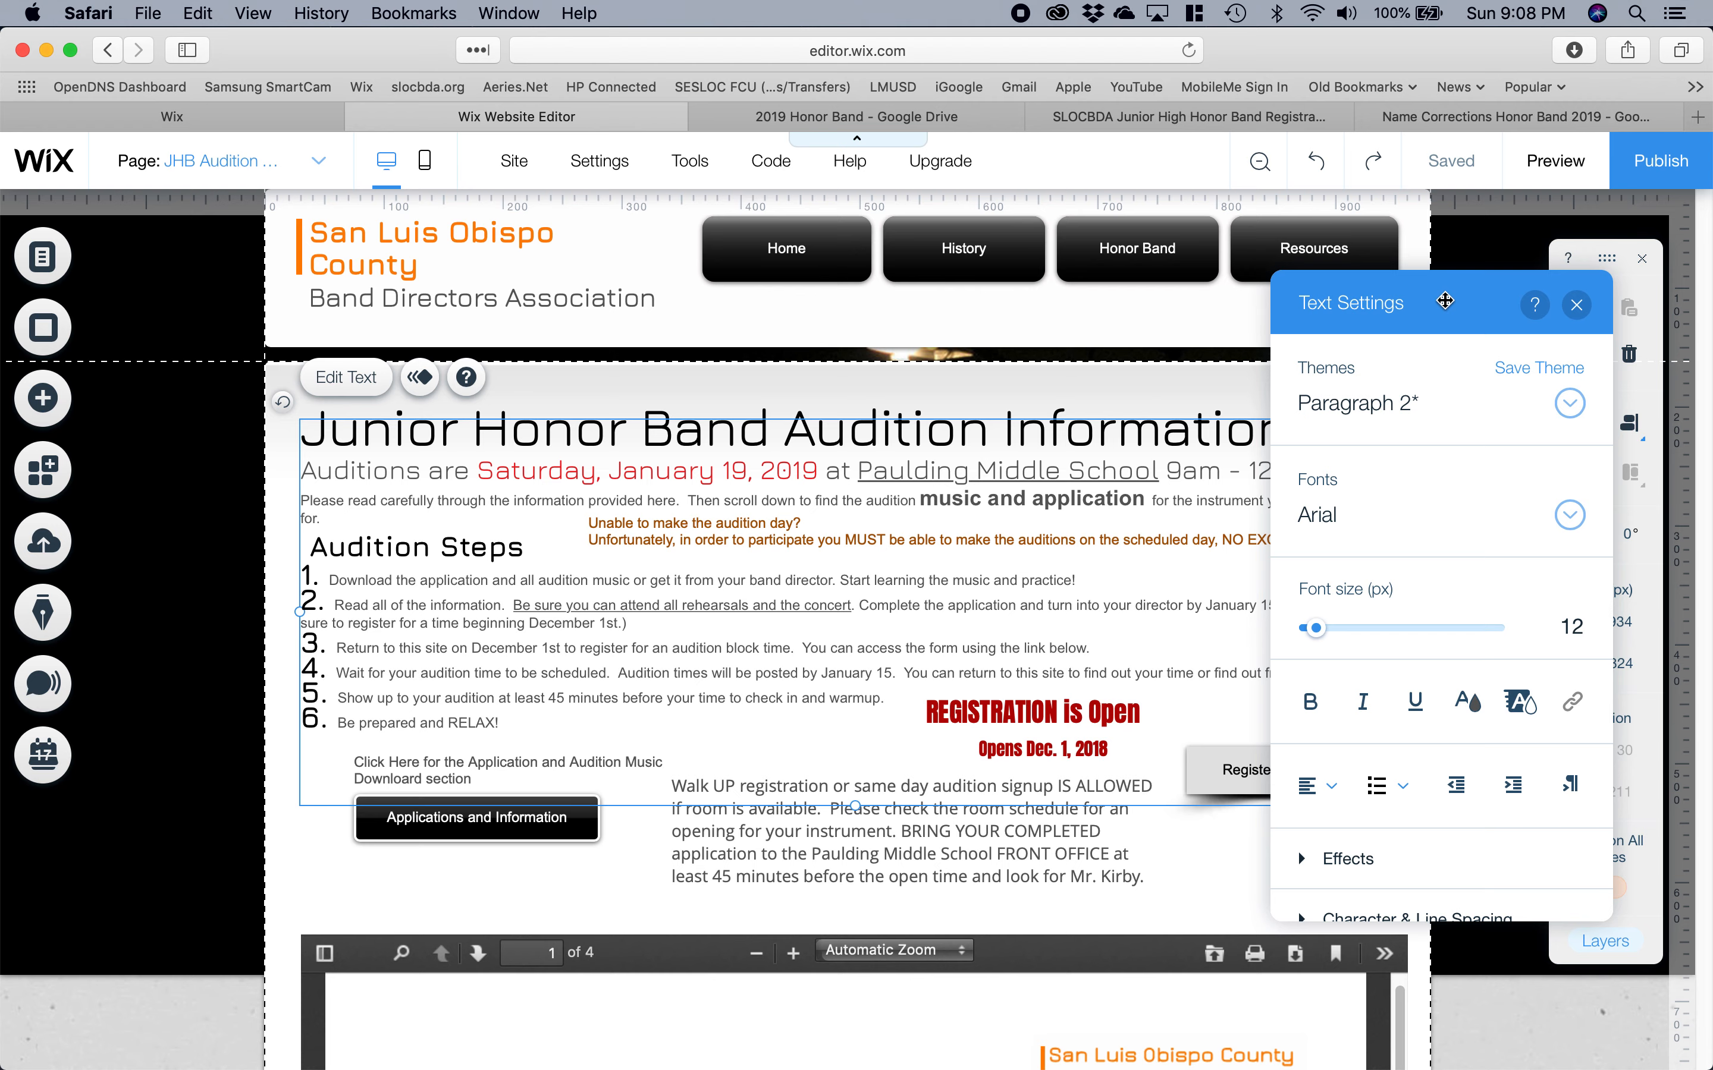
drag(1438, 295, 1266, 360)
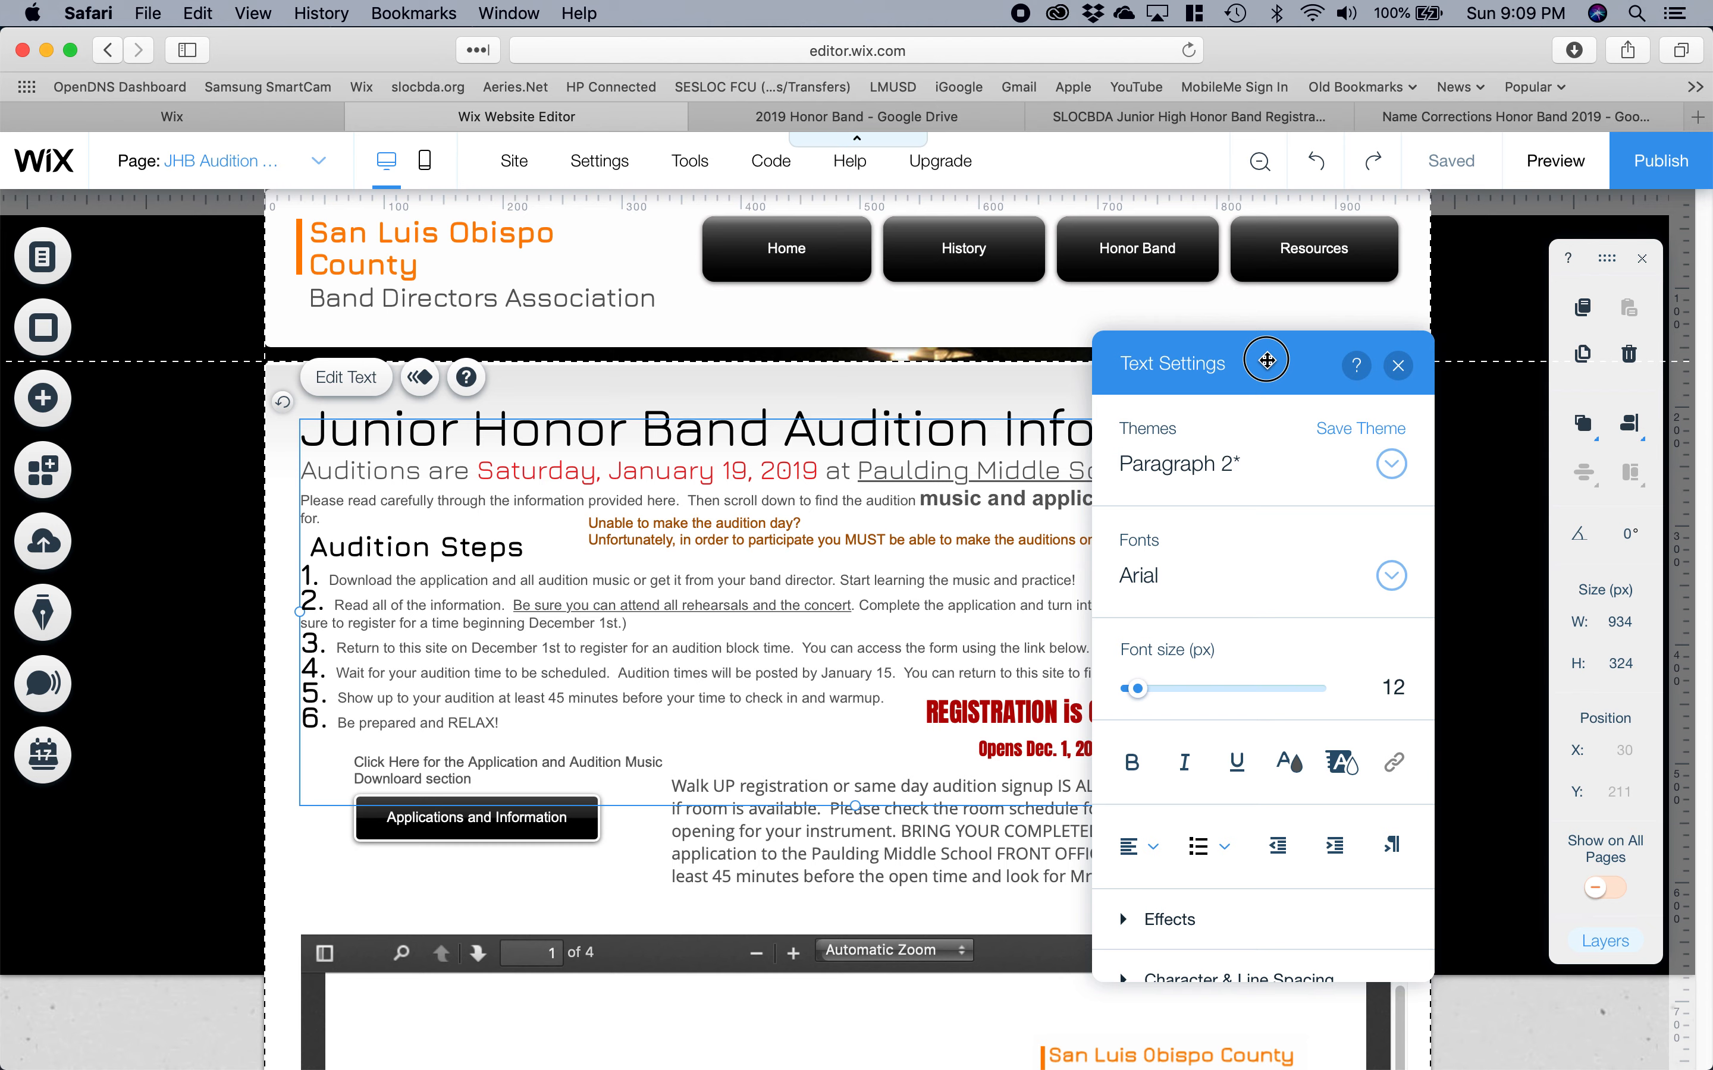
drag(1267, 360, 1377, 309)
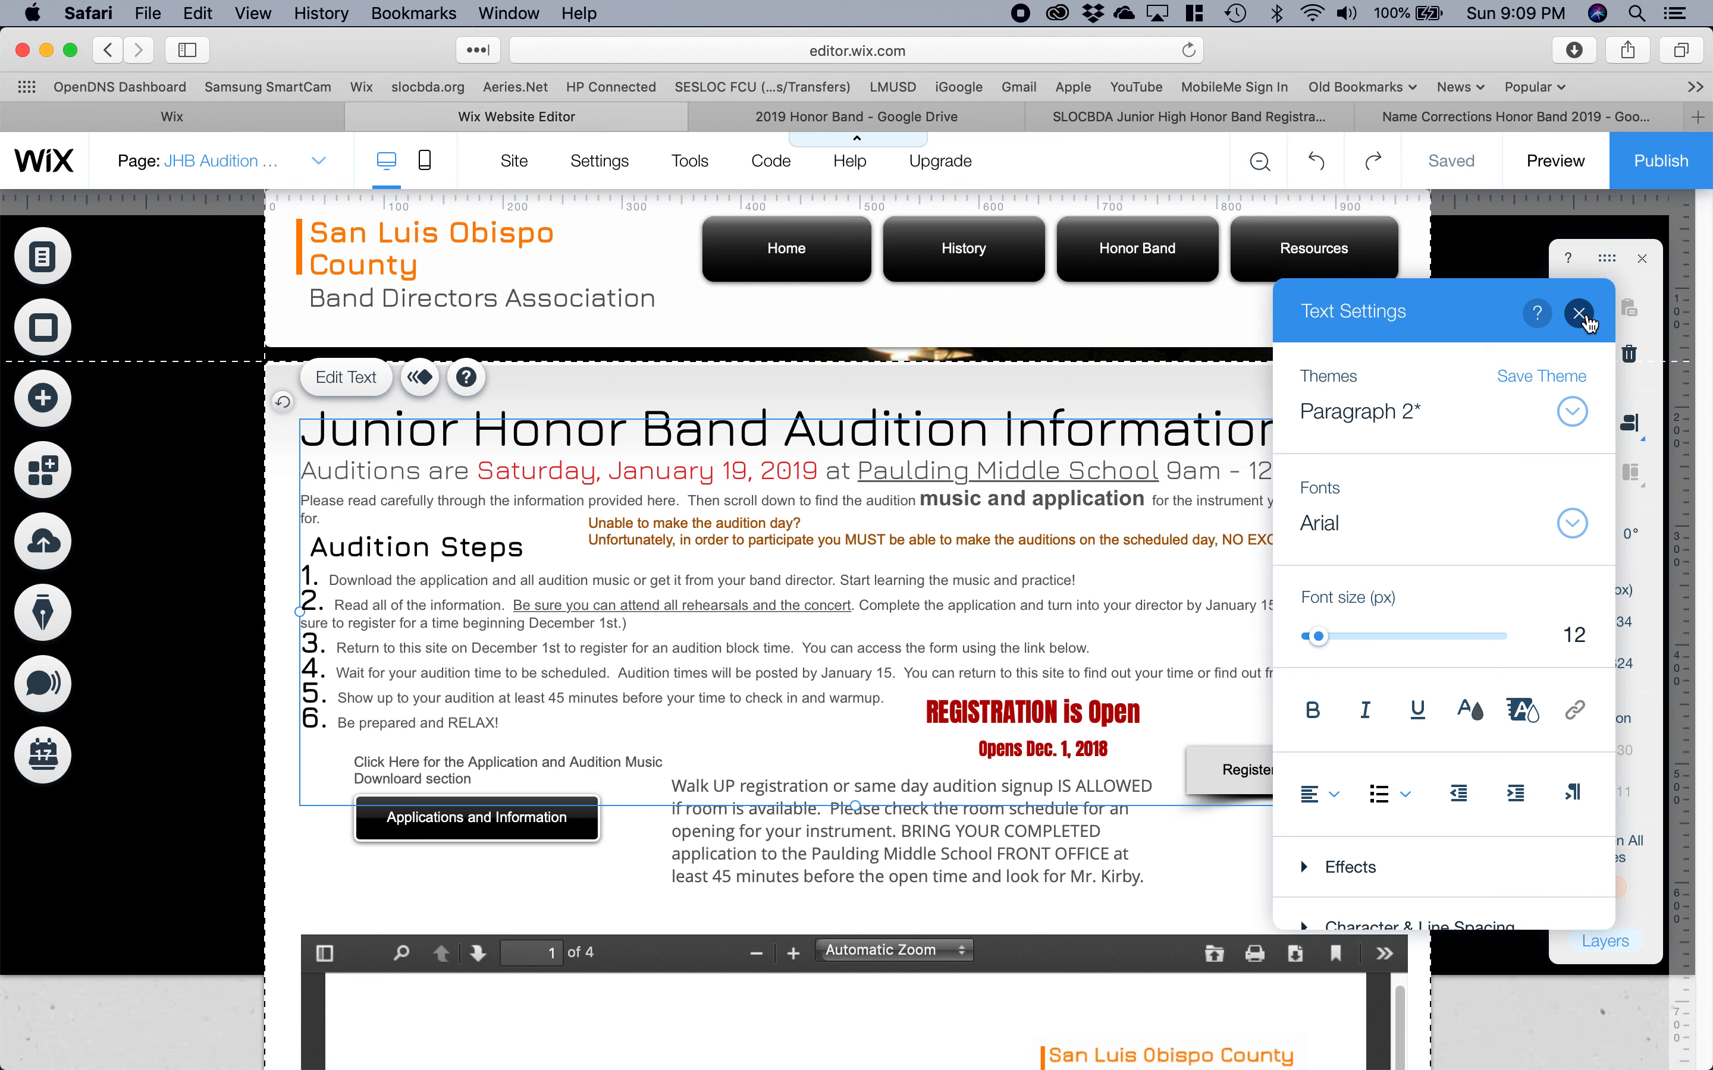
click(1579, 313)
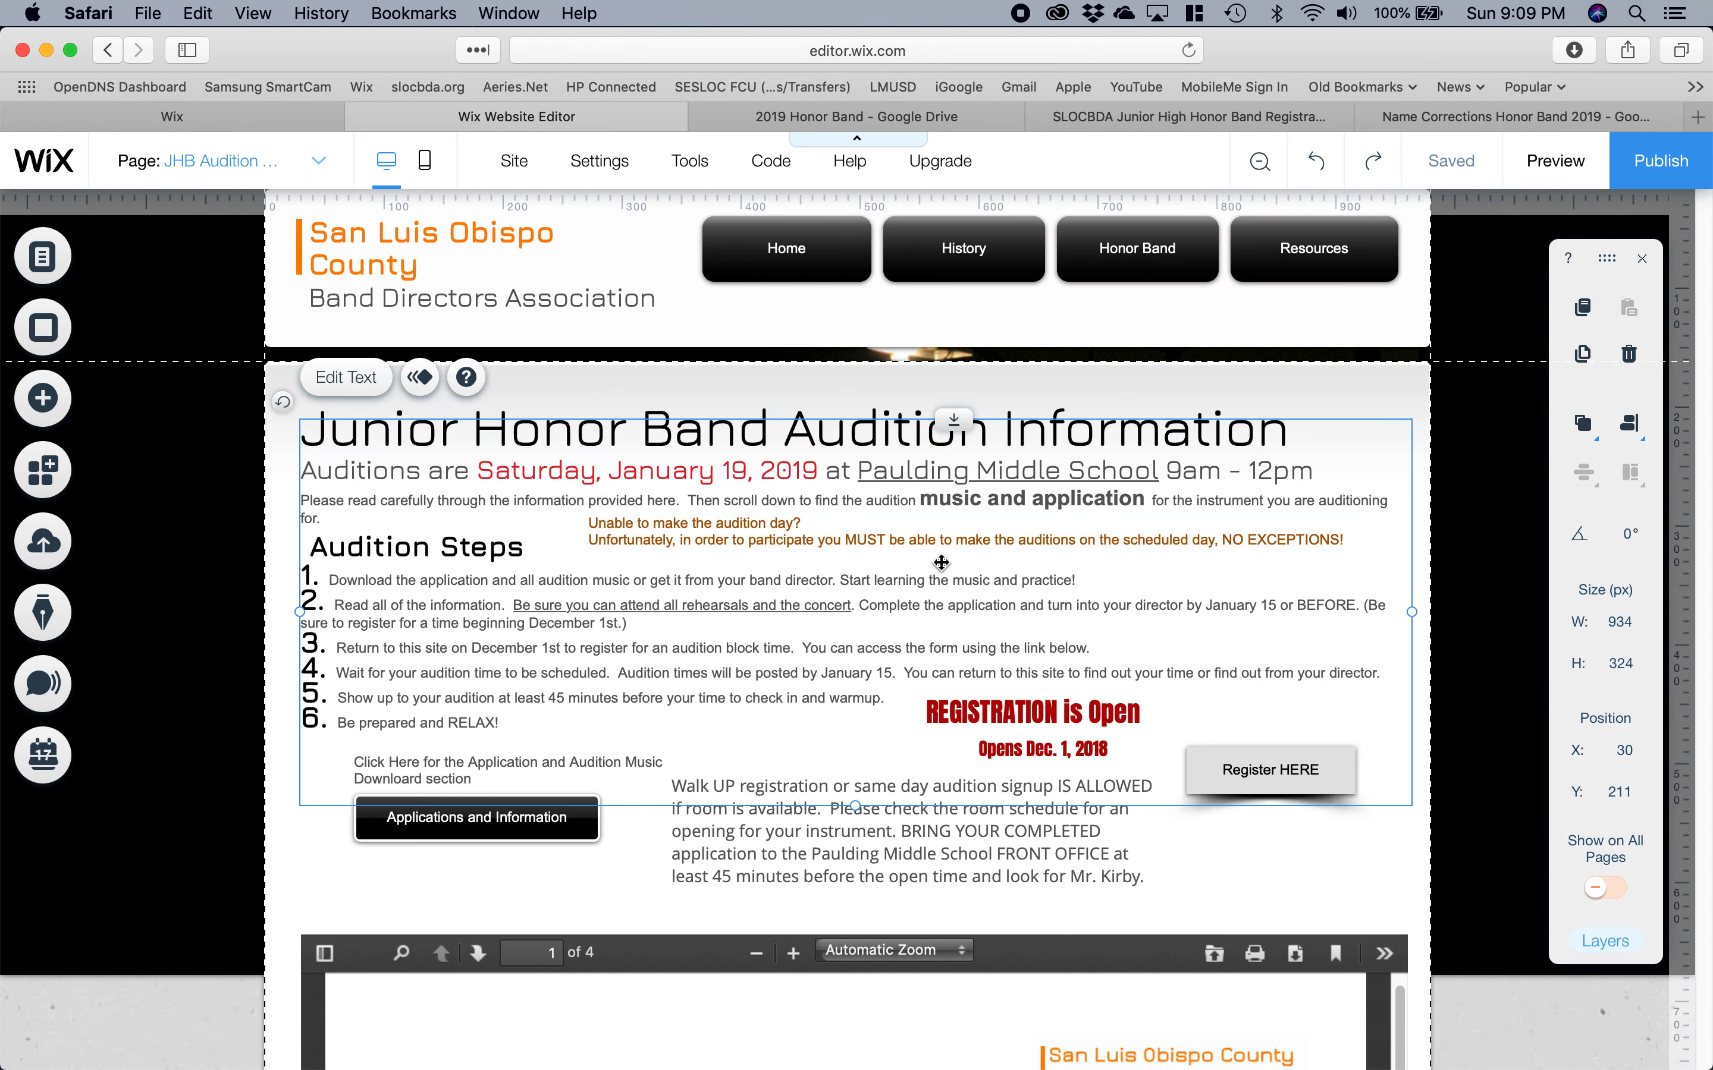
Reopen the main audition text, place the cursor within the numbered audition steps, and leave editing without changes.
double_click(807, 584)
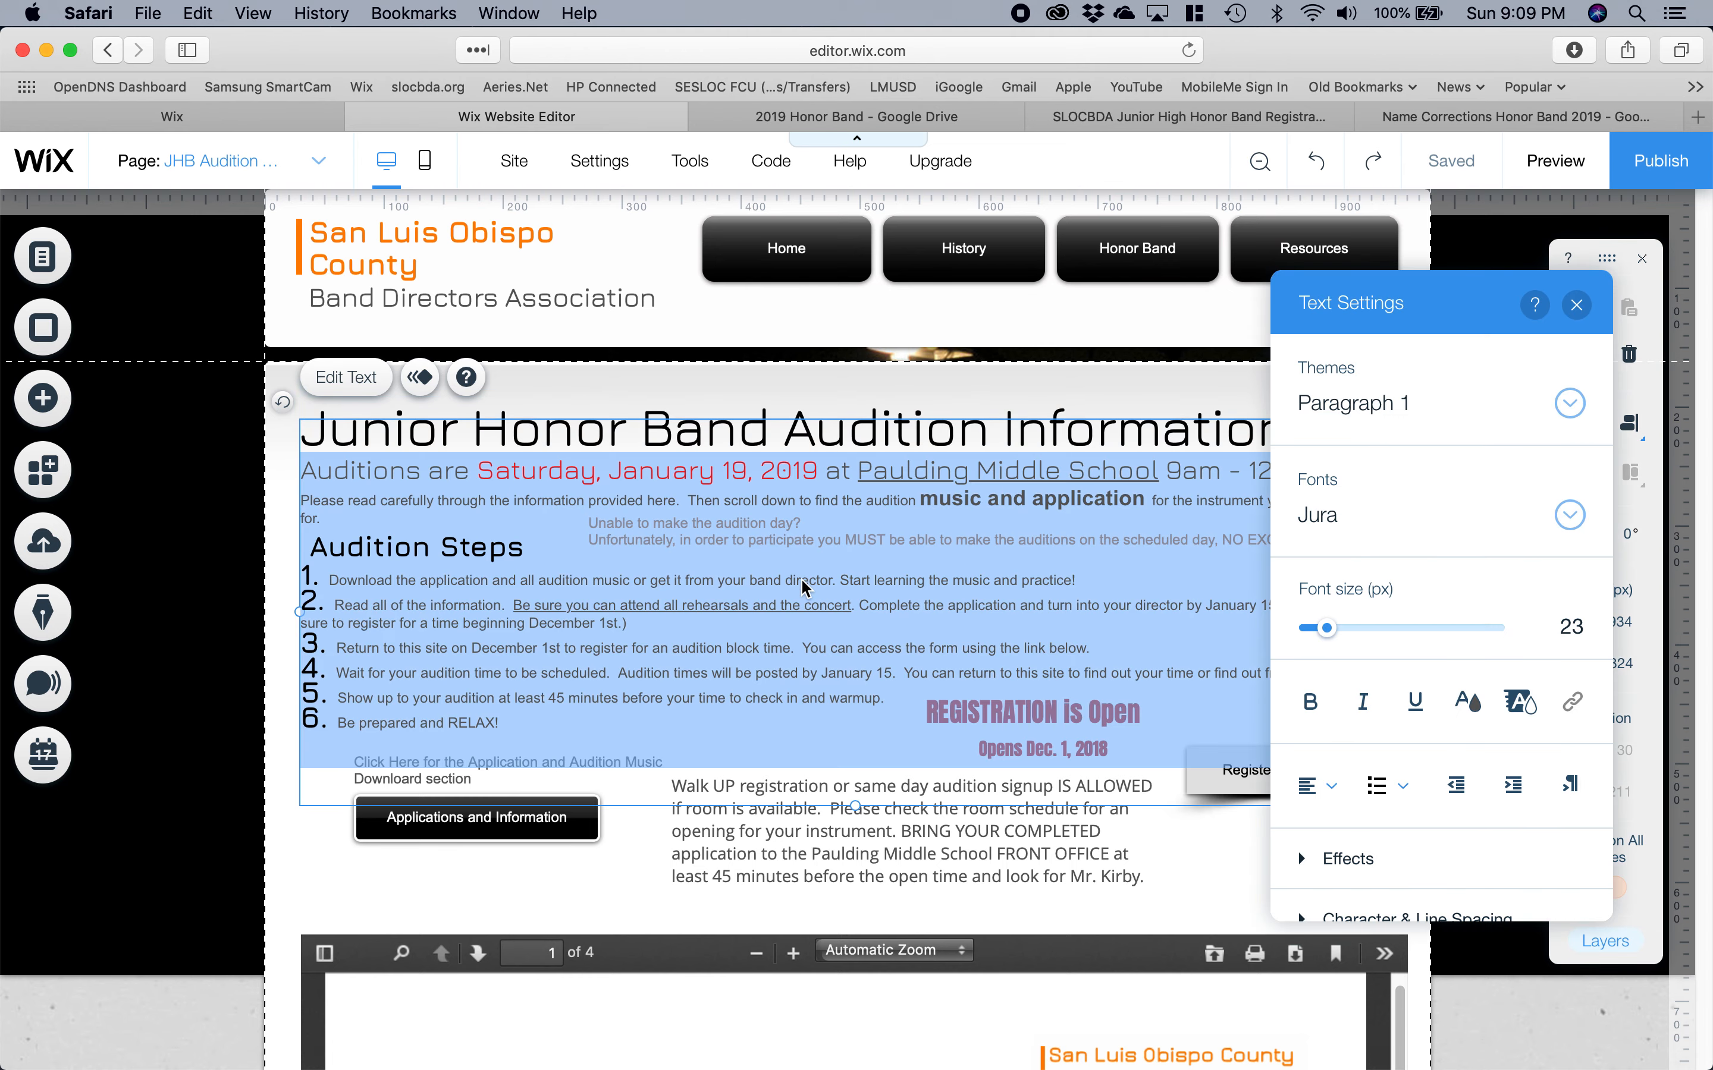
click(811, 581)
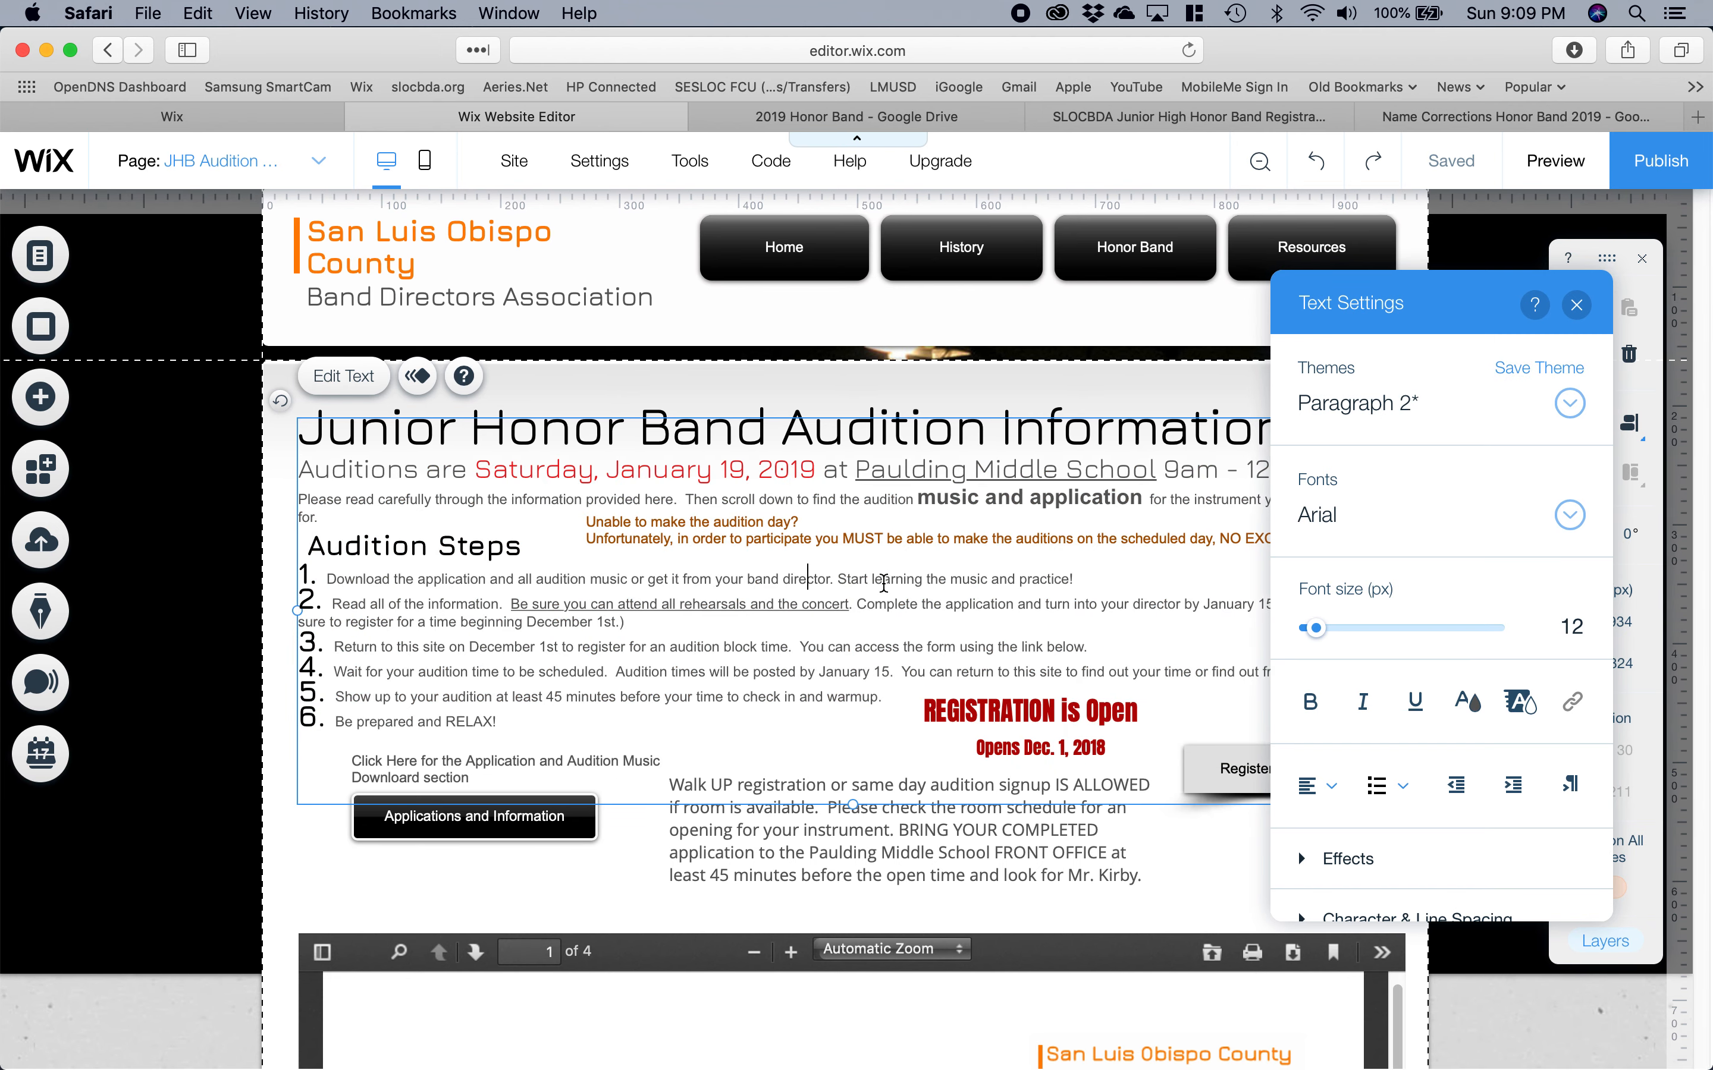
click(943, 578)
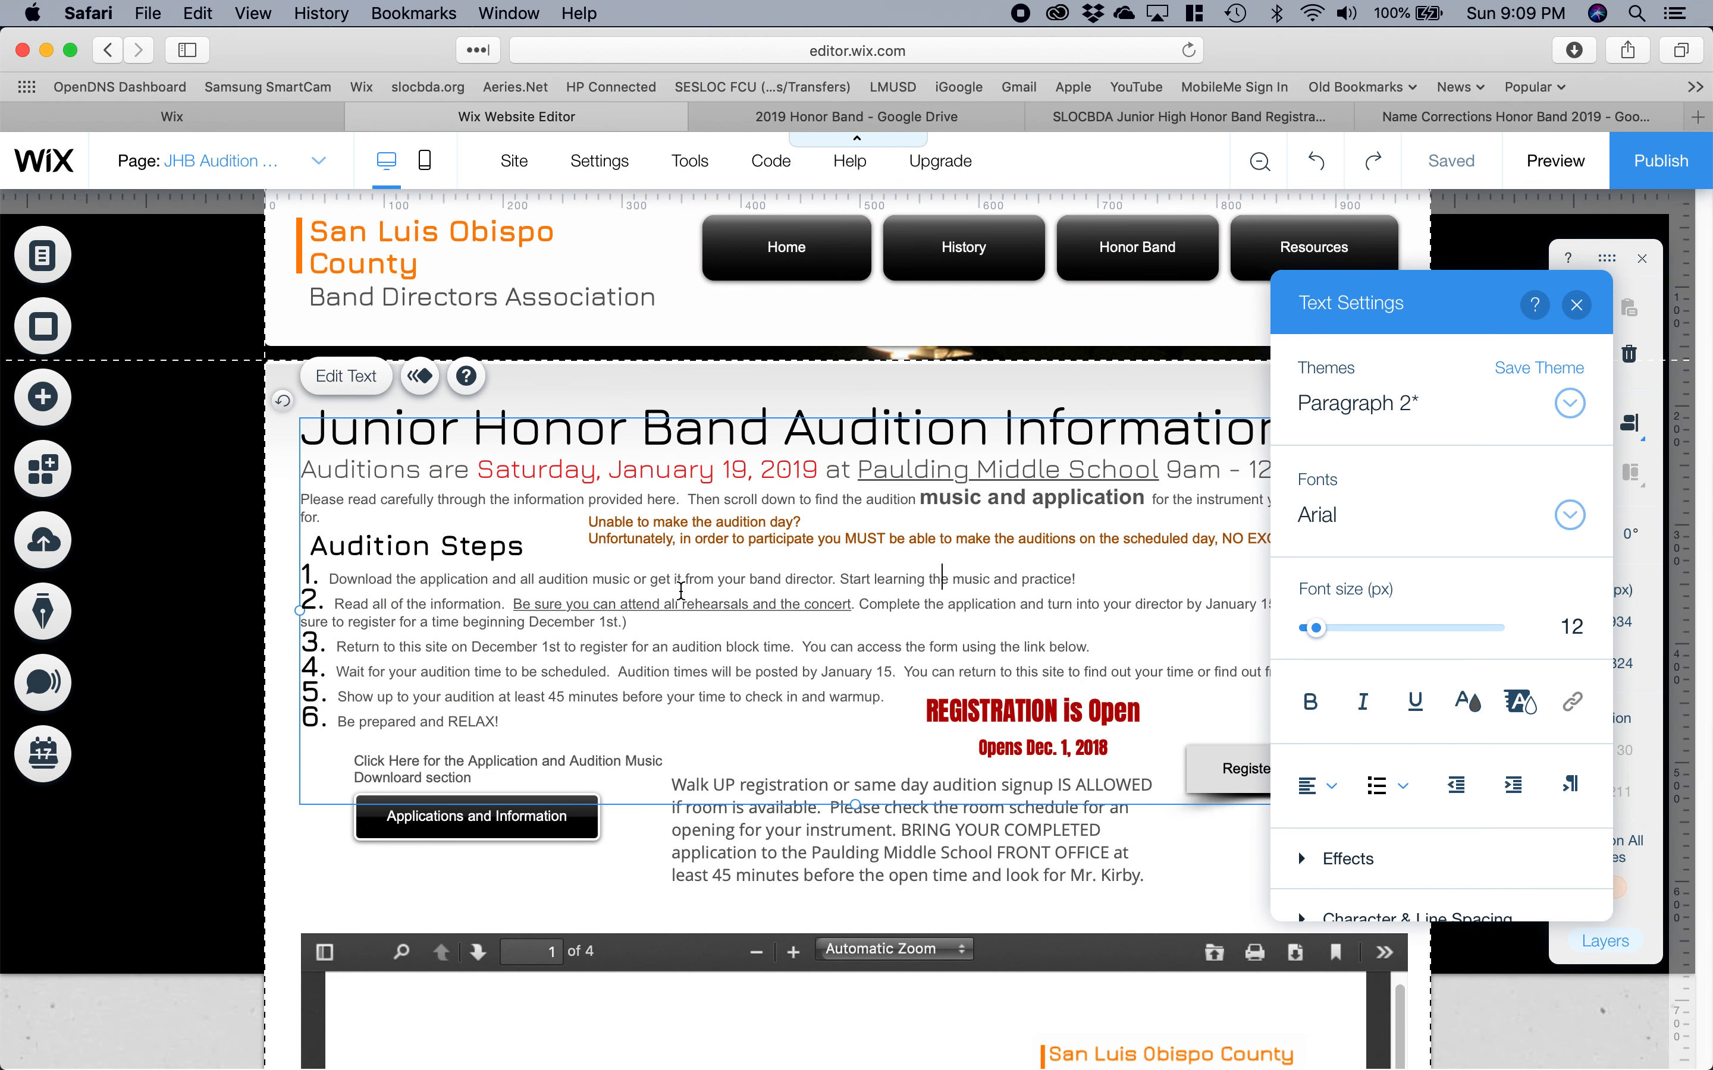
scroll(586, 565, down, 1)
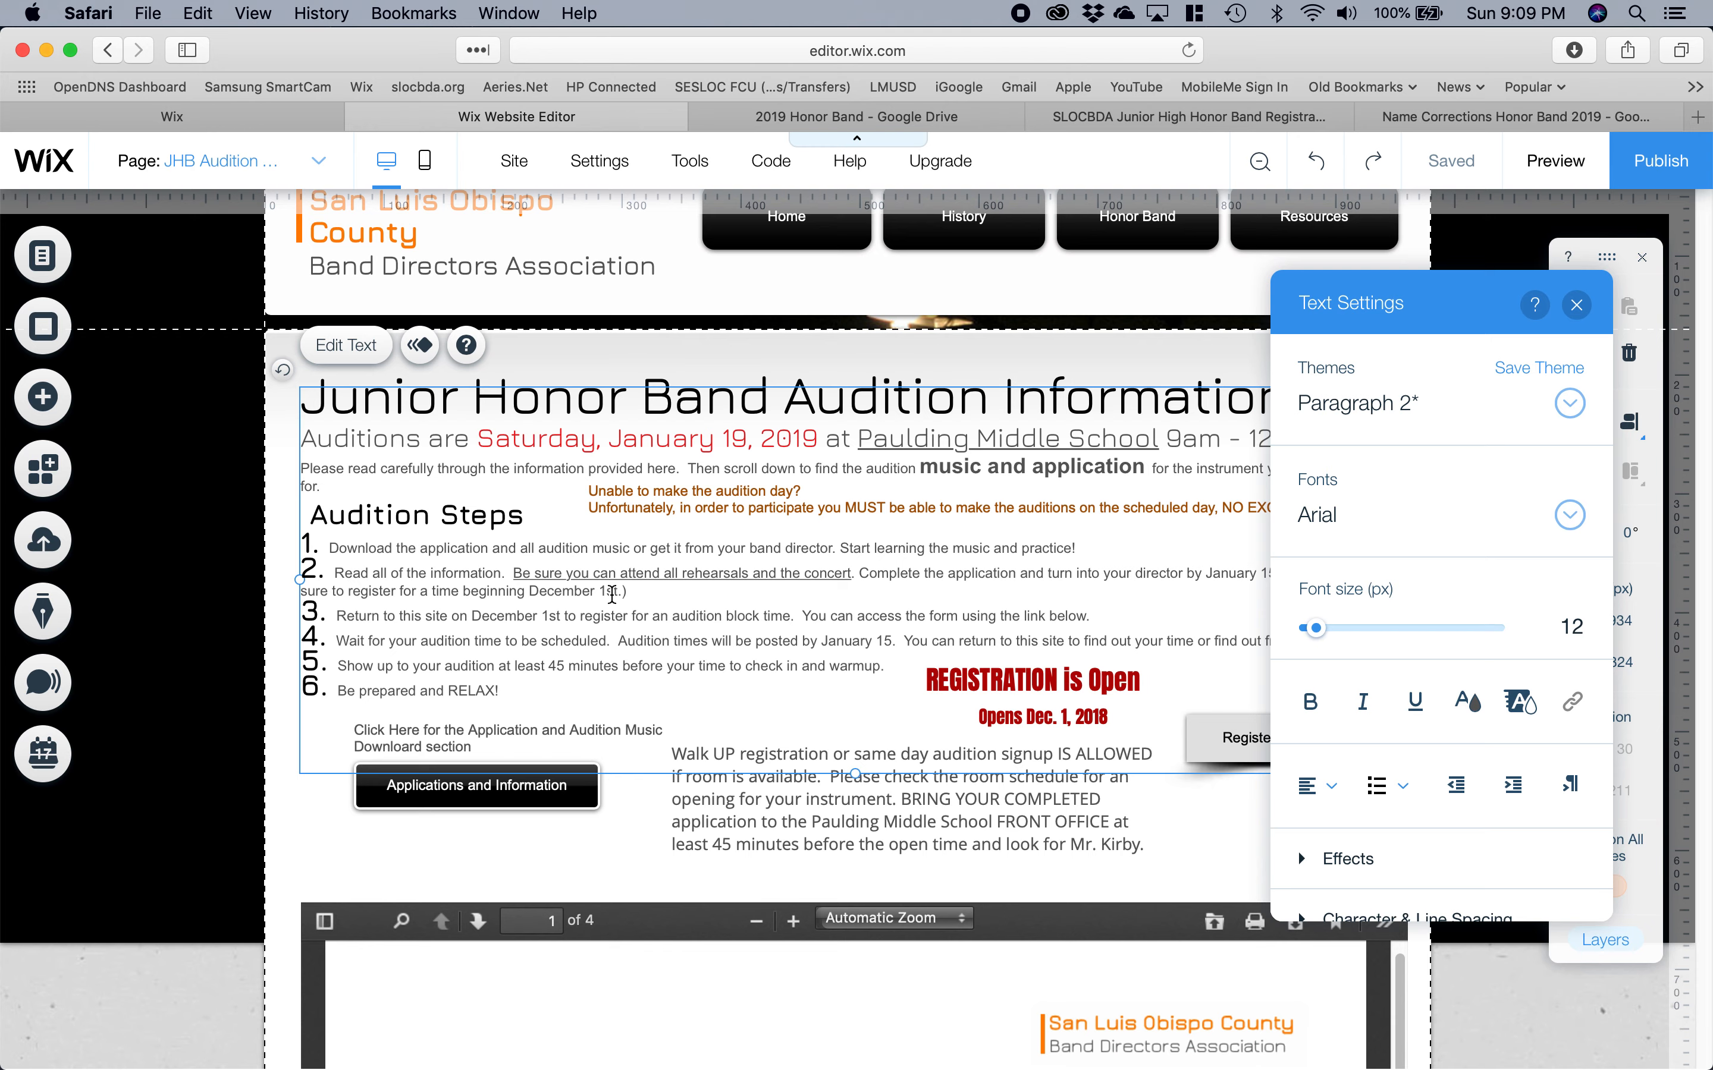
scroll(707, 526, down, 8)
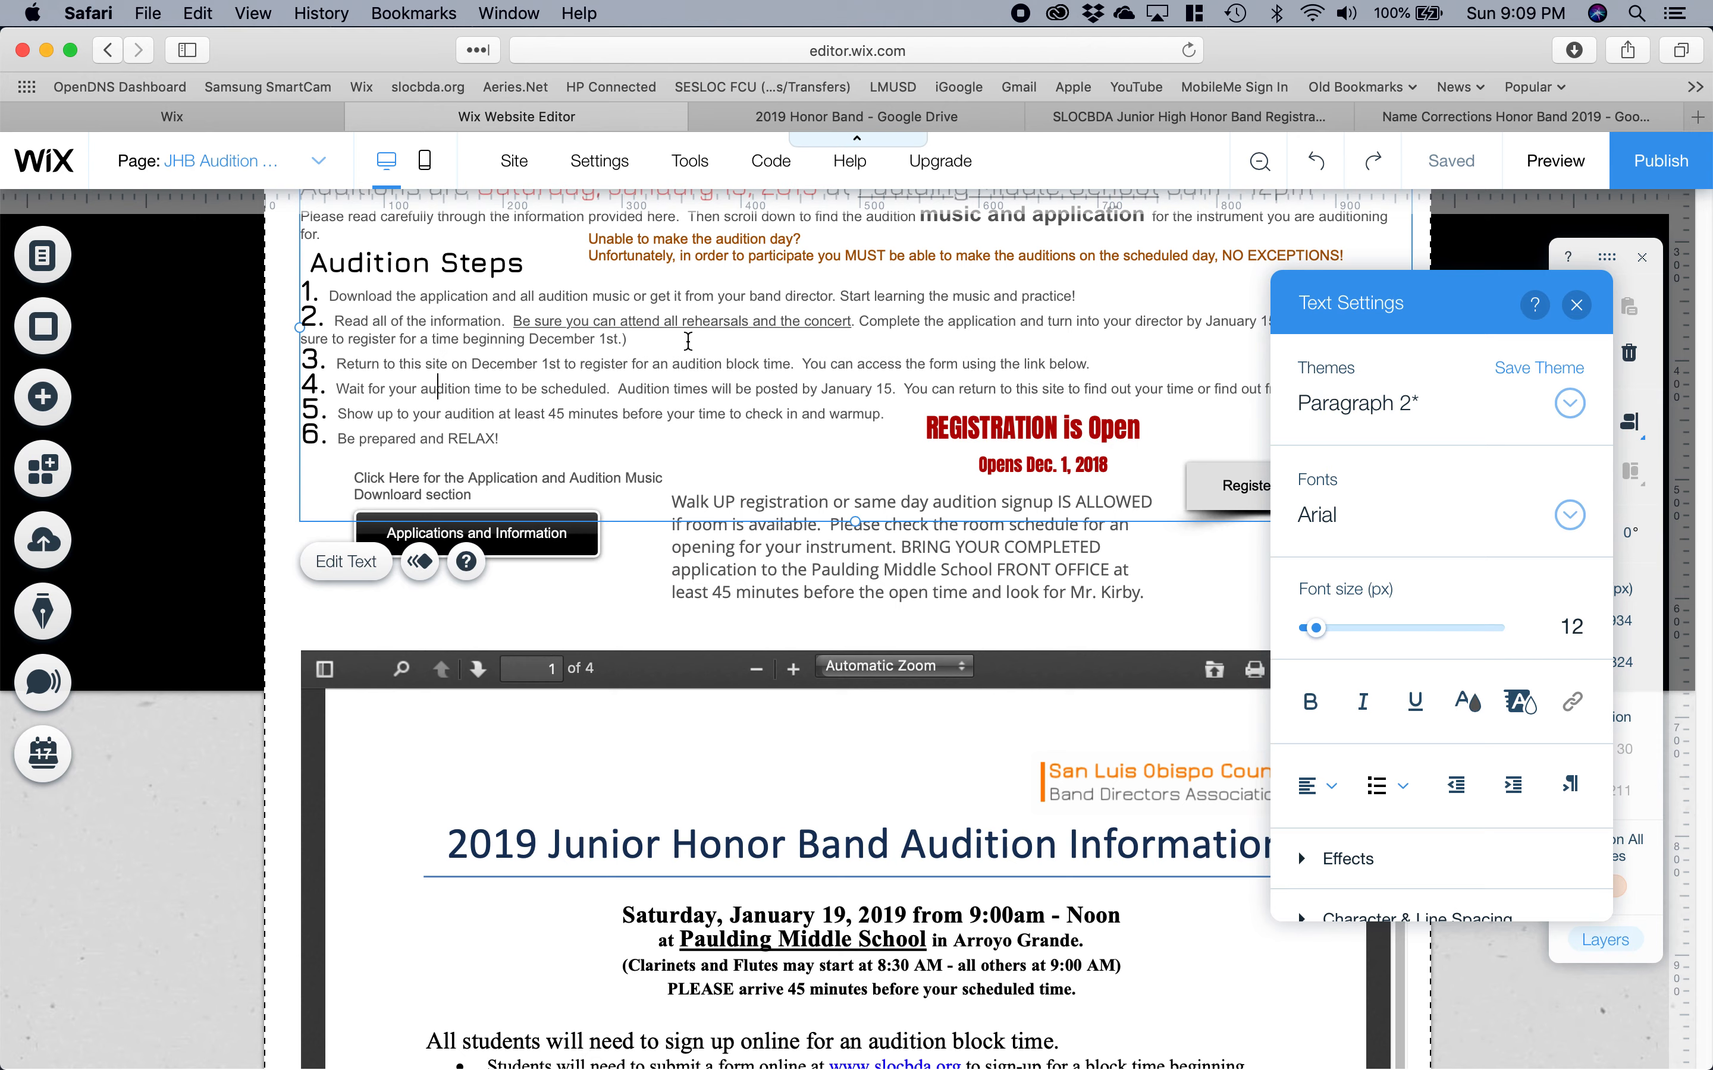
scroll(694, 354, up, 4)
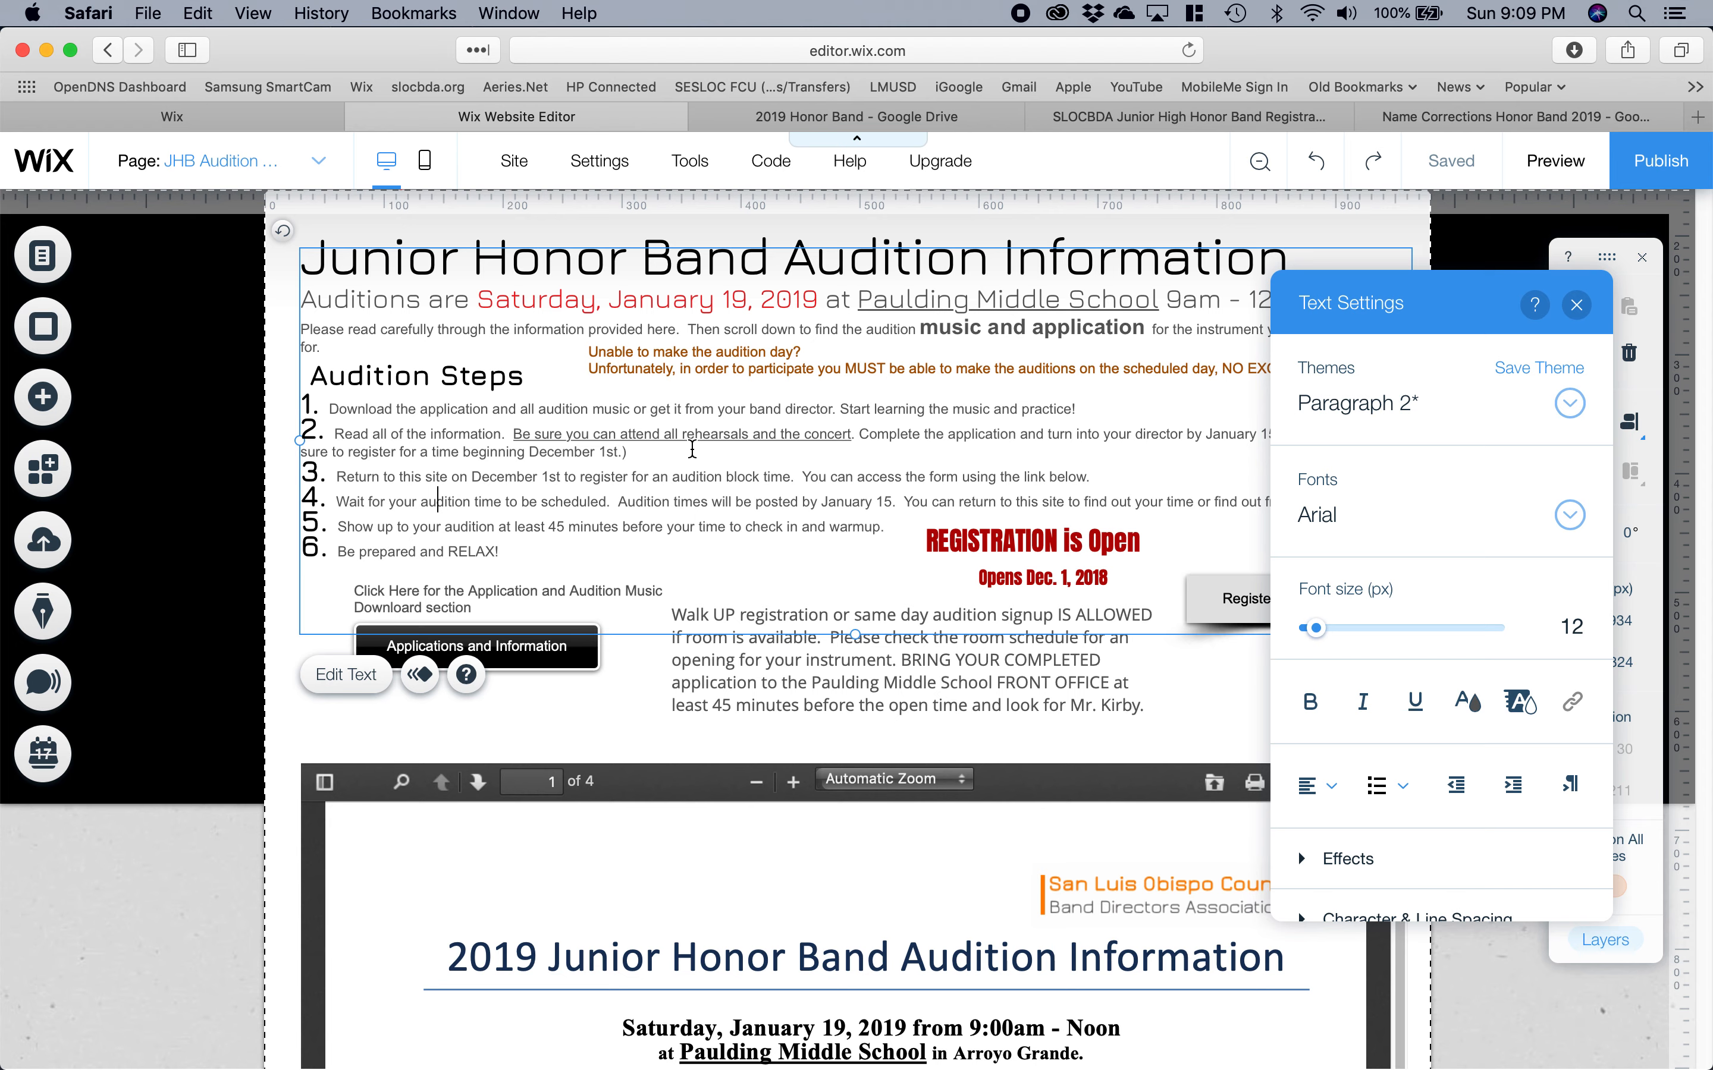
click(1577, 305)
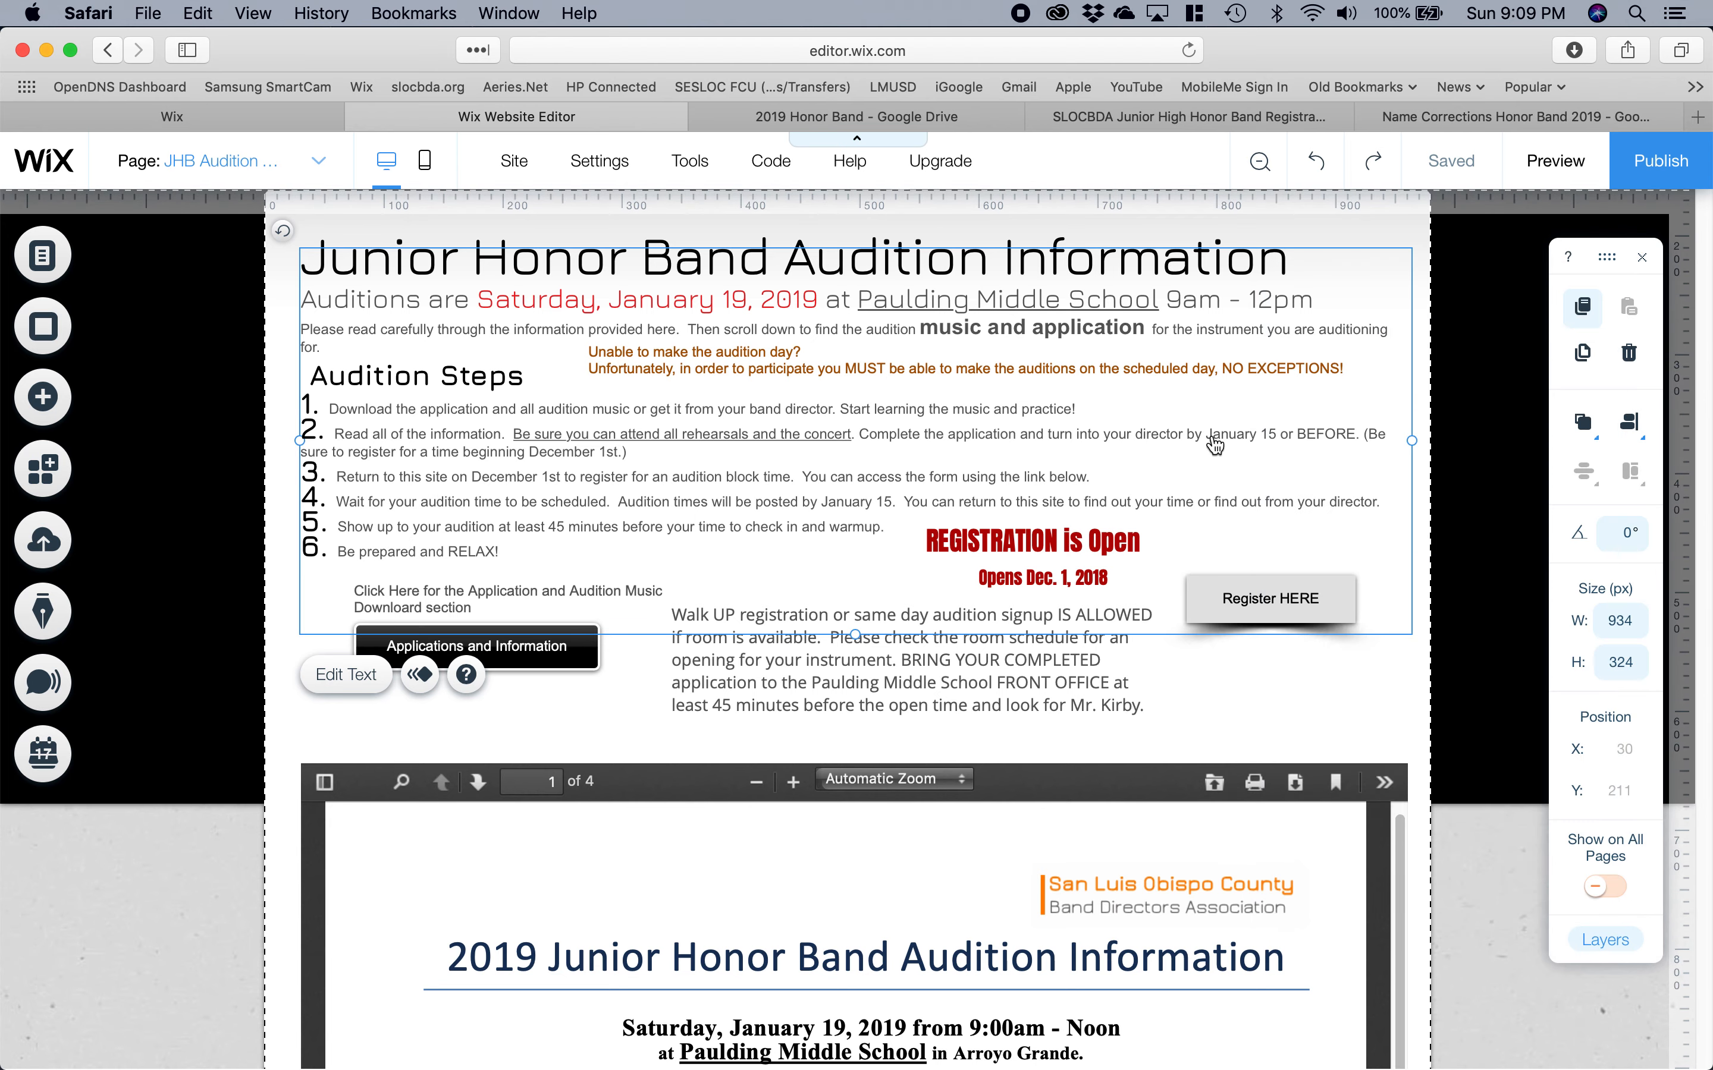
Examine the embedded audition PDF's sign-up rules and wind player requirements, and briefly select the walk-up registration note above it.
scroll(671, 590, down, 5)
scroll(671, 590, down, 3)
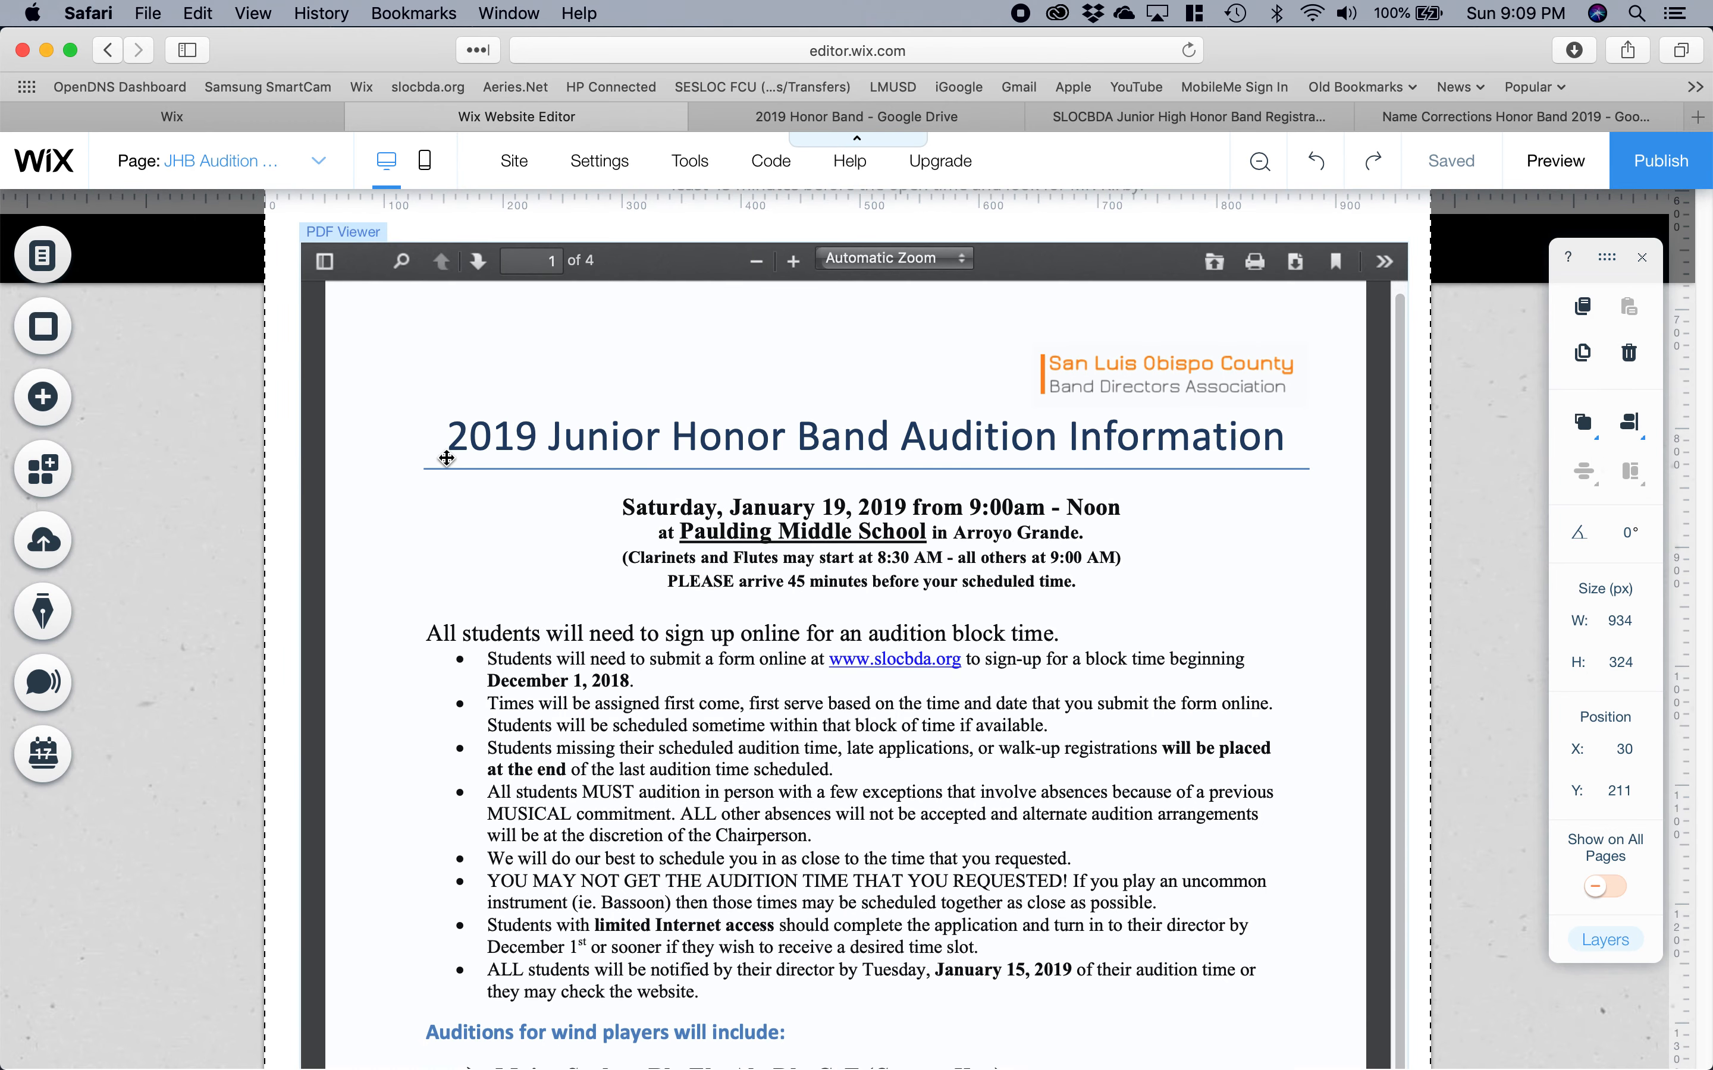
scroll(447, 459, up, 1)
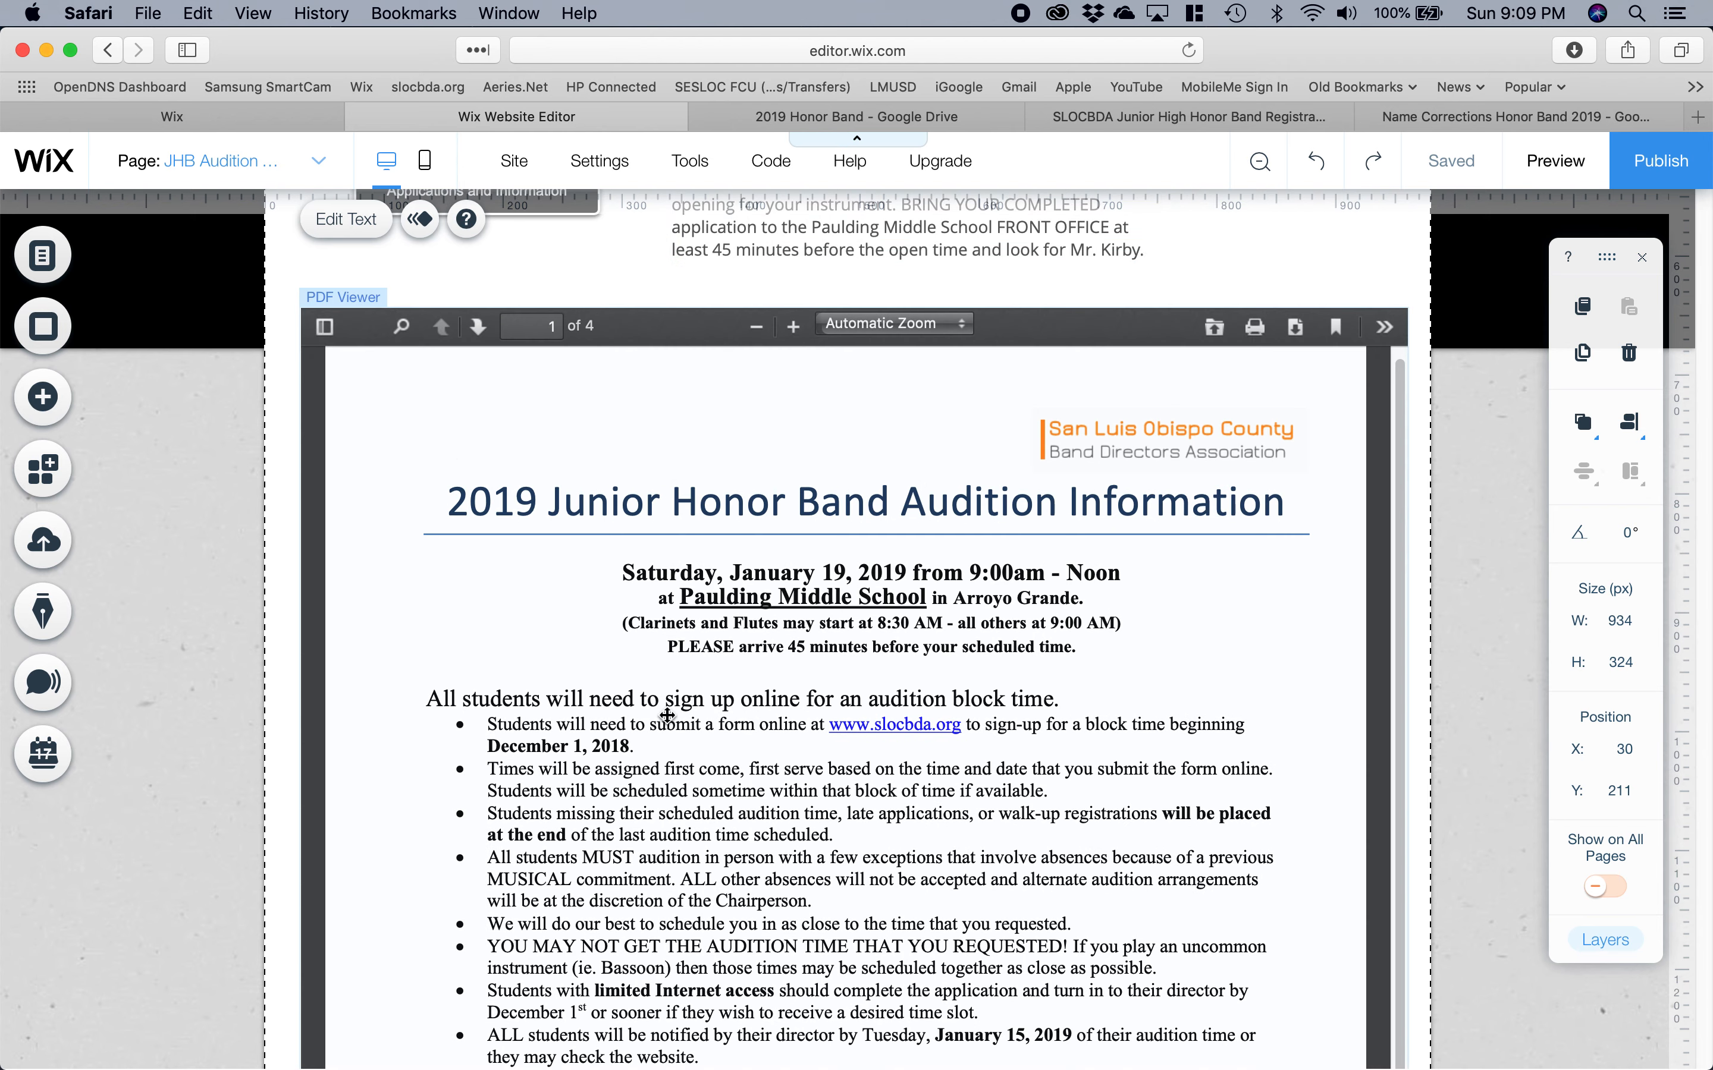
scroll(536, 595, down, 4)
scroll(536, 594, down, 8)
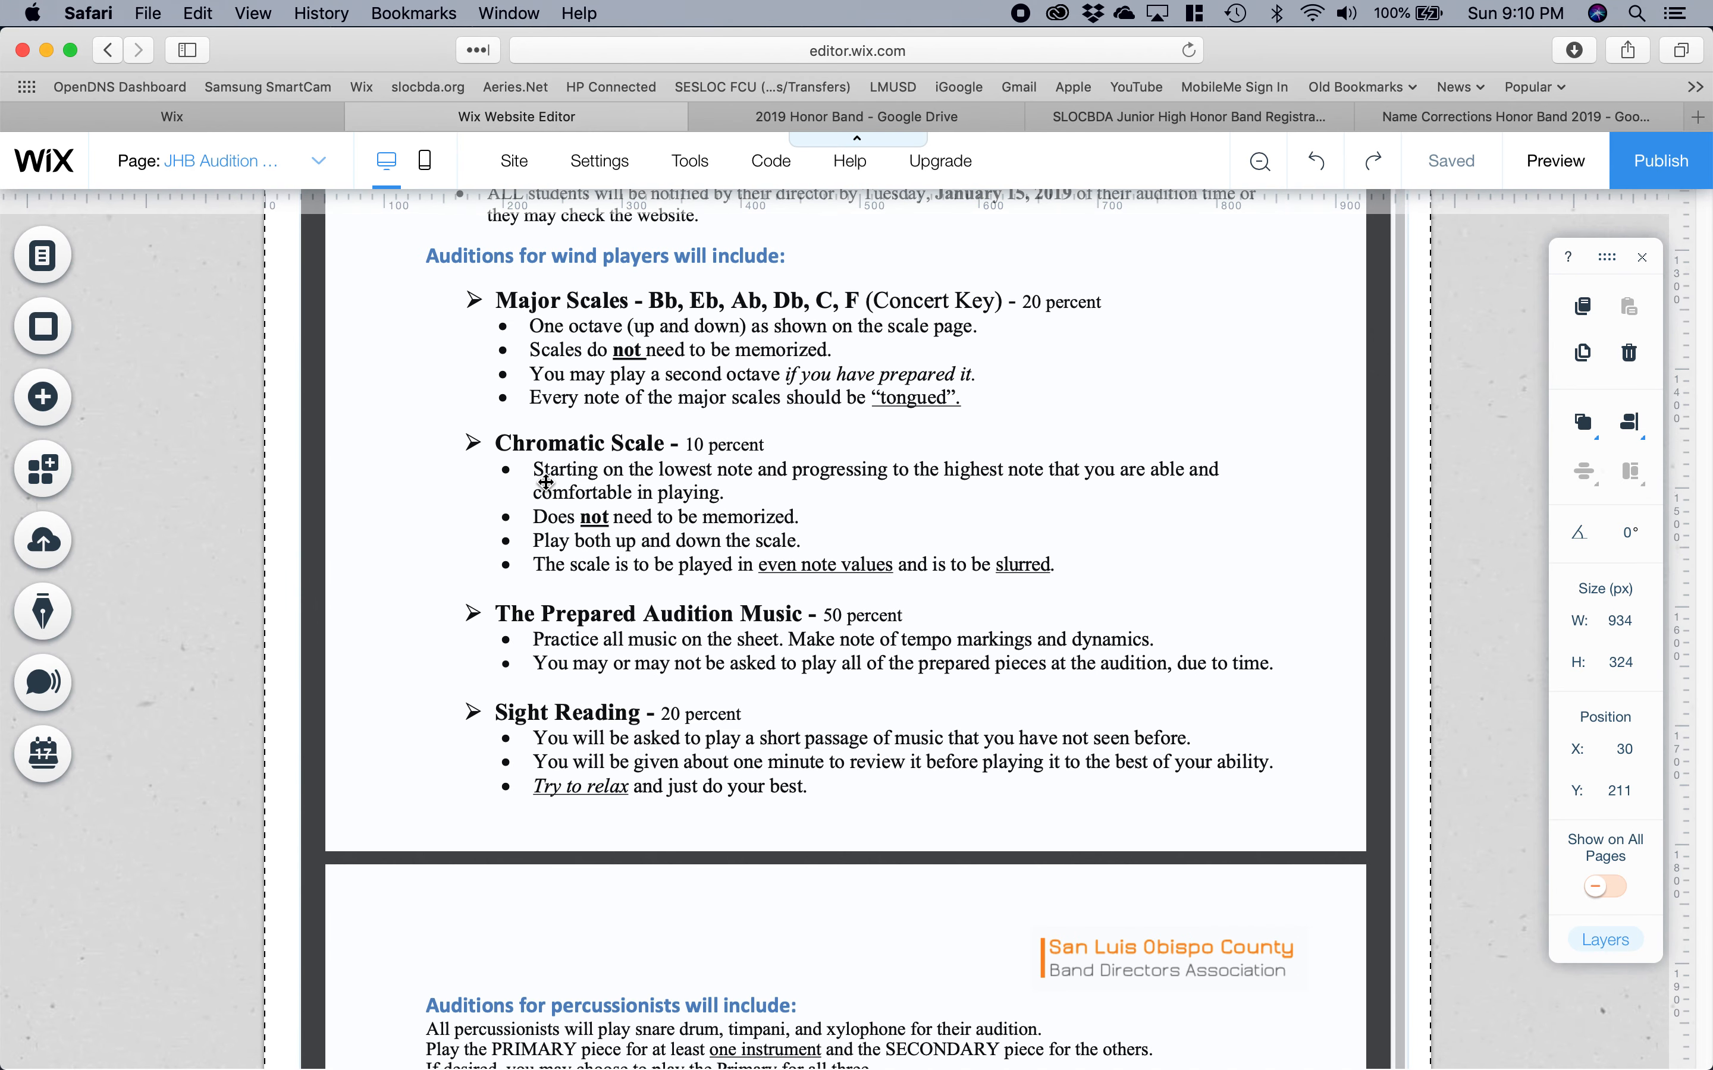
scroll(546, 482, up, 5)
scroll(546, 482, up, 5)
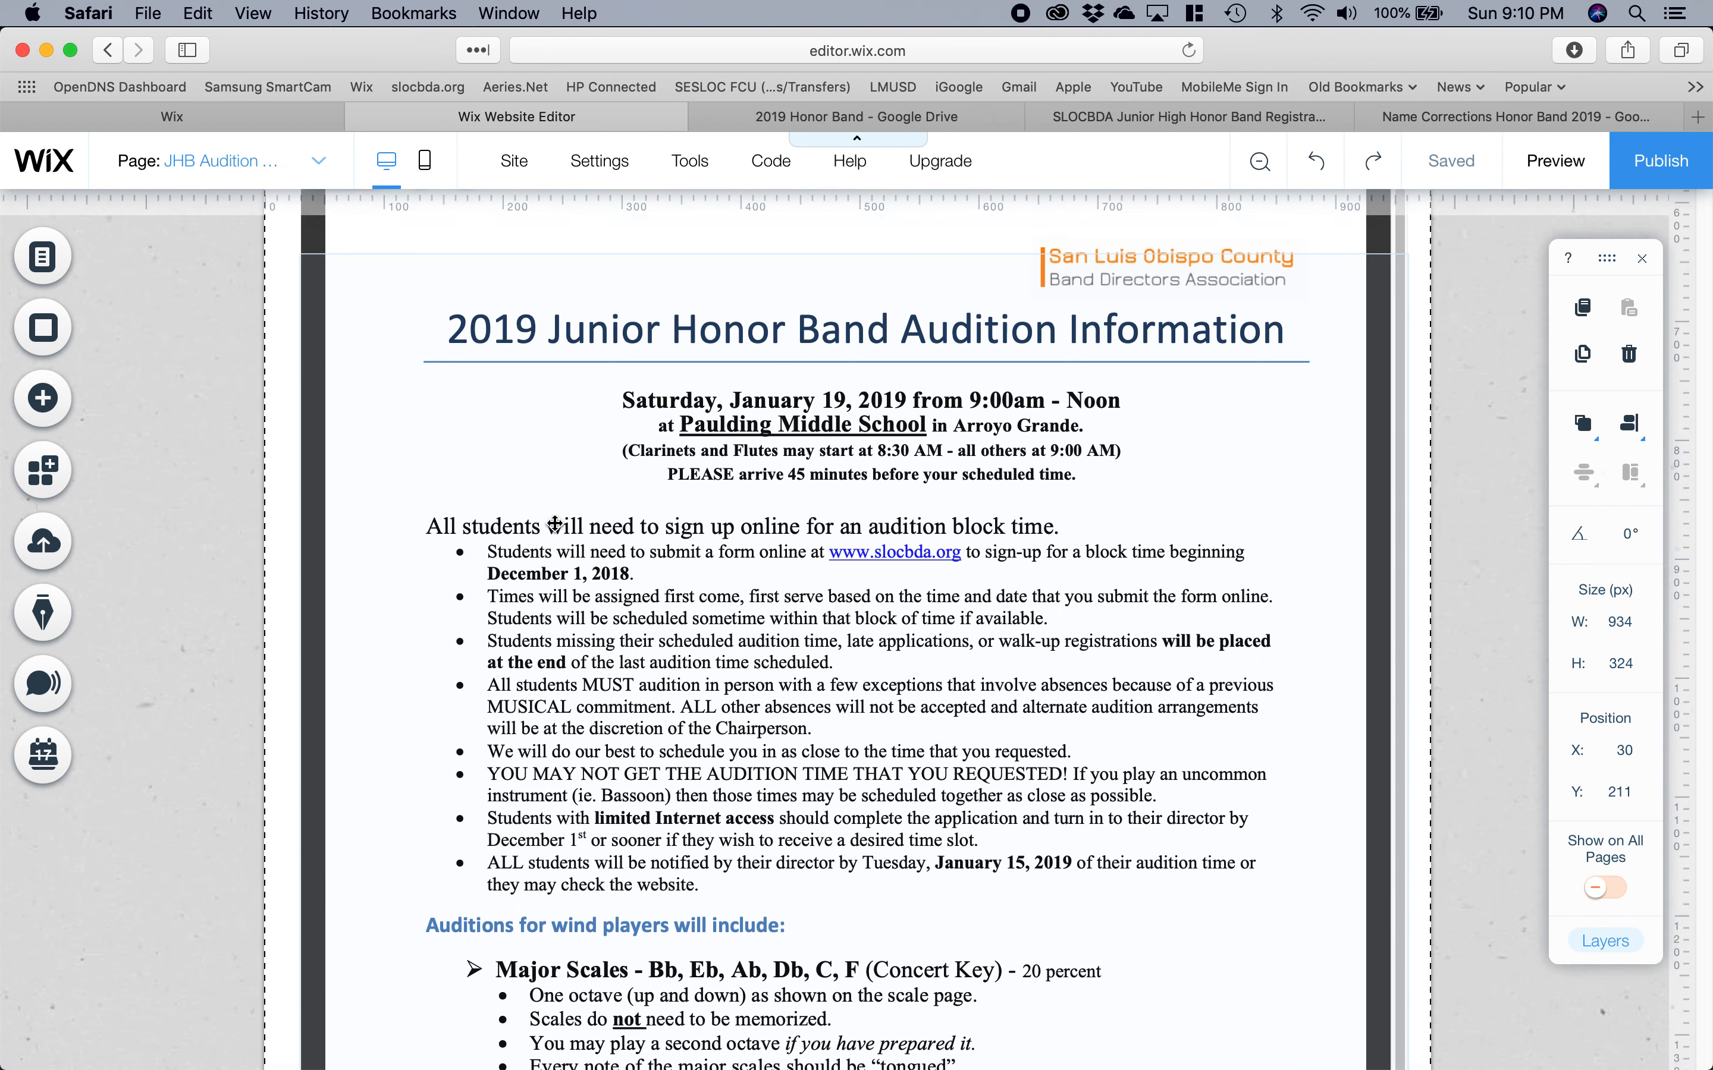
scroll(559, 526, up, 5)
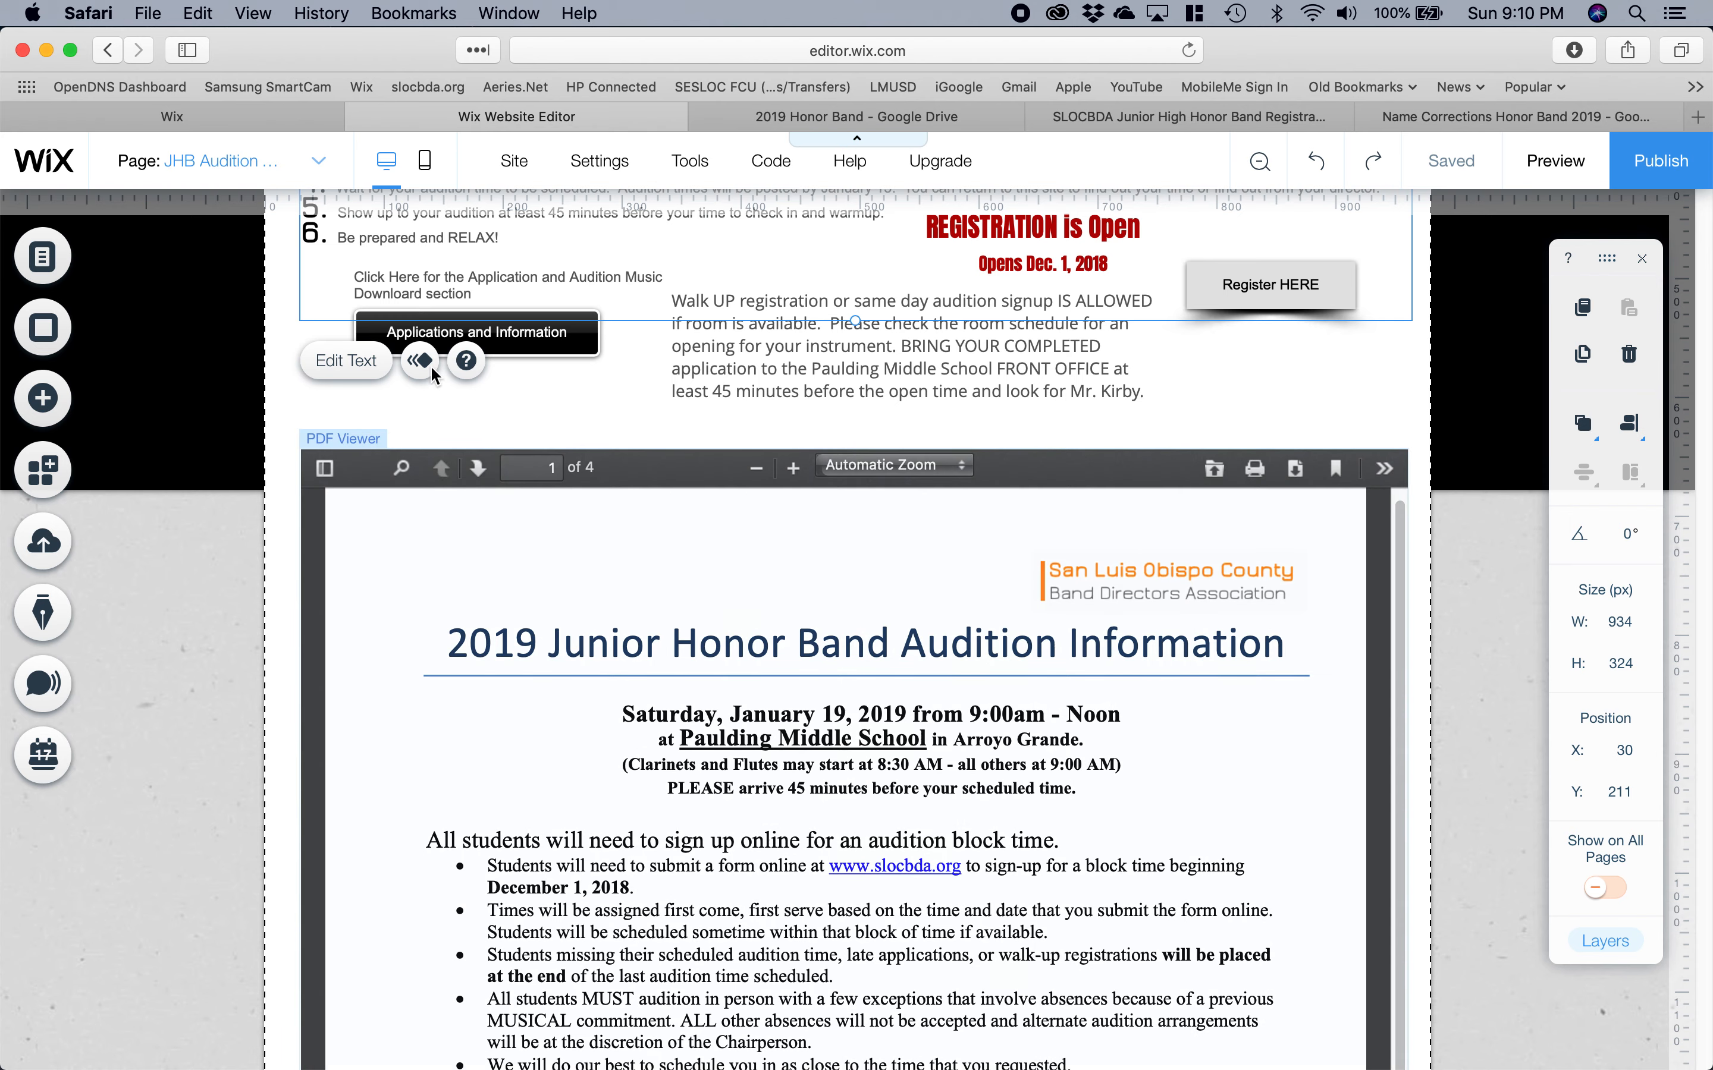
click(700, 386)
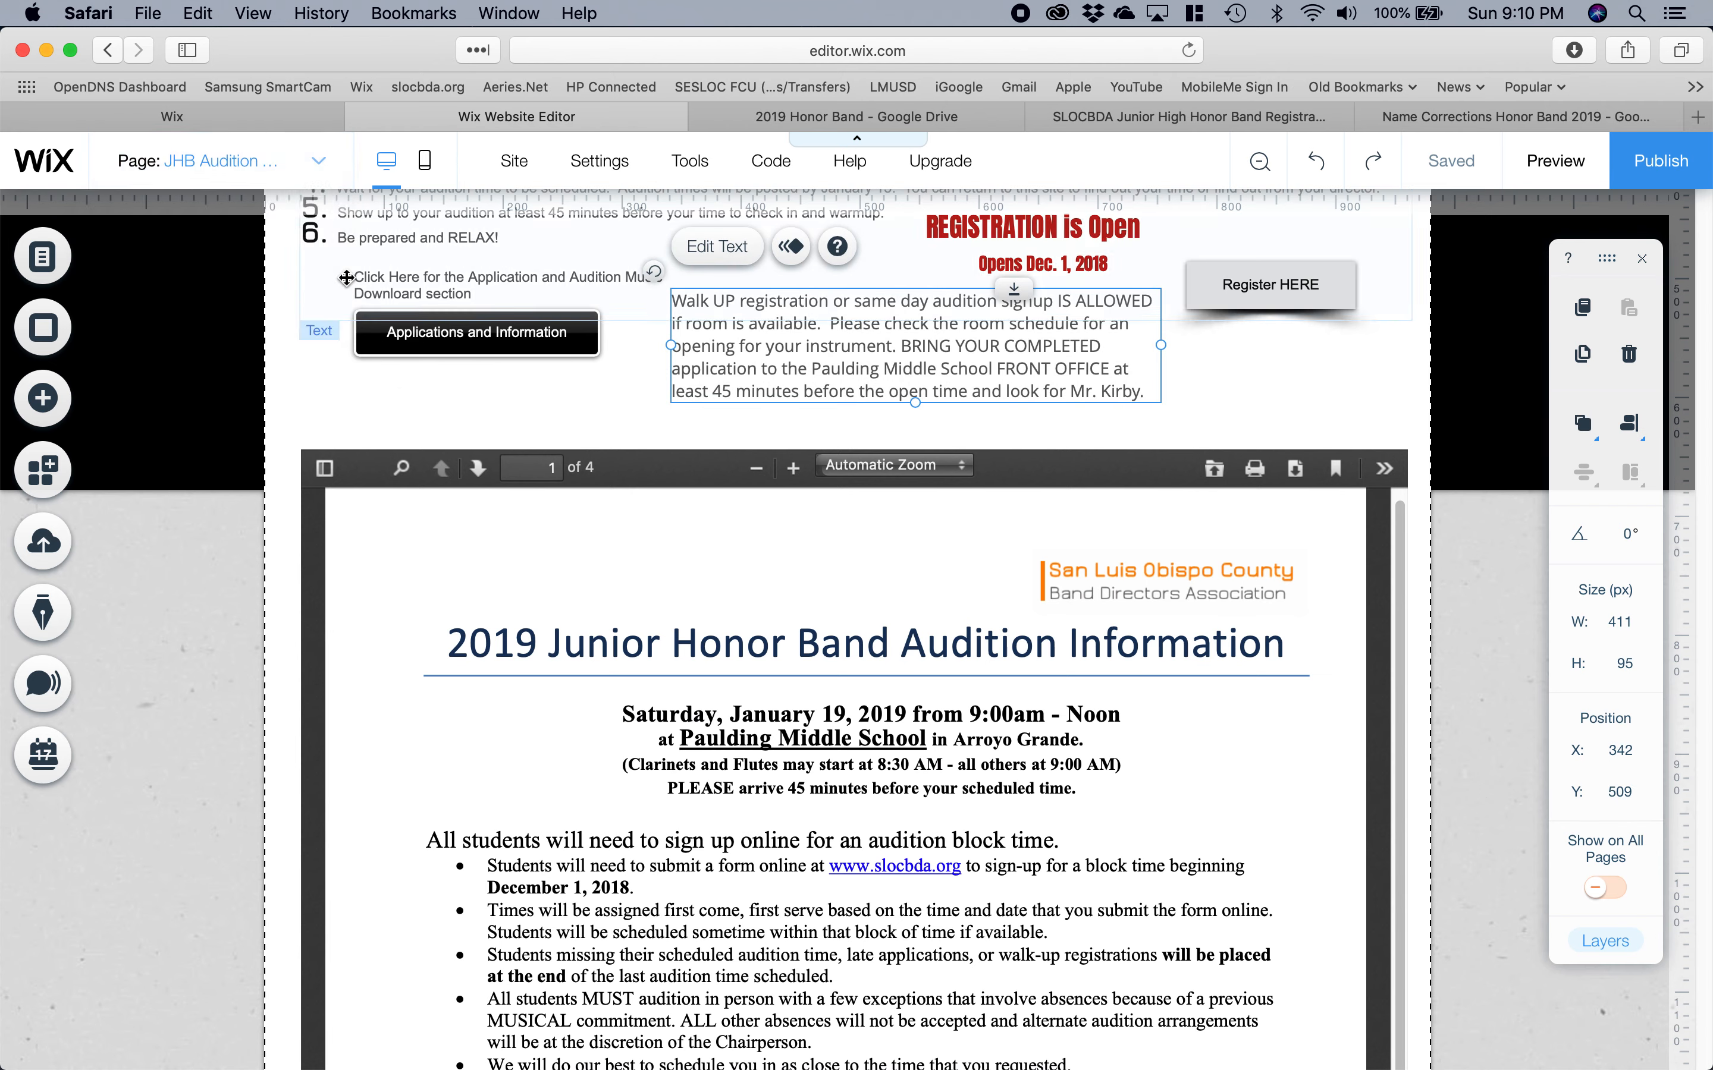
click(574, 435)
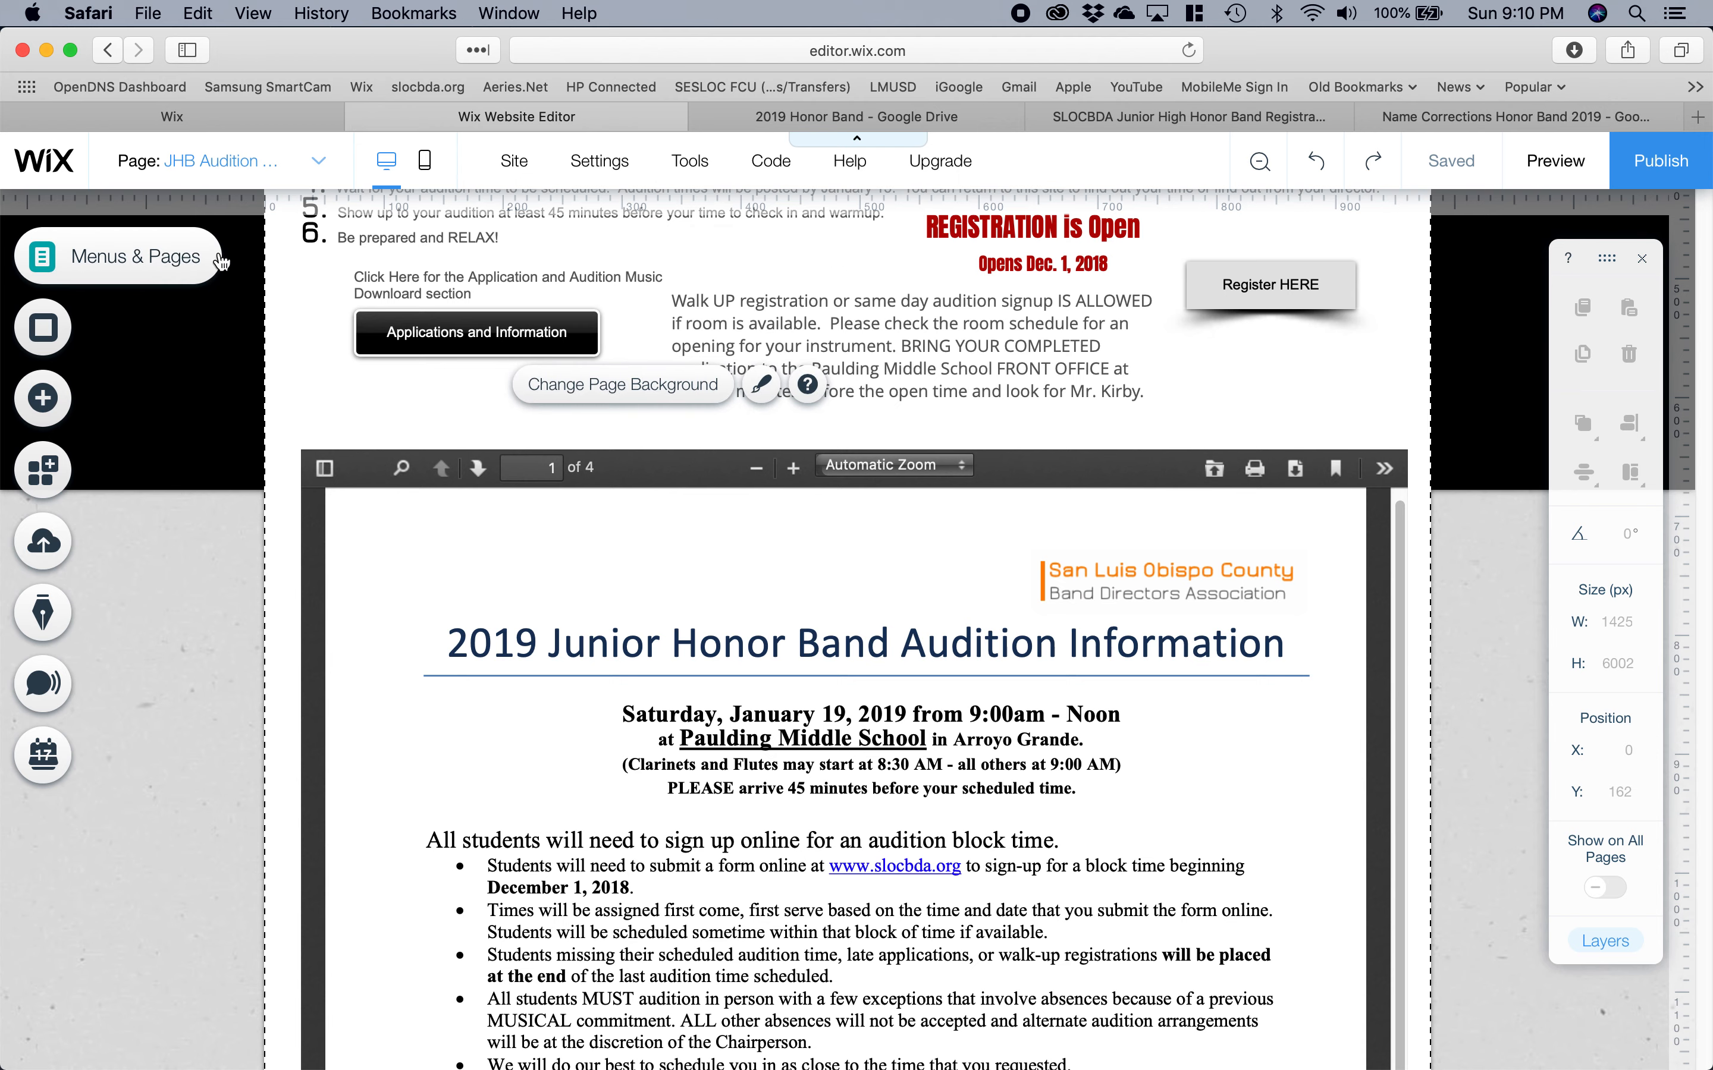
Look through the site's page list, including the pages under History, and close it.
click(187, 262)
scroll(488, 535, up, 3)
scroll(486, 530, down, 6)
scroll(486, 529, up, 5)
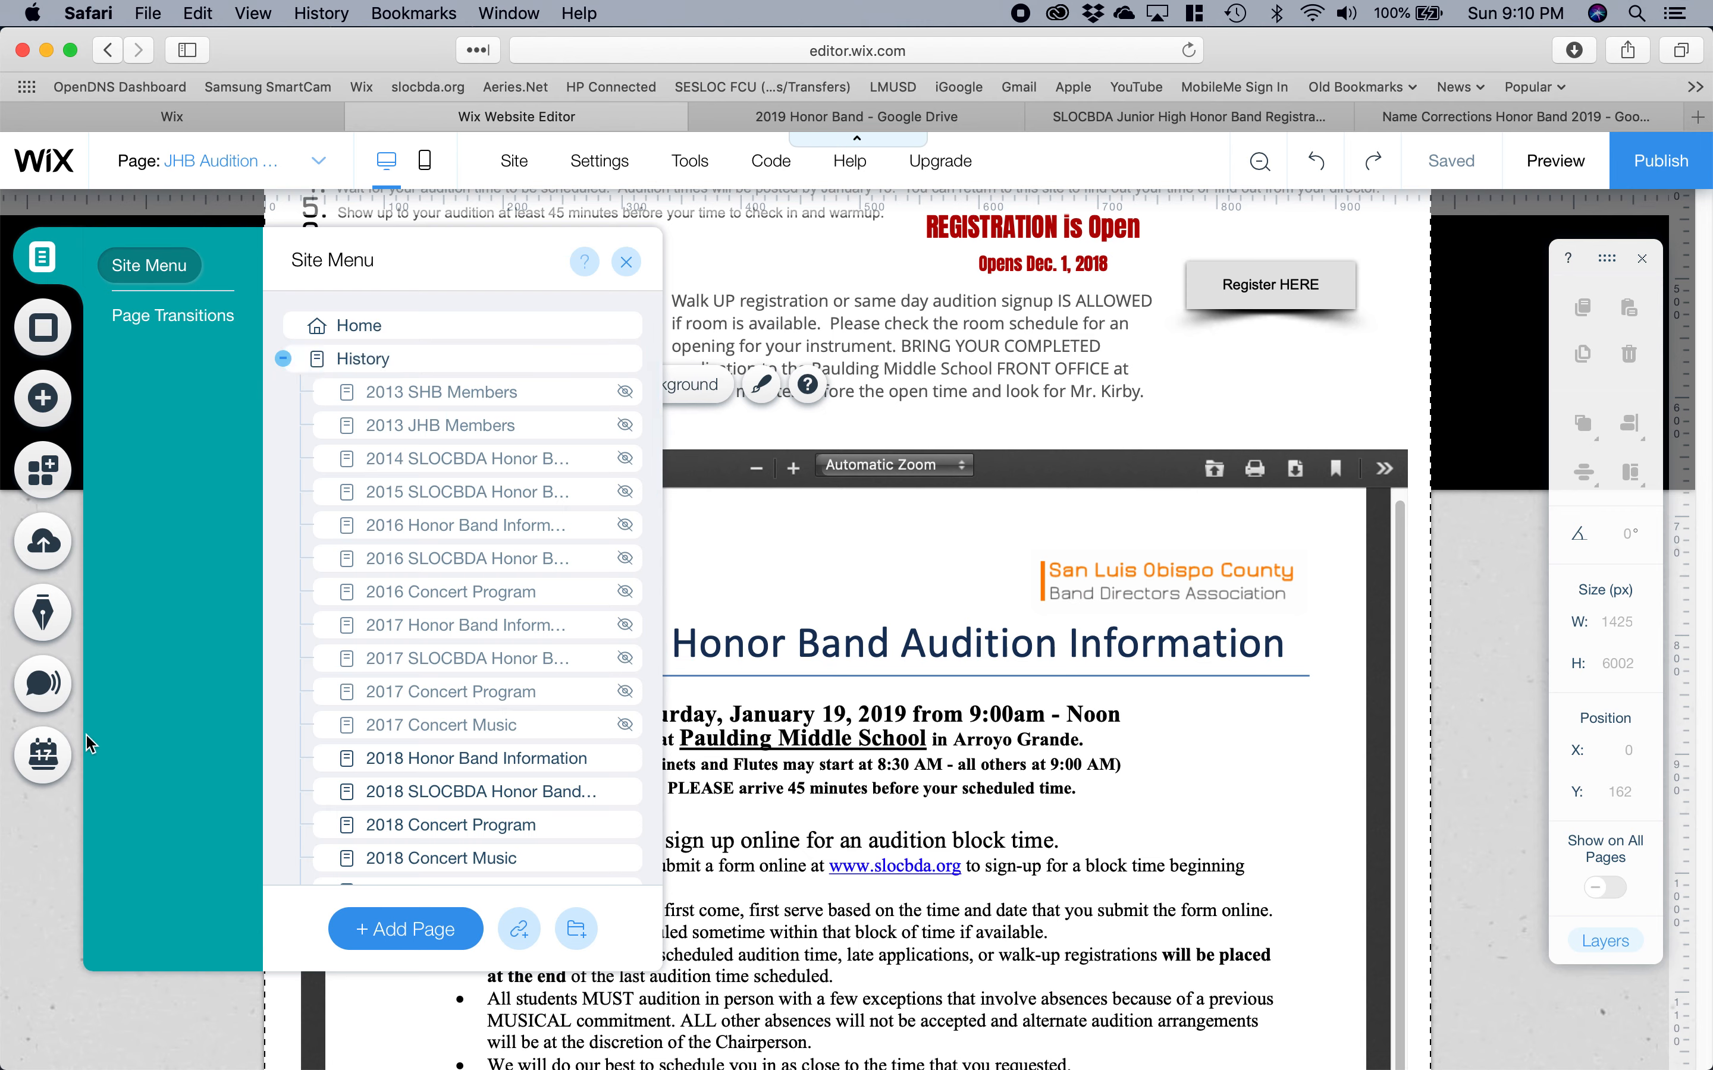
click(44, 867)
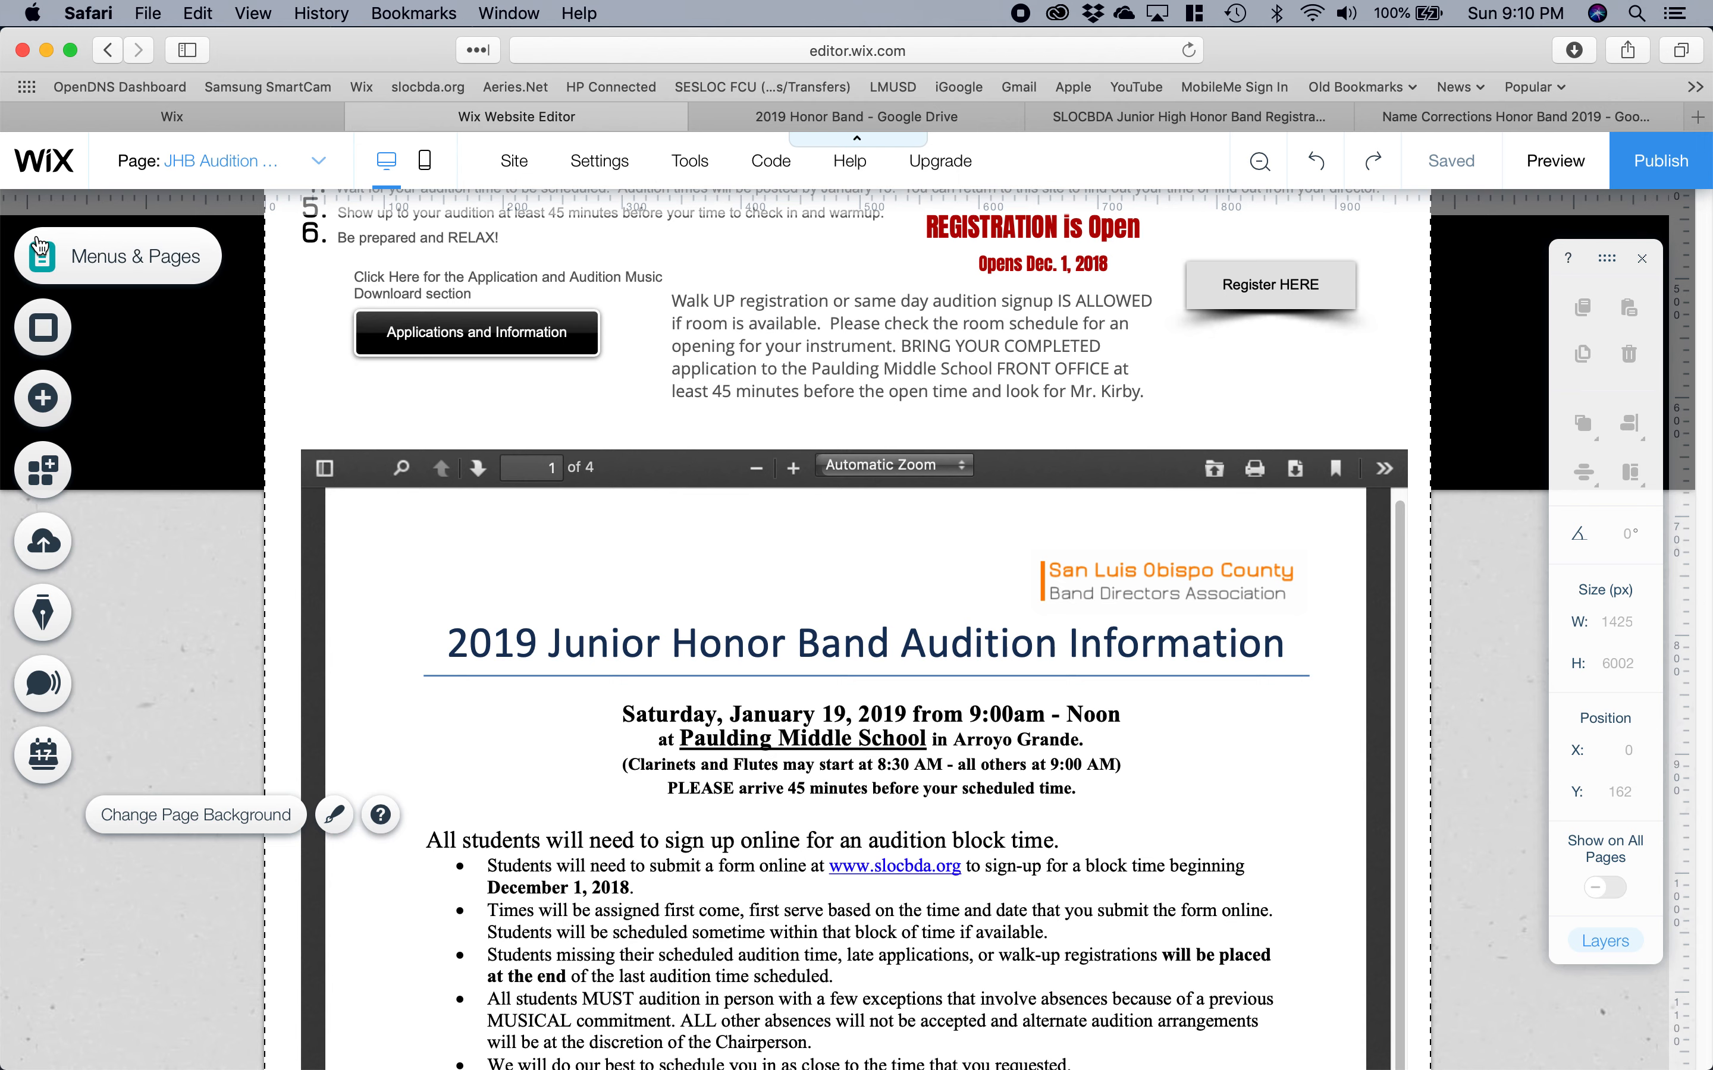
Reopen the site's page list and view the 2018 Honor Band Information and 2018 Concert Program pages.
click(85, 265)
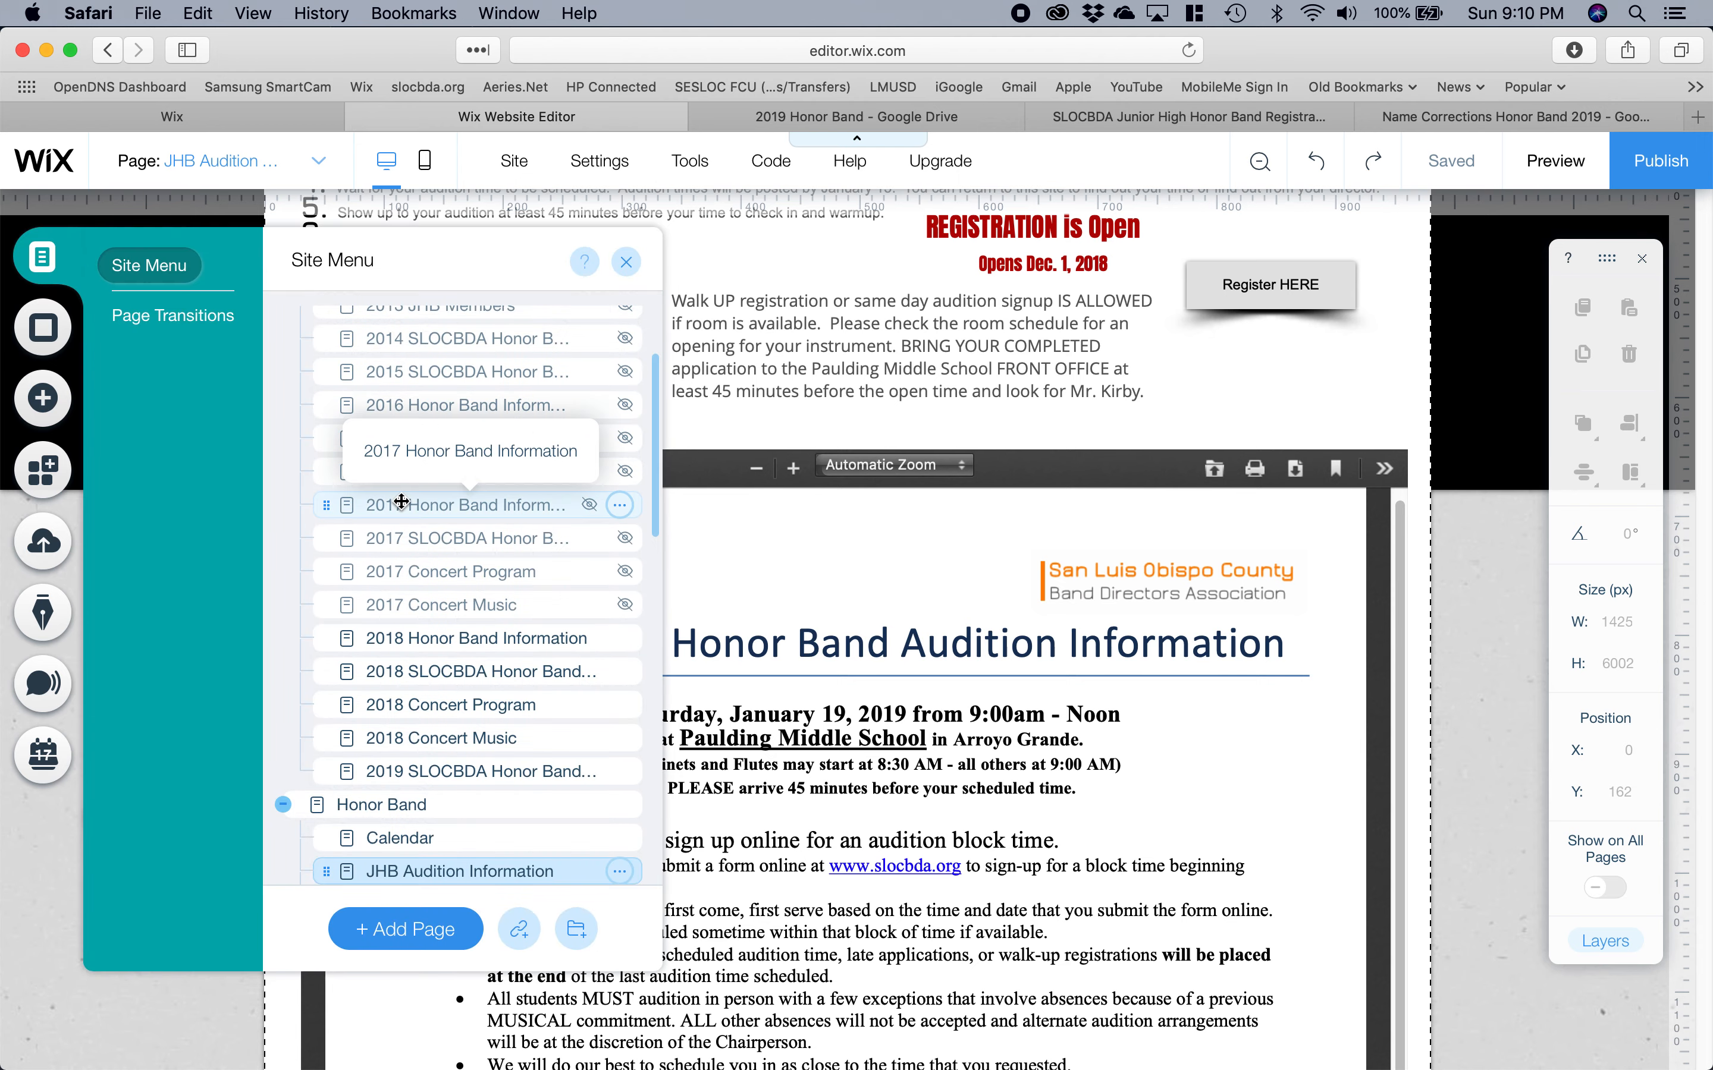
scroll(428, 598, down, 2)
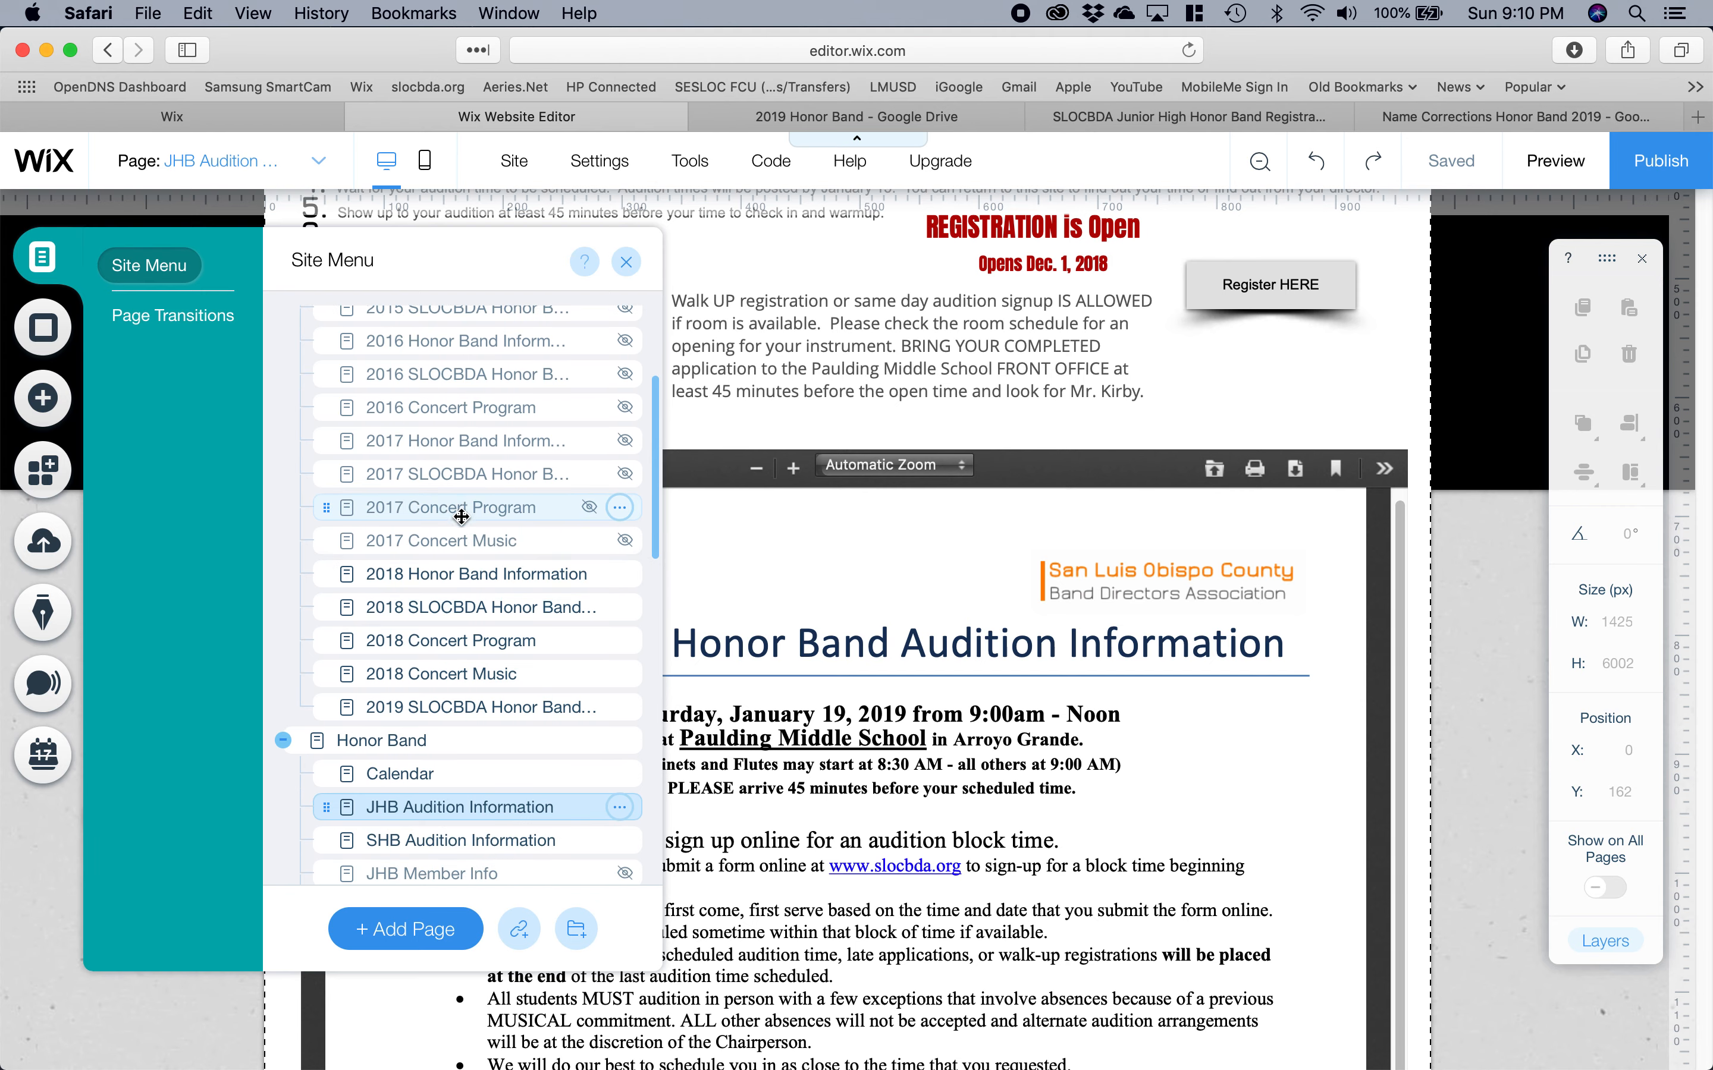
click(453, 574)
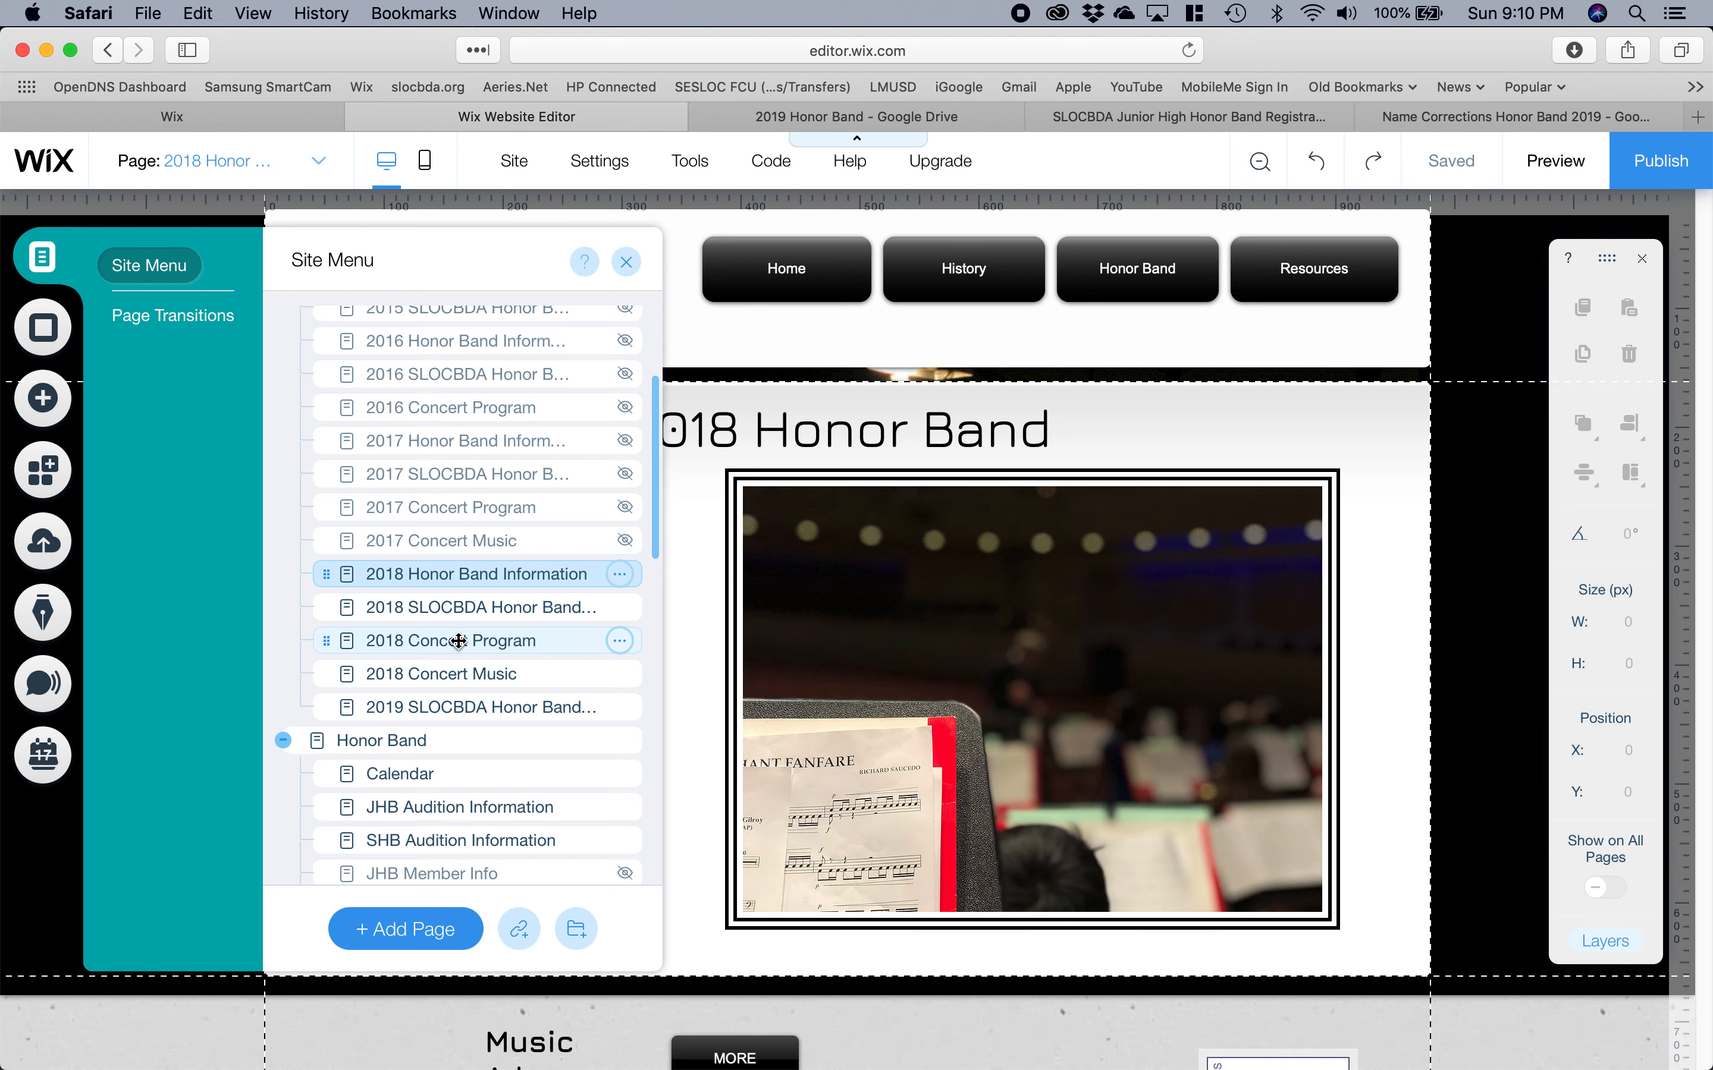
click(458, 640)
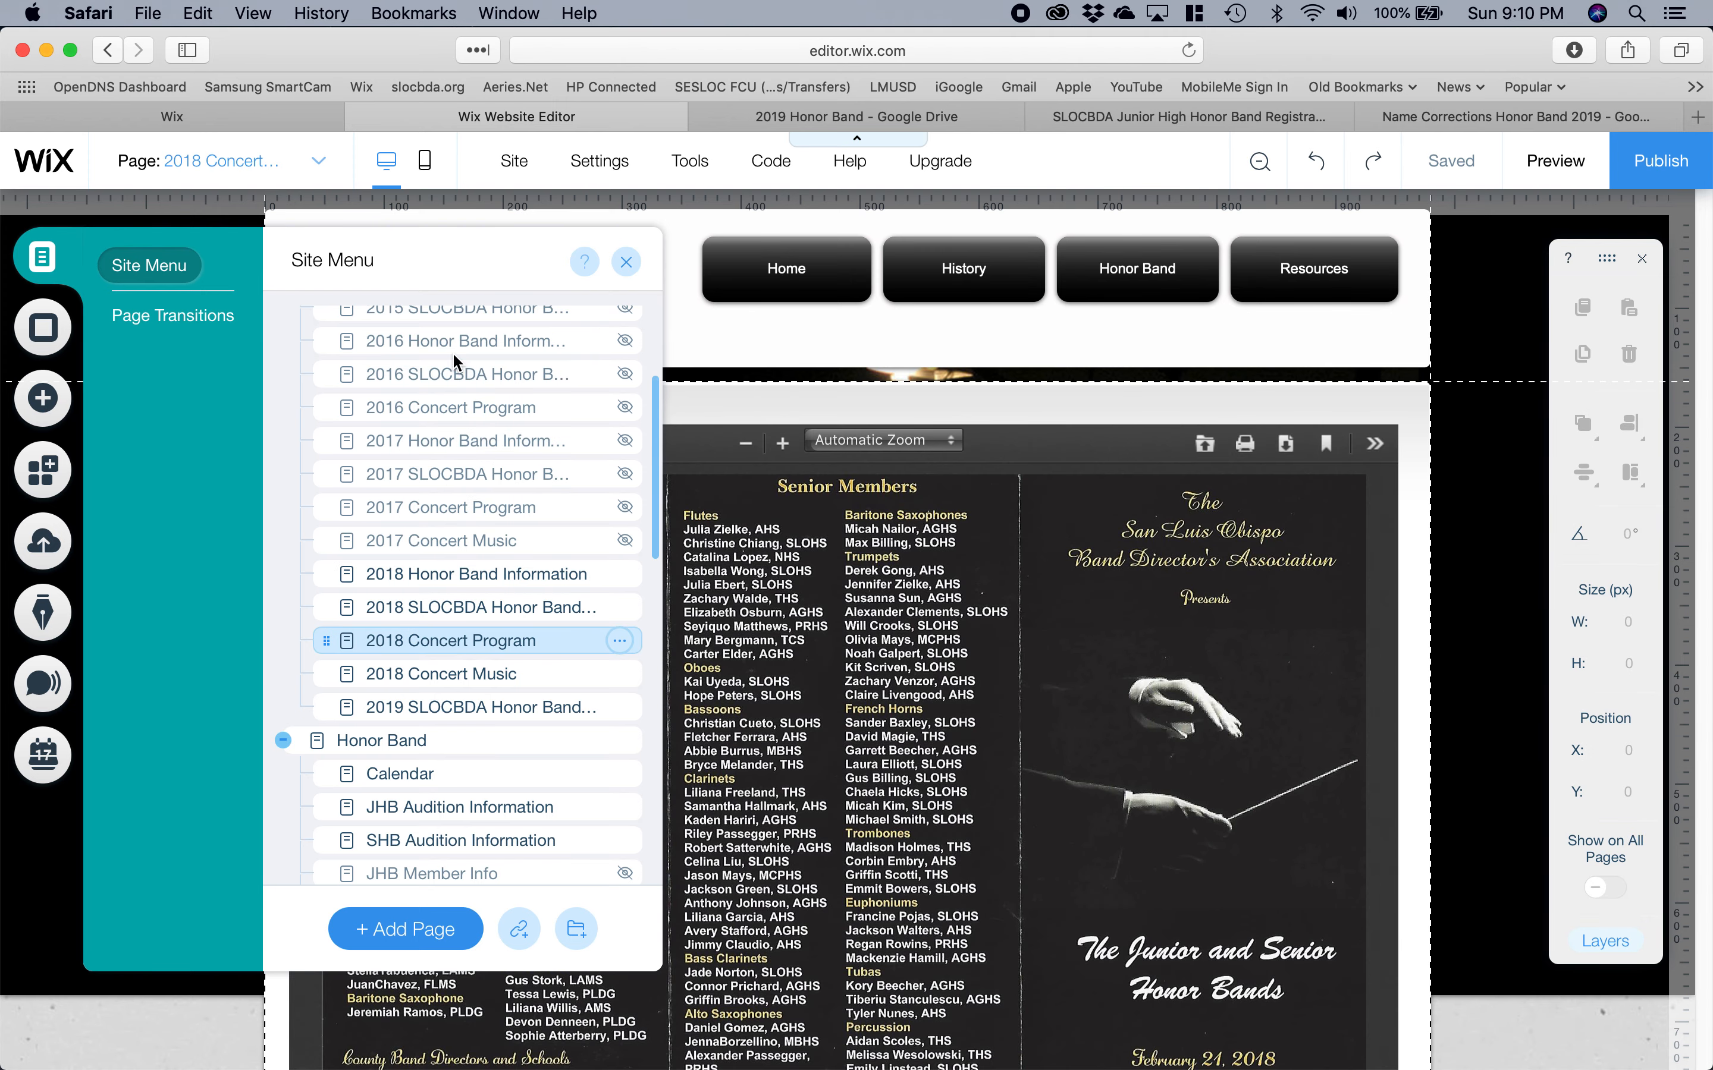
View the 2016 and 2017 guest conductor and concert program pages plus 2017 Honor Band Information, and look through the Honor Band pages in the list.
click(453, 375)
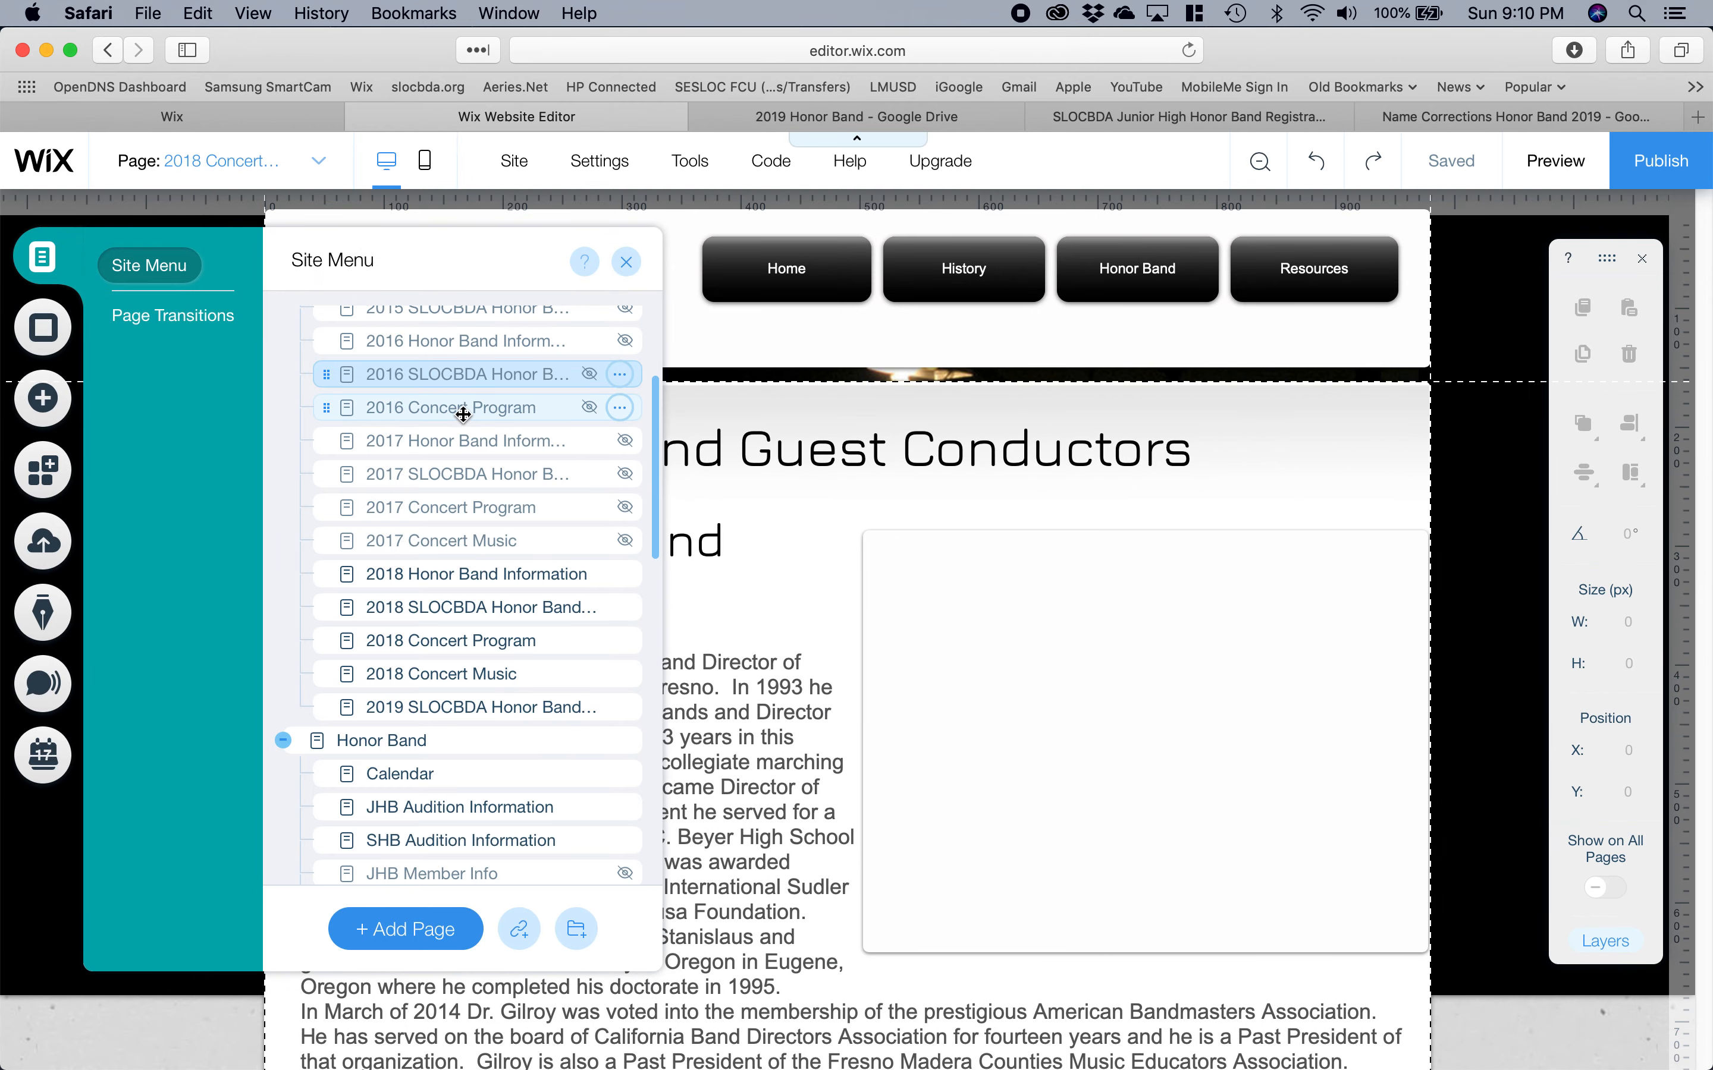
click(461, 411)
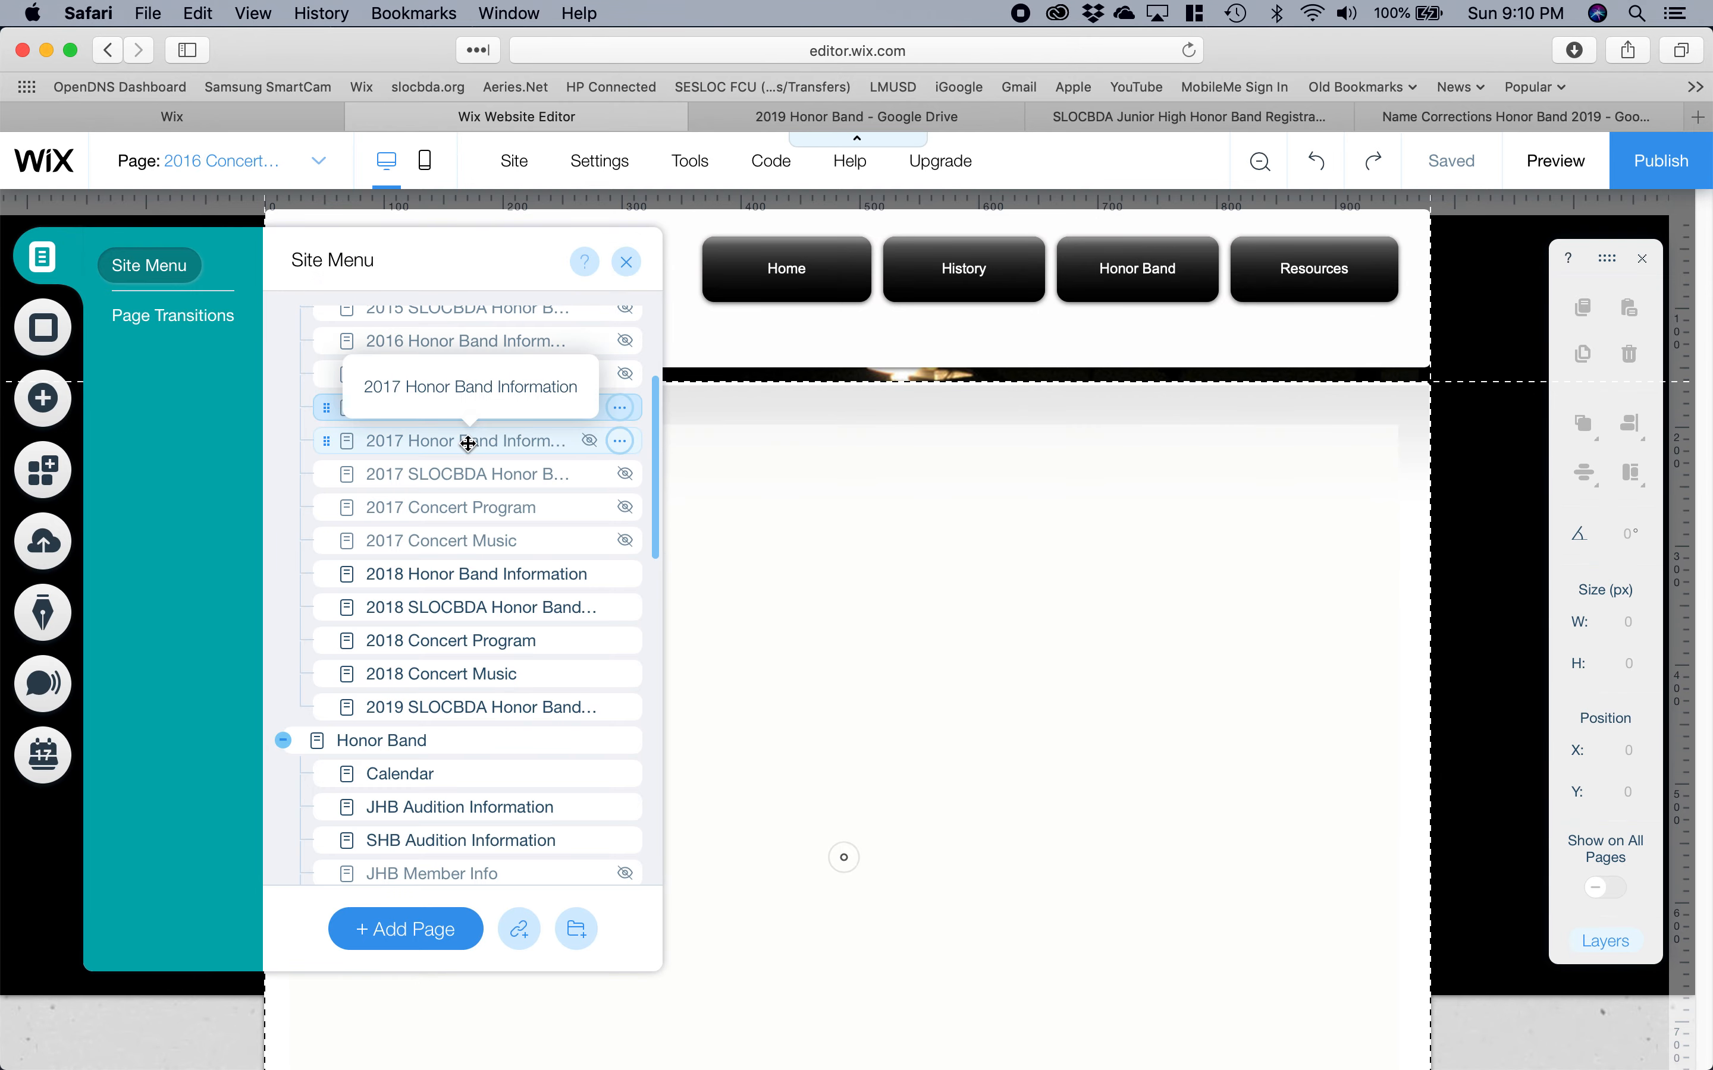
click(469, 445)
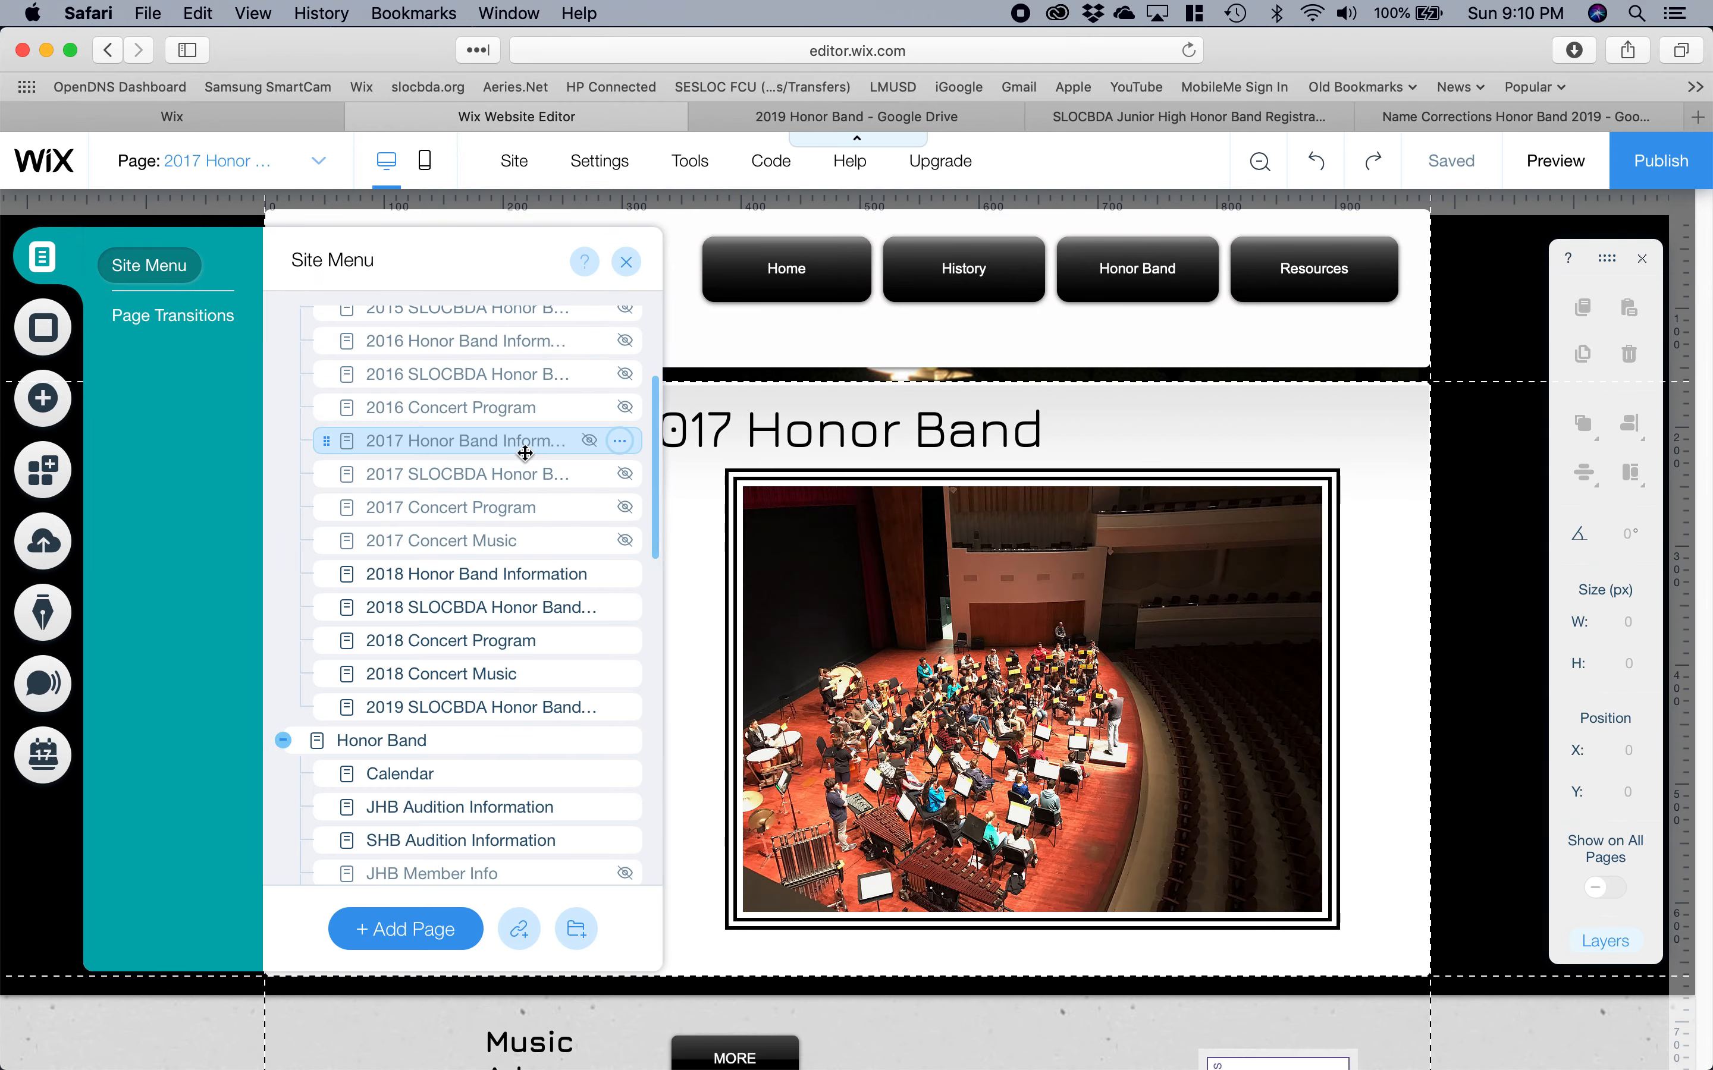
click(517, 470)
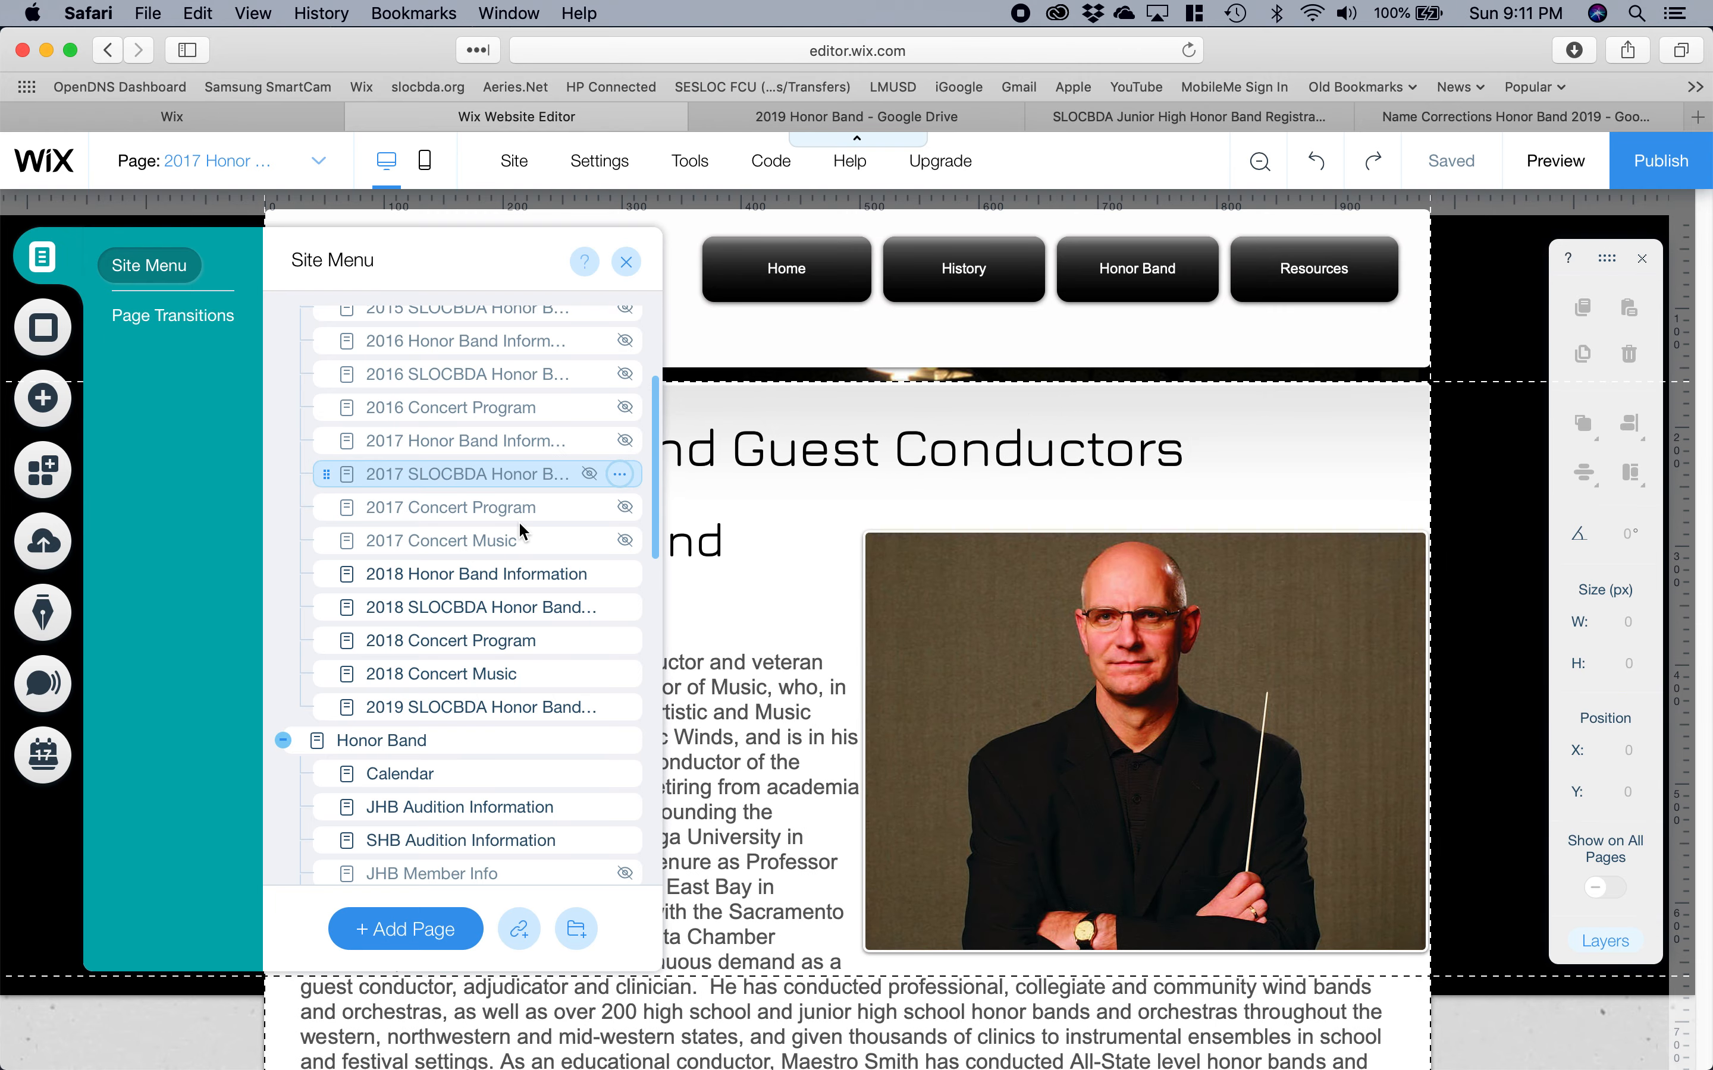
click(528, 505)
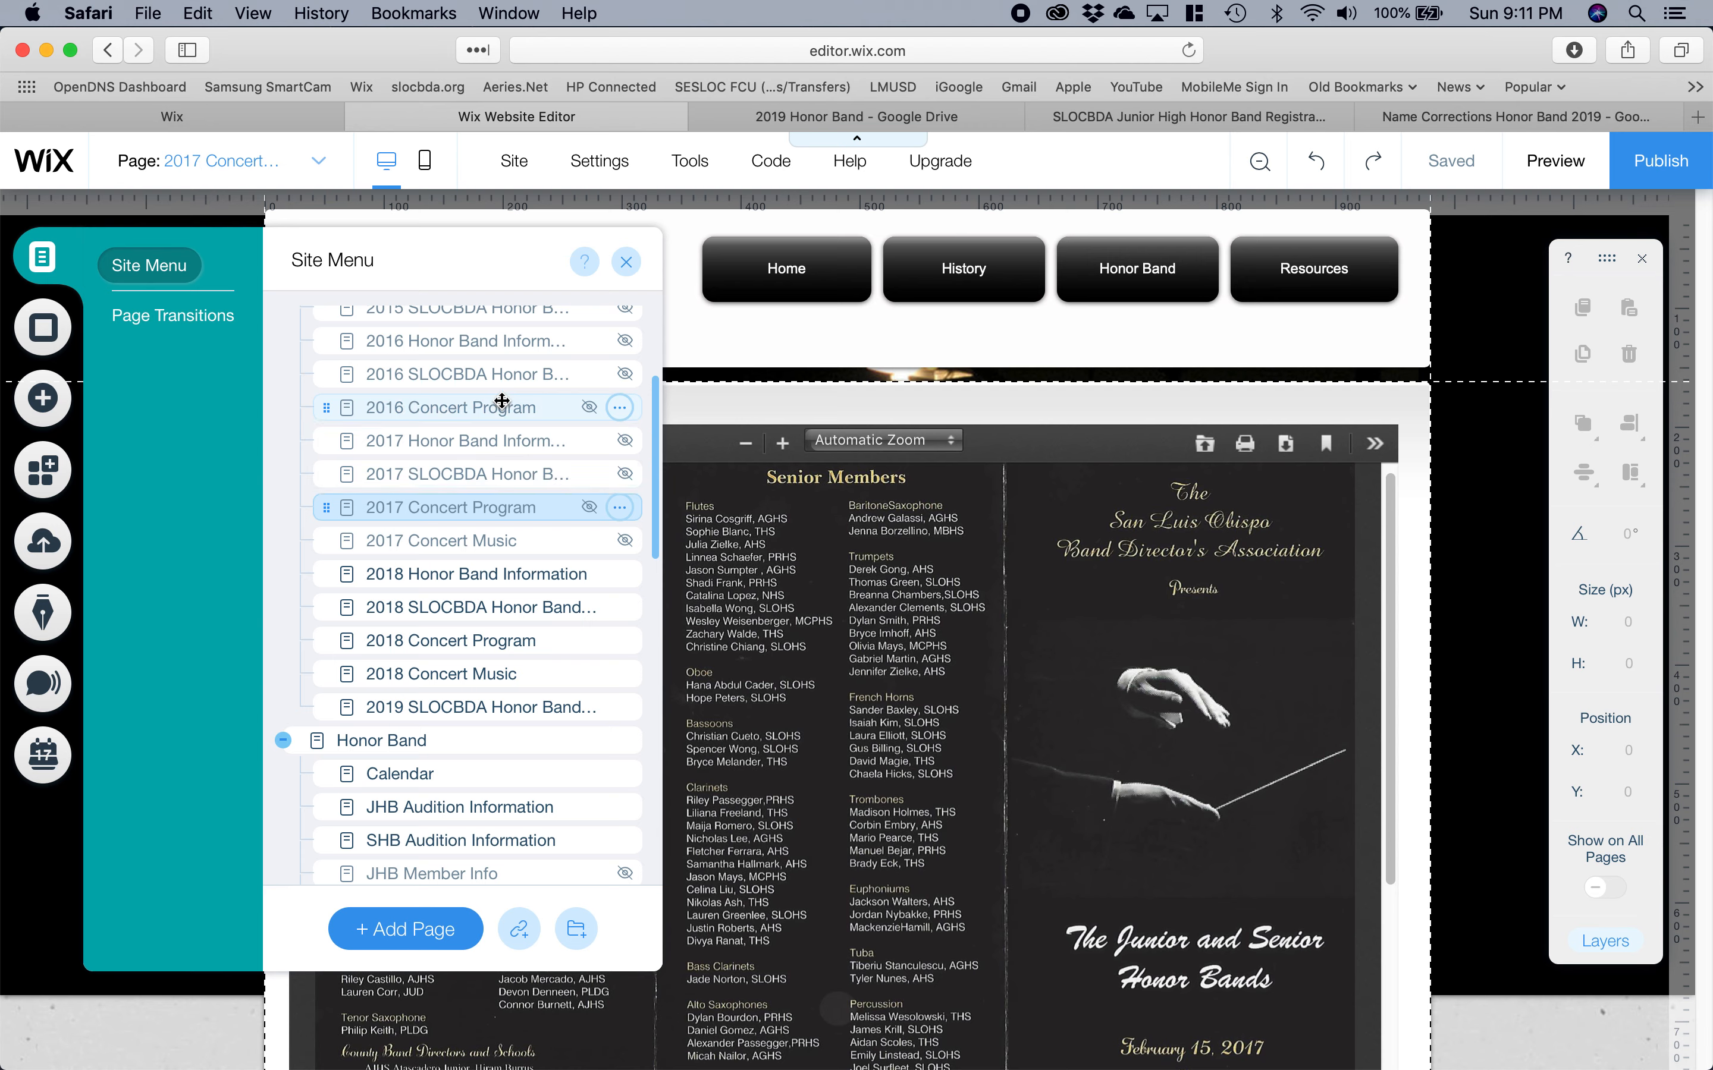
scroll(490, 487, up, 5)
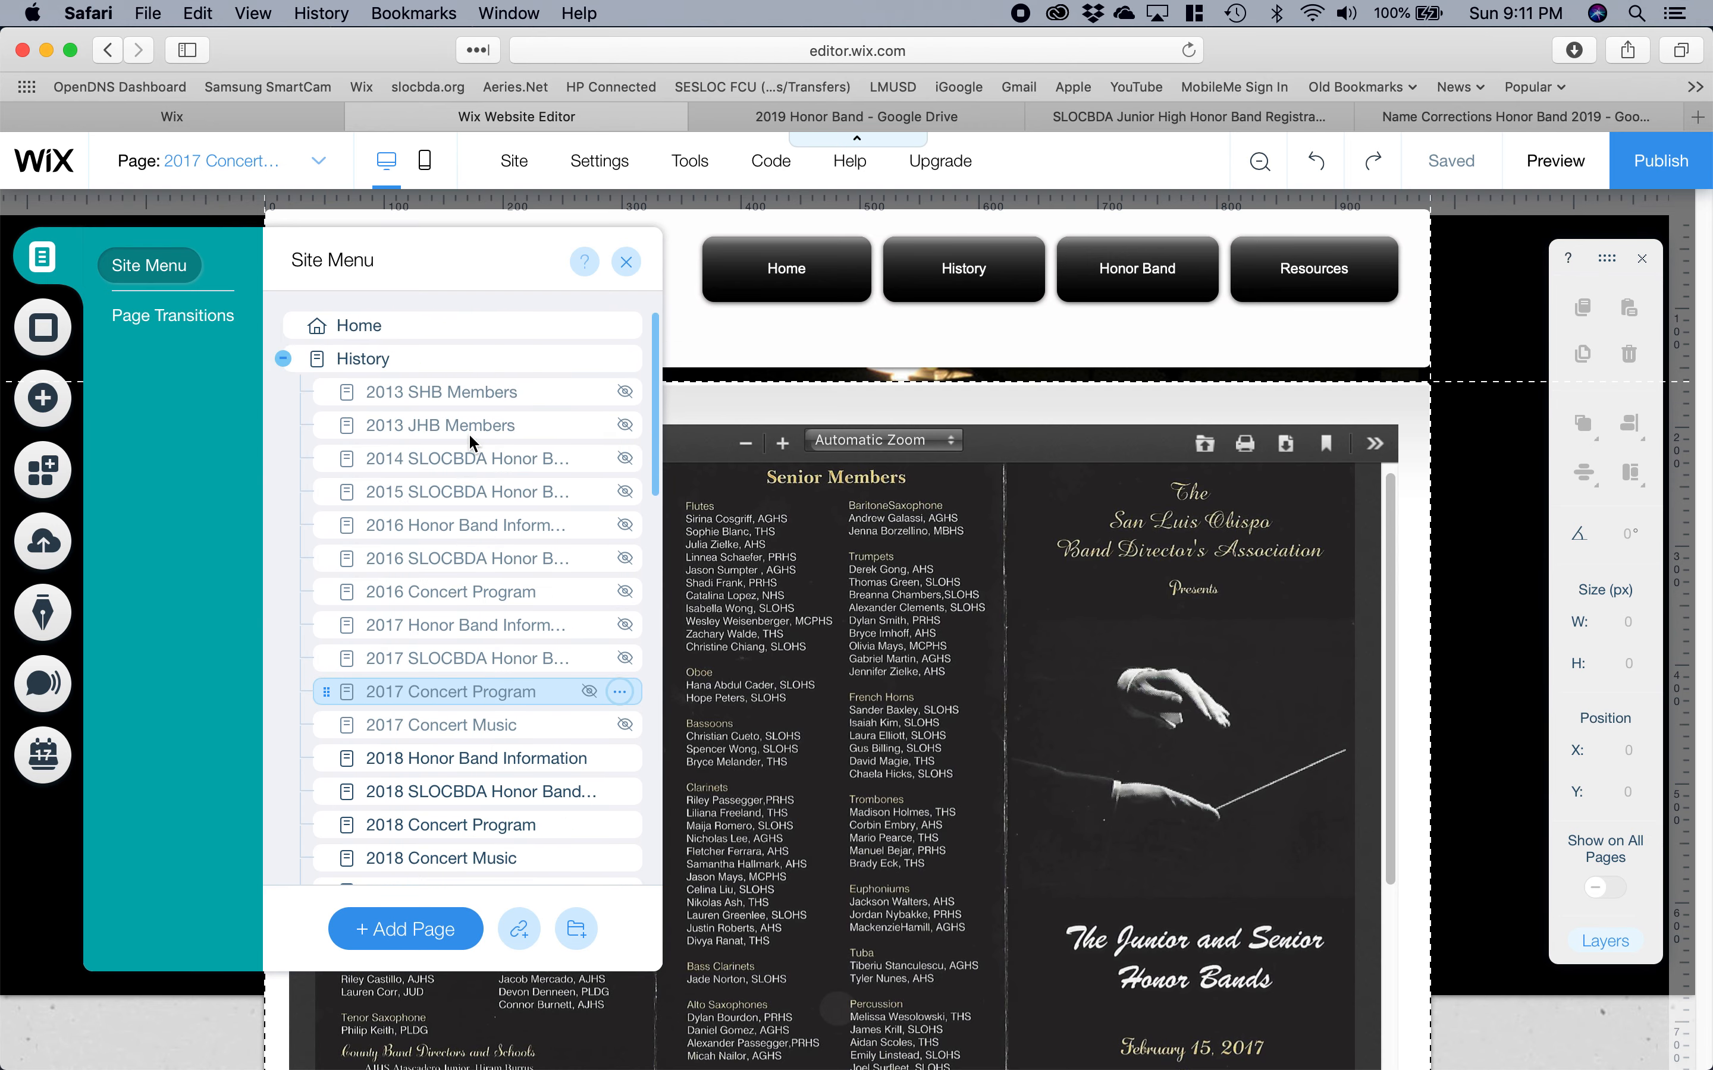
scroll(468, 526, down, 10)
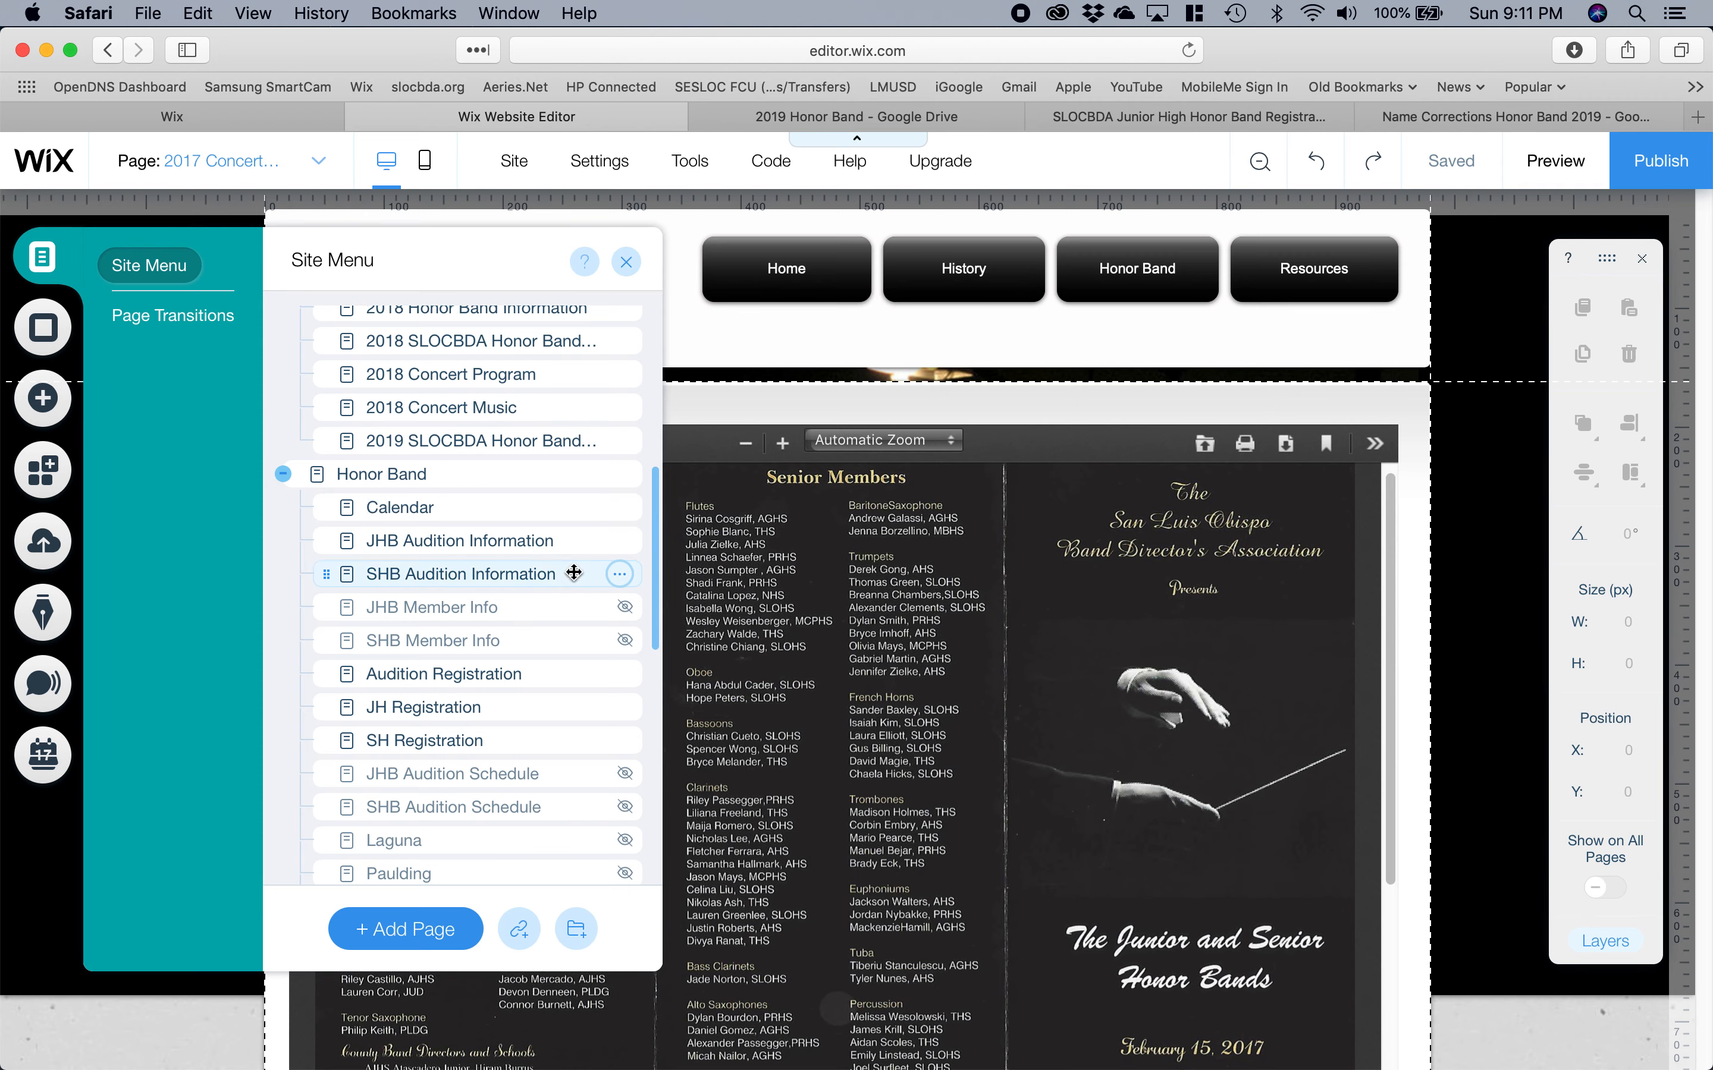
Open the JHB Audition Information page, hide it from the site menu, and make it visible again.
click(540, 542)
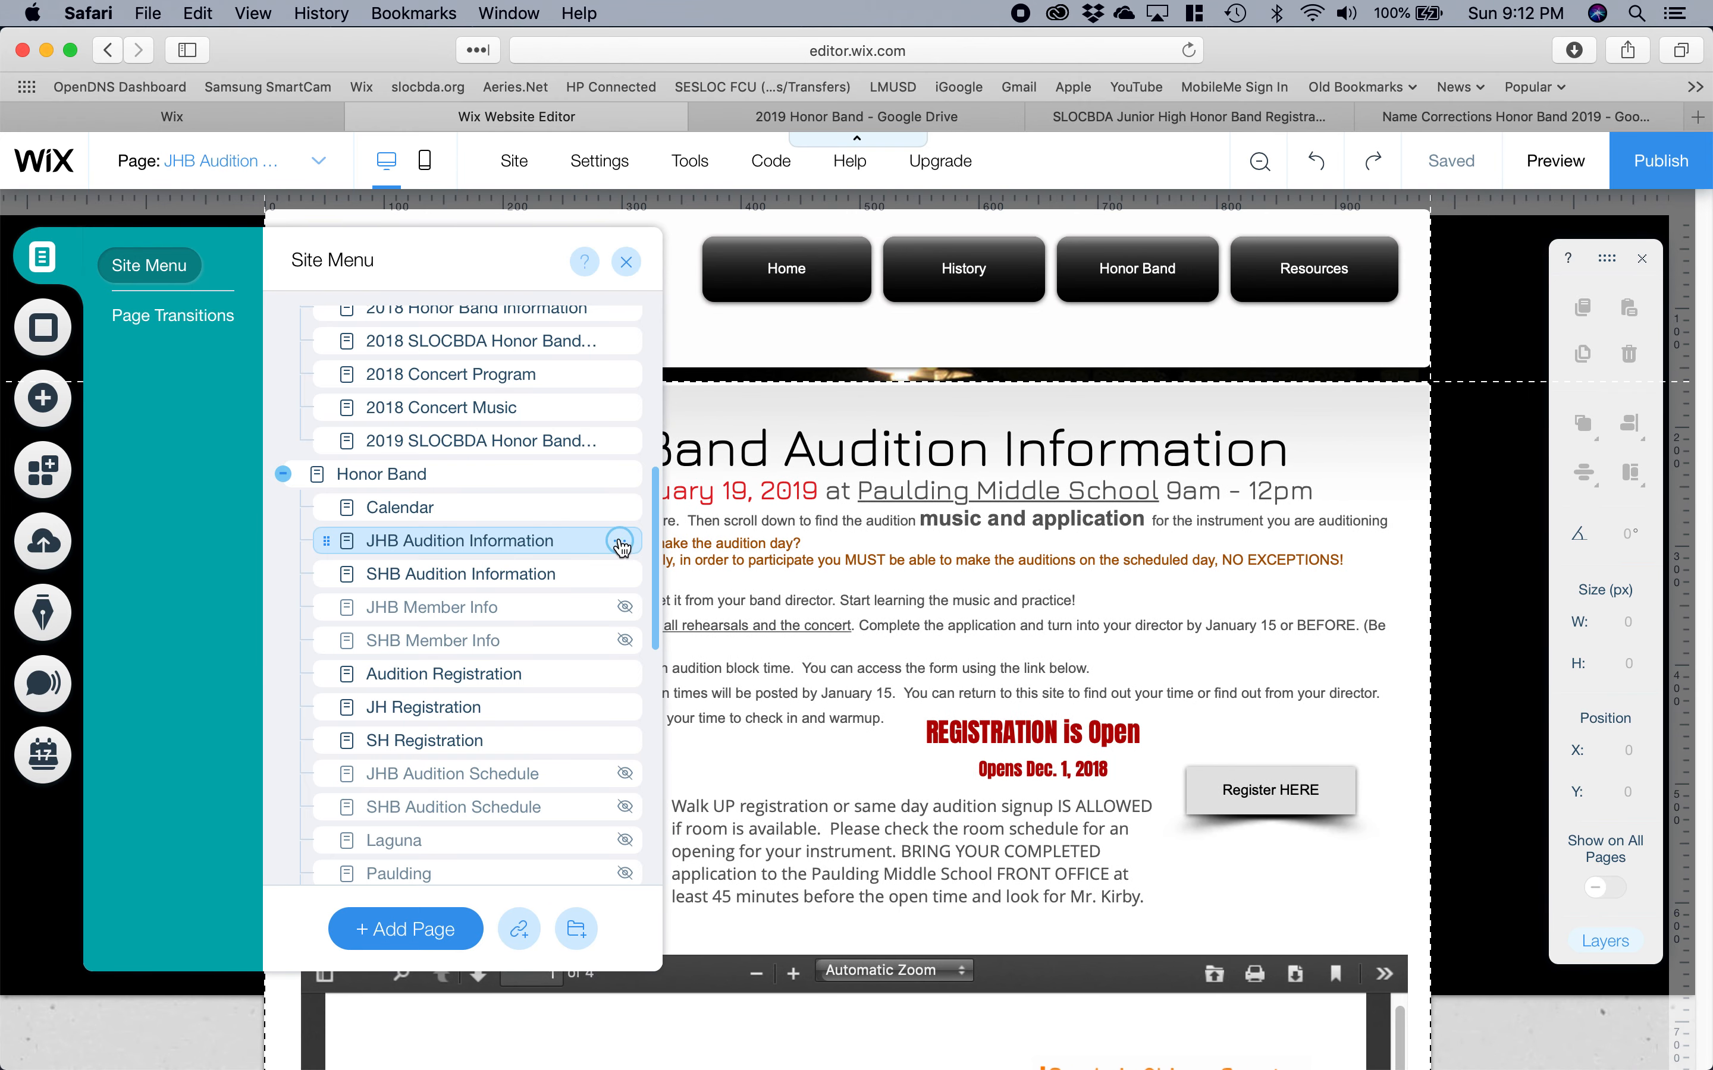
click(621, 542)
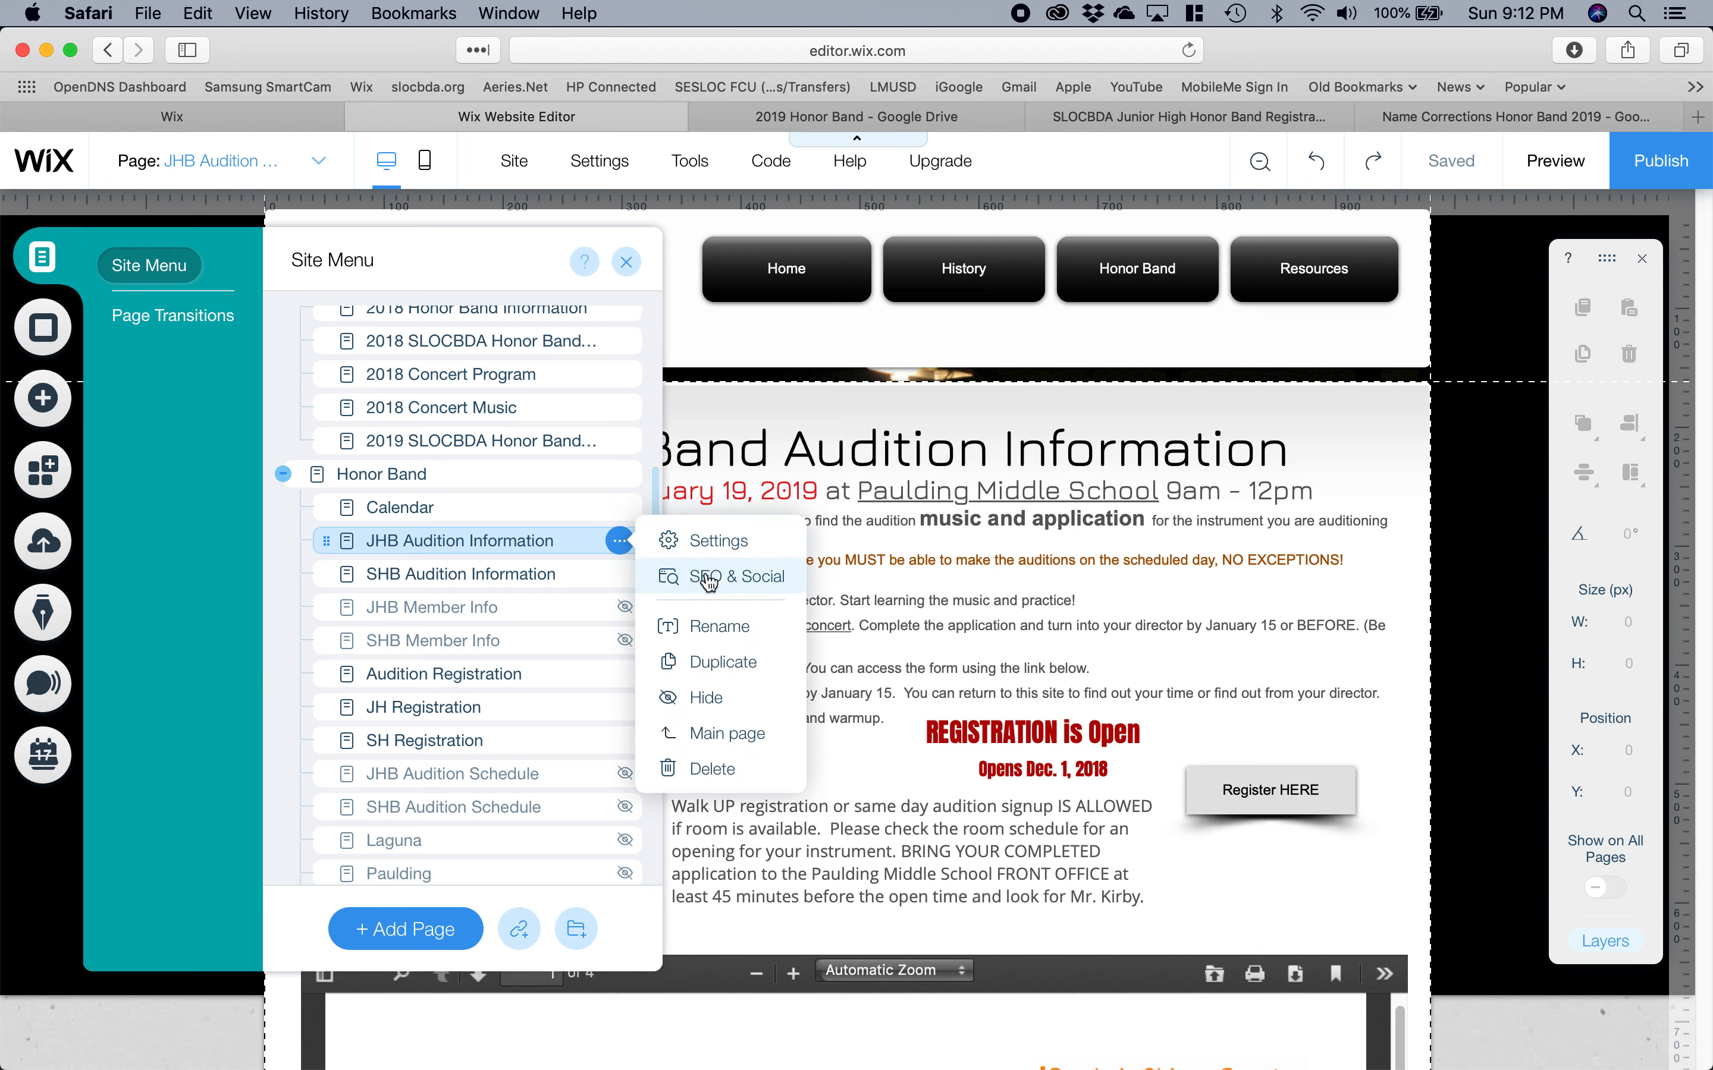
click(707, 714)
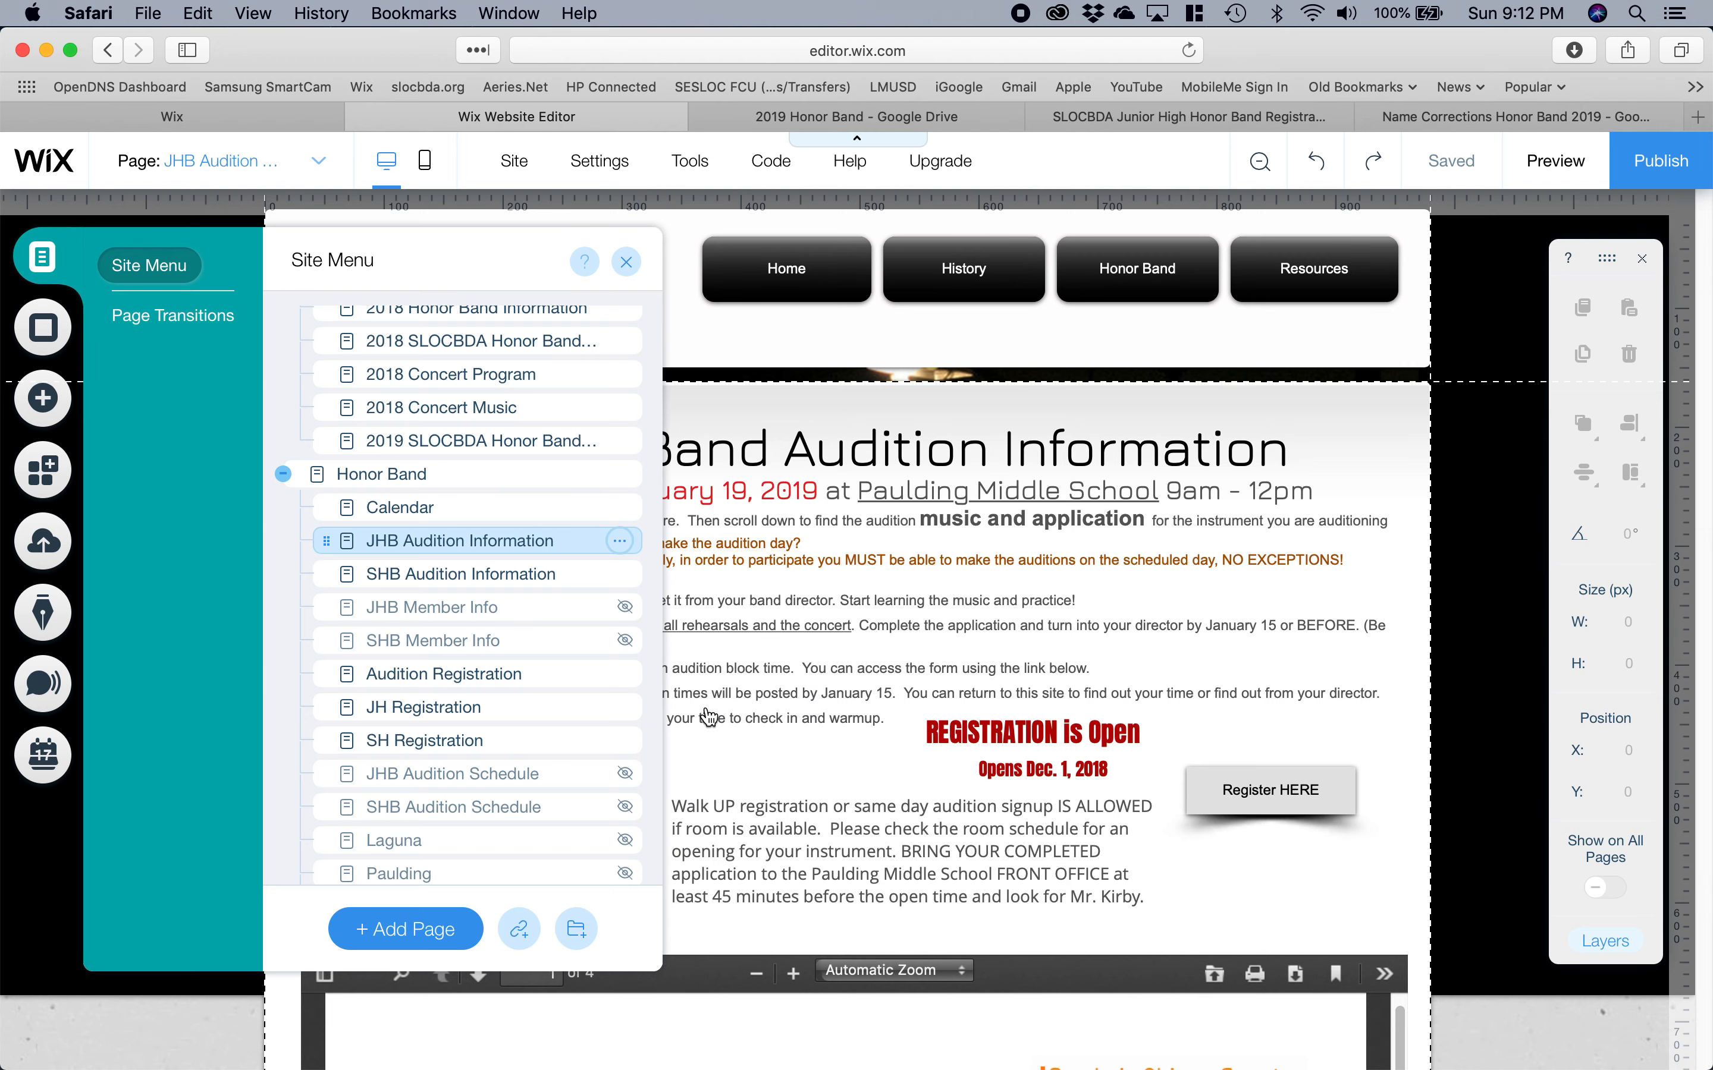
click(617, 540)
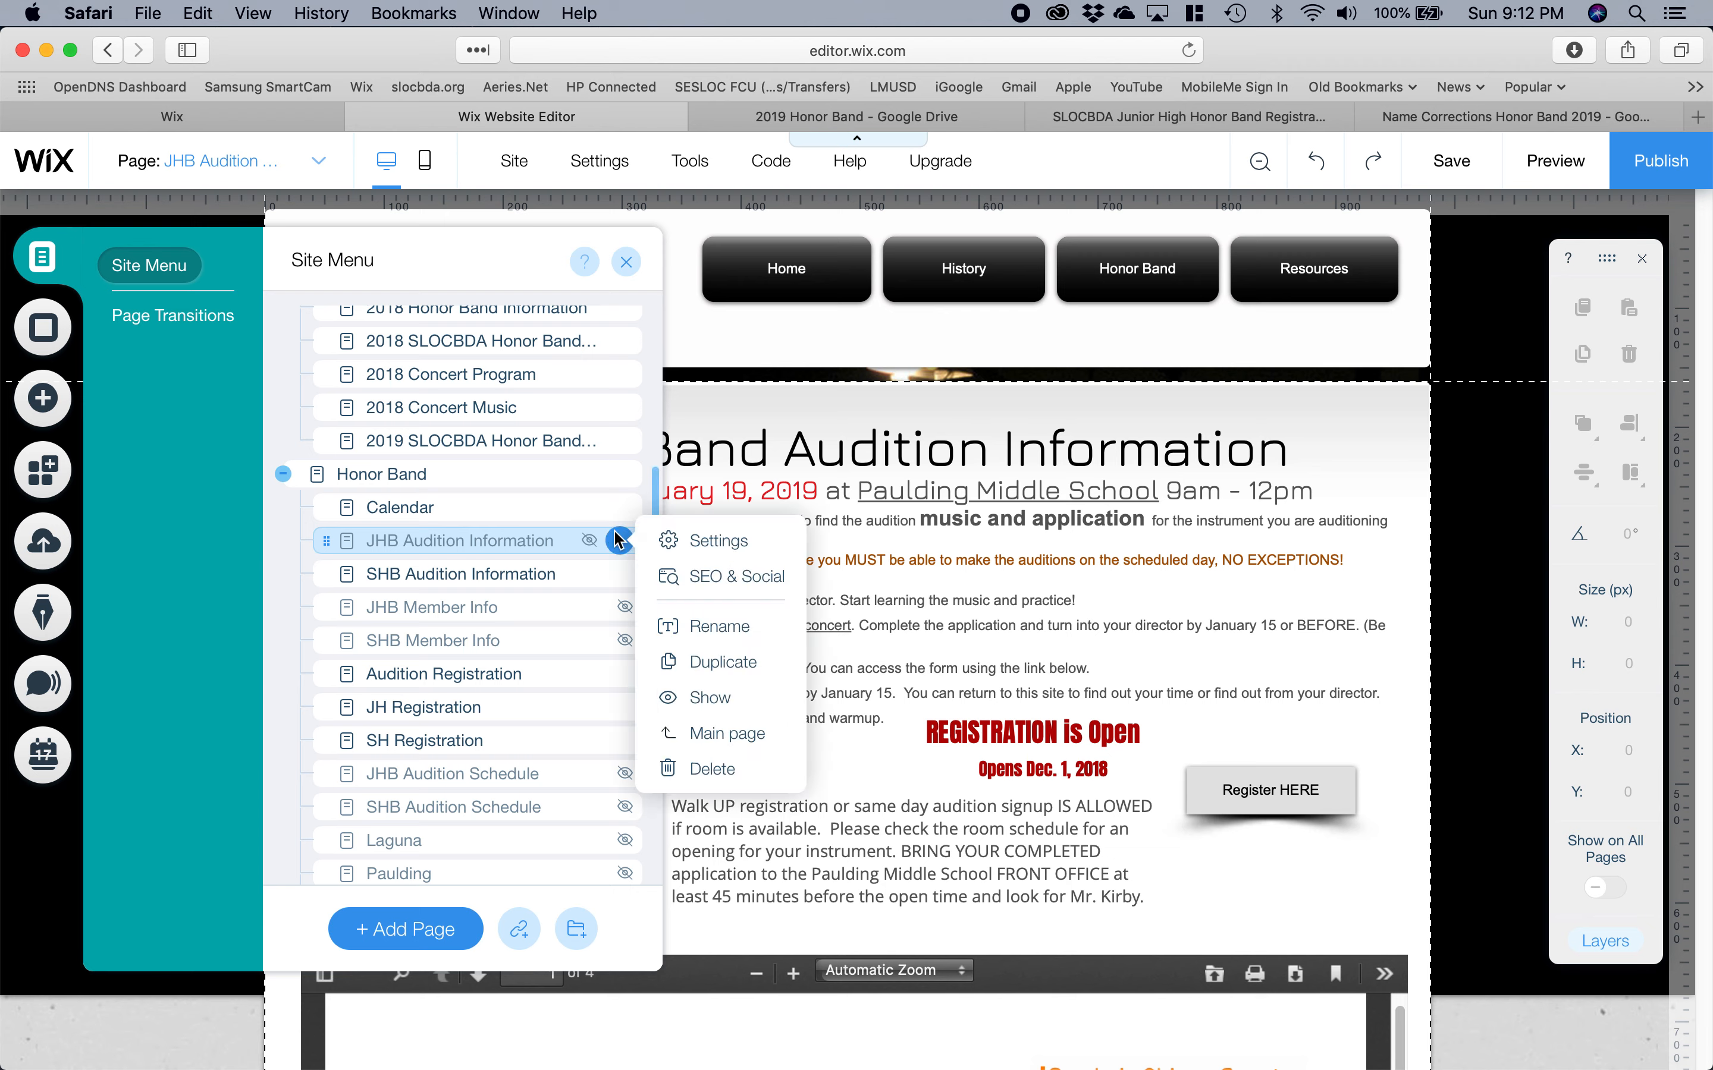
click(704, 701)
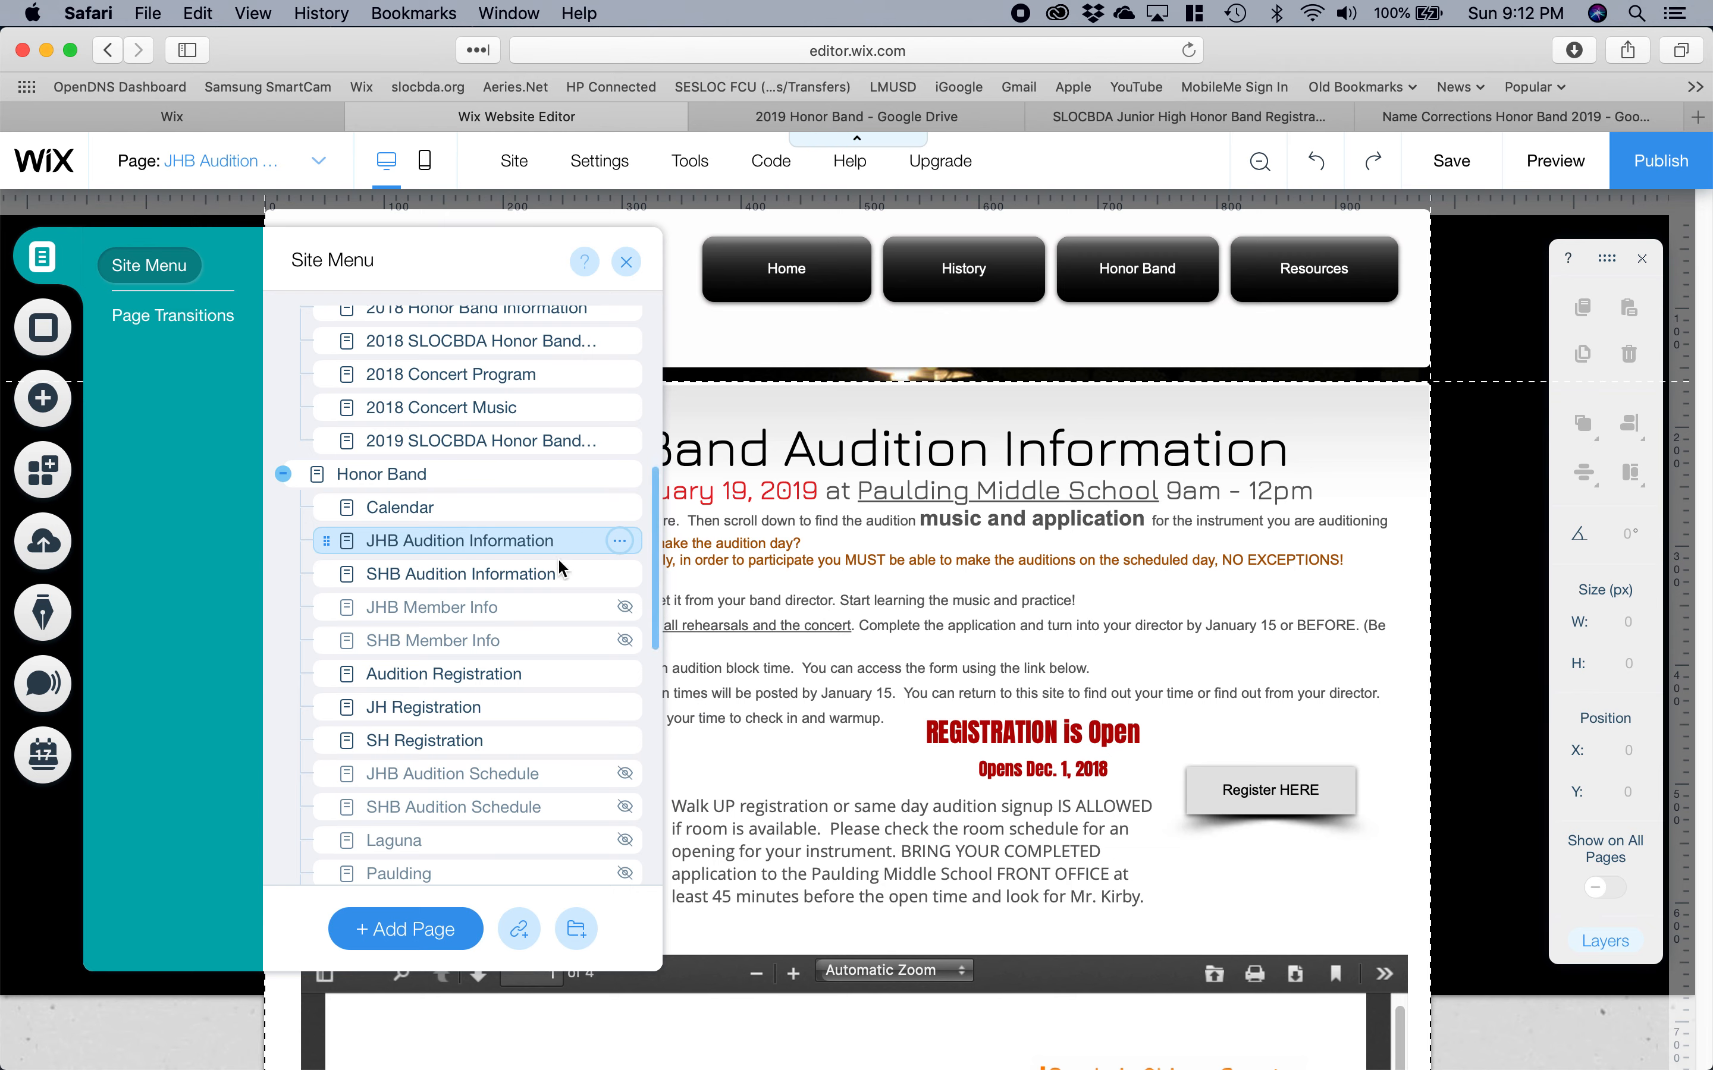
View the hidden JHB Member Info and SHB Member Info pages under Honor Band.
click(531, 579)
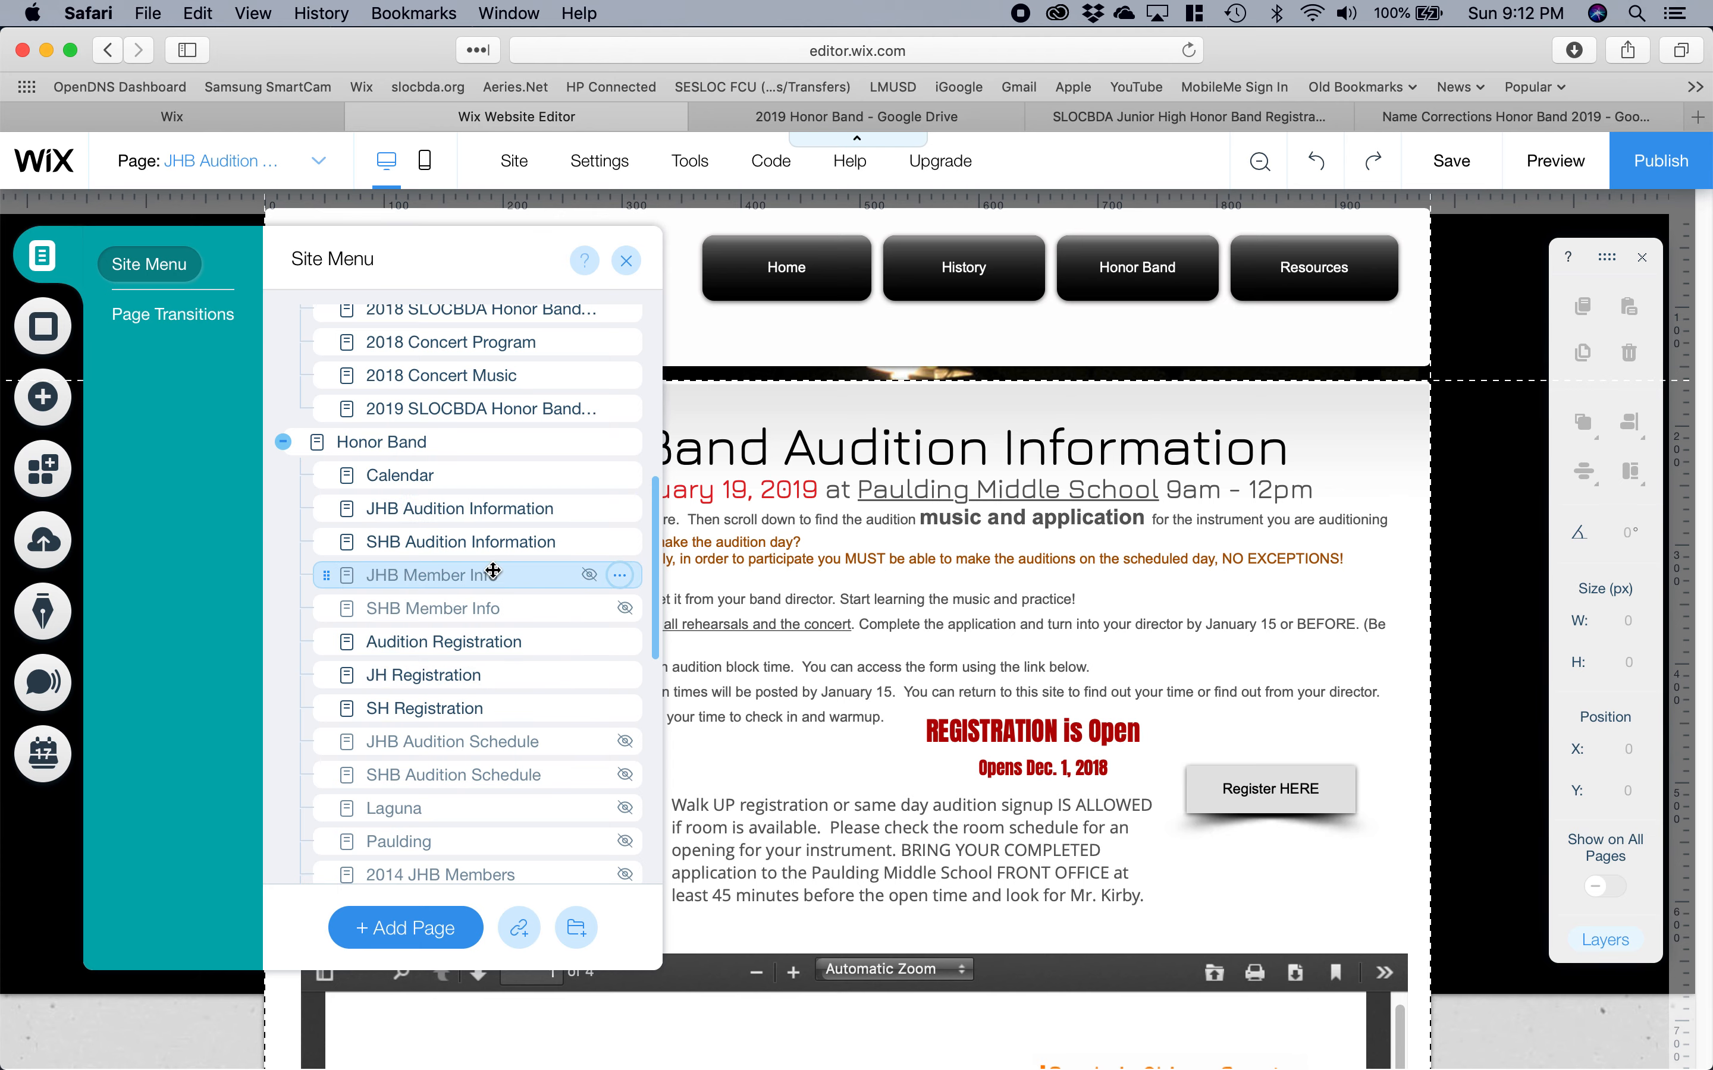
click(552, 575)
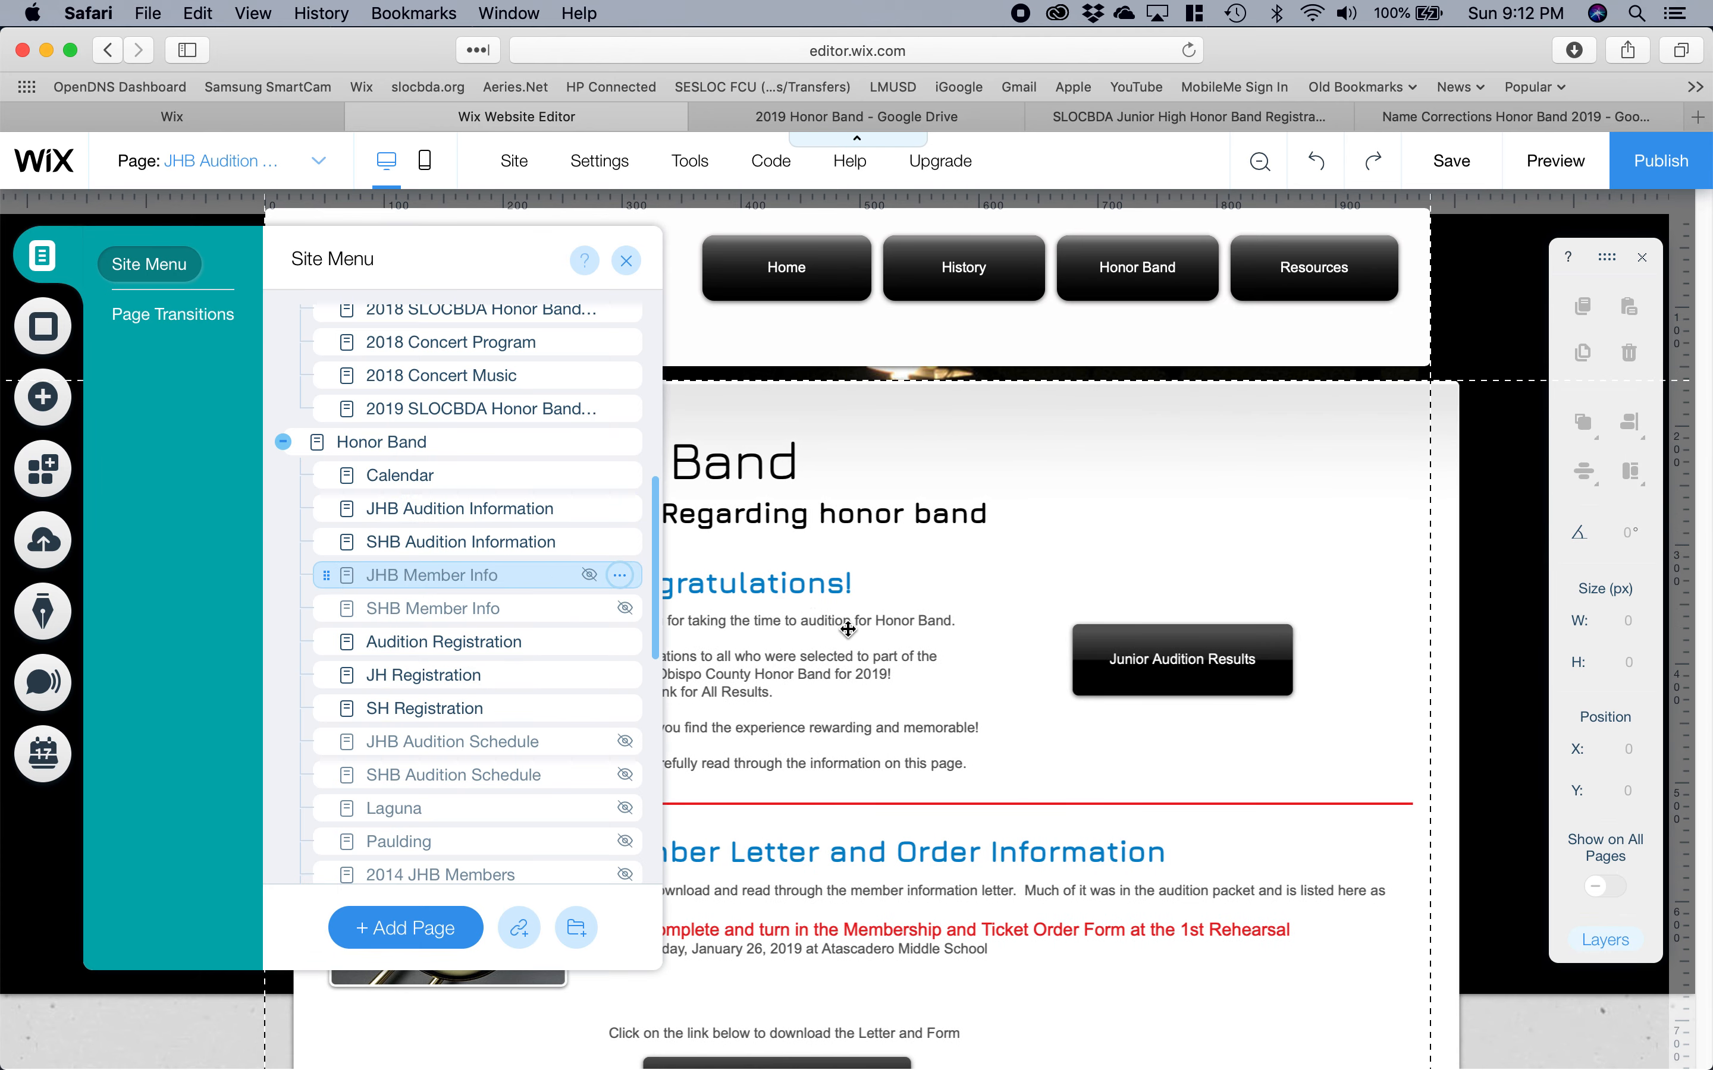
scroll(848, 629, down, 5)
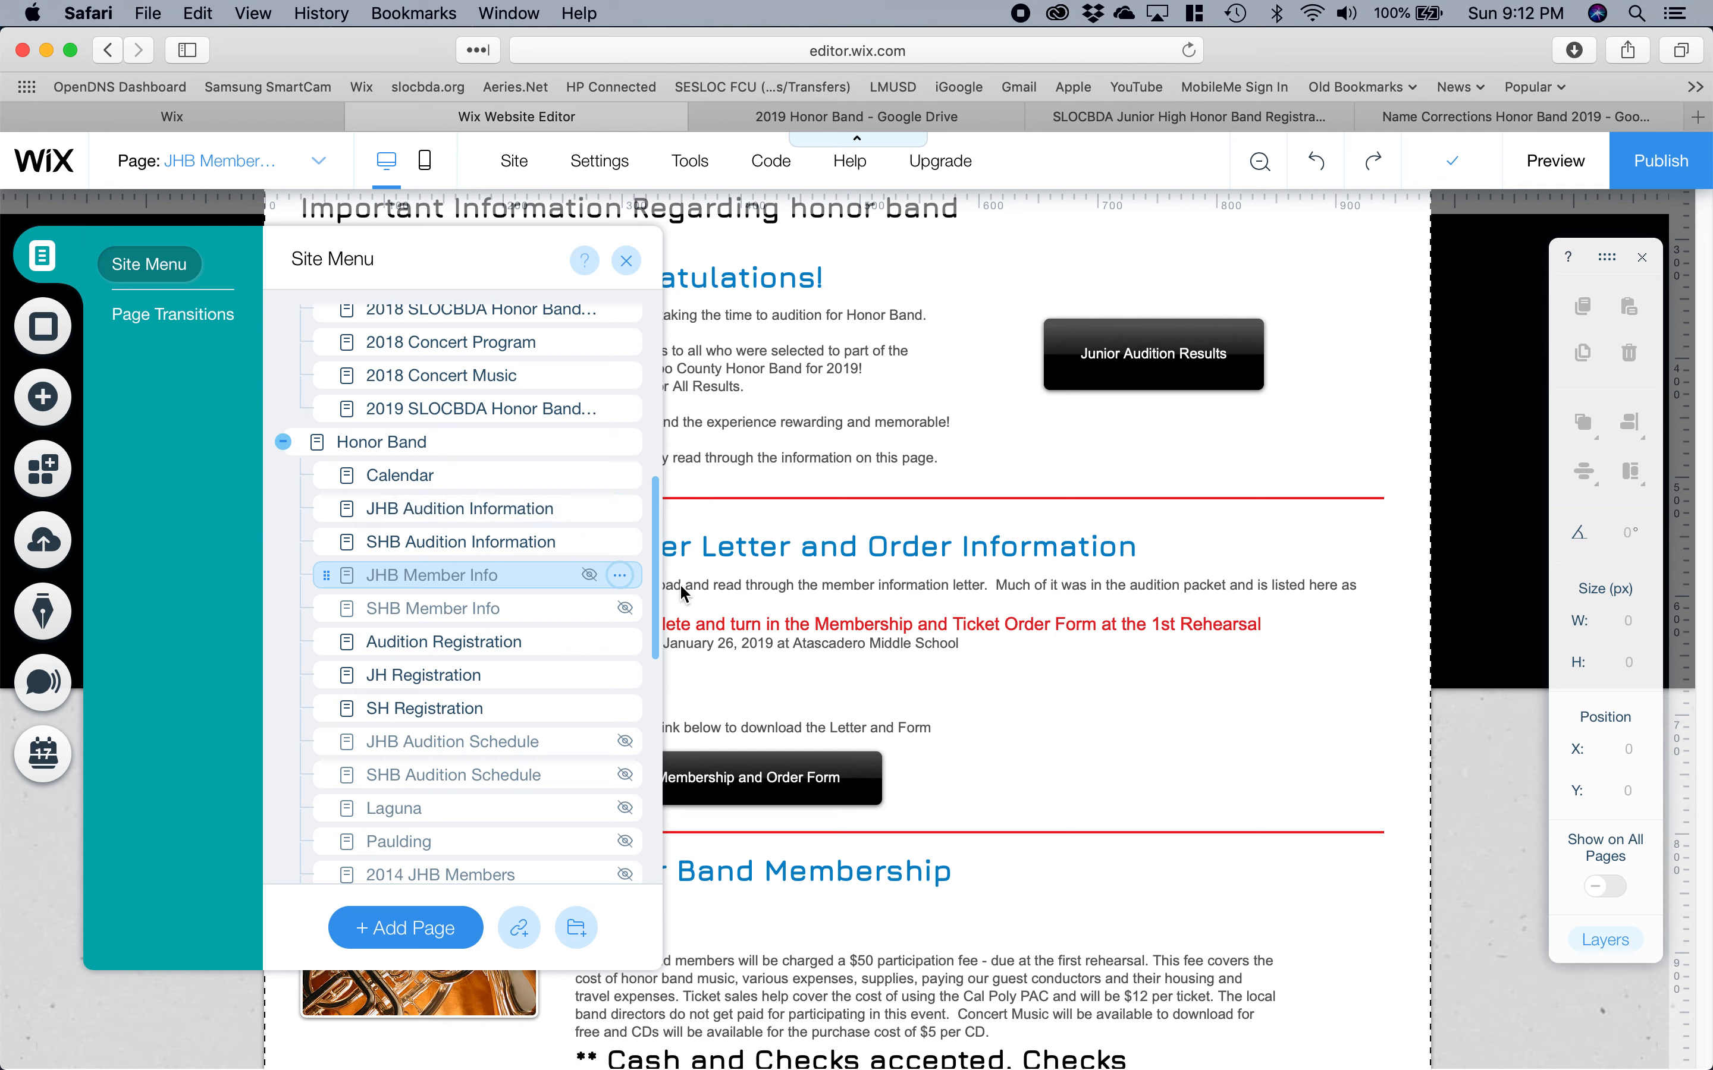
click(621, 575)
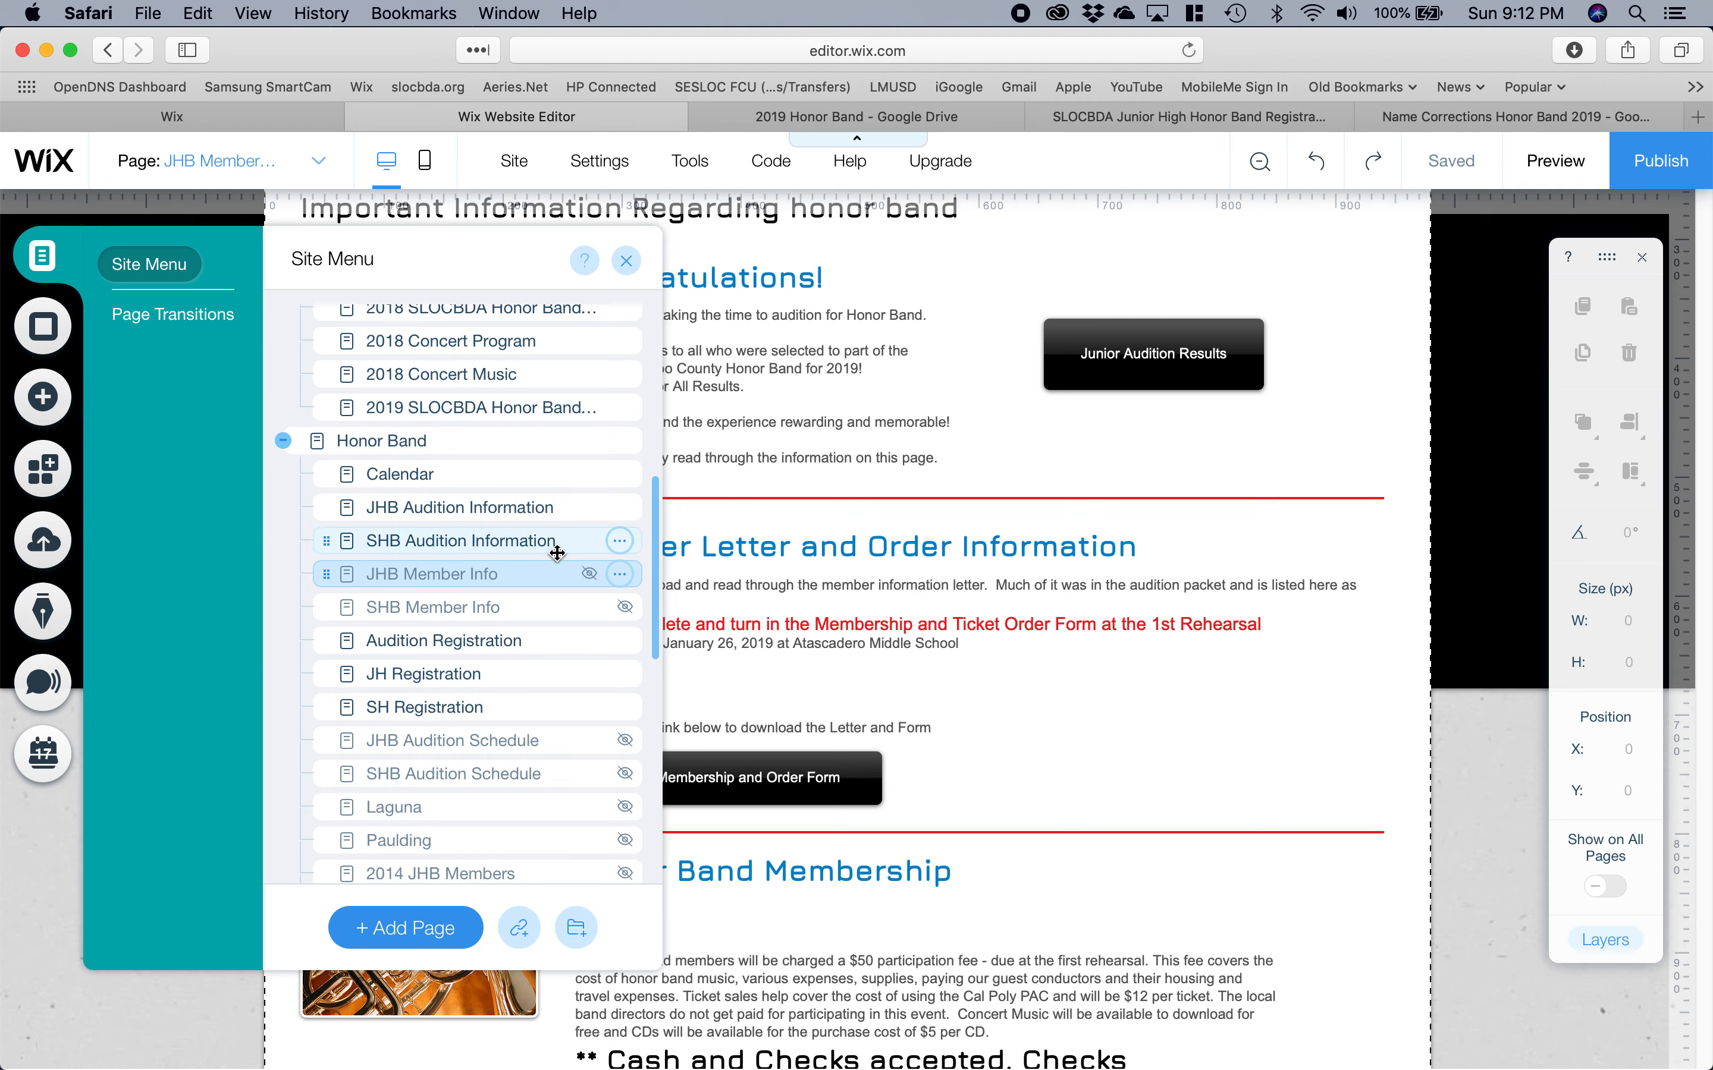
scroll(558, 553, down, 5)
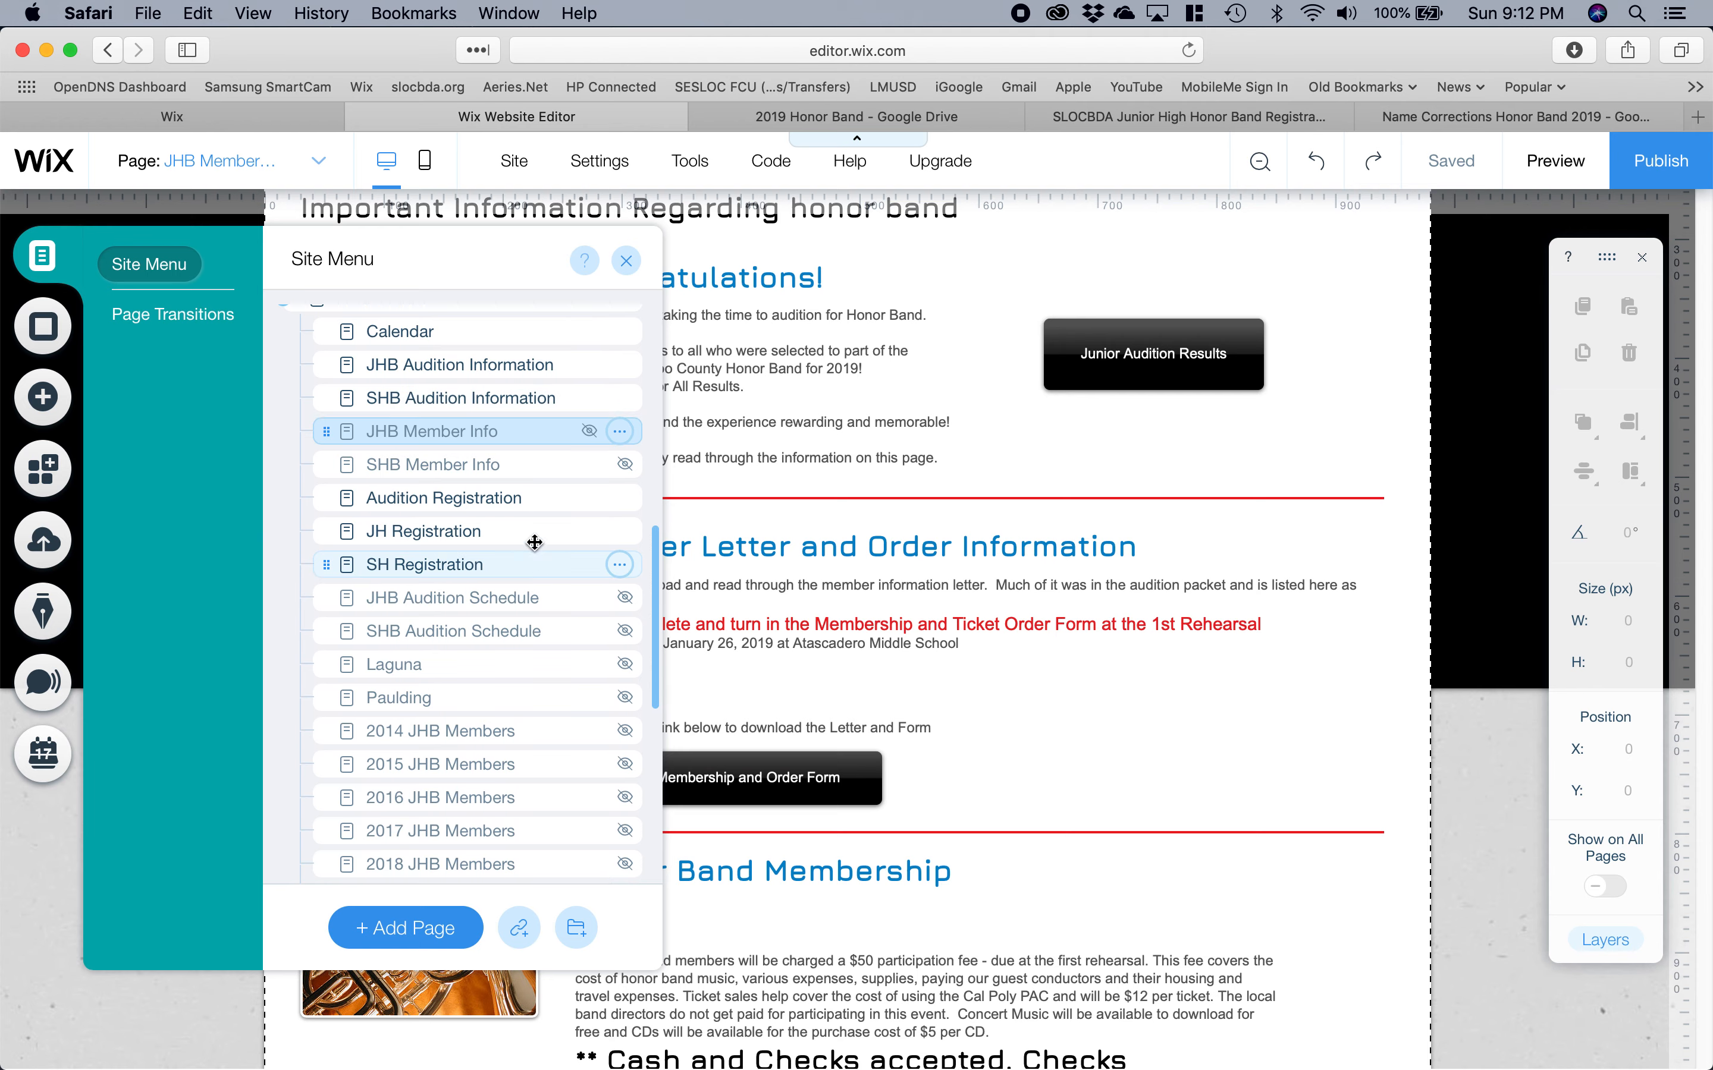
scroll(524, 552, down, 1)
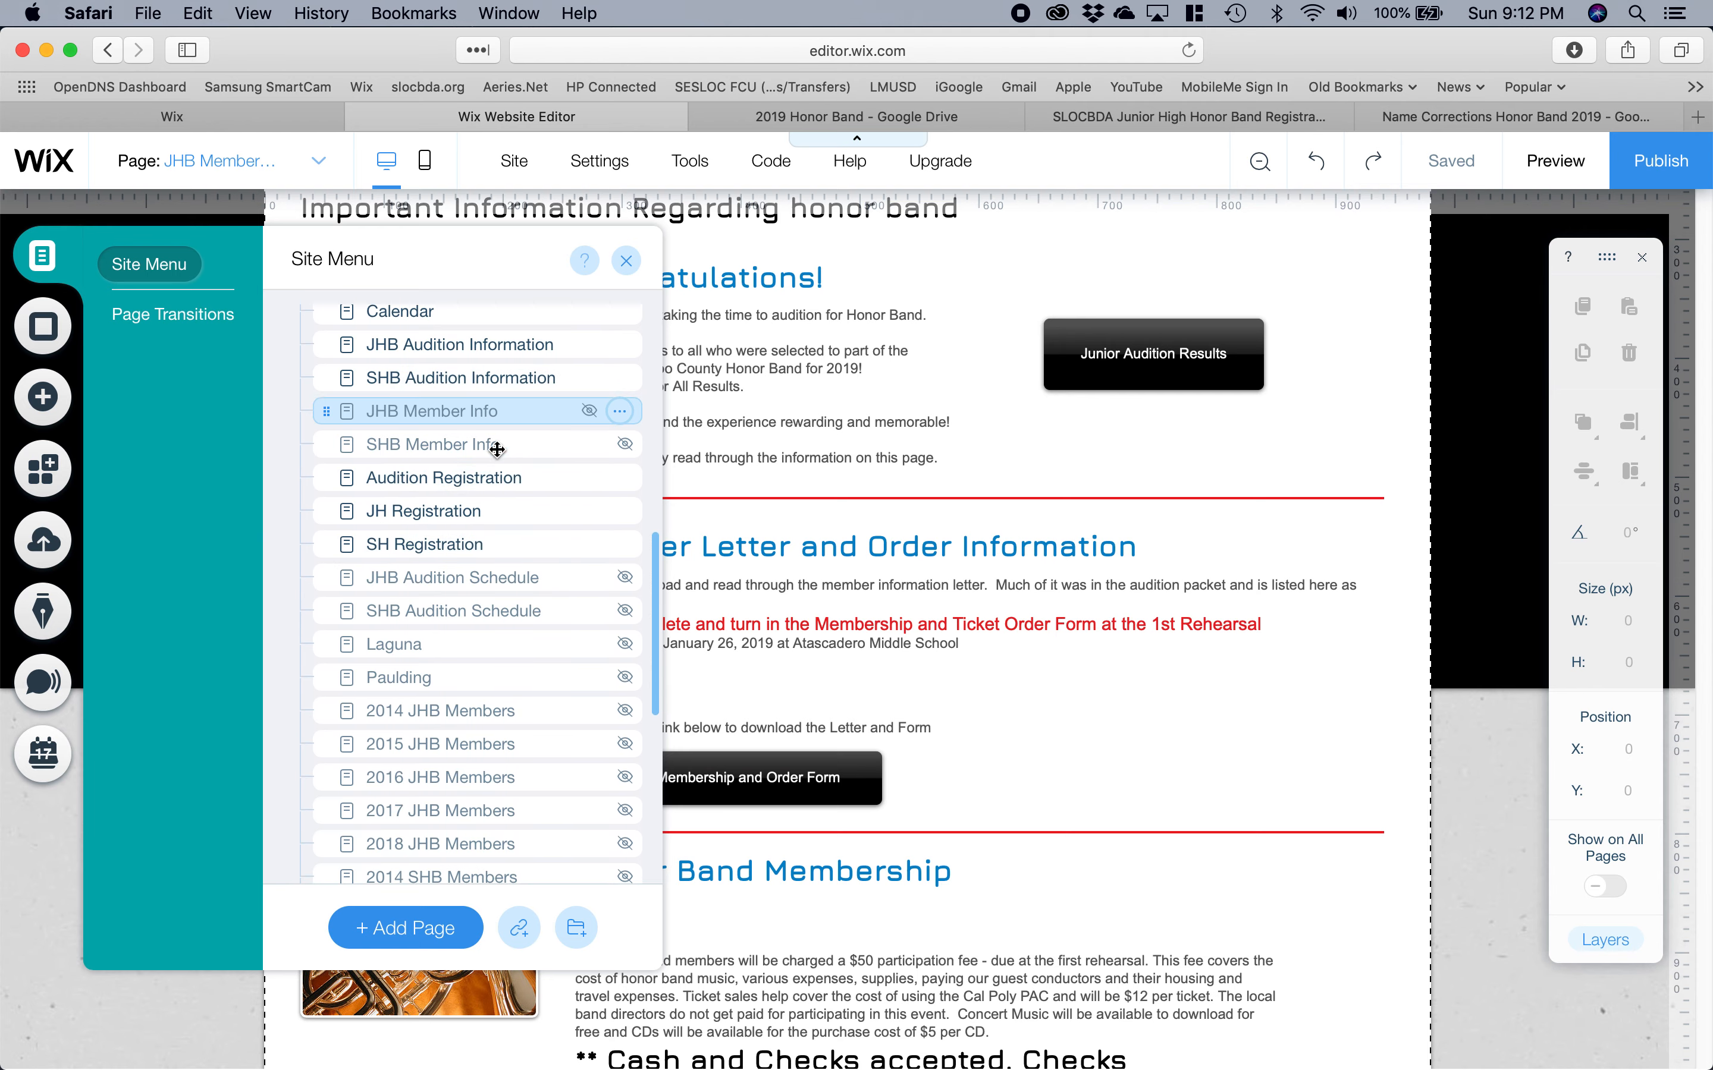
click(492, 435)
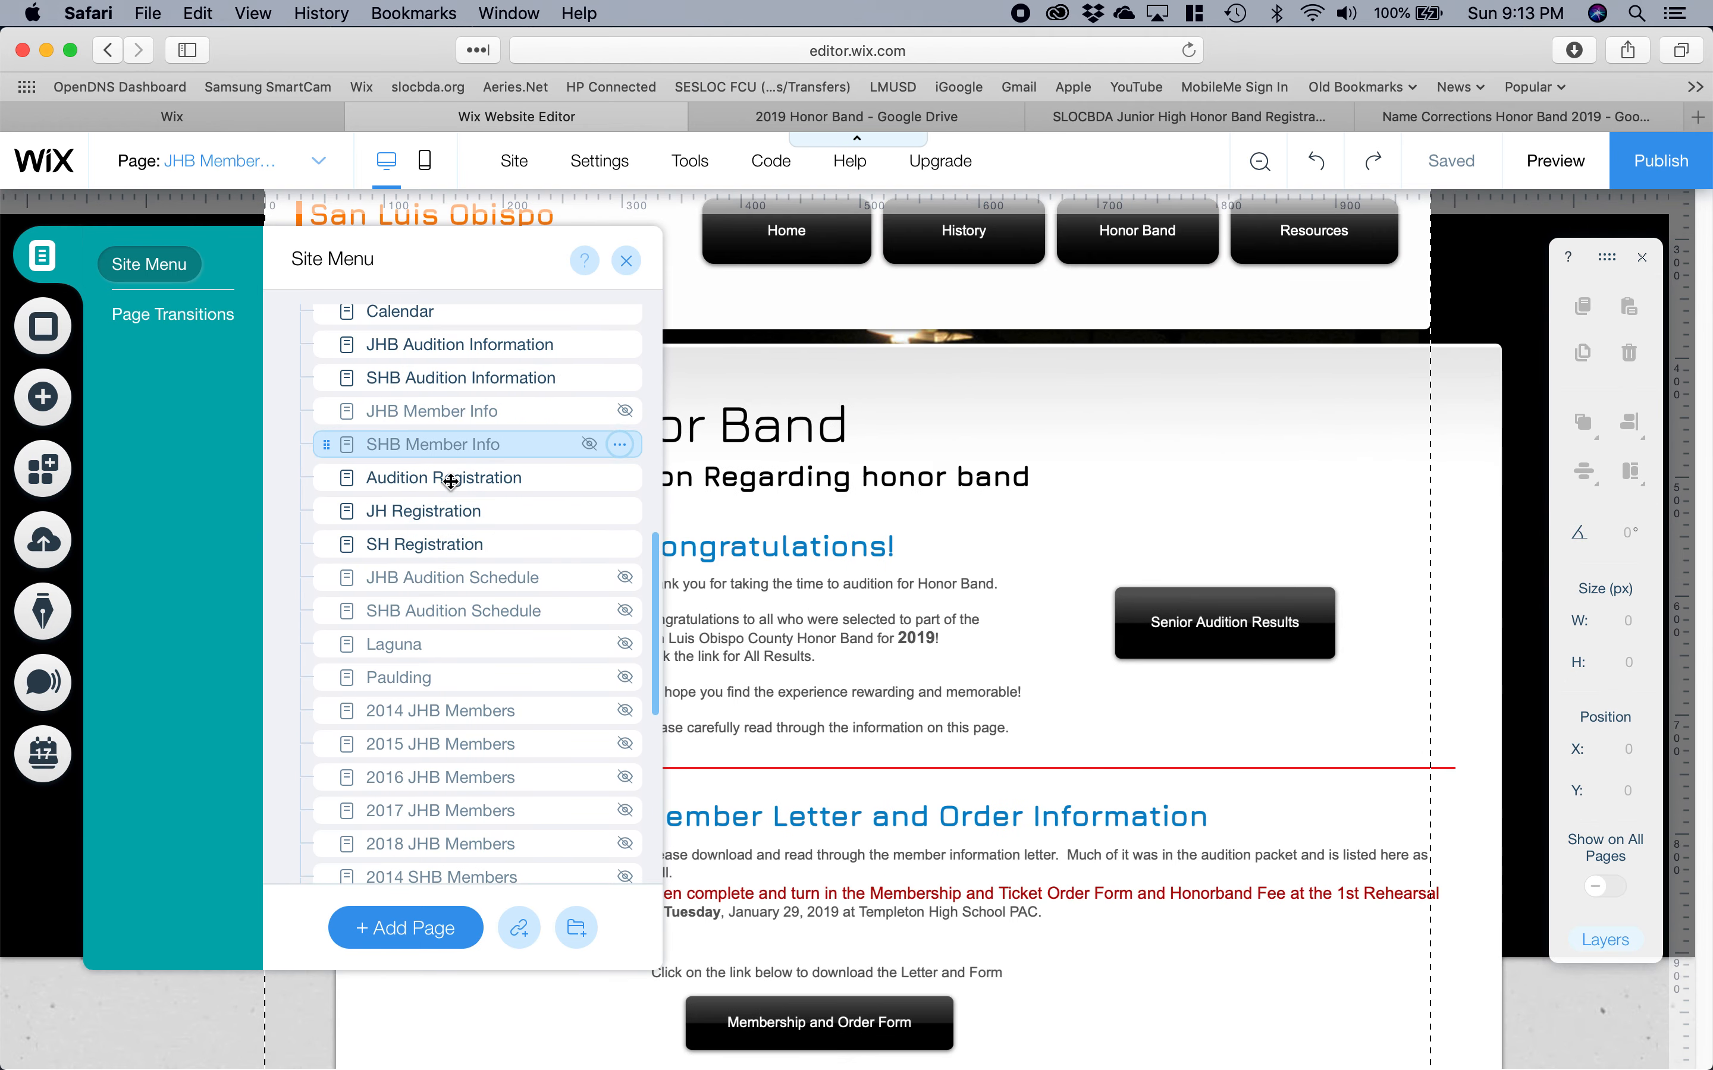
Look through the full page list and view the Paulding and Laguna school map pages, closing the list on Paulding.
scroll(427, 458, up, 10)
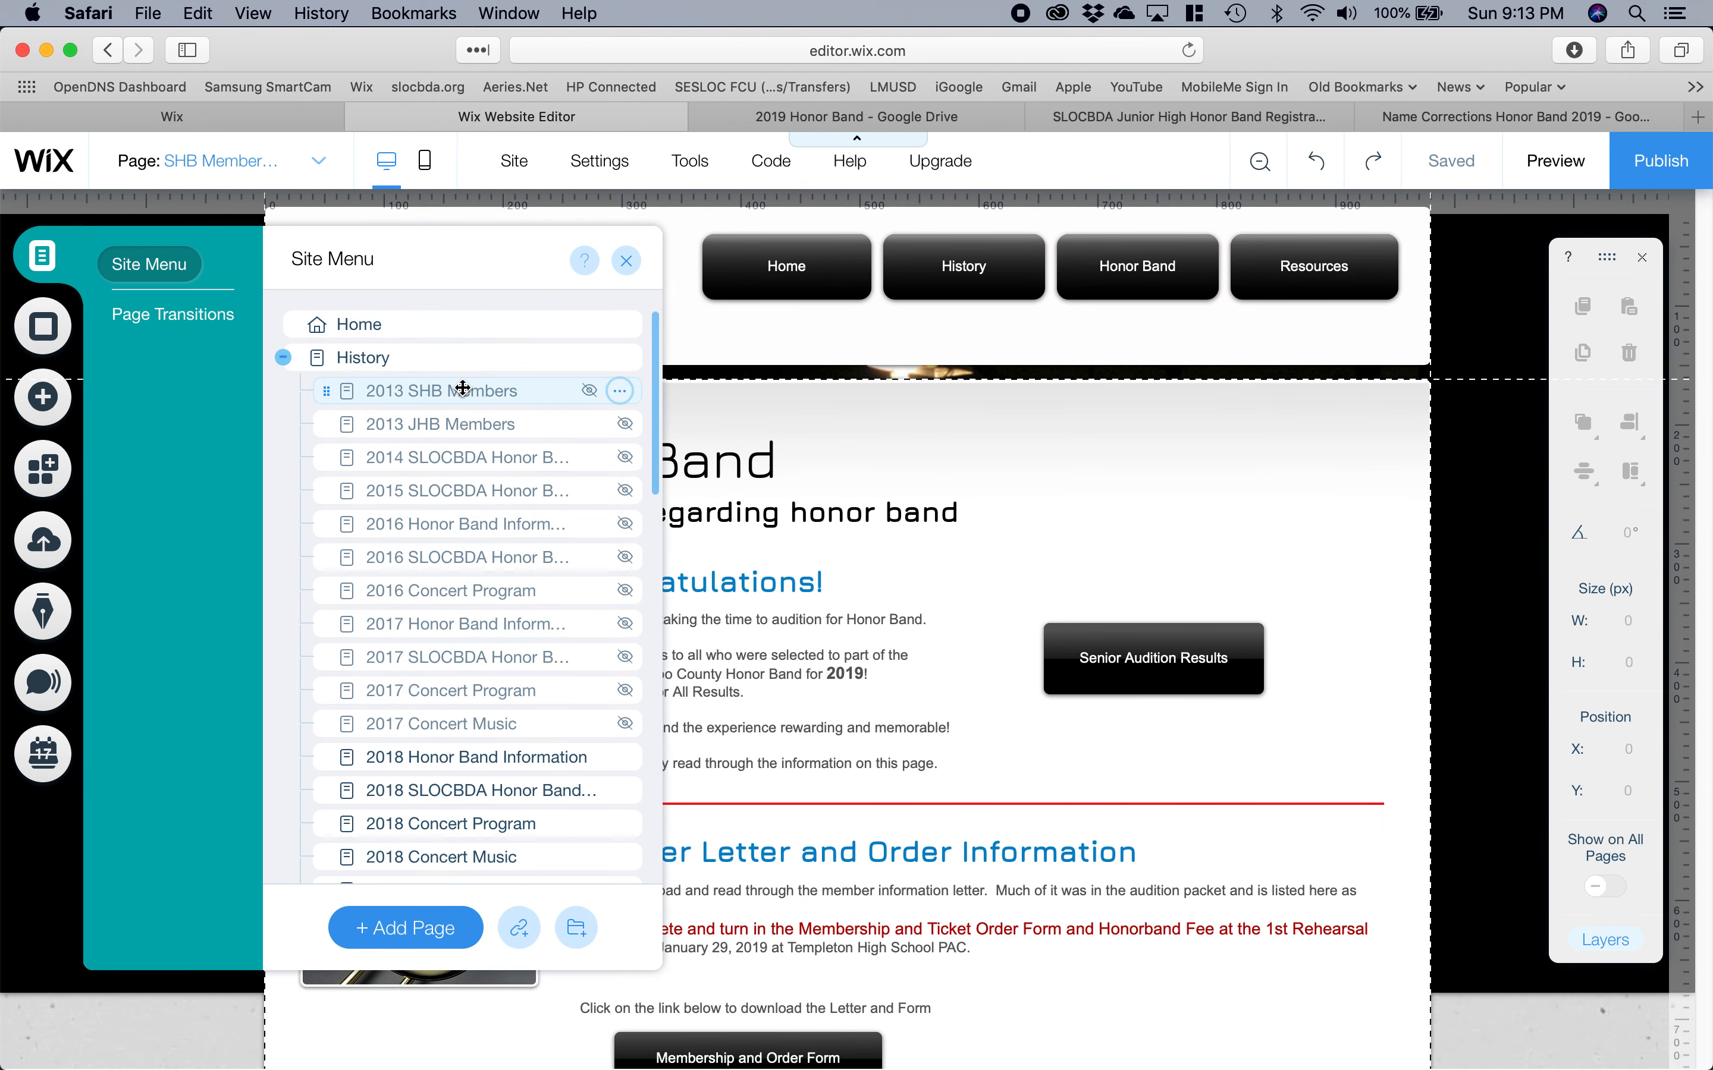
scroll(470, 558, down, 4)
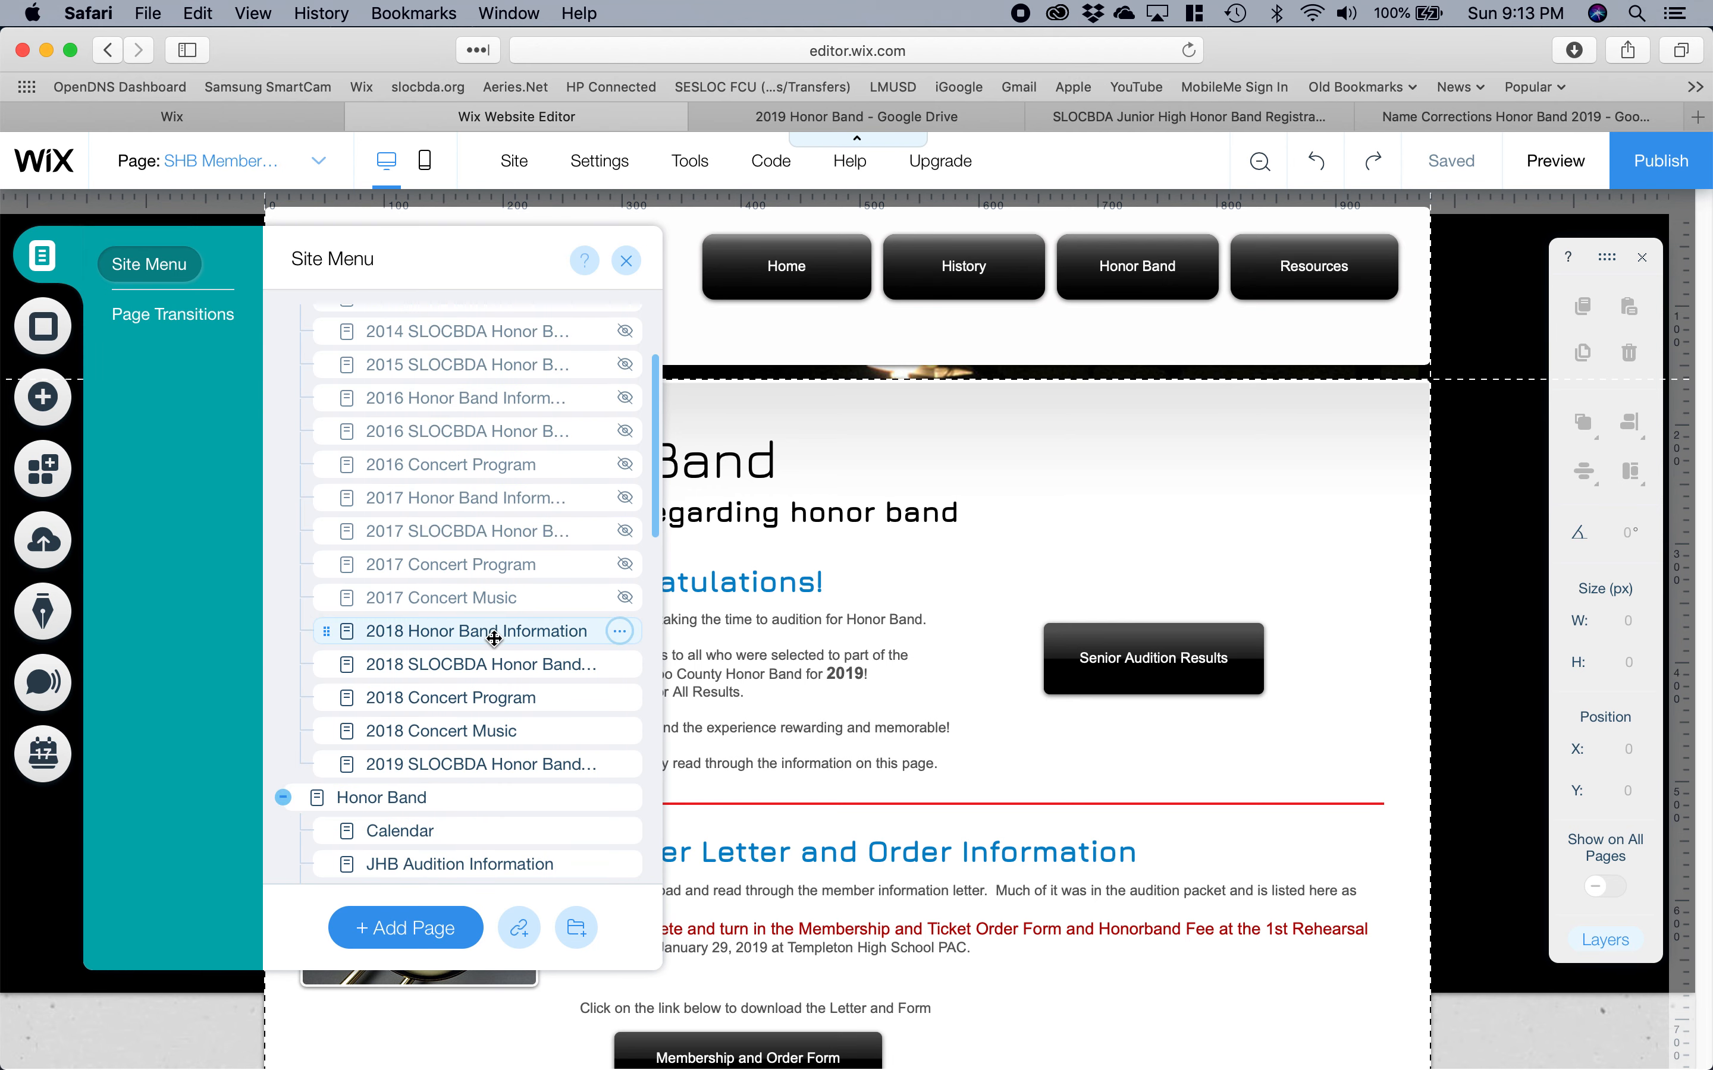
scroll(494, 639, down, 3)
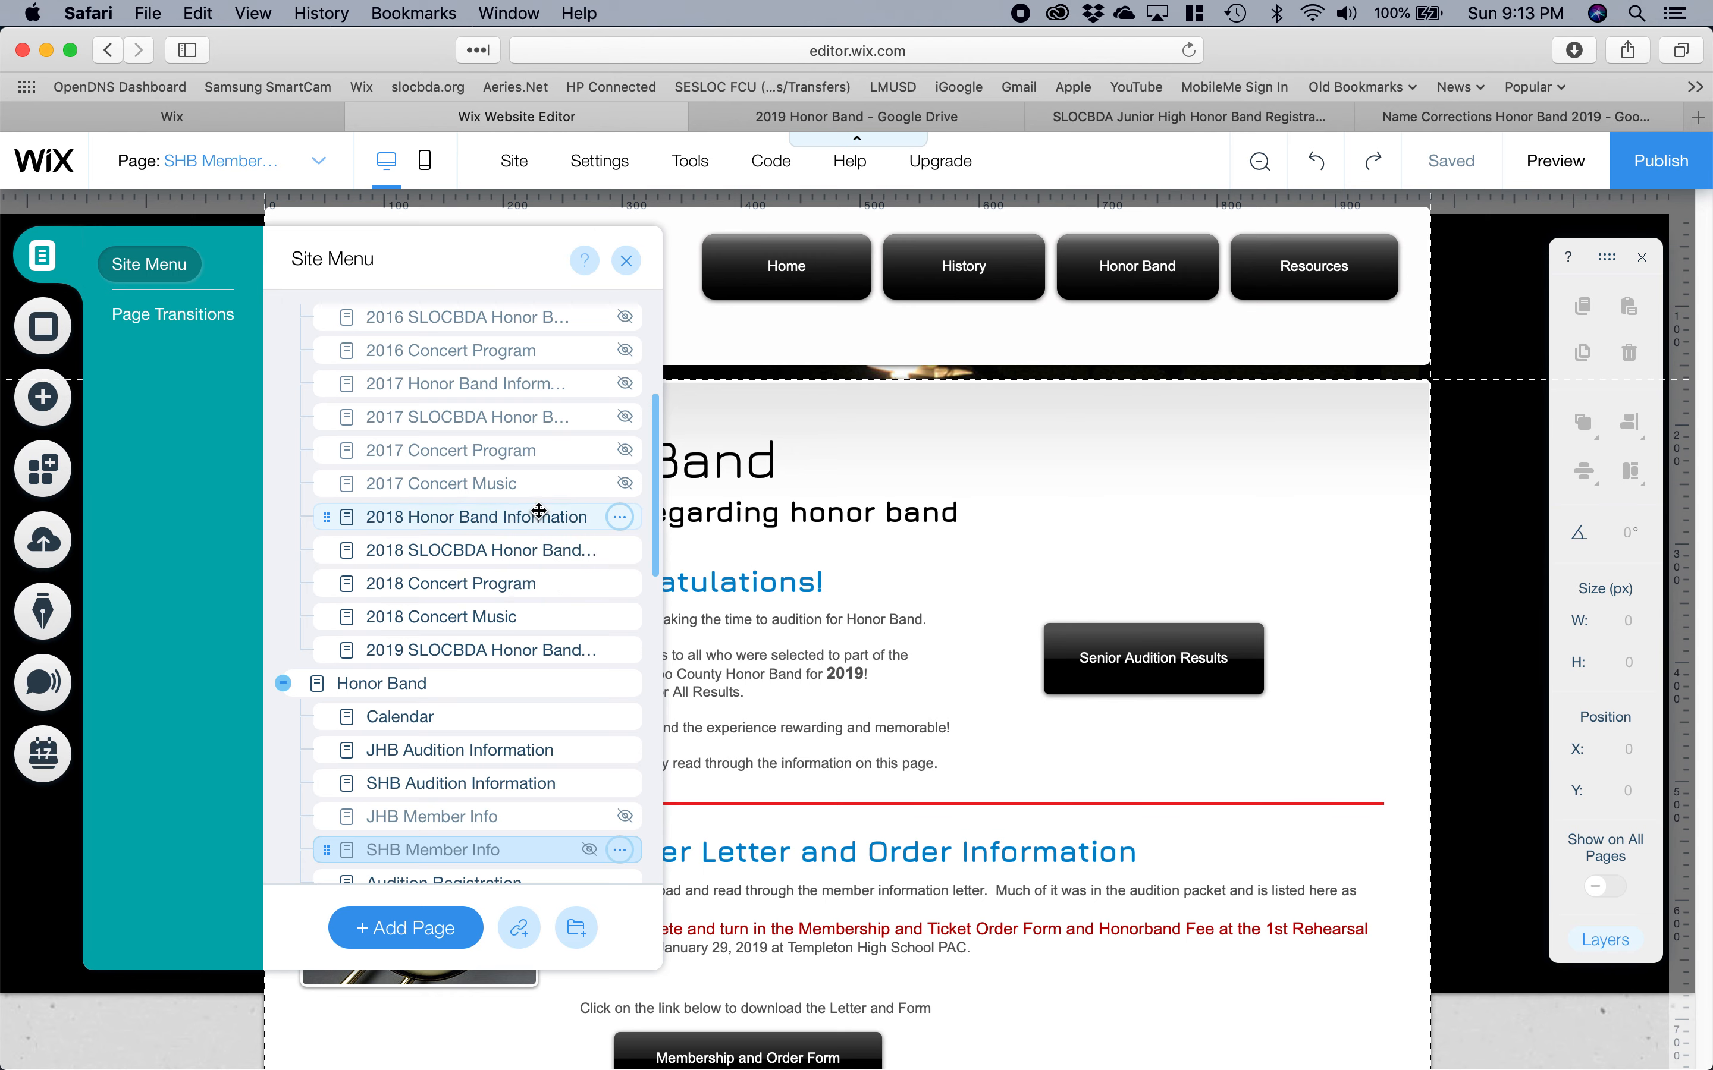
scroll(517, 595, down, 5)
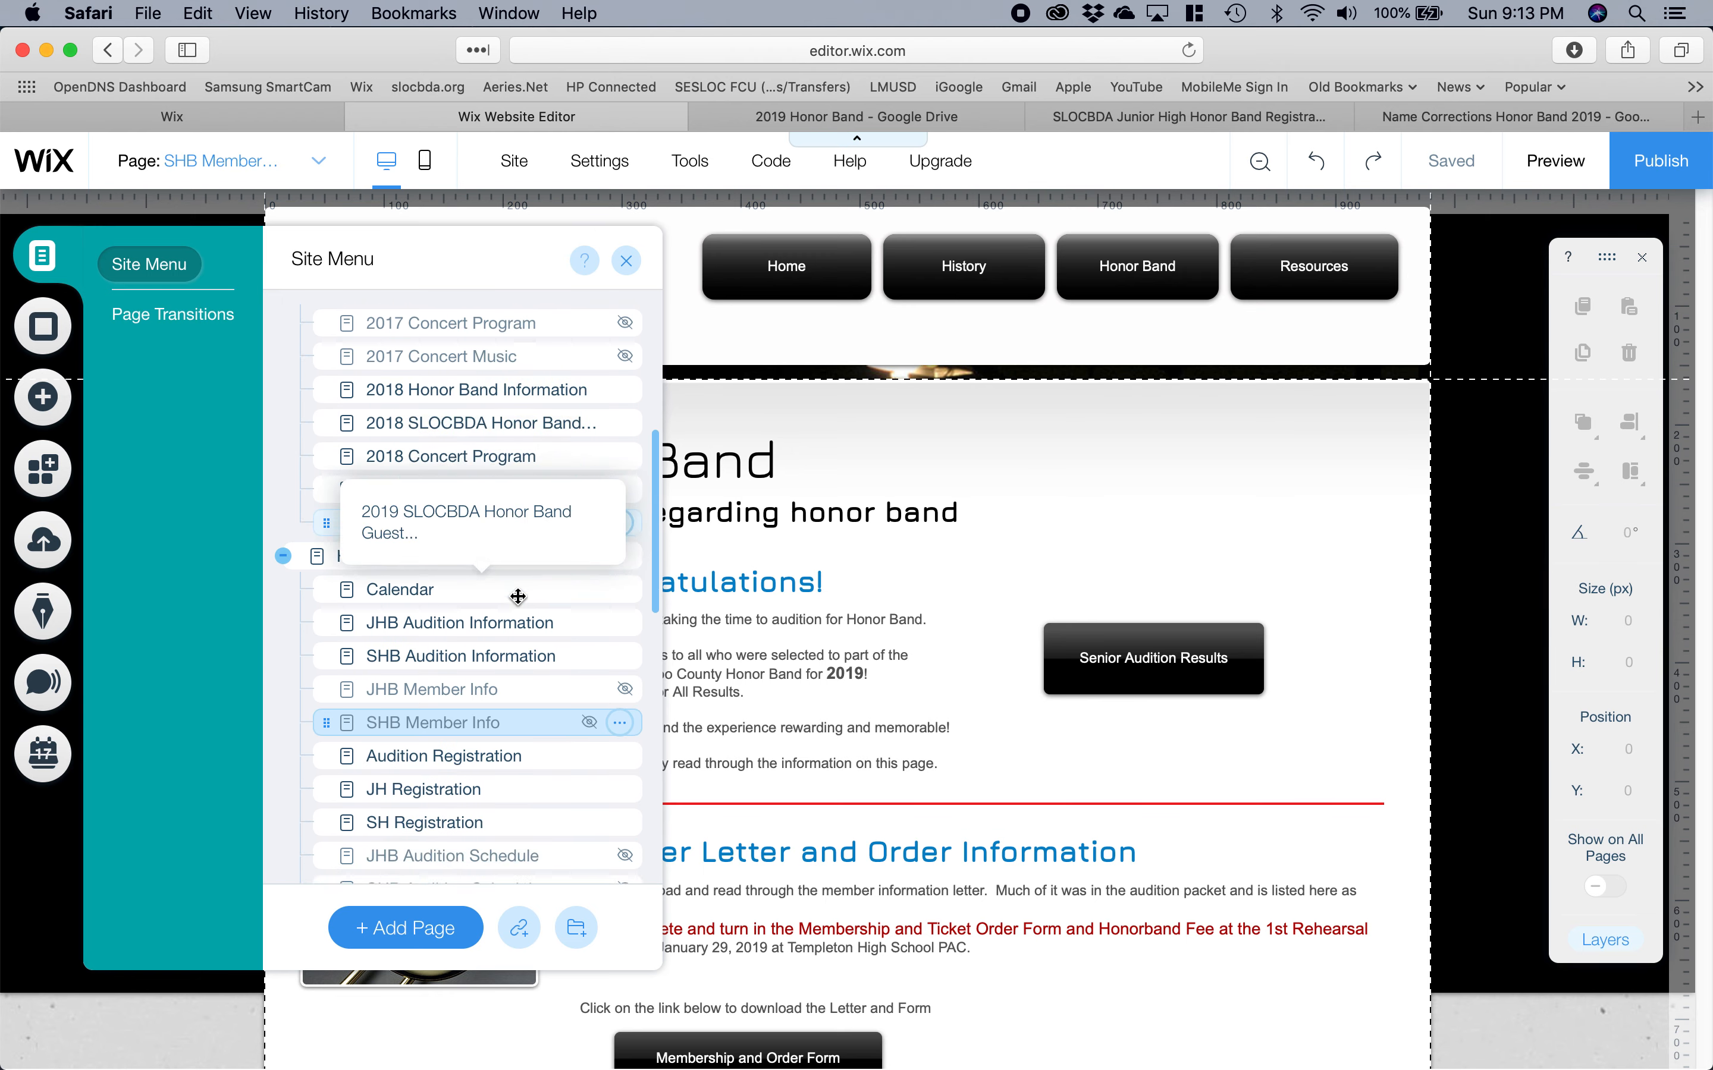
scroll(517, 596, down, 8)
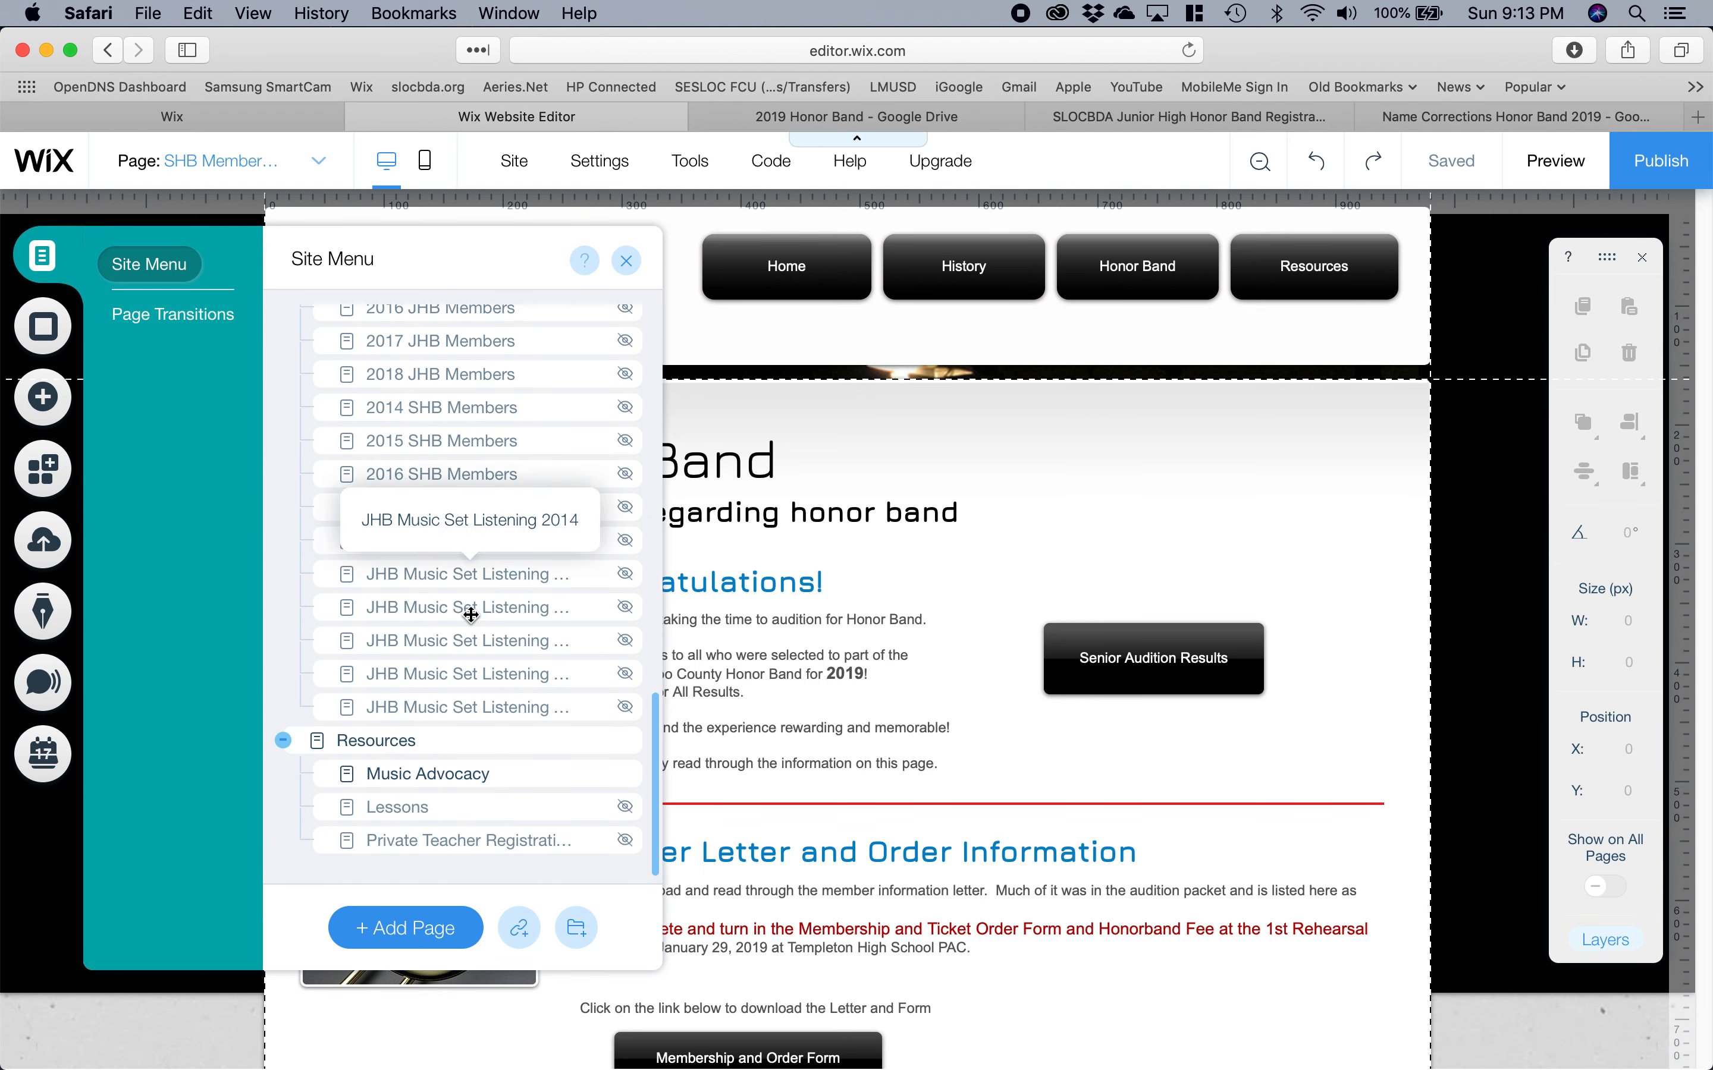
scroll(460, 547, up, 6)
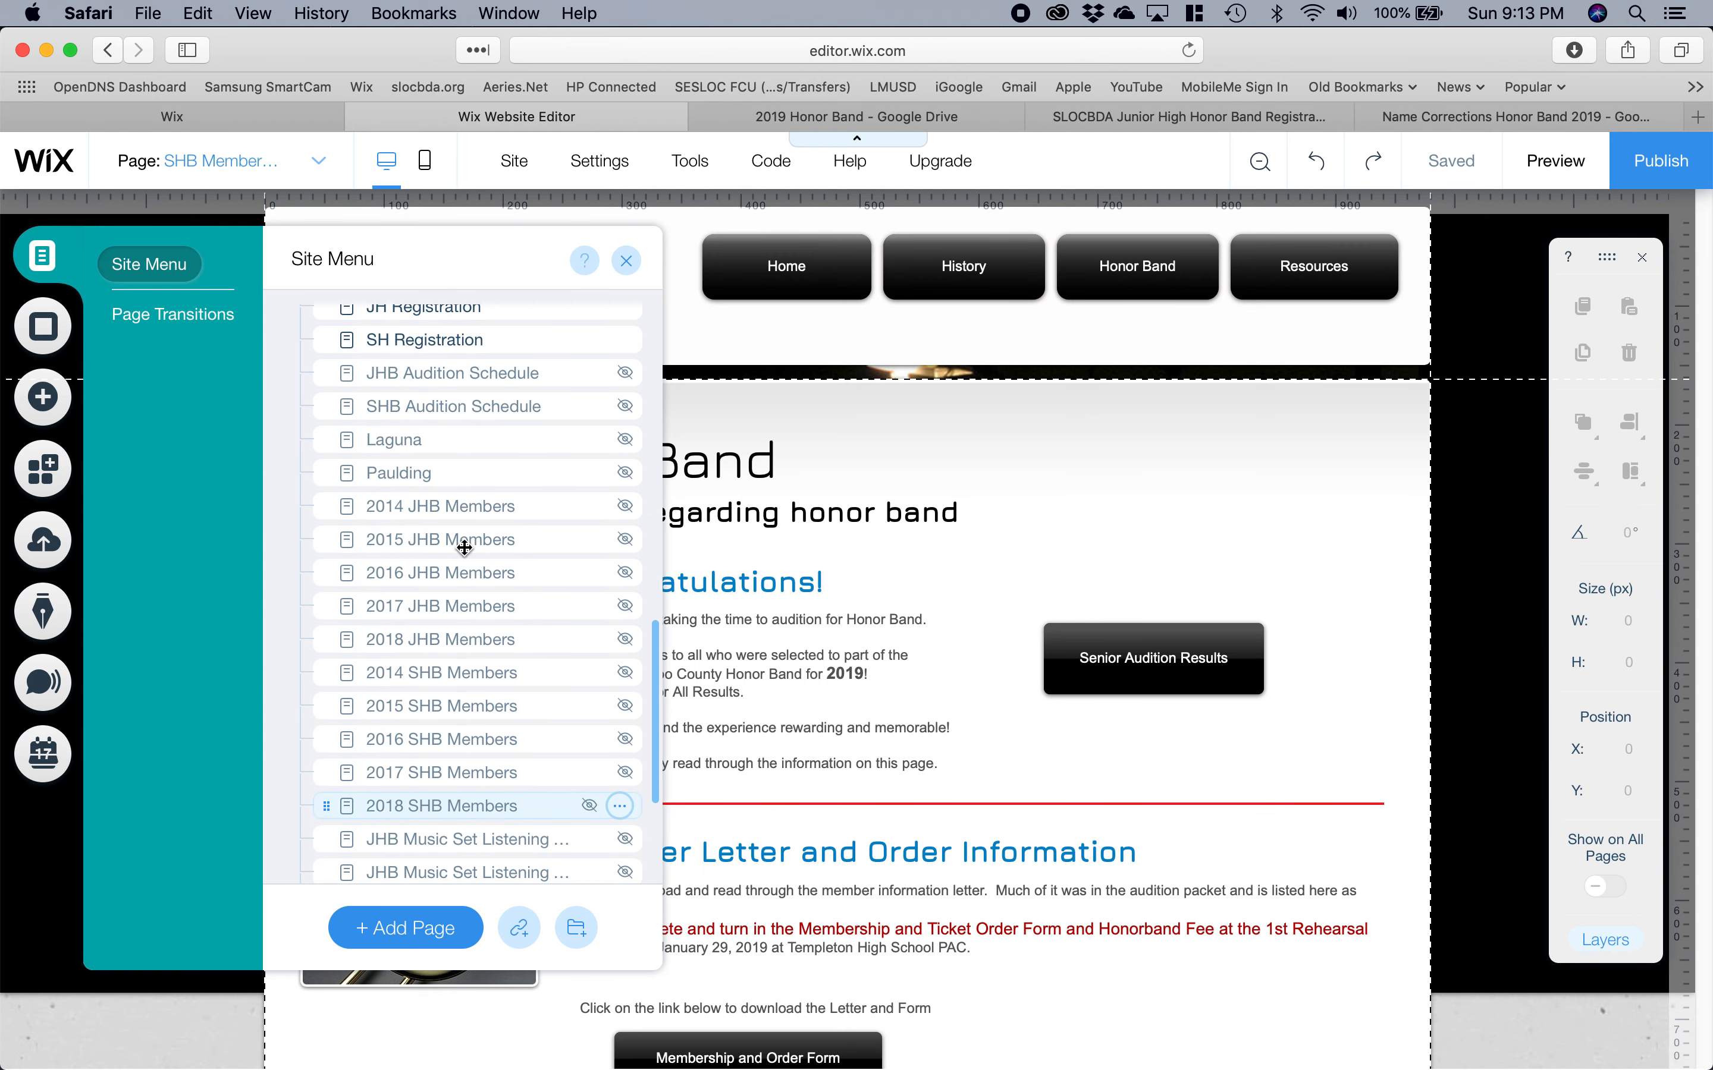
click(433, 469)
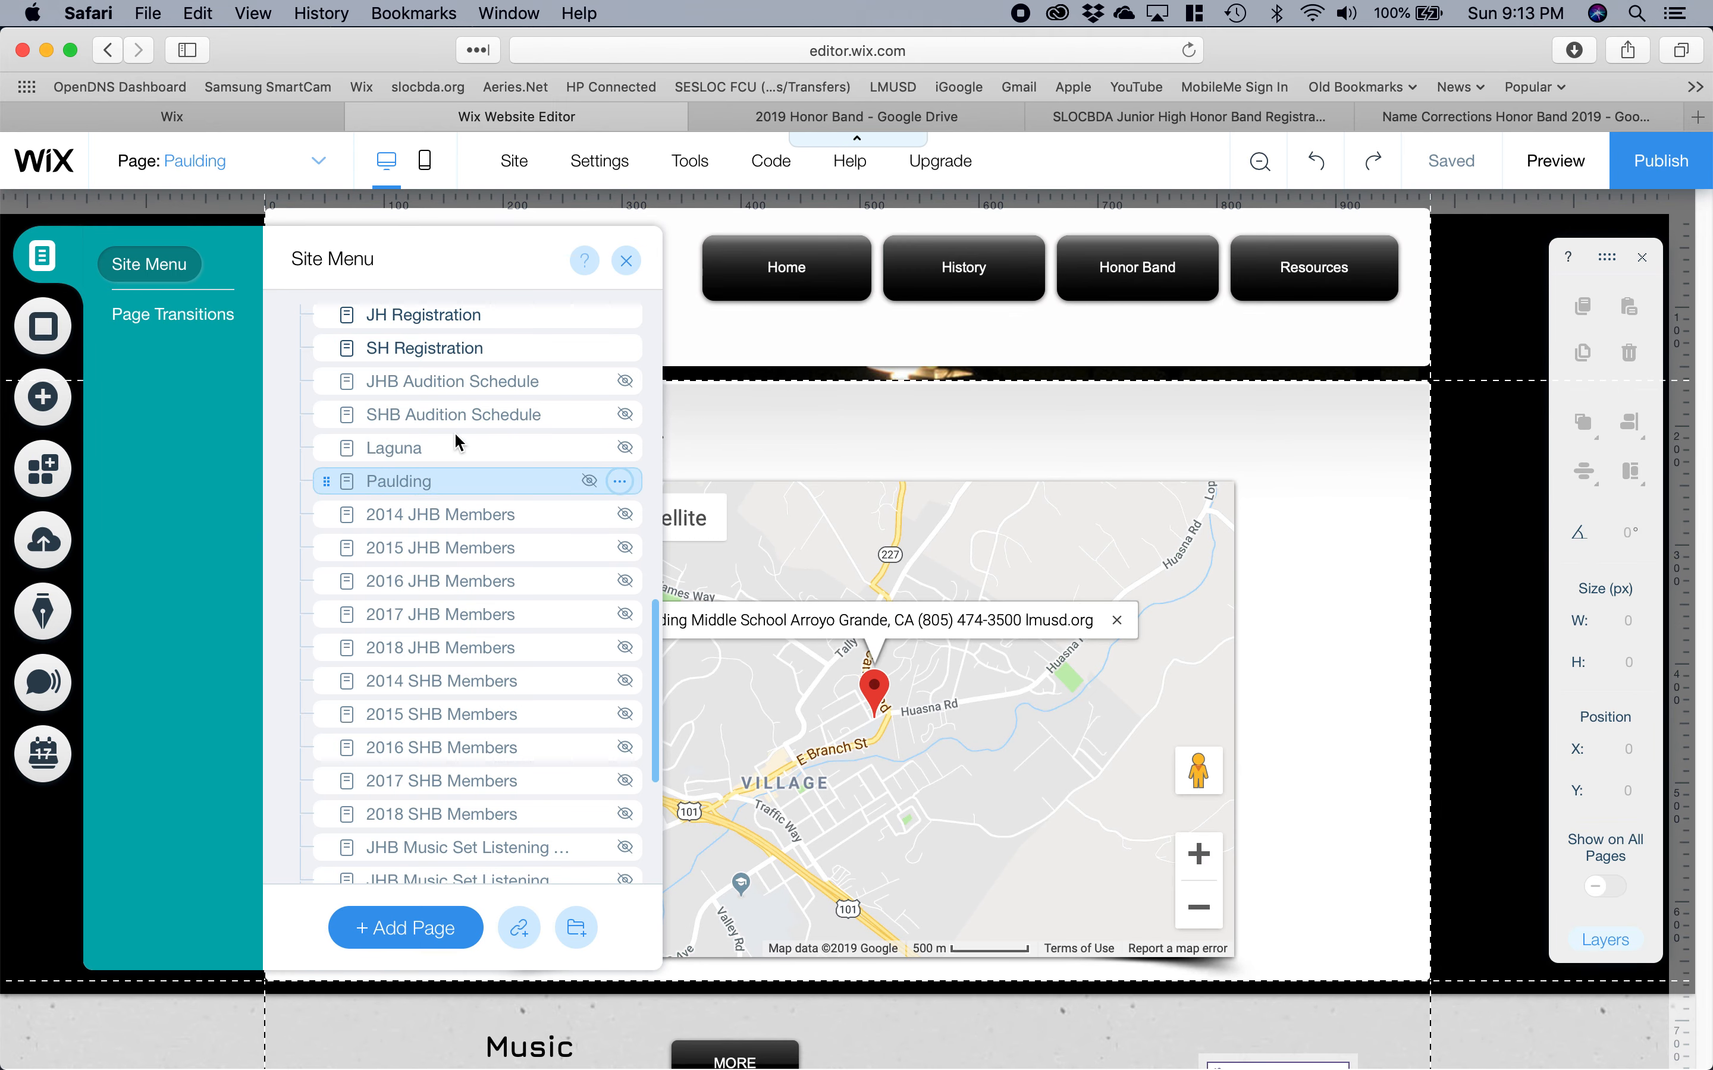
click(446, 448)
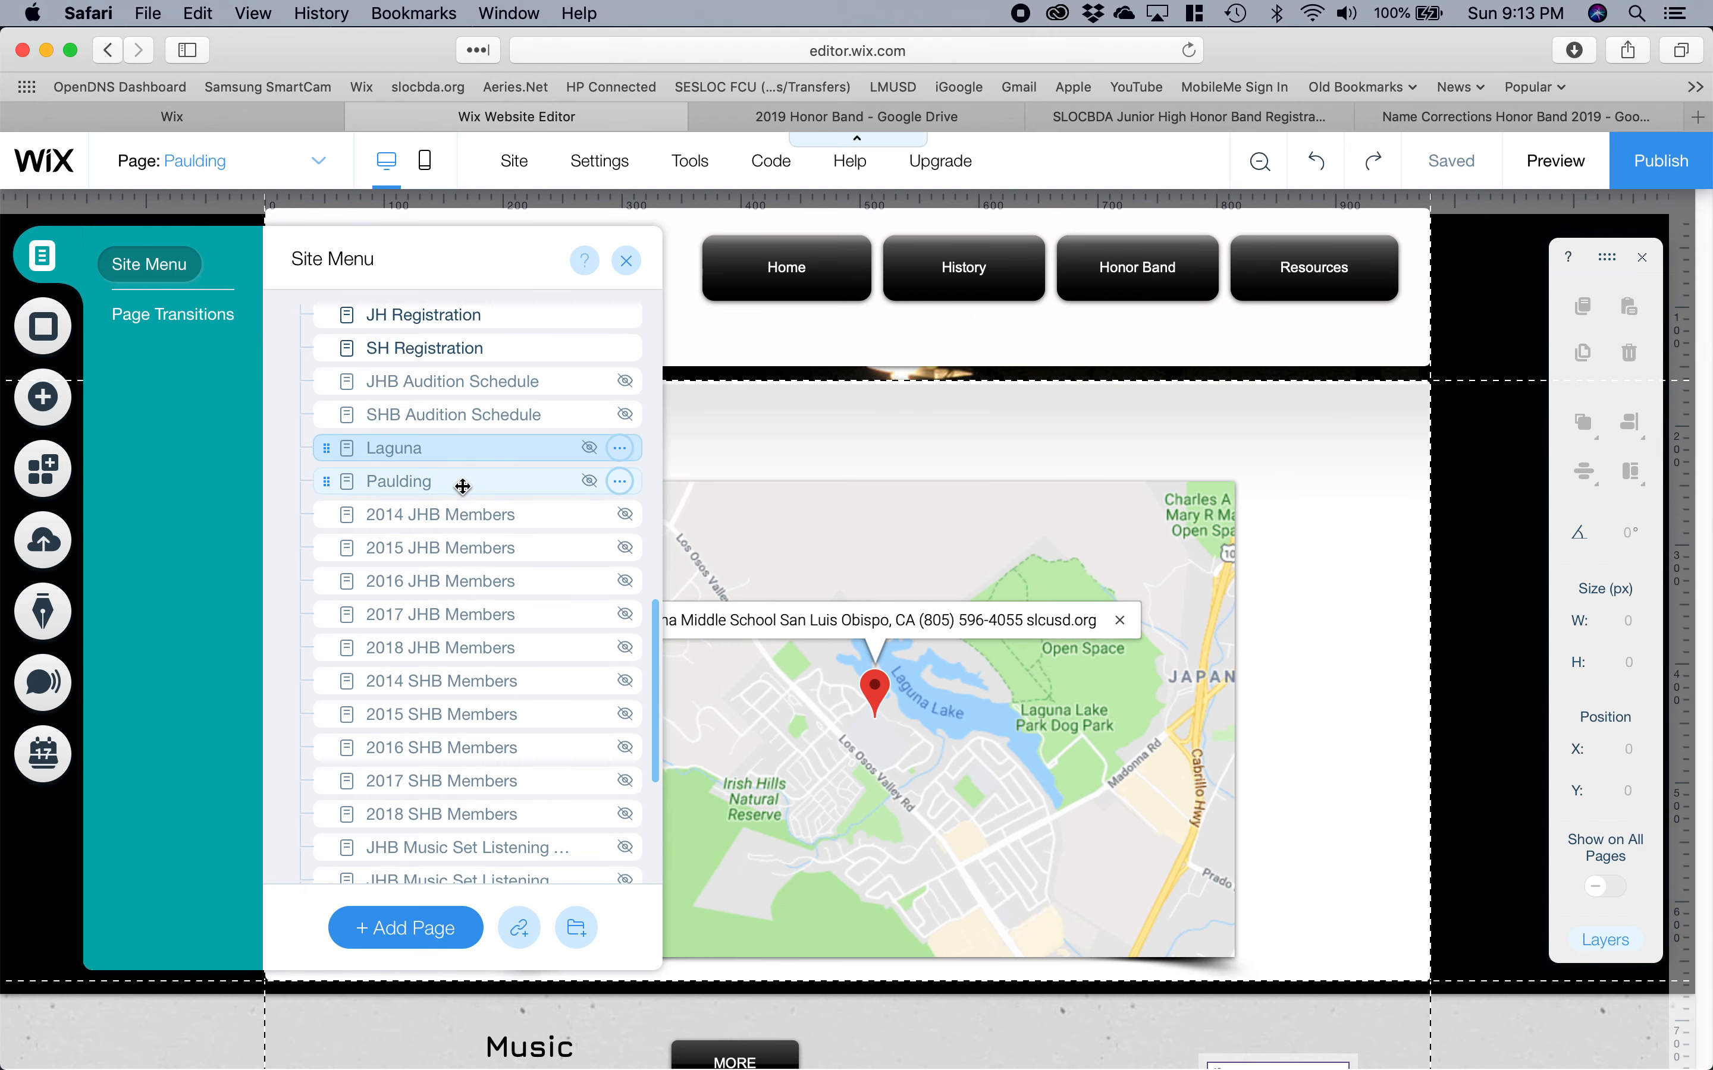
click(449, 482)
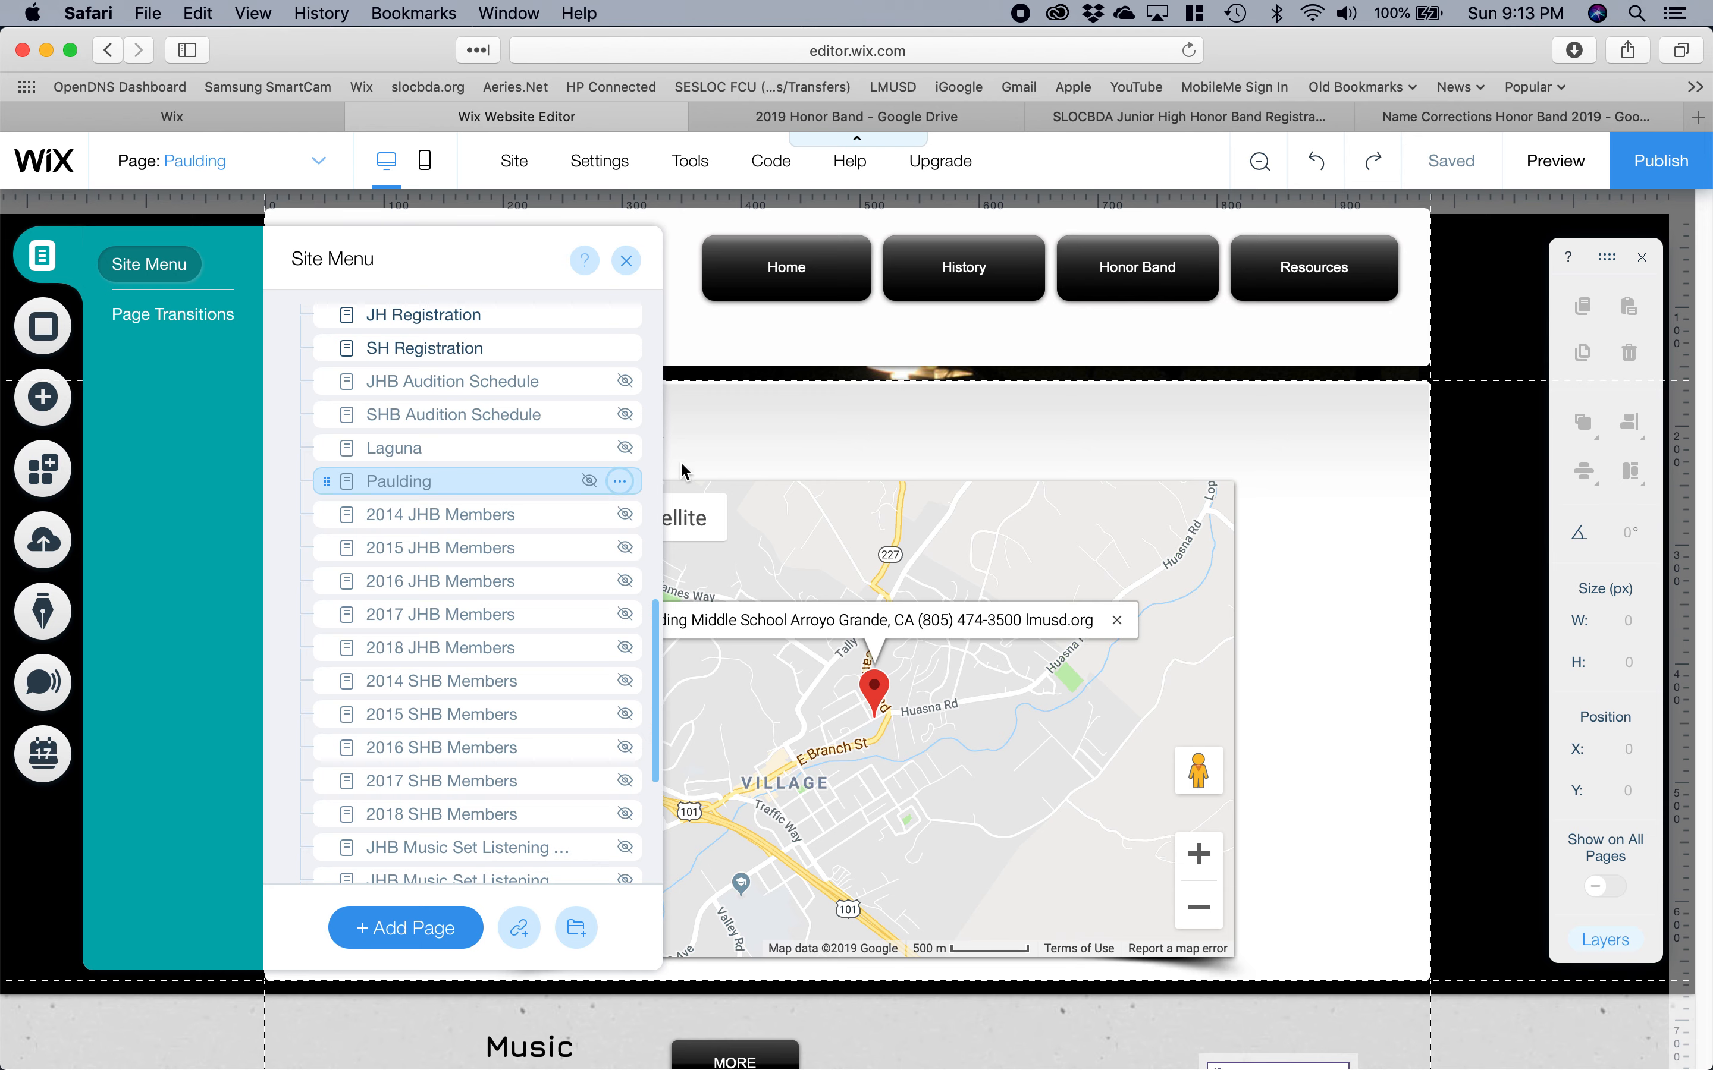
click(1376, 496)
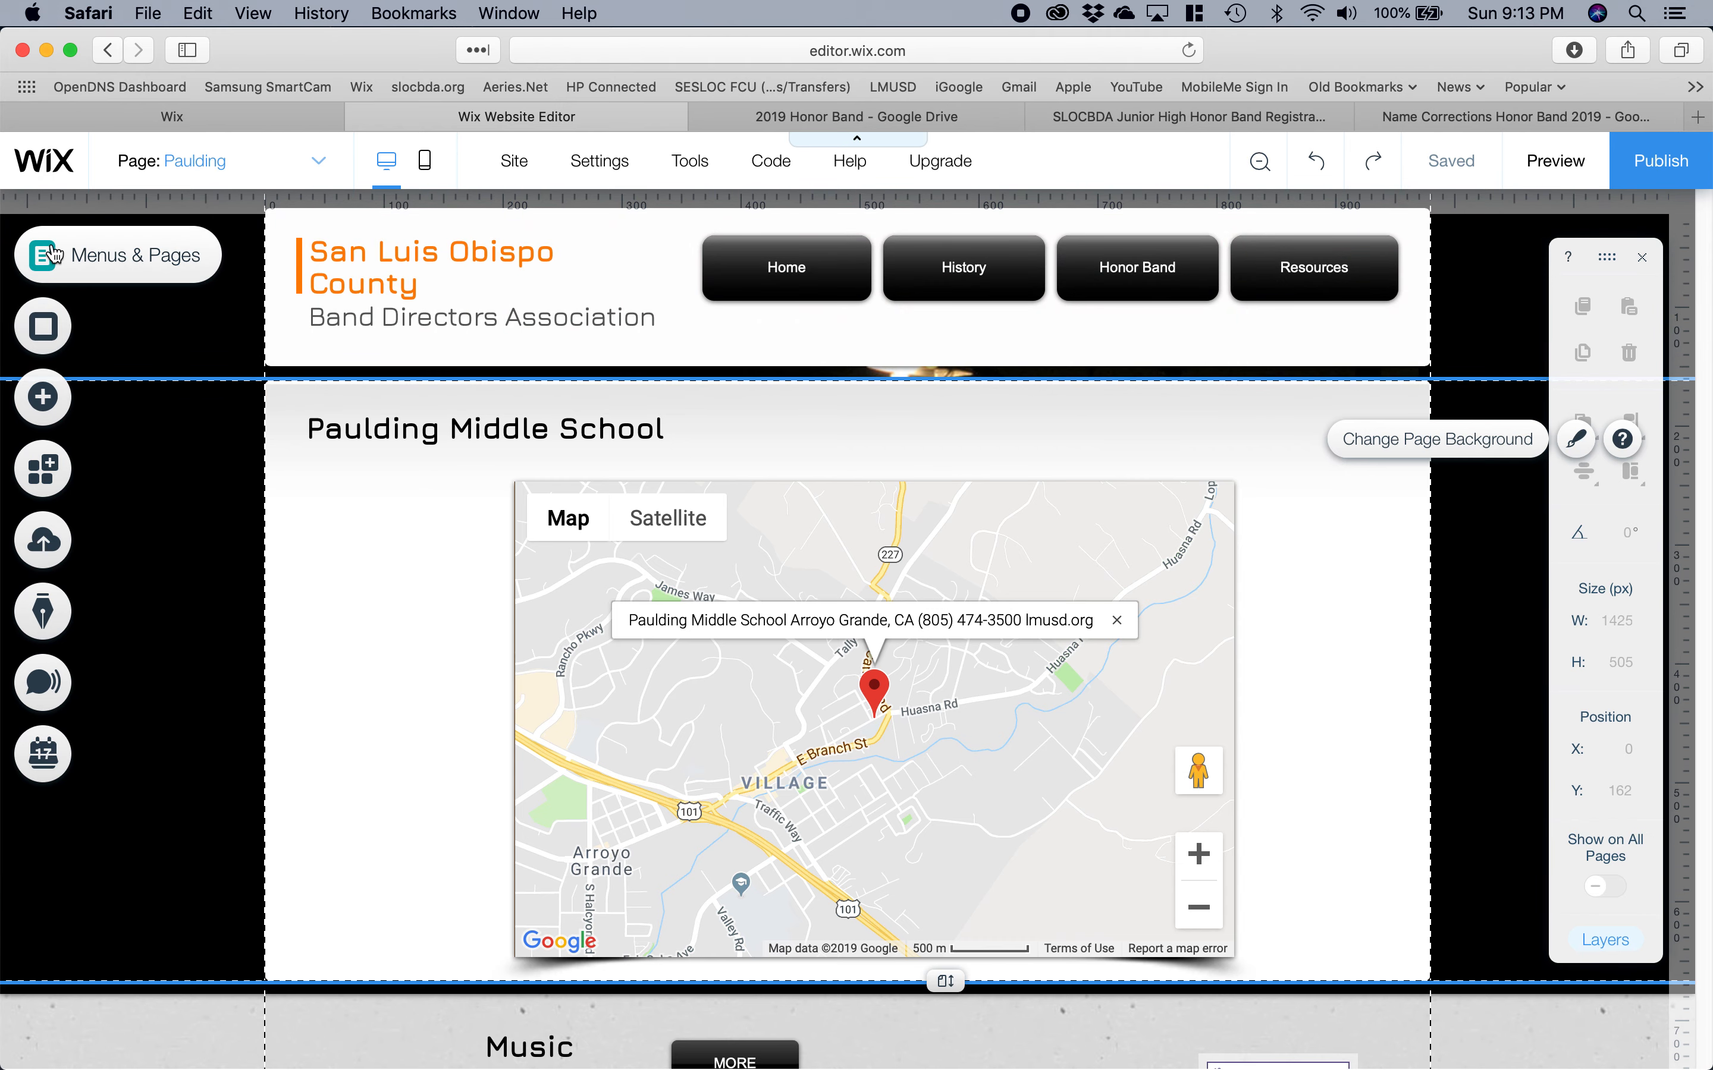
Duplicate the hidden Paulding page under Honor Band and name the copy Mission Prep High.
click(164, 260)
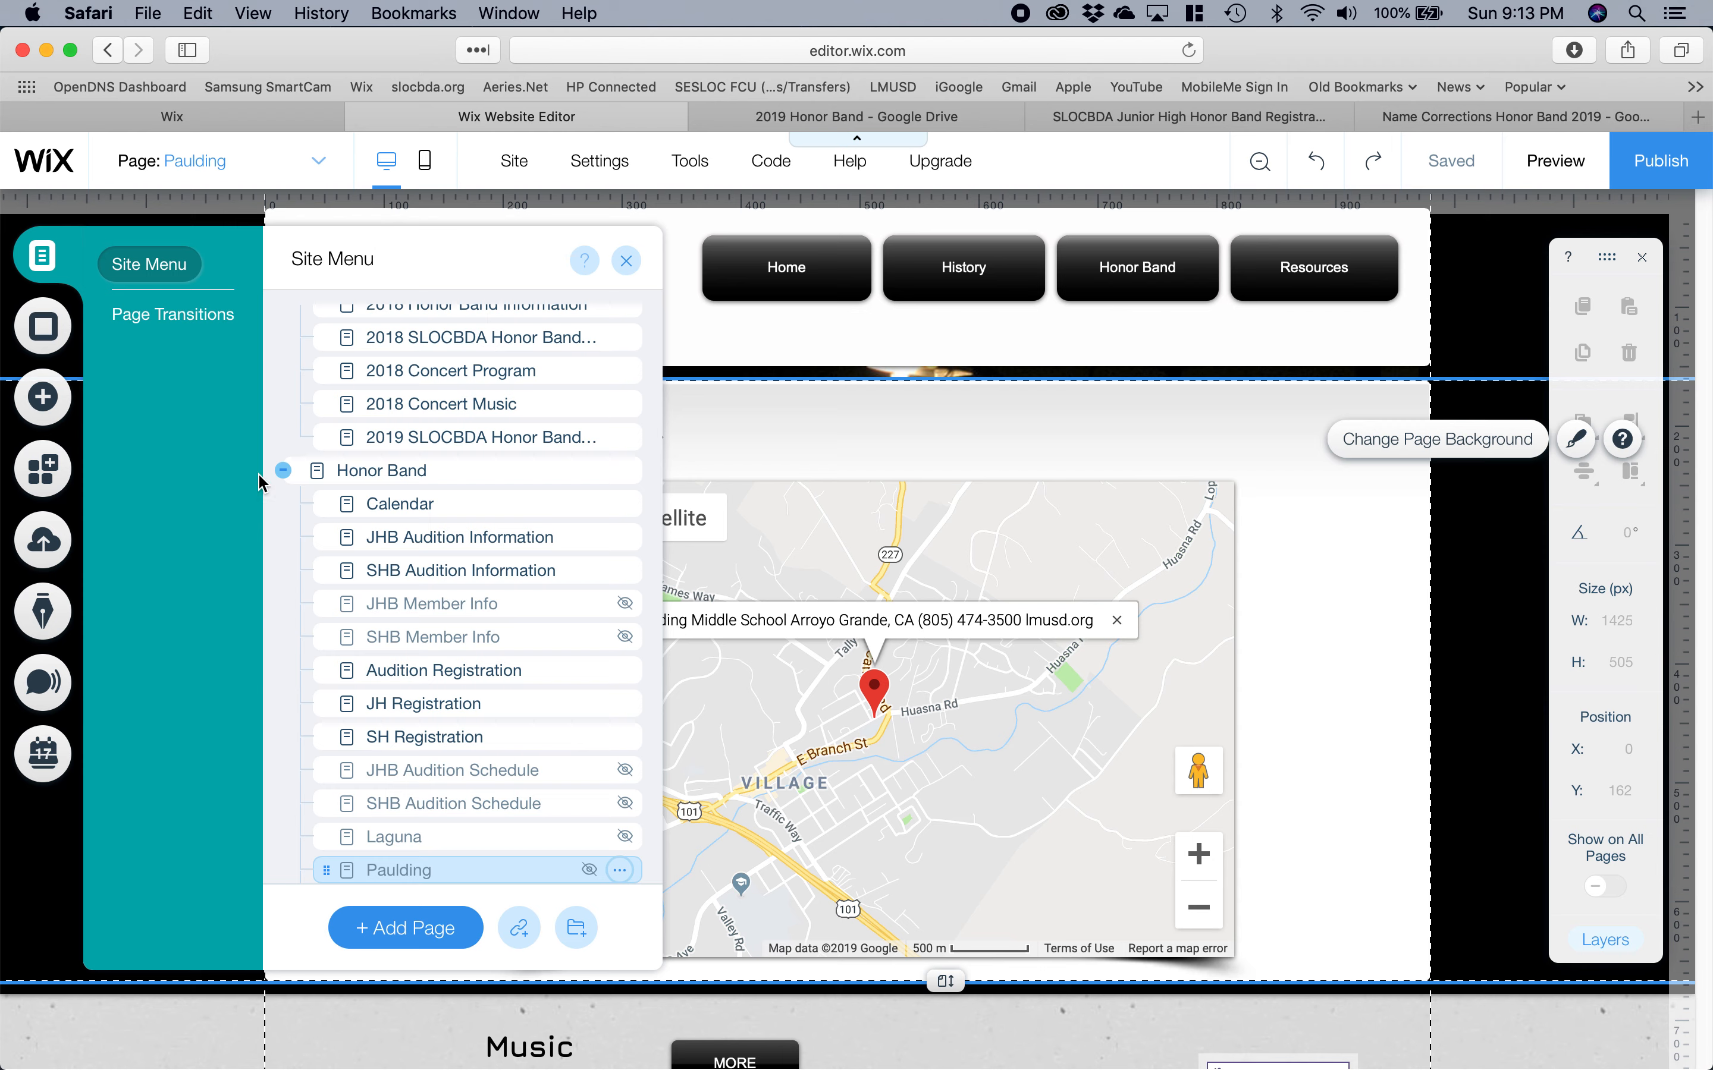
scroll(526, 658, down, 3)
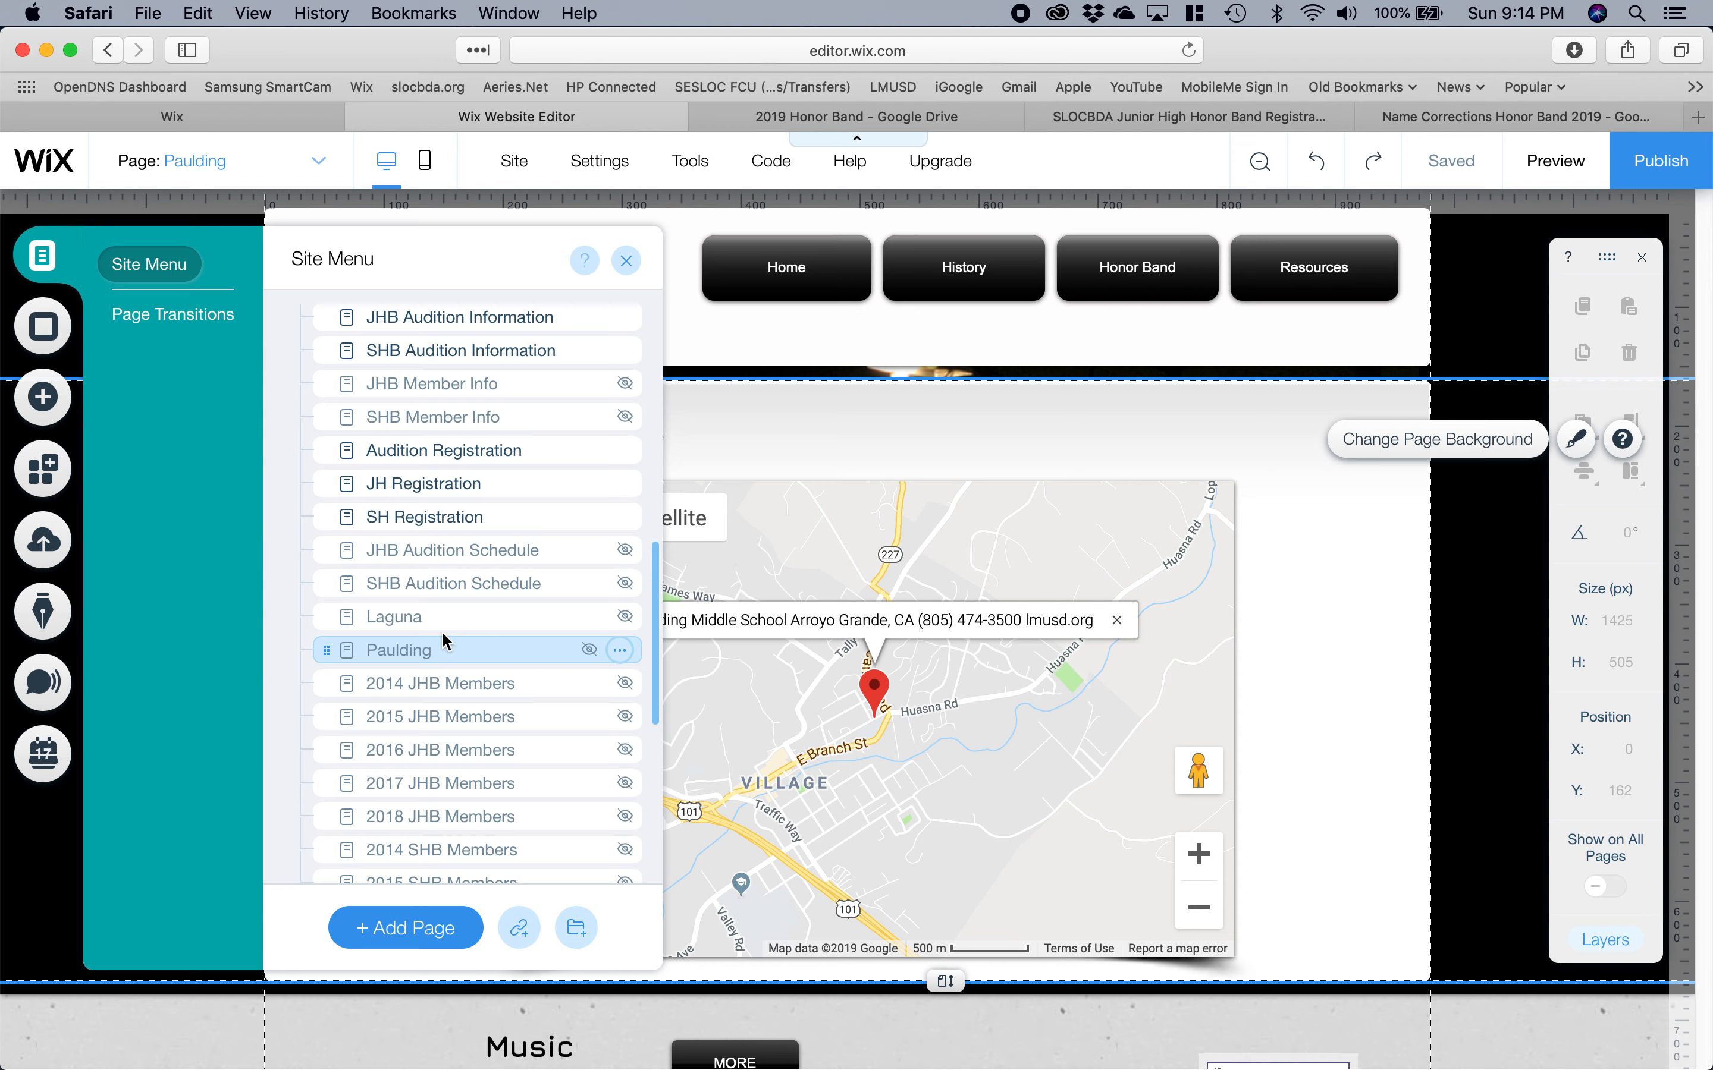
click(619, 650)
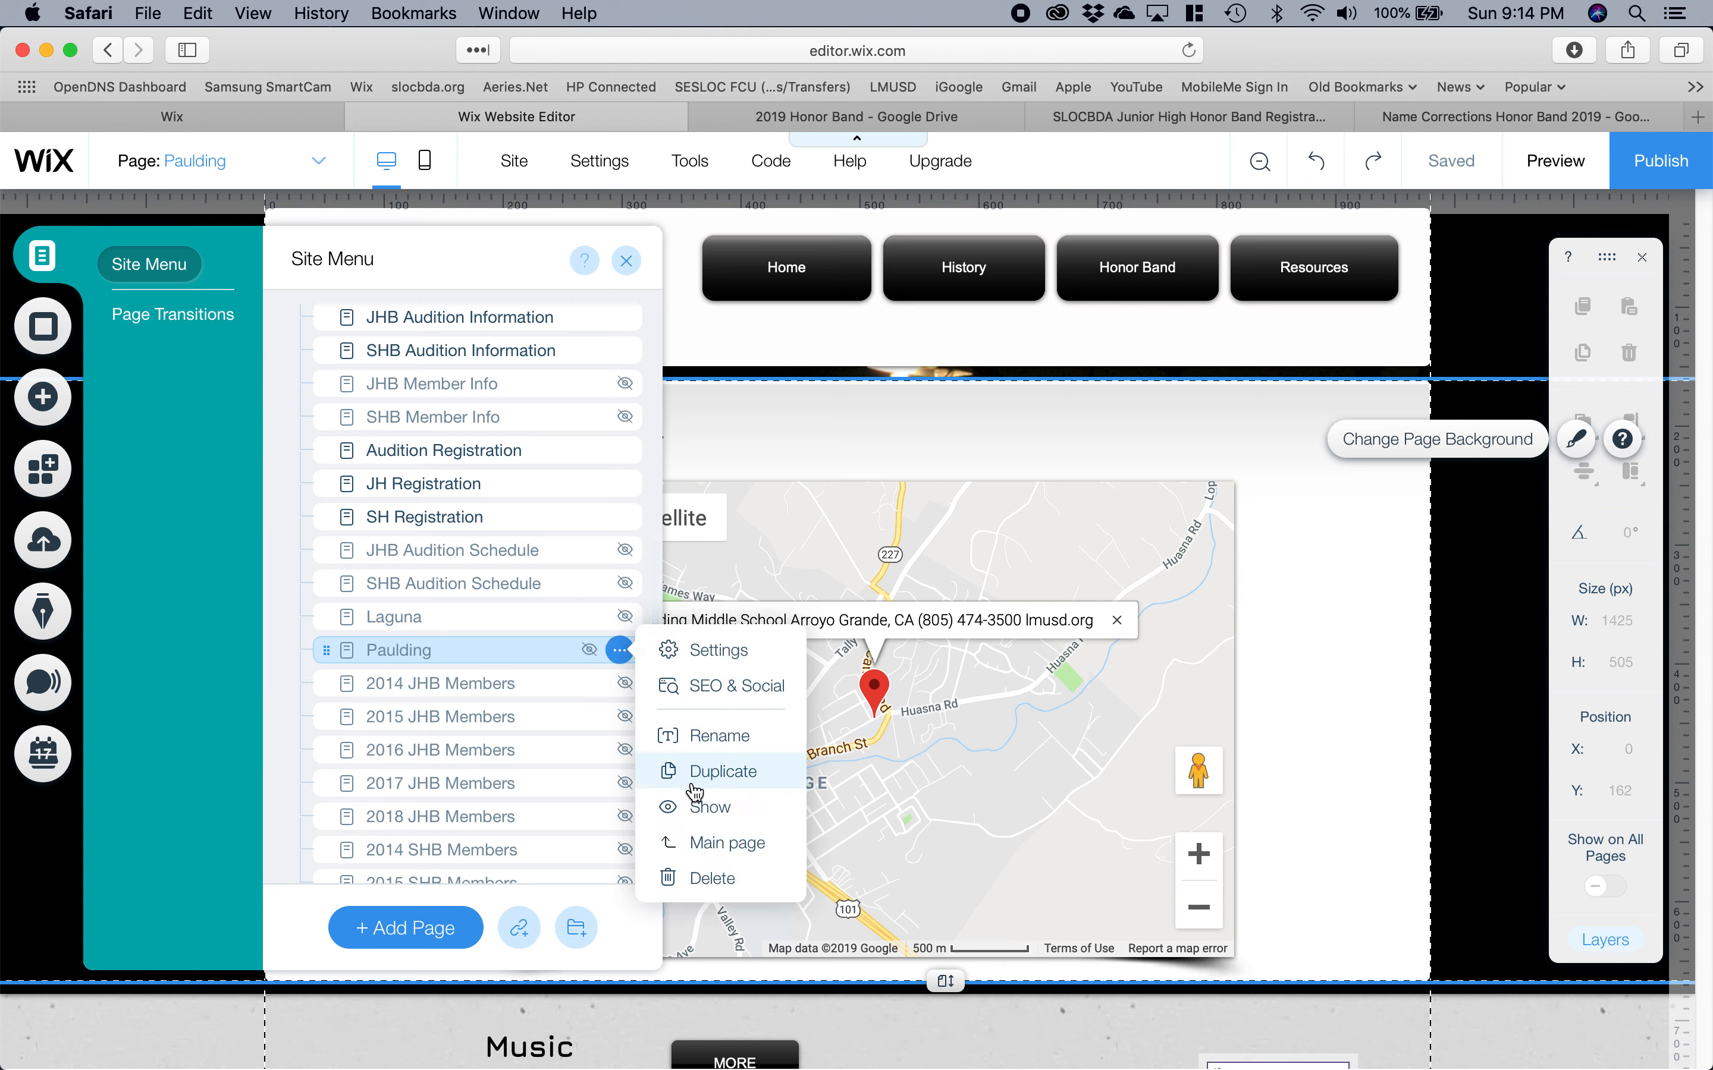
click(735, 779)
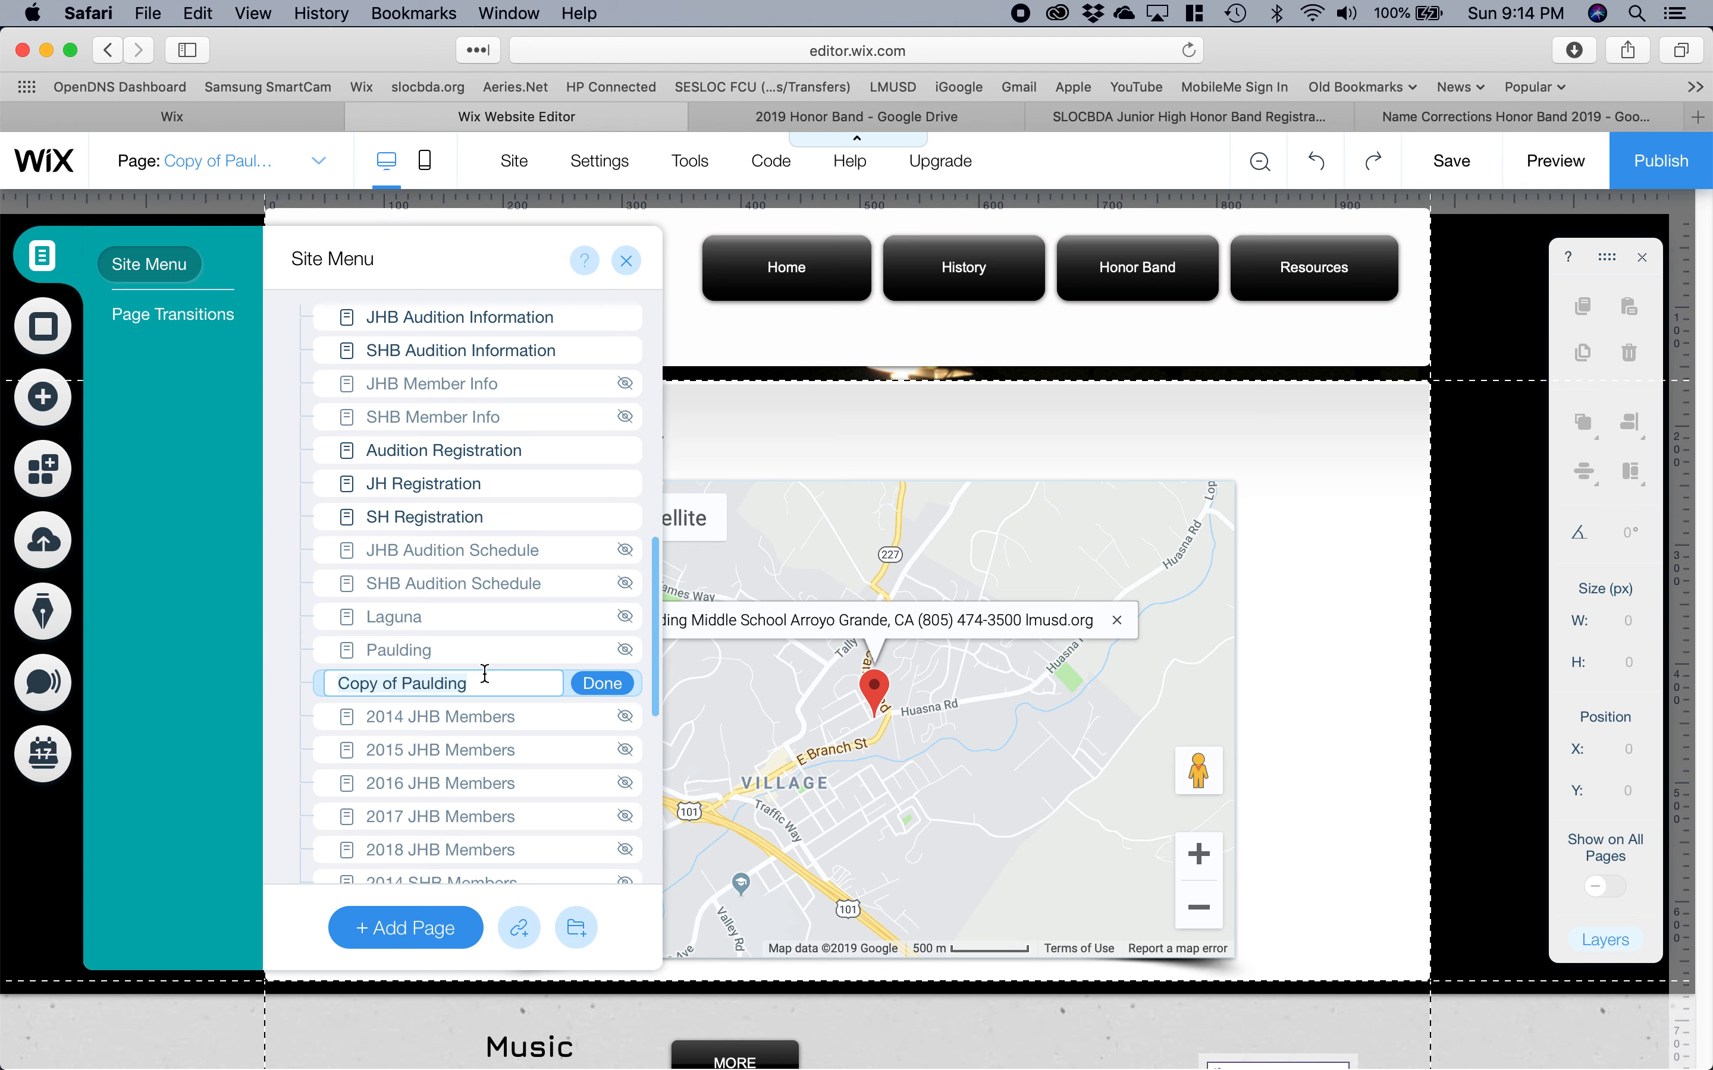
text(Mission Prep High)
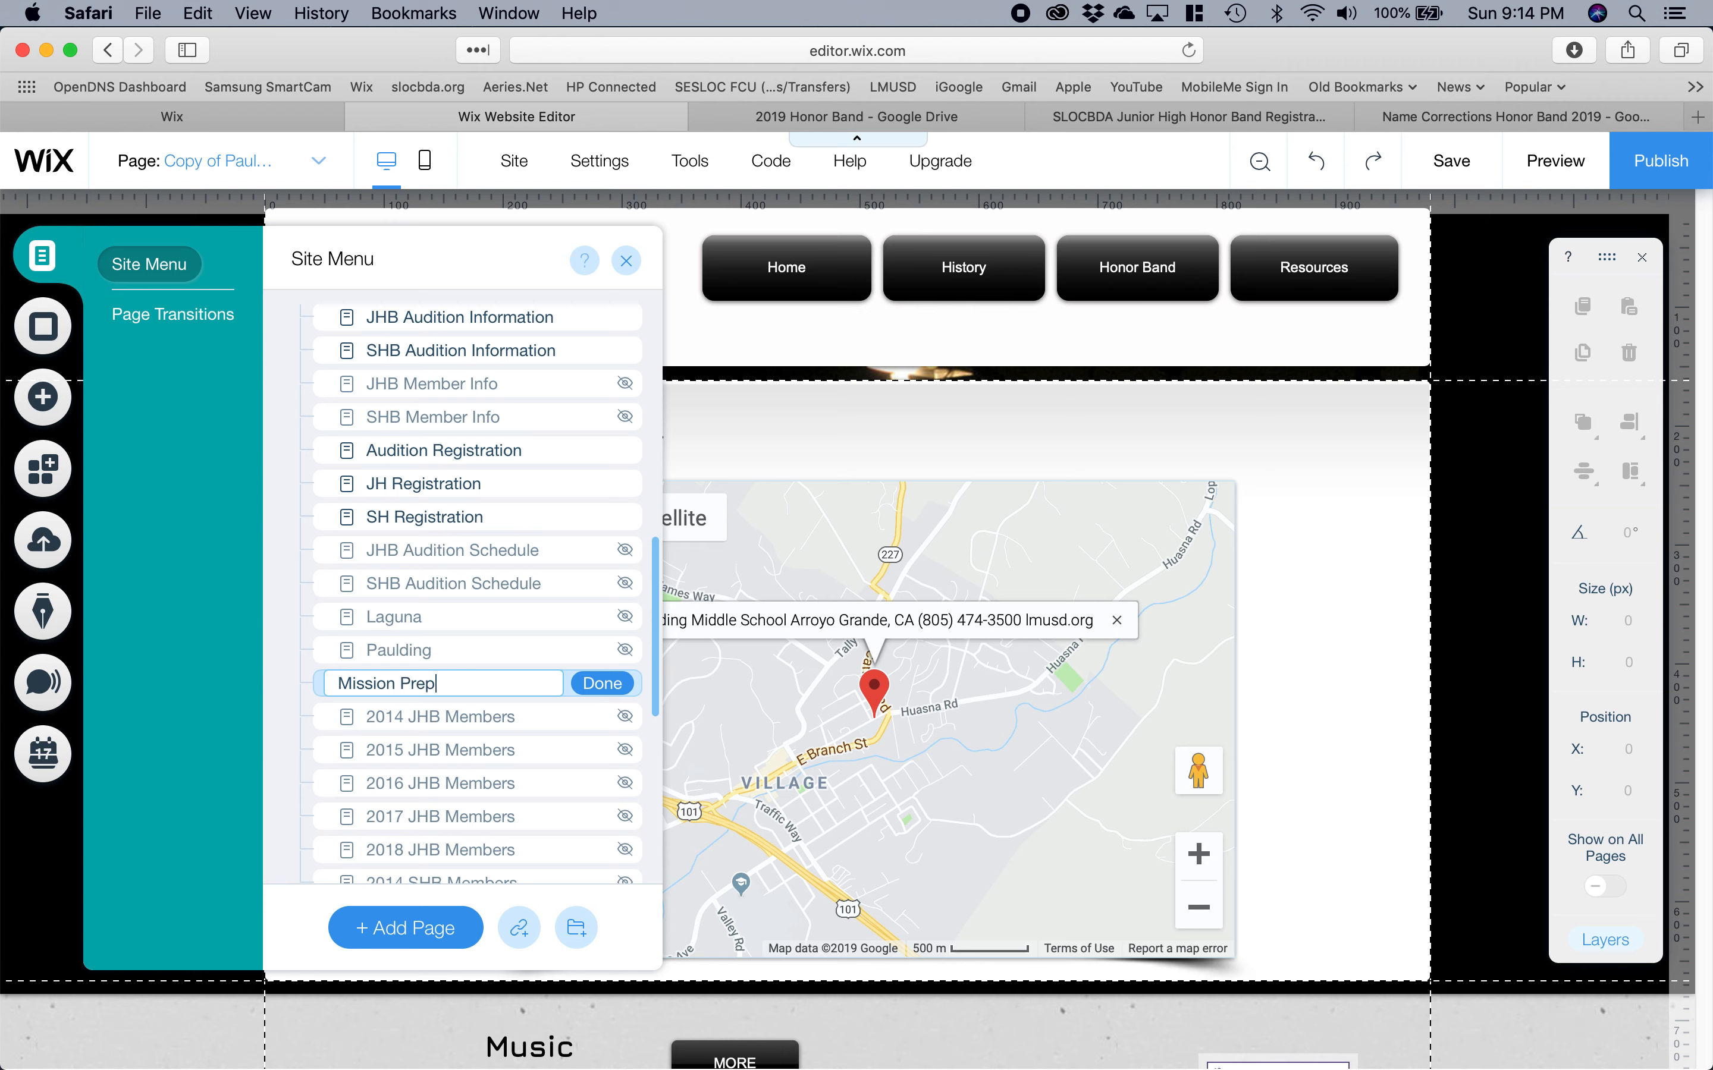
click(634, 681)
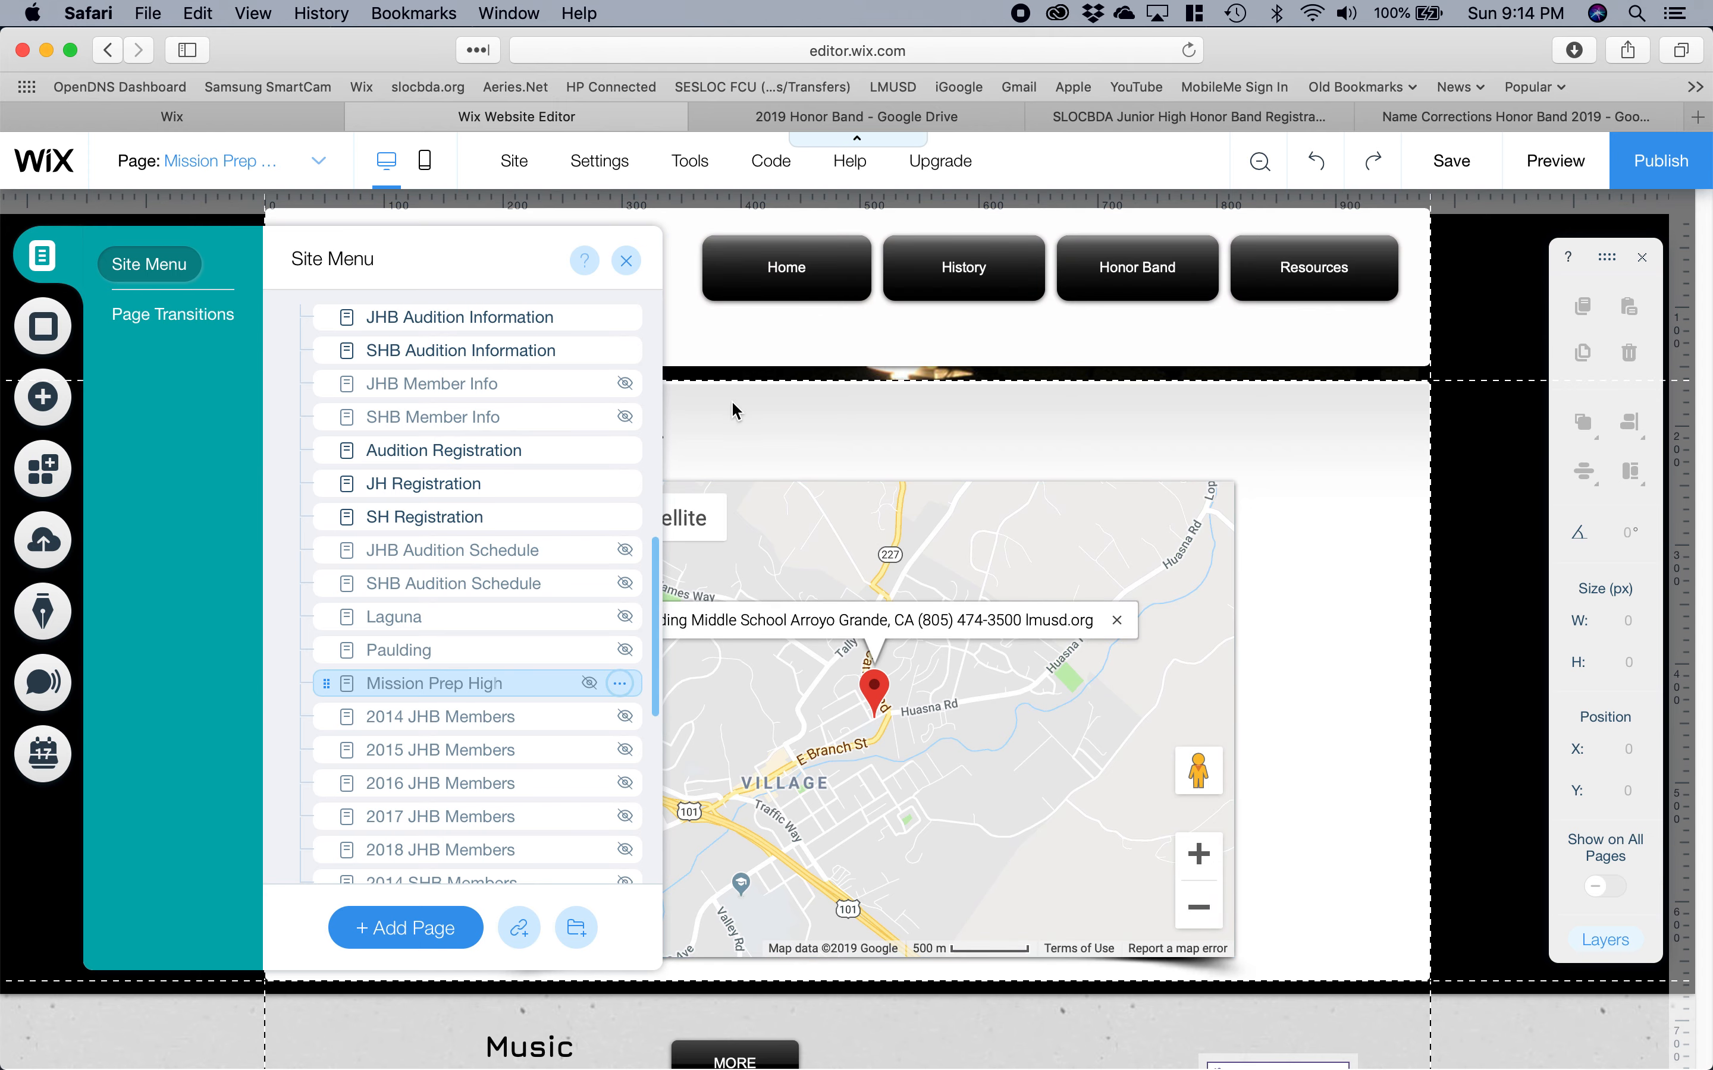
Change the Paulding Middle School heading on the Mission Prep High page to "Mission Prep High School".
click(744, 417)
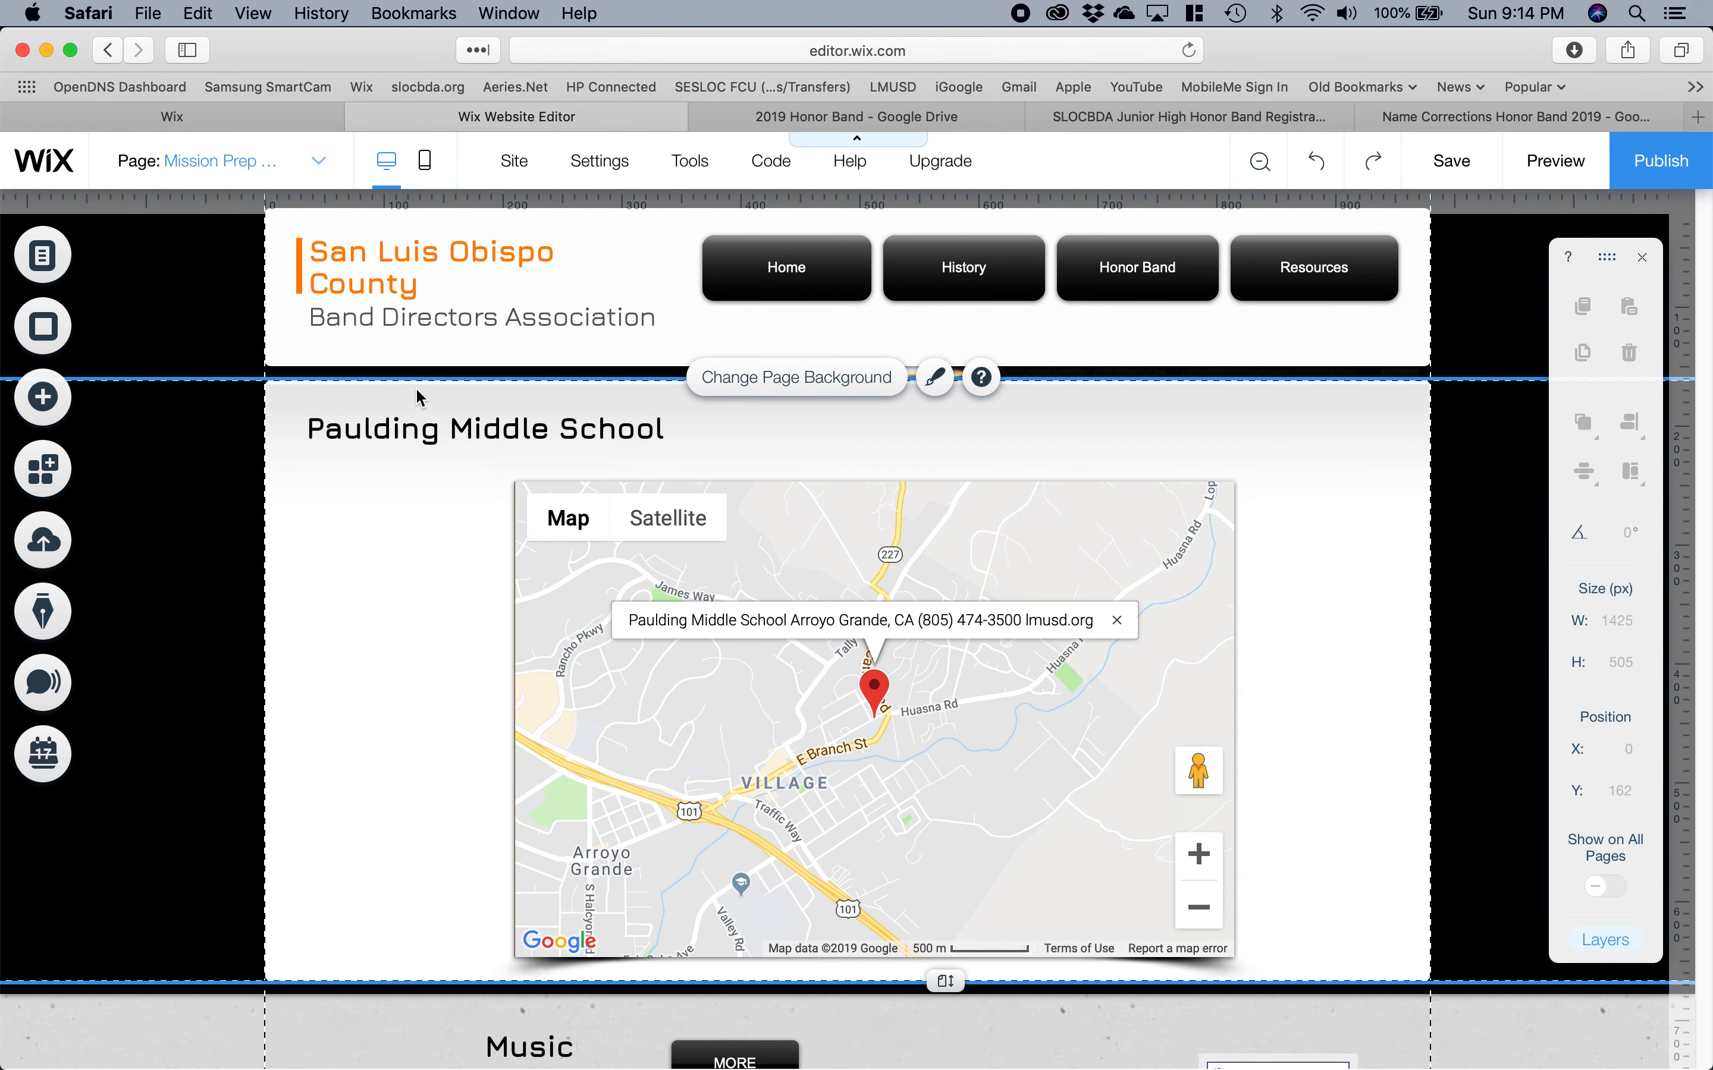
click(398, 427)
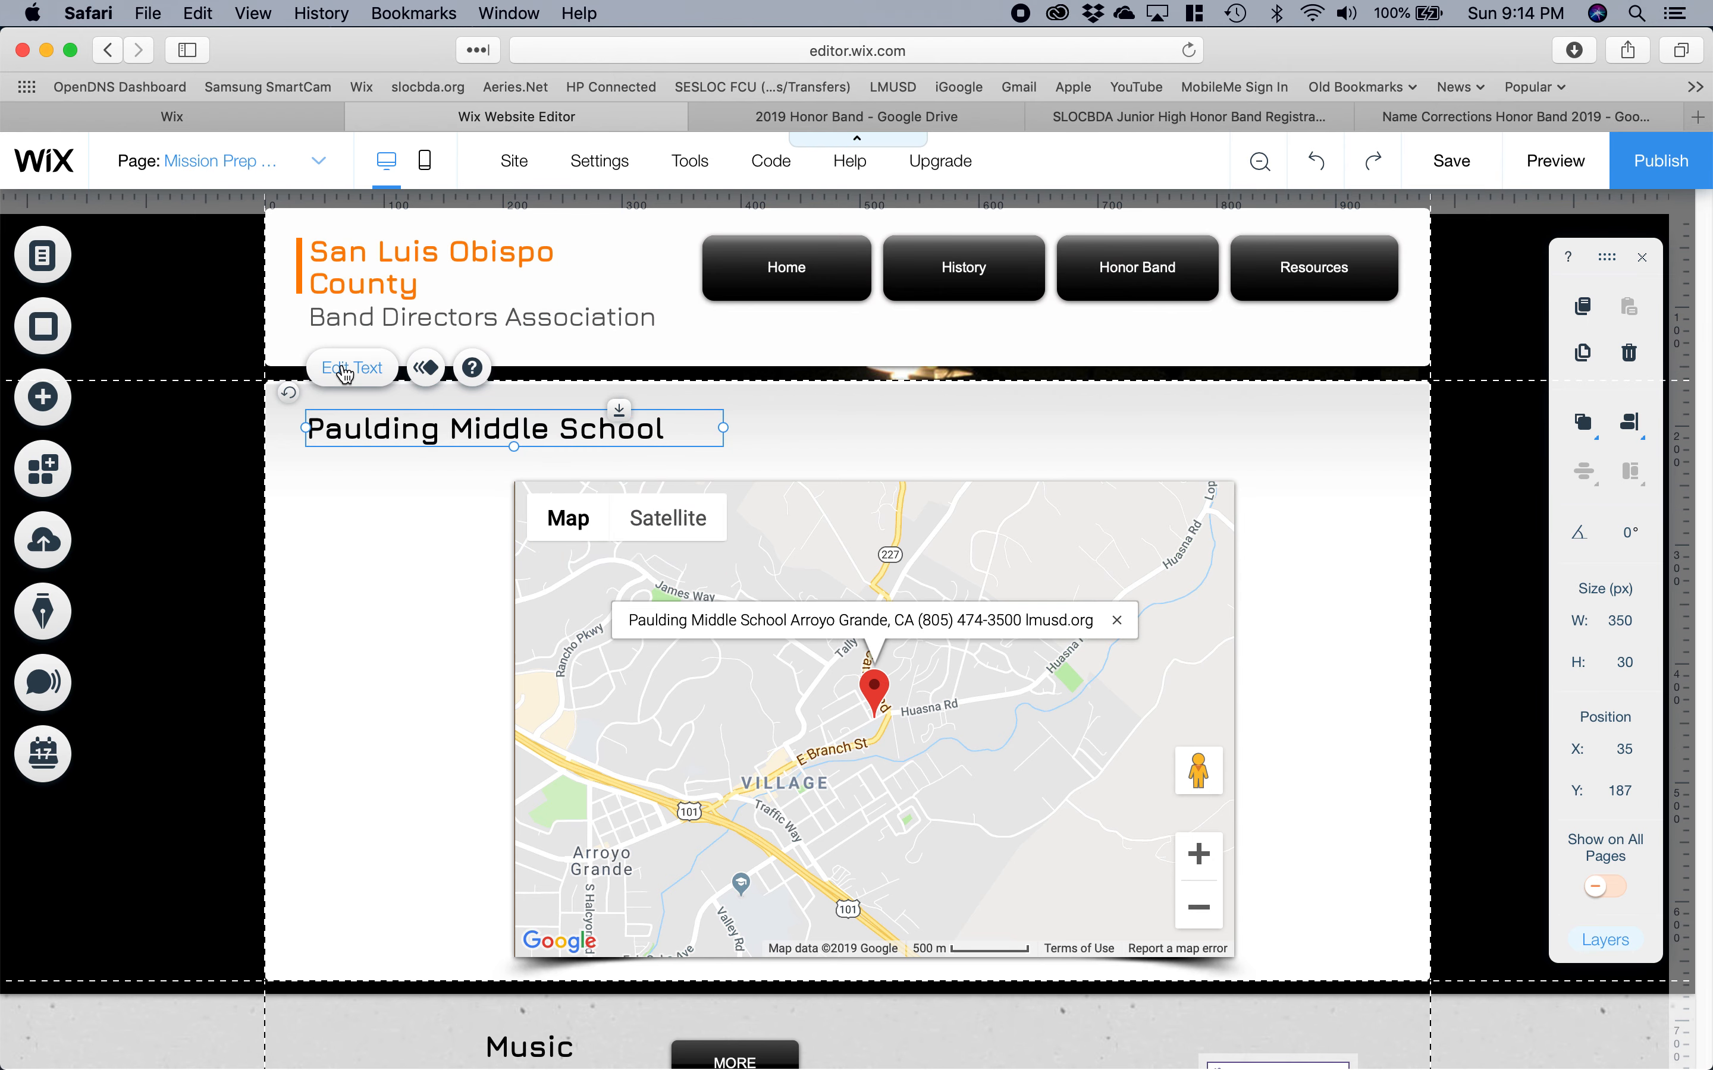
double_click(398, 434)
click(524, 434)
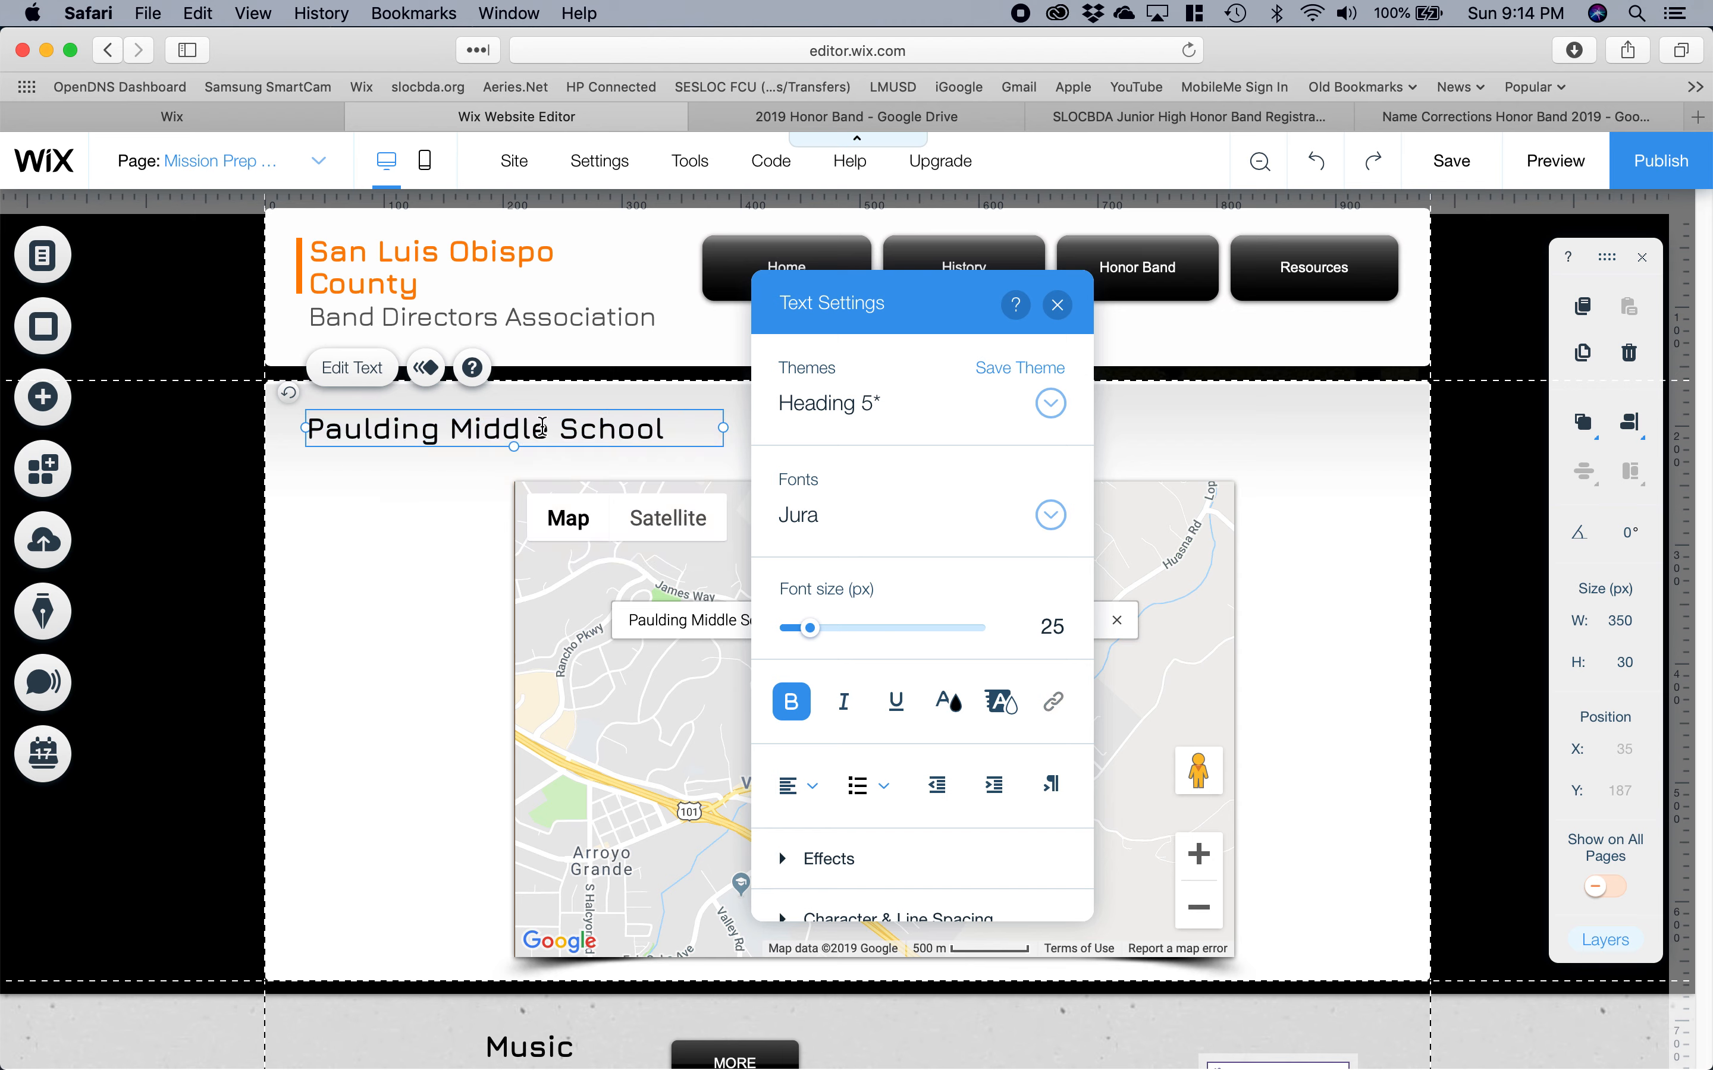
drag(547, 431, 306, 429)
text(Miss)
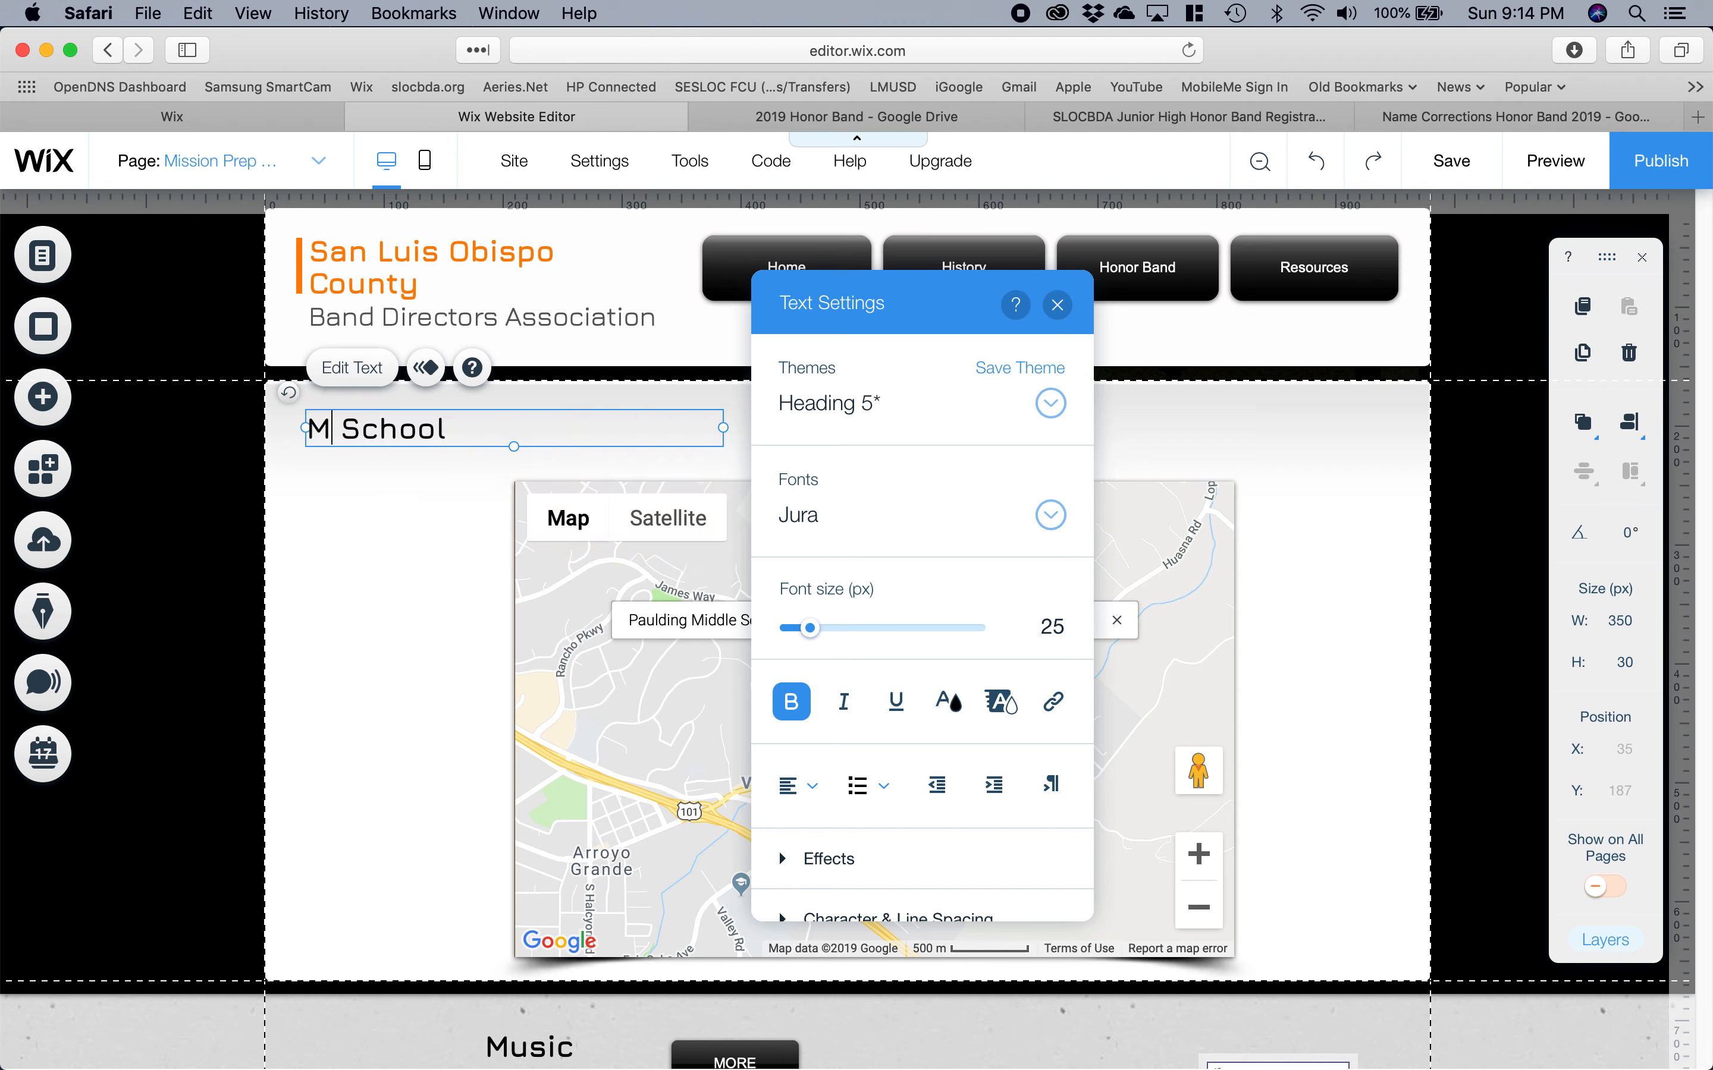
text(ion Prep)
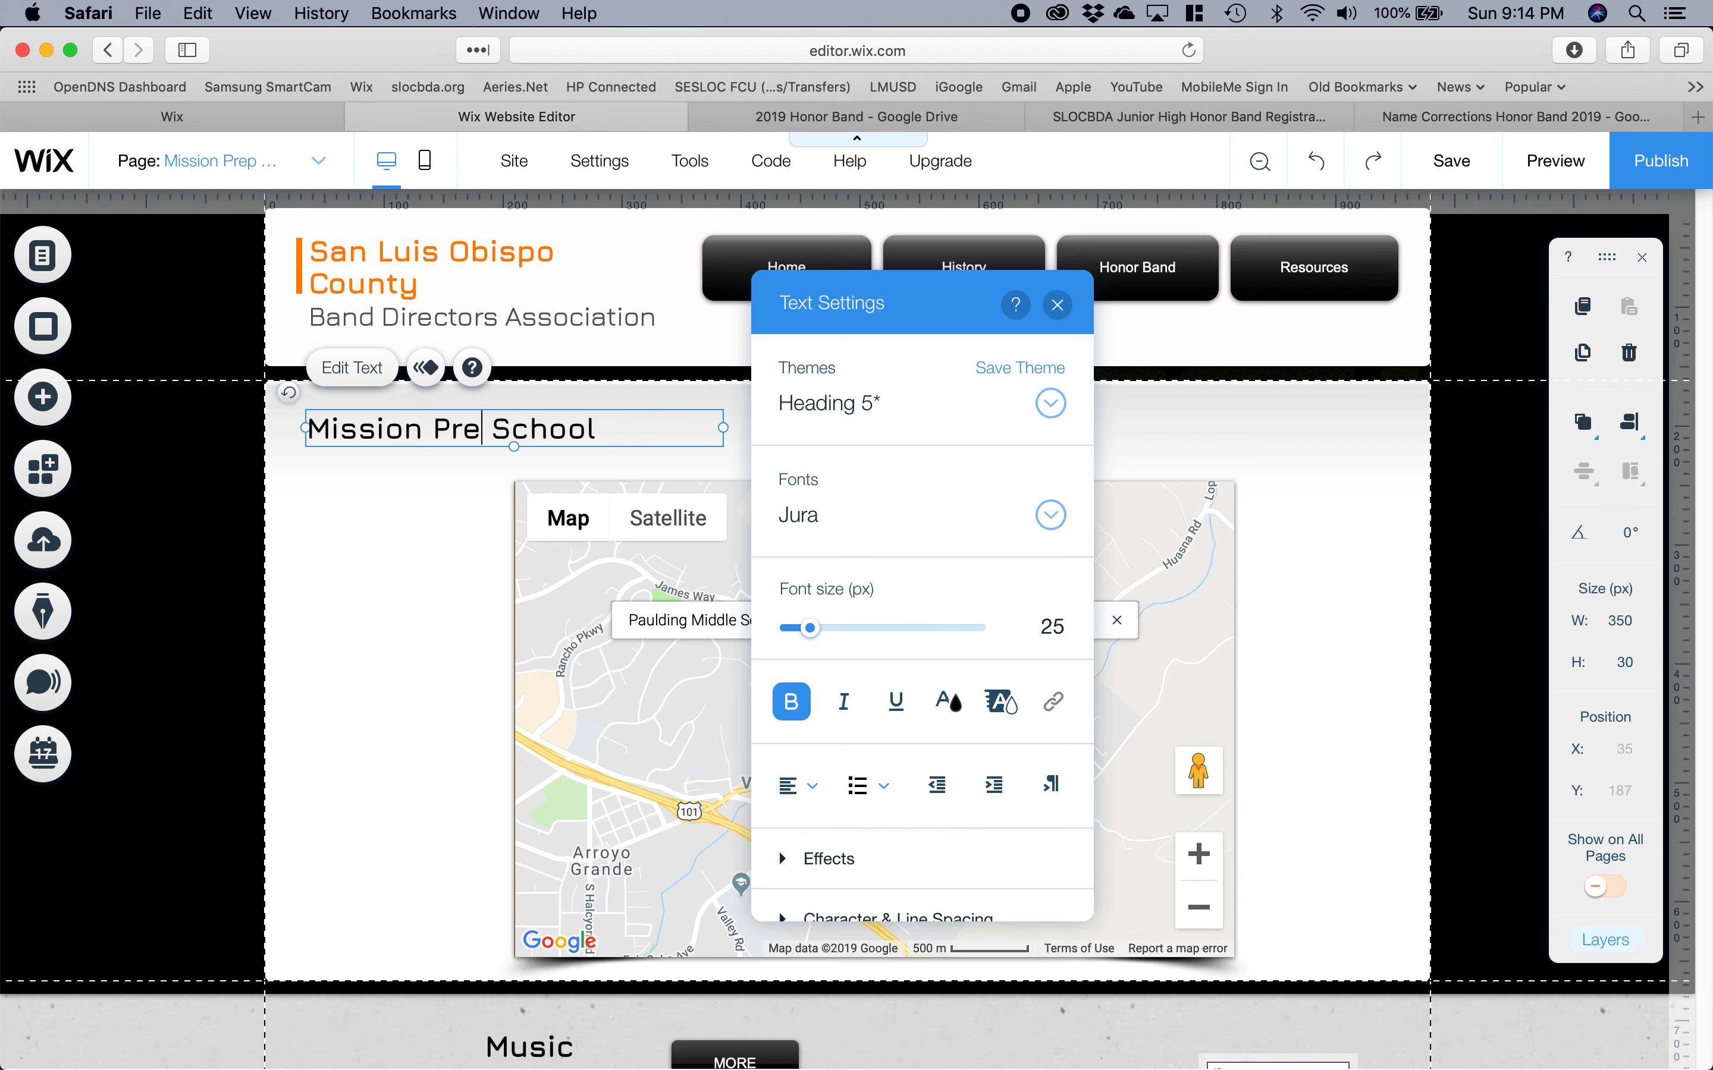
text( High)
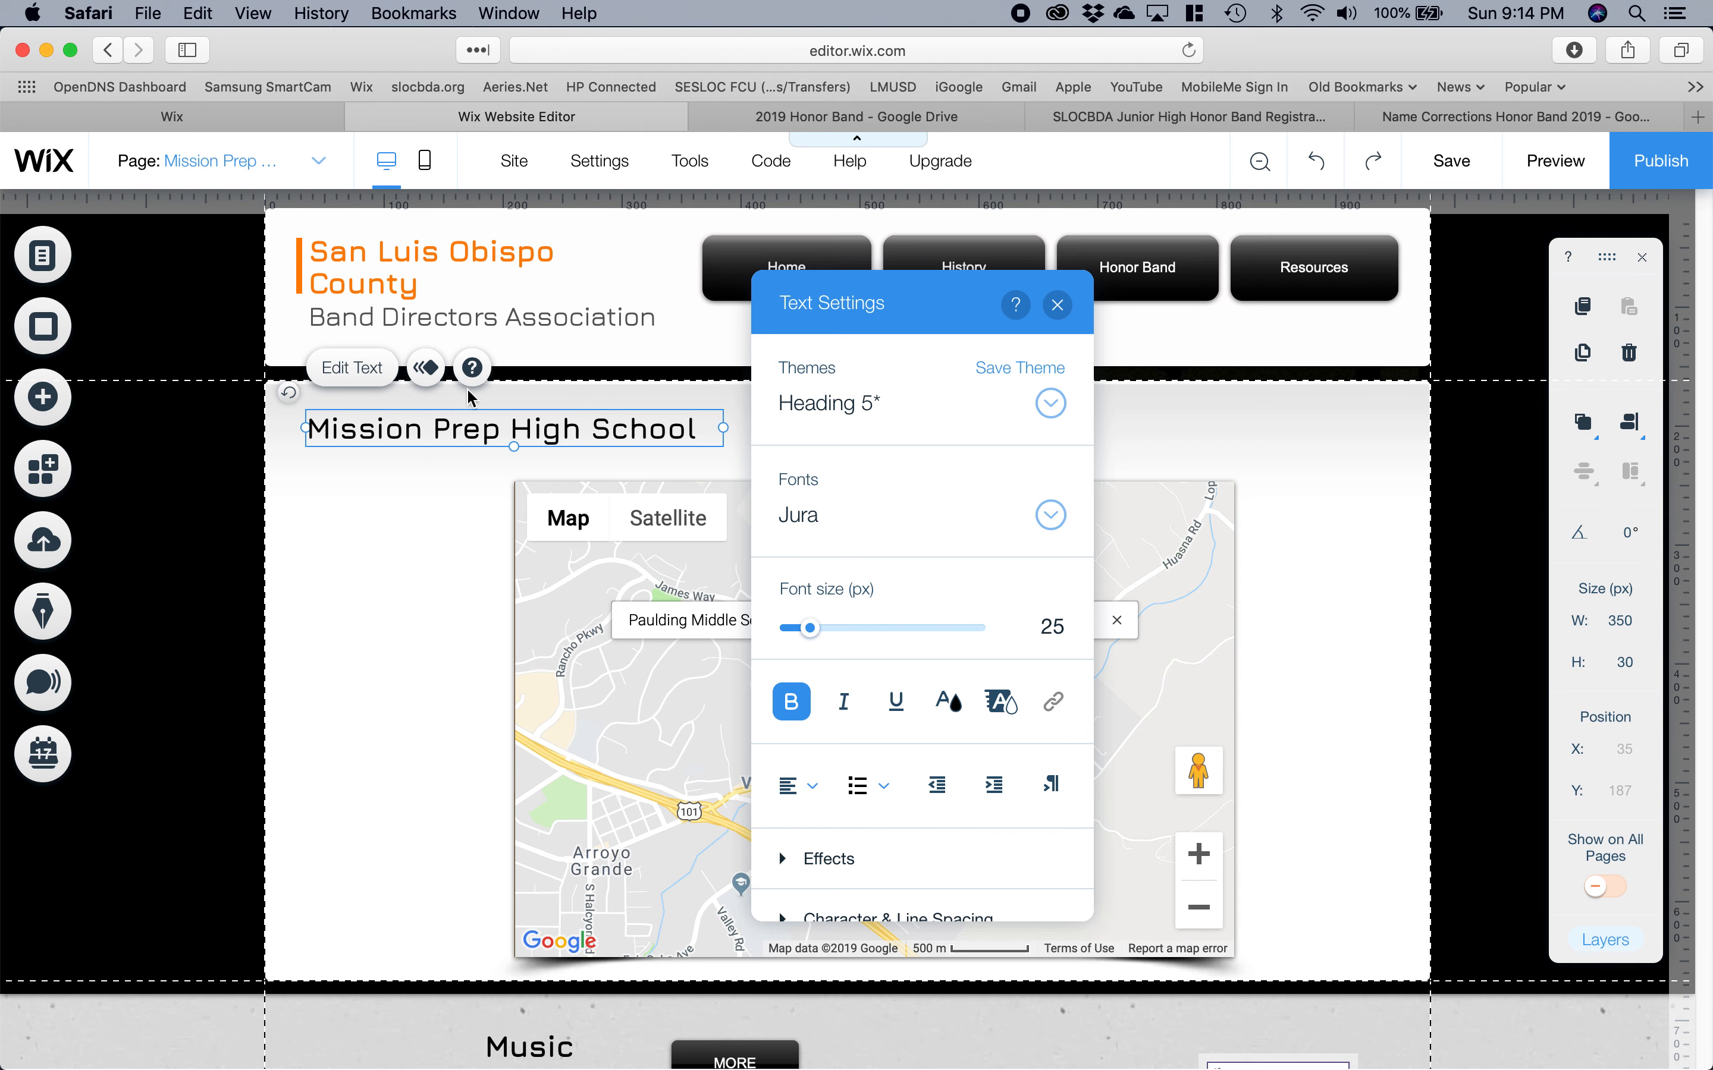
click(1058, 305)
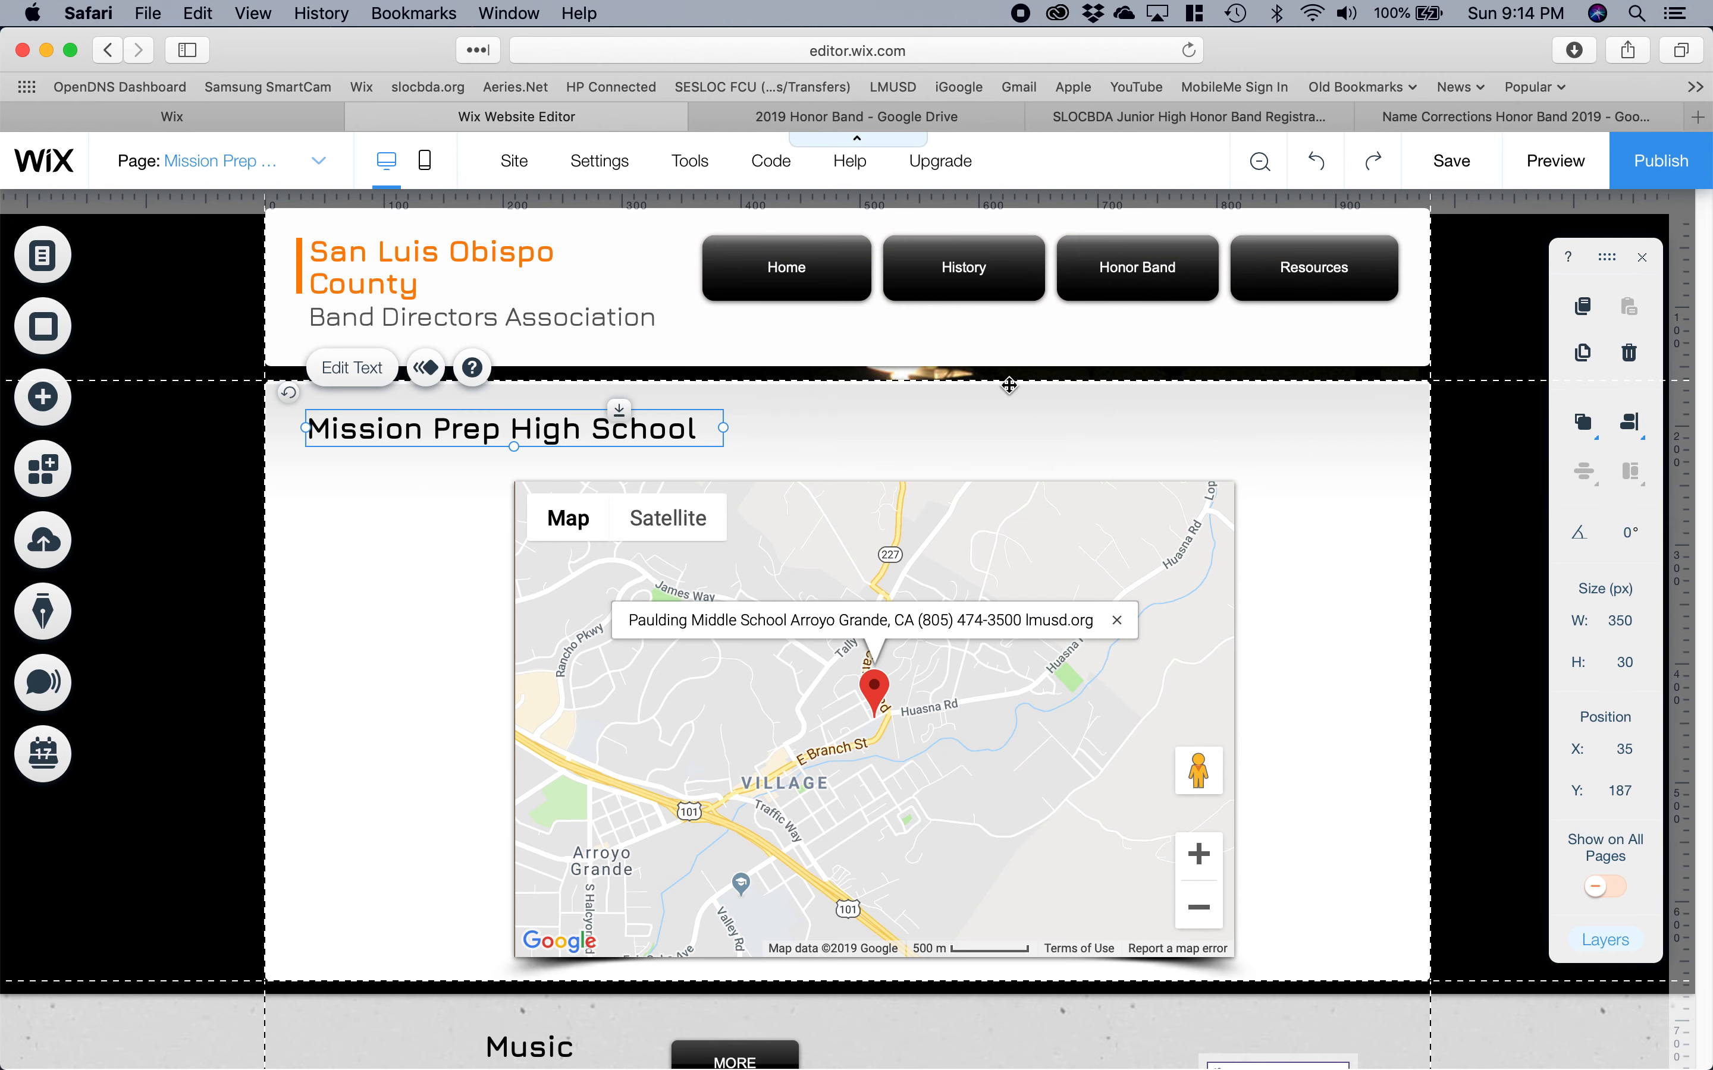
Set the location of the map on the Mission Prep High page to Mission Preparatory High School.
click(936, 557)
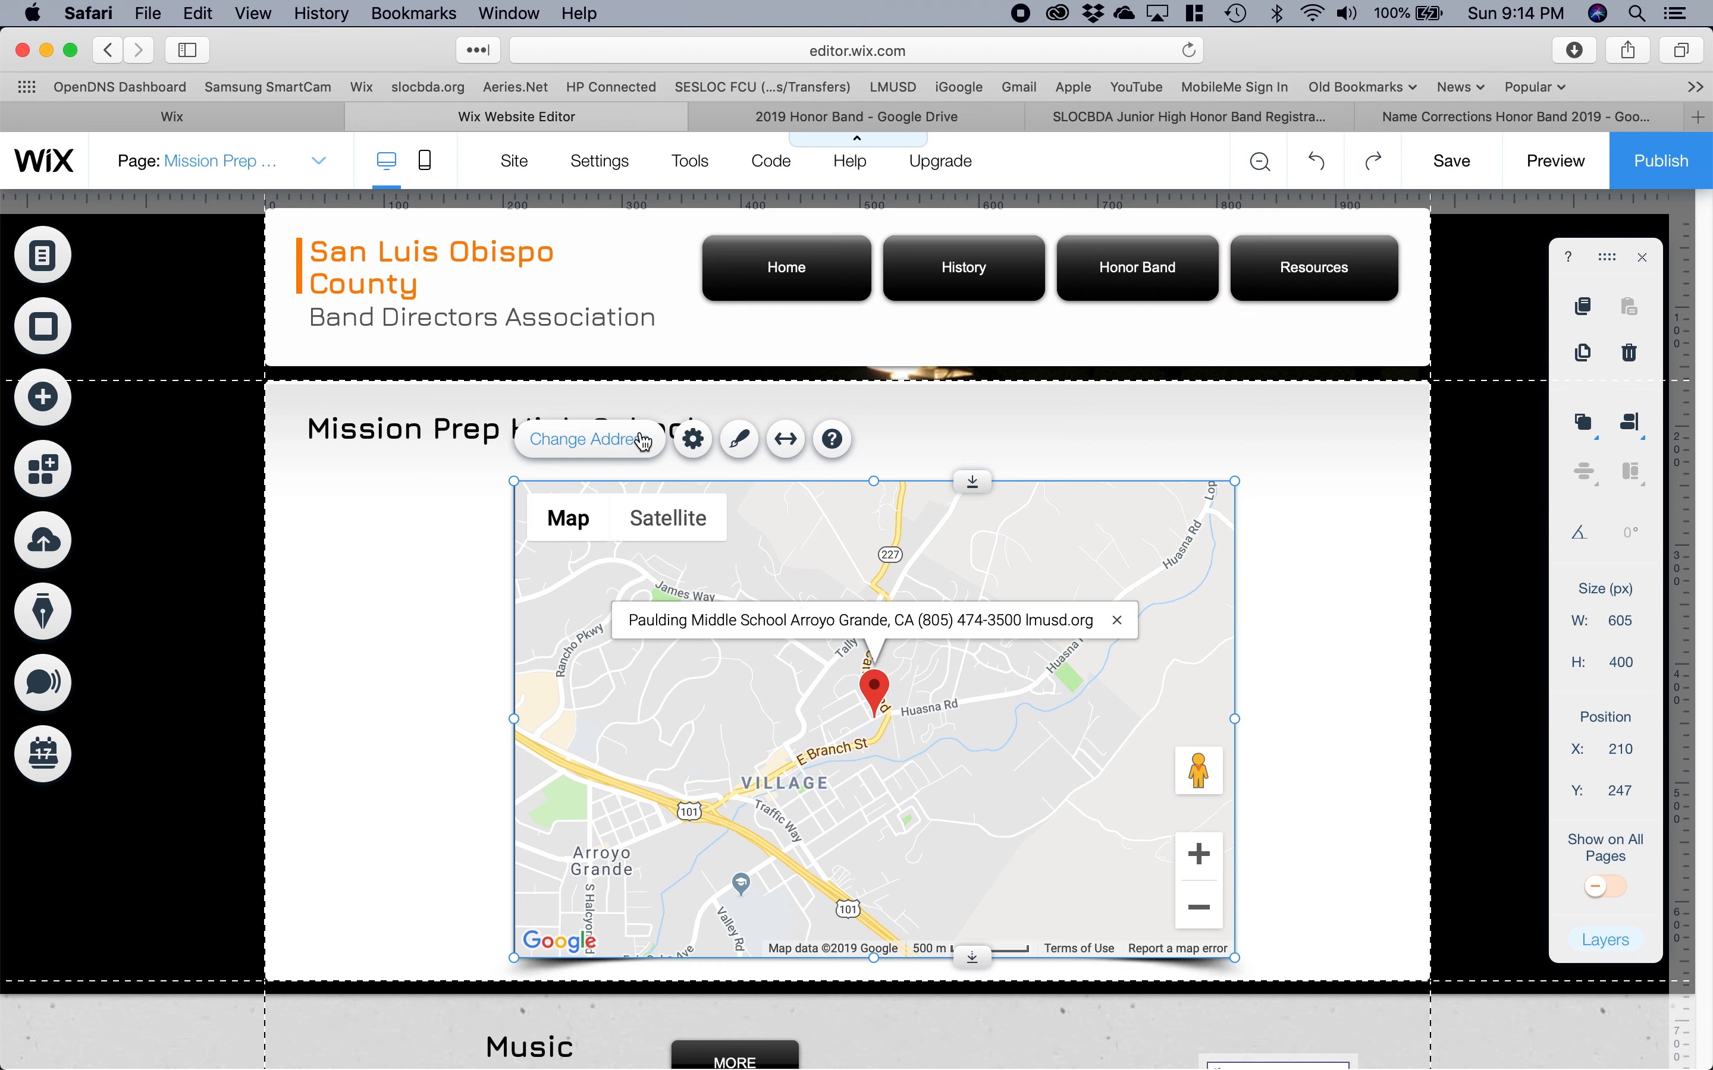
click(693, 439)
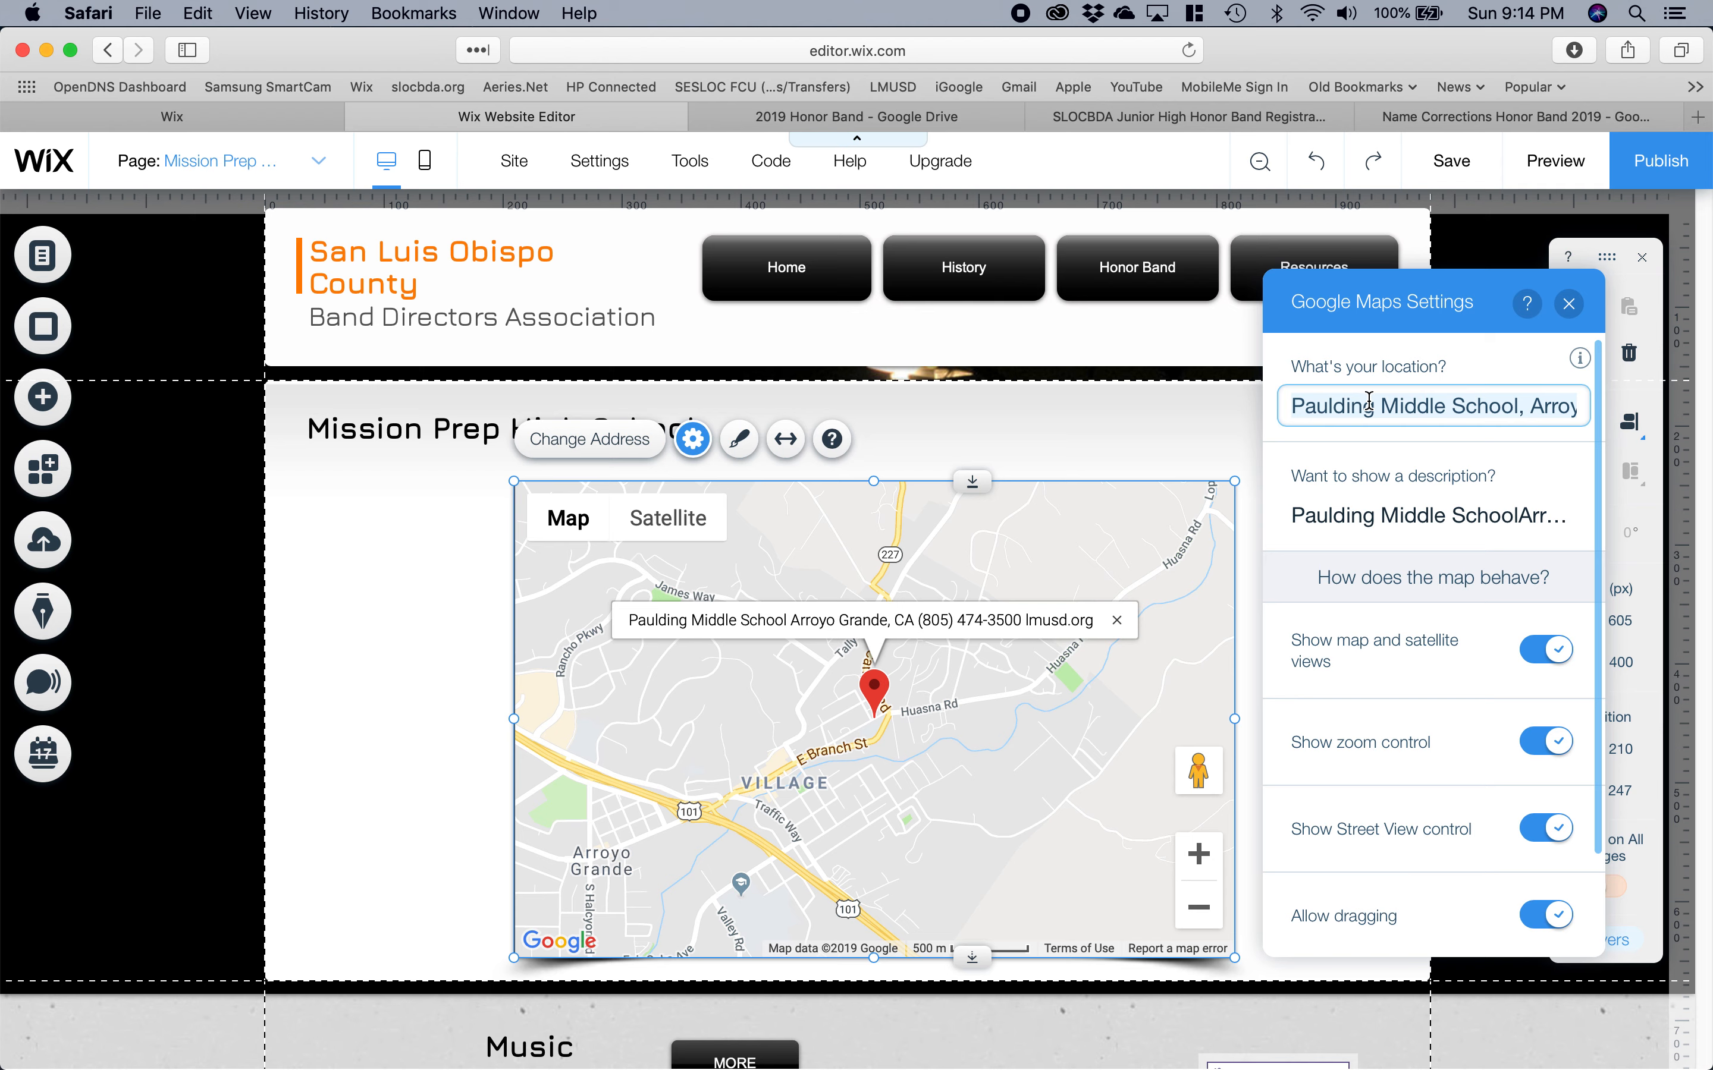
text(Mission Prepa)
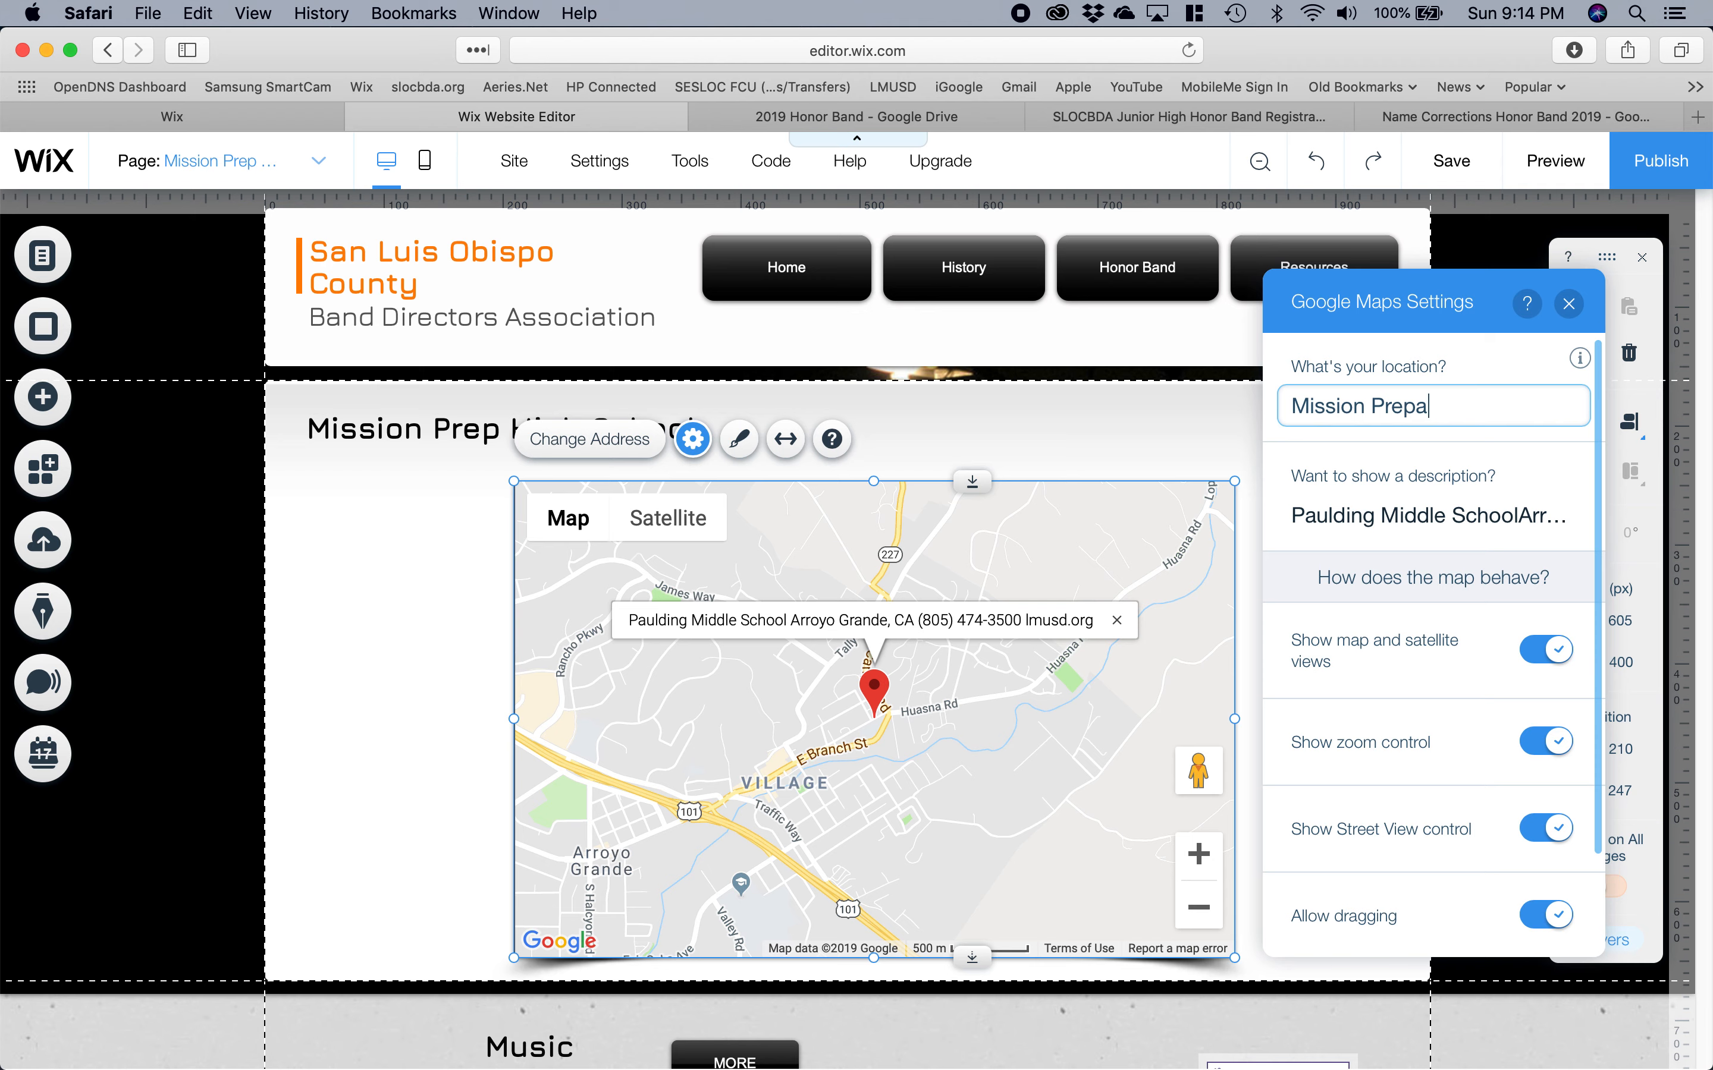
text(ratory High School)
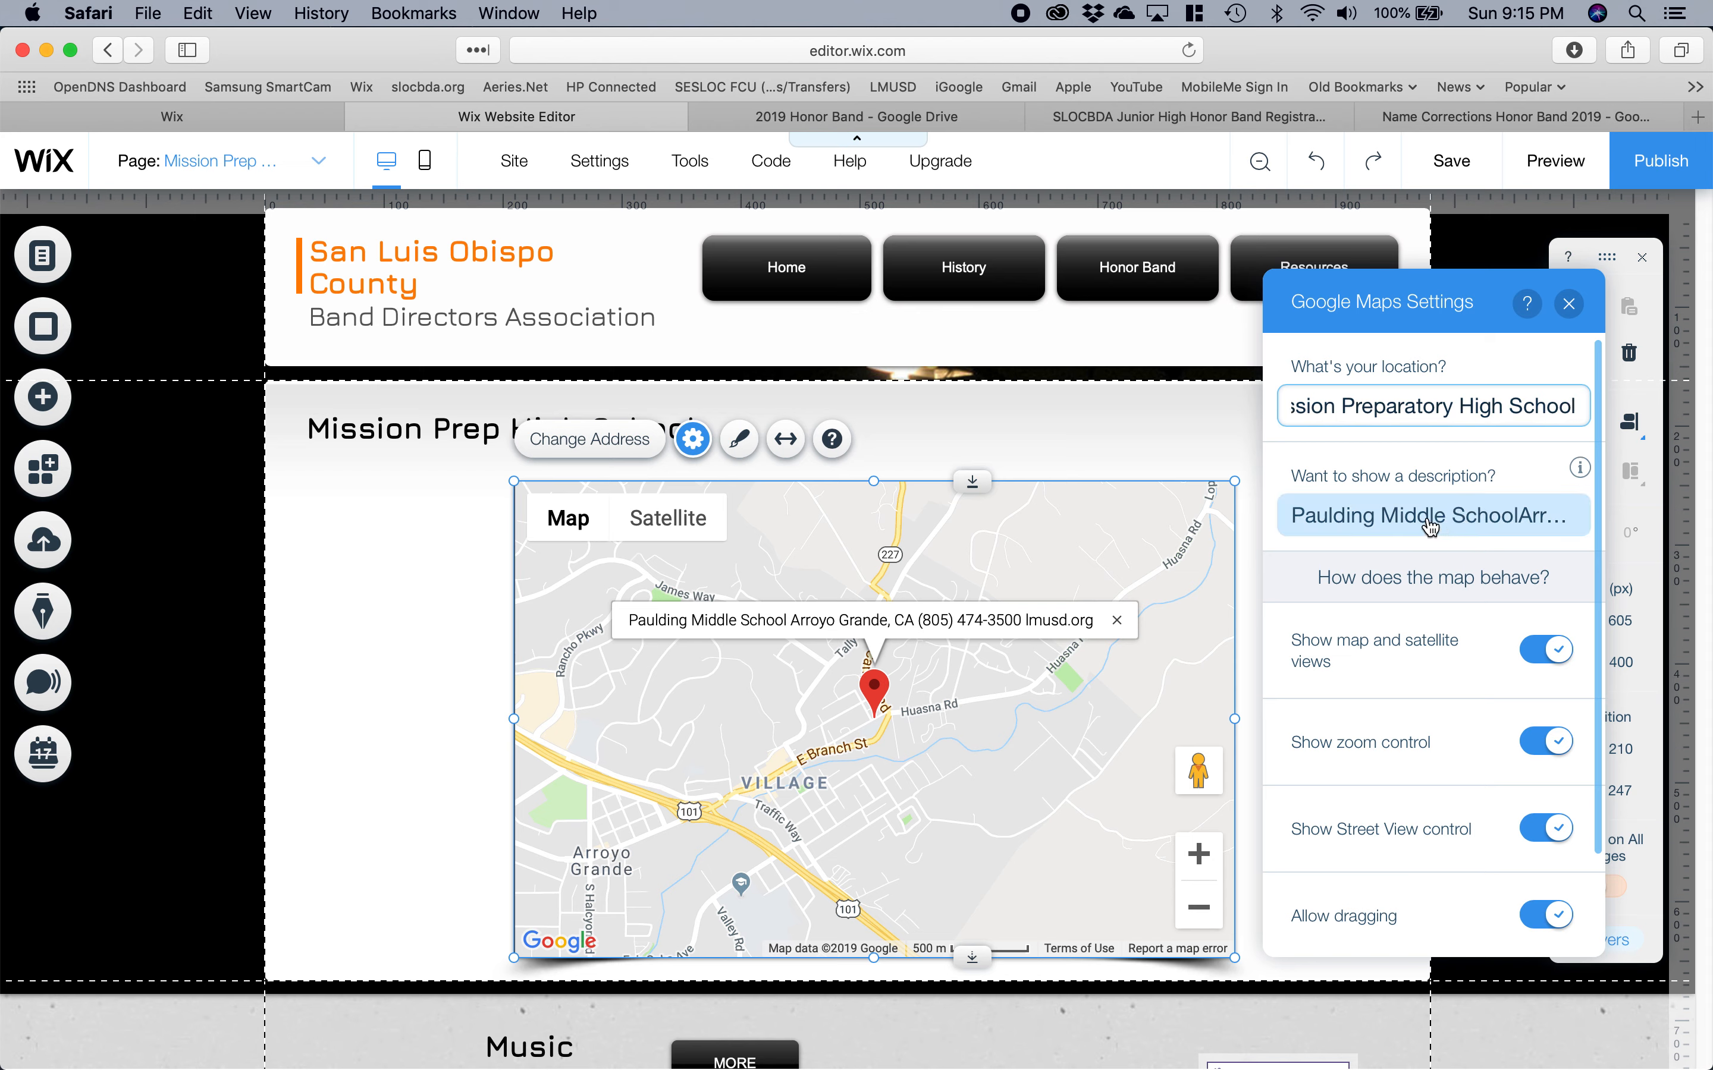
key(Return)
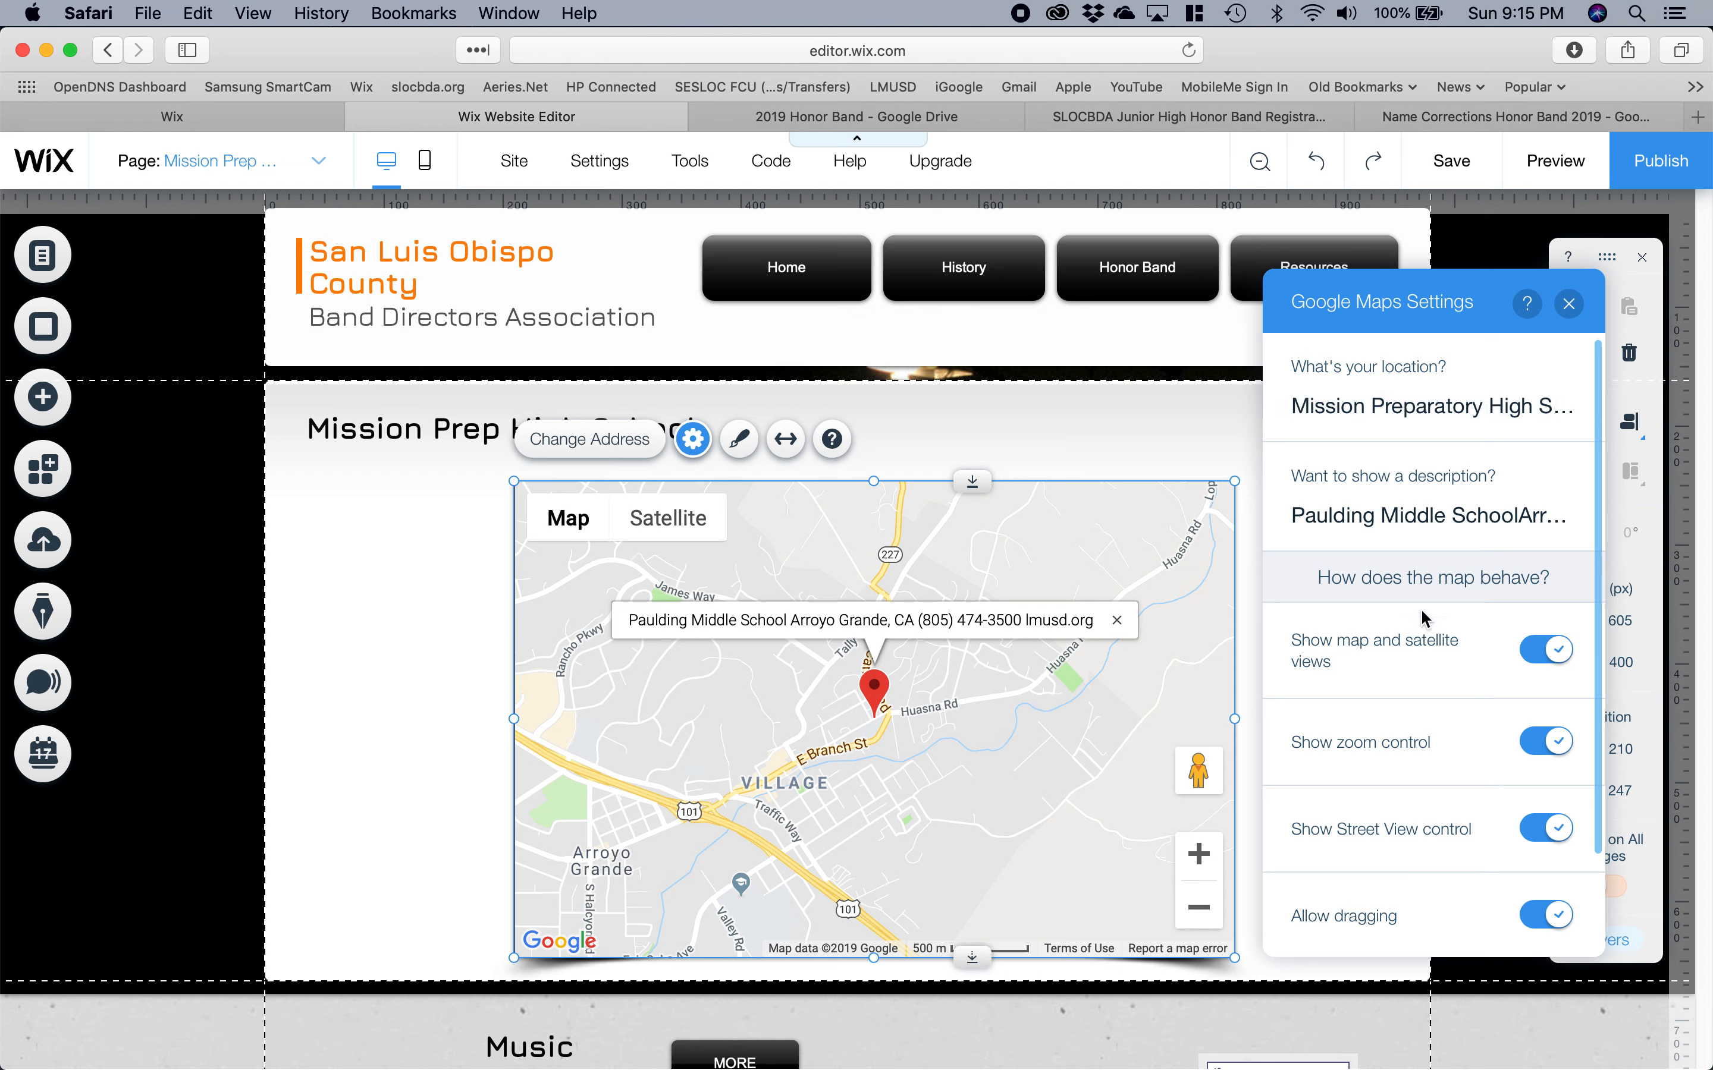
Change the map's description to "Mission Prep High School" and close the map settings.
click(1415, 524)
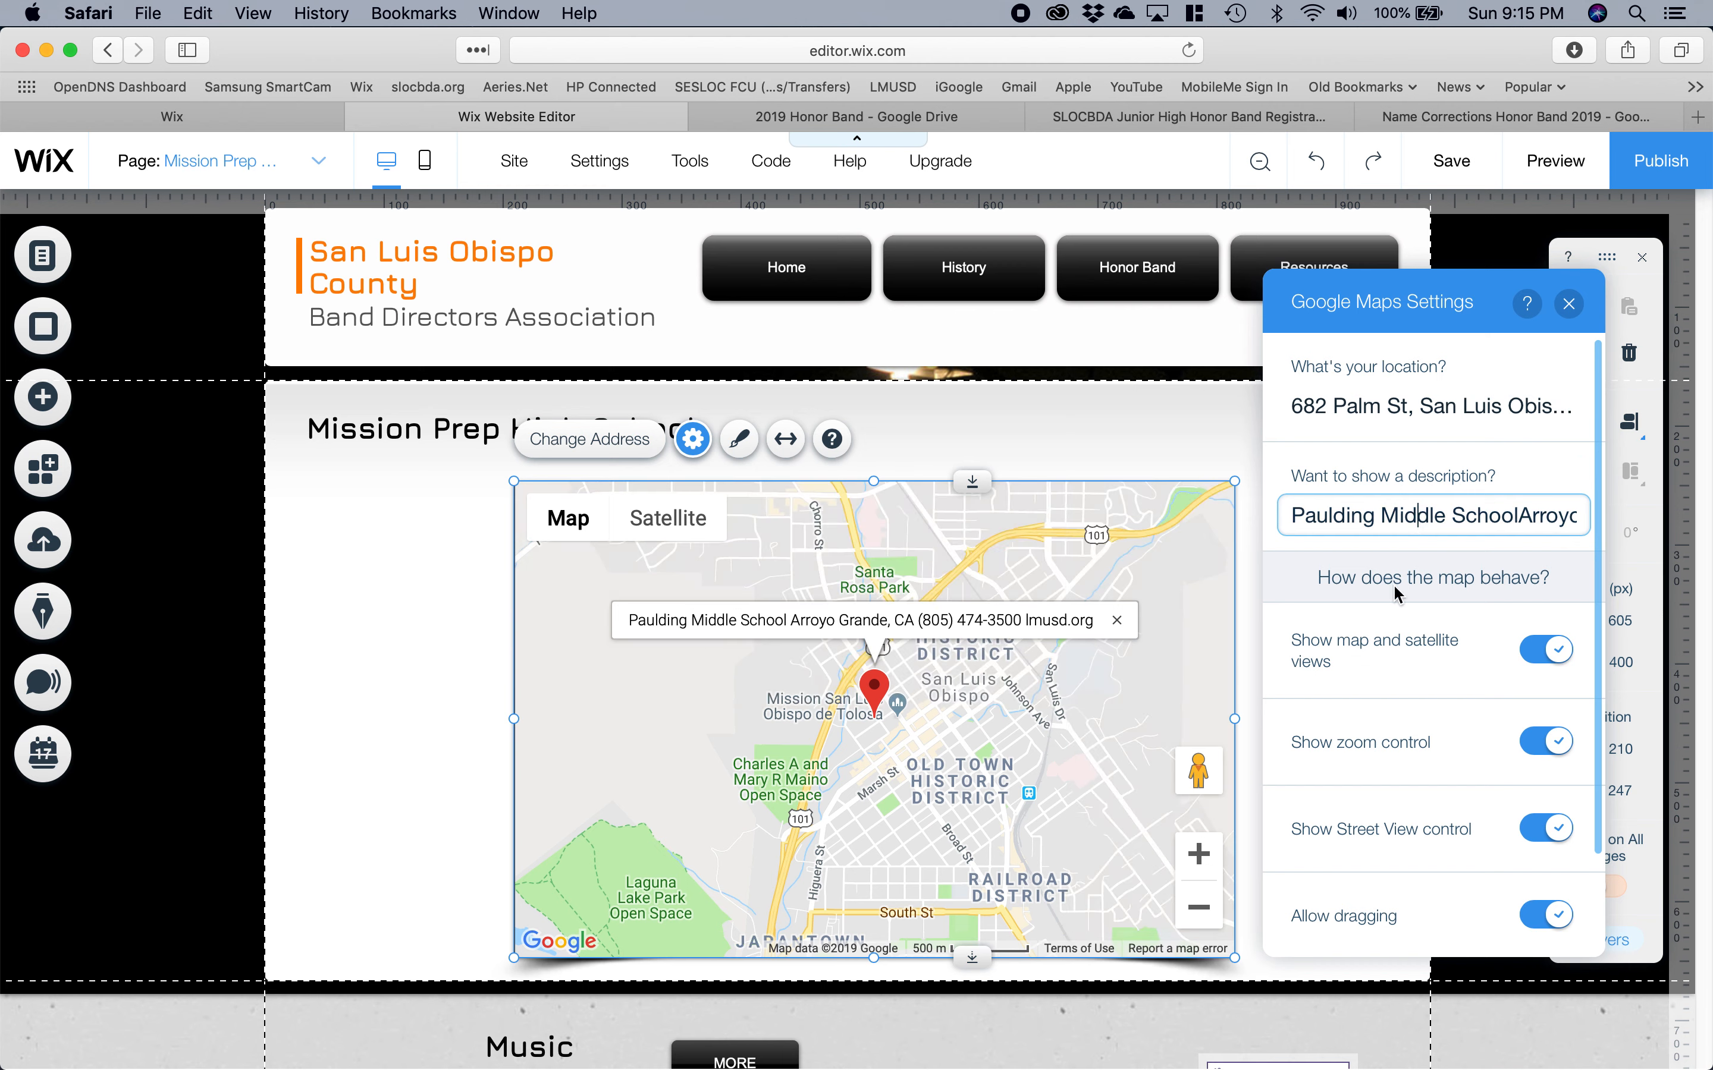
triple_click(1475, 514)
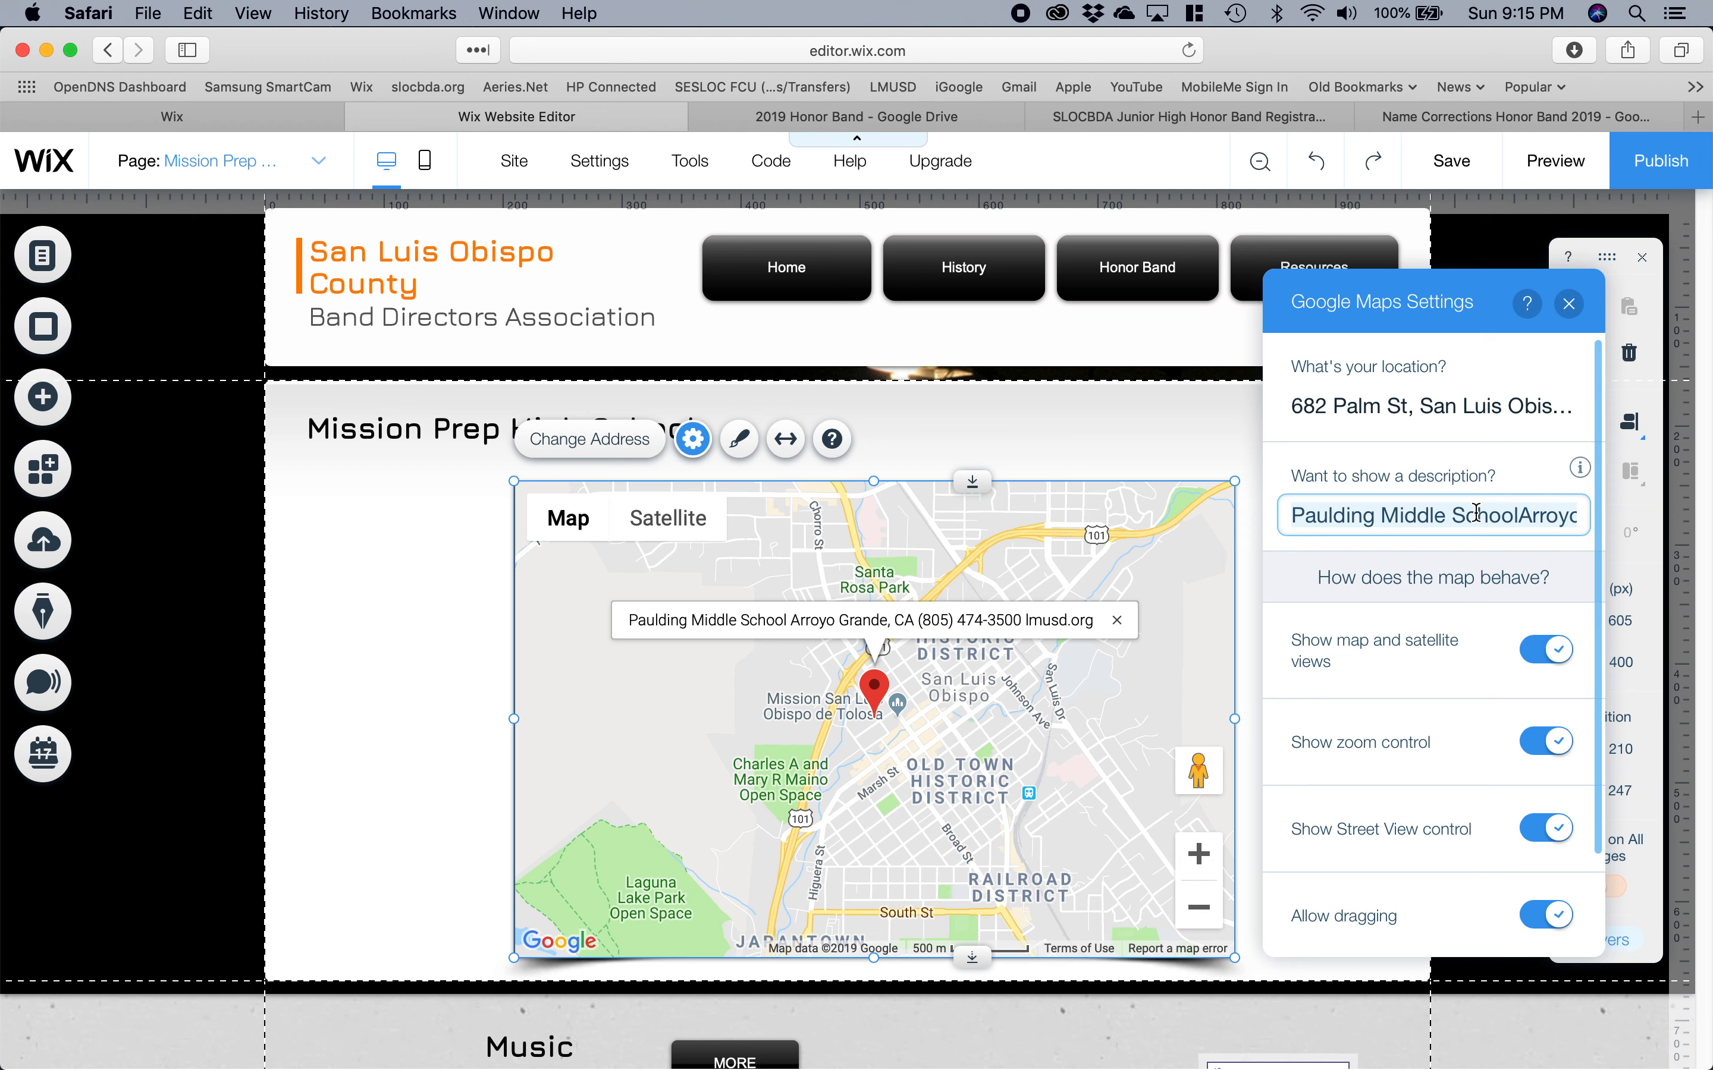
text(Mission Prep Hi)
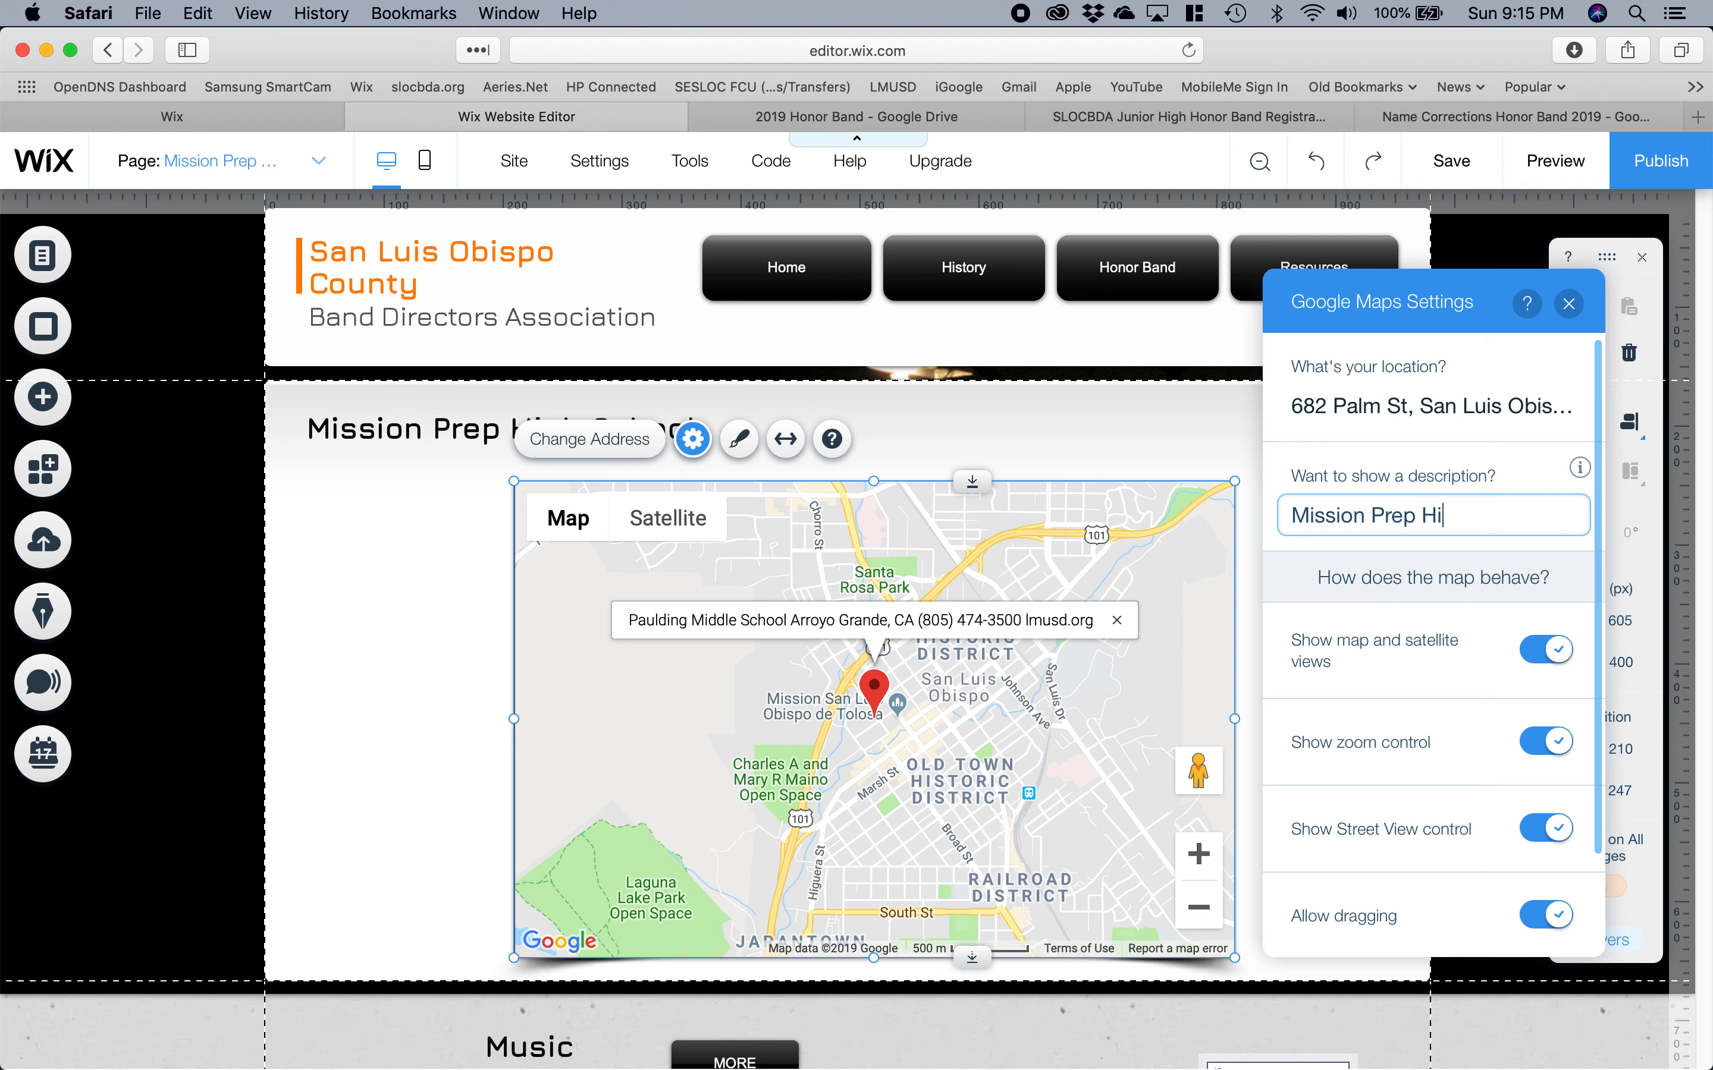
text(gh School)
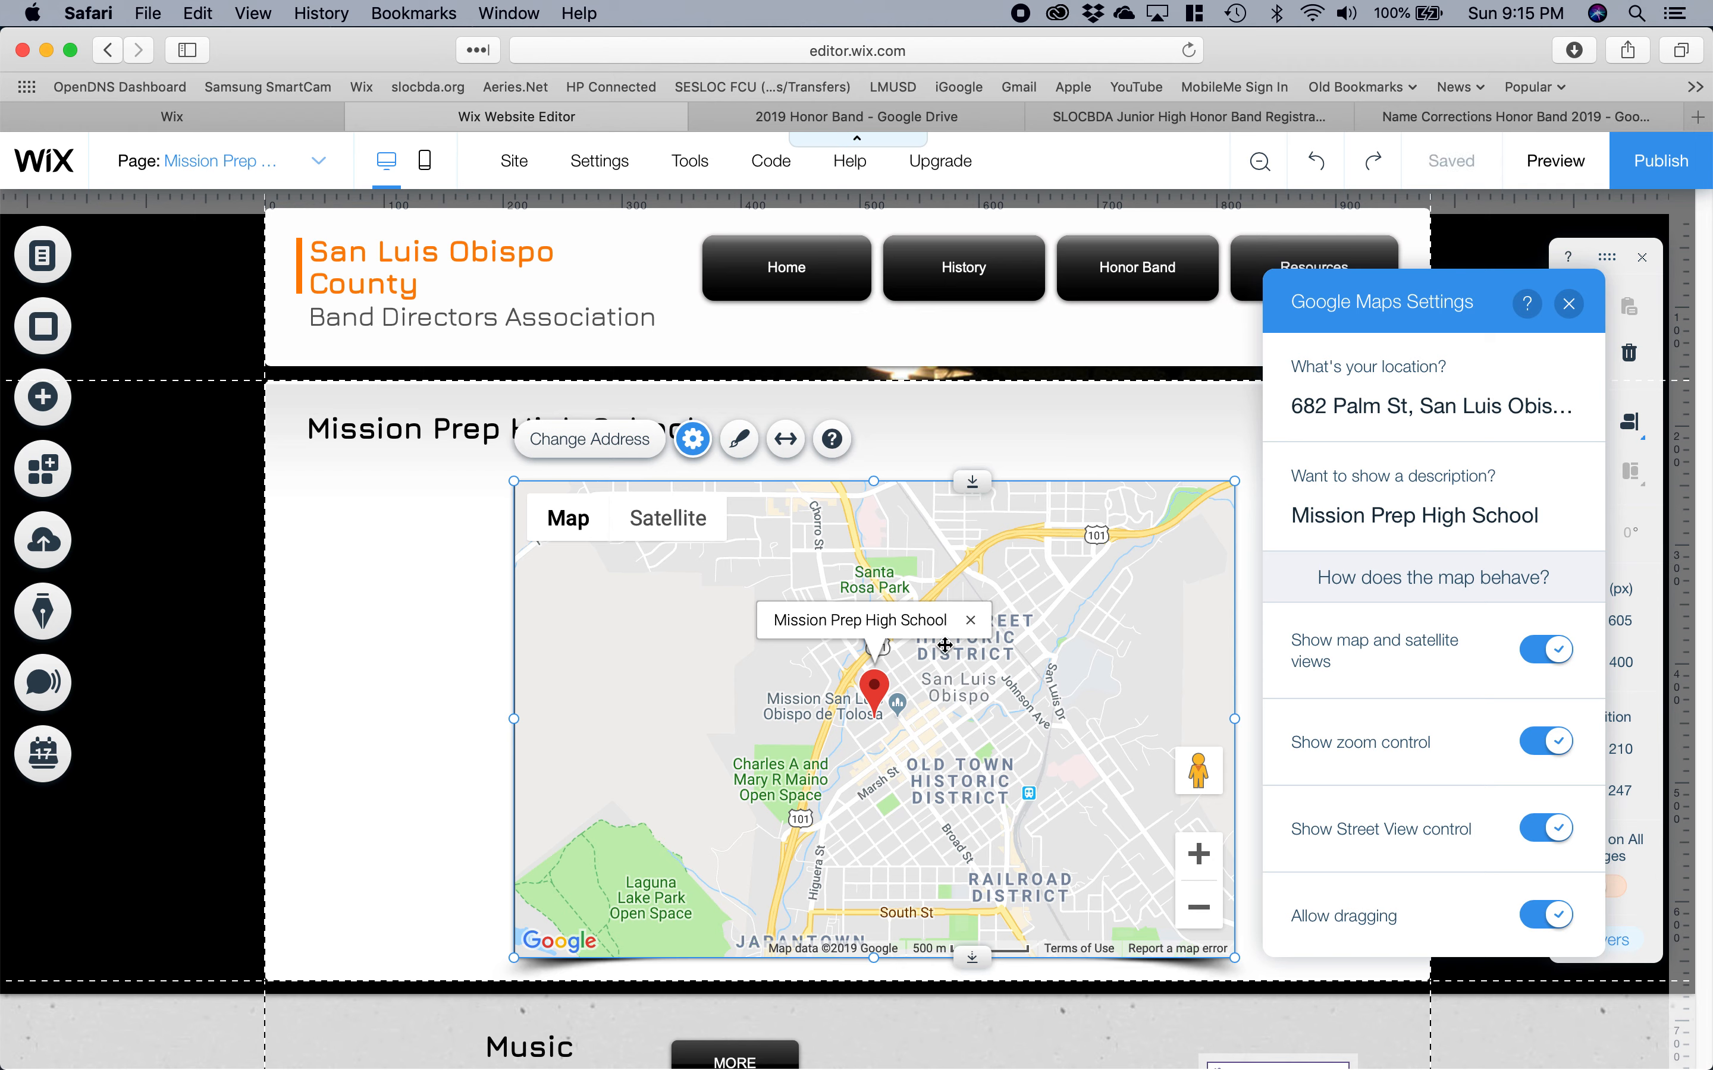
scroll(1392, 599, down, 2)
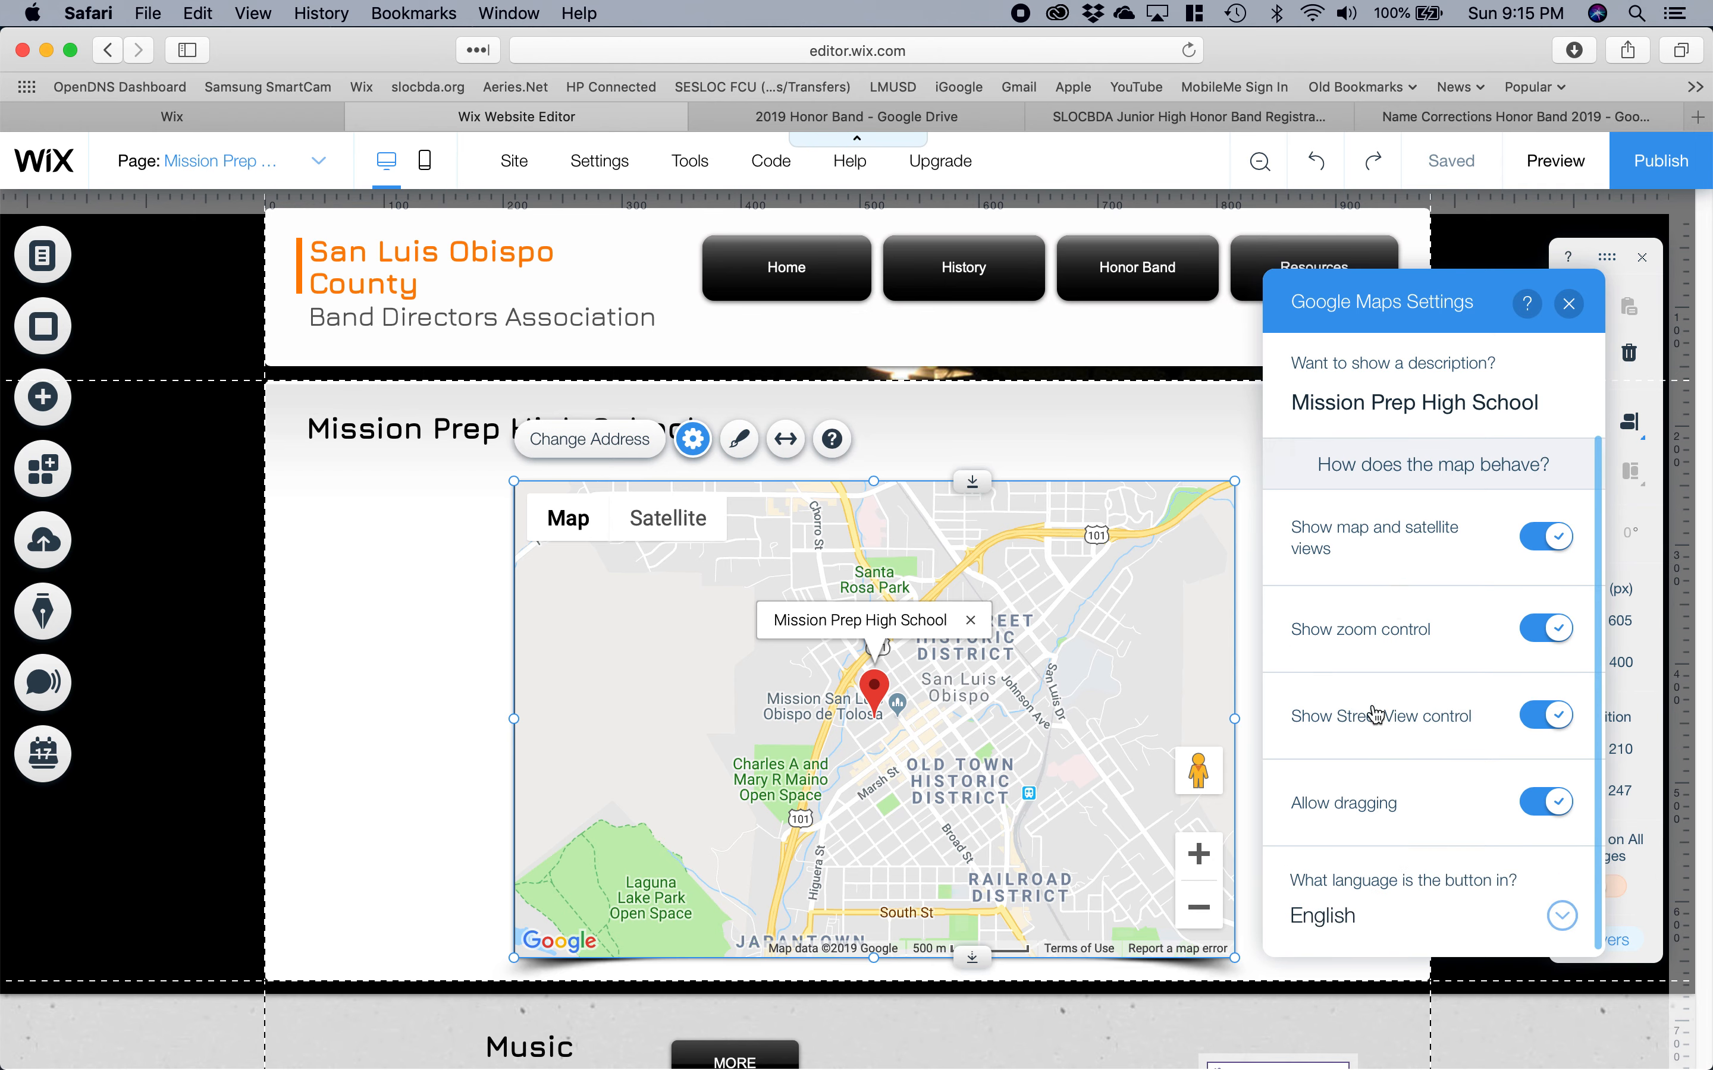
scroll(1373, 715, up, 2)
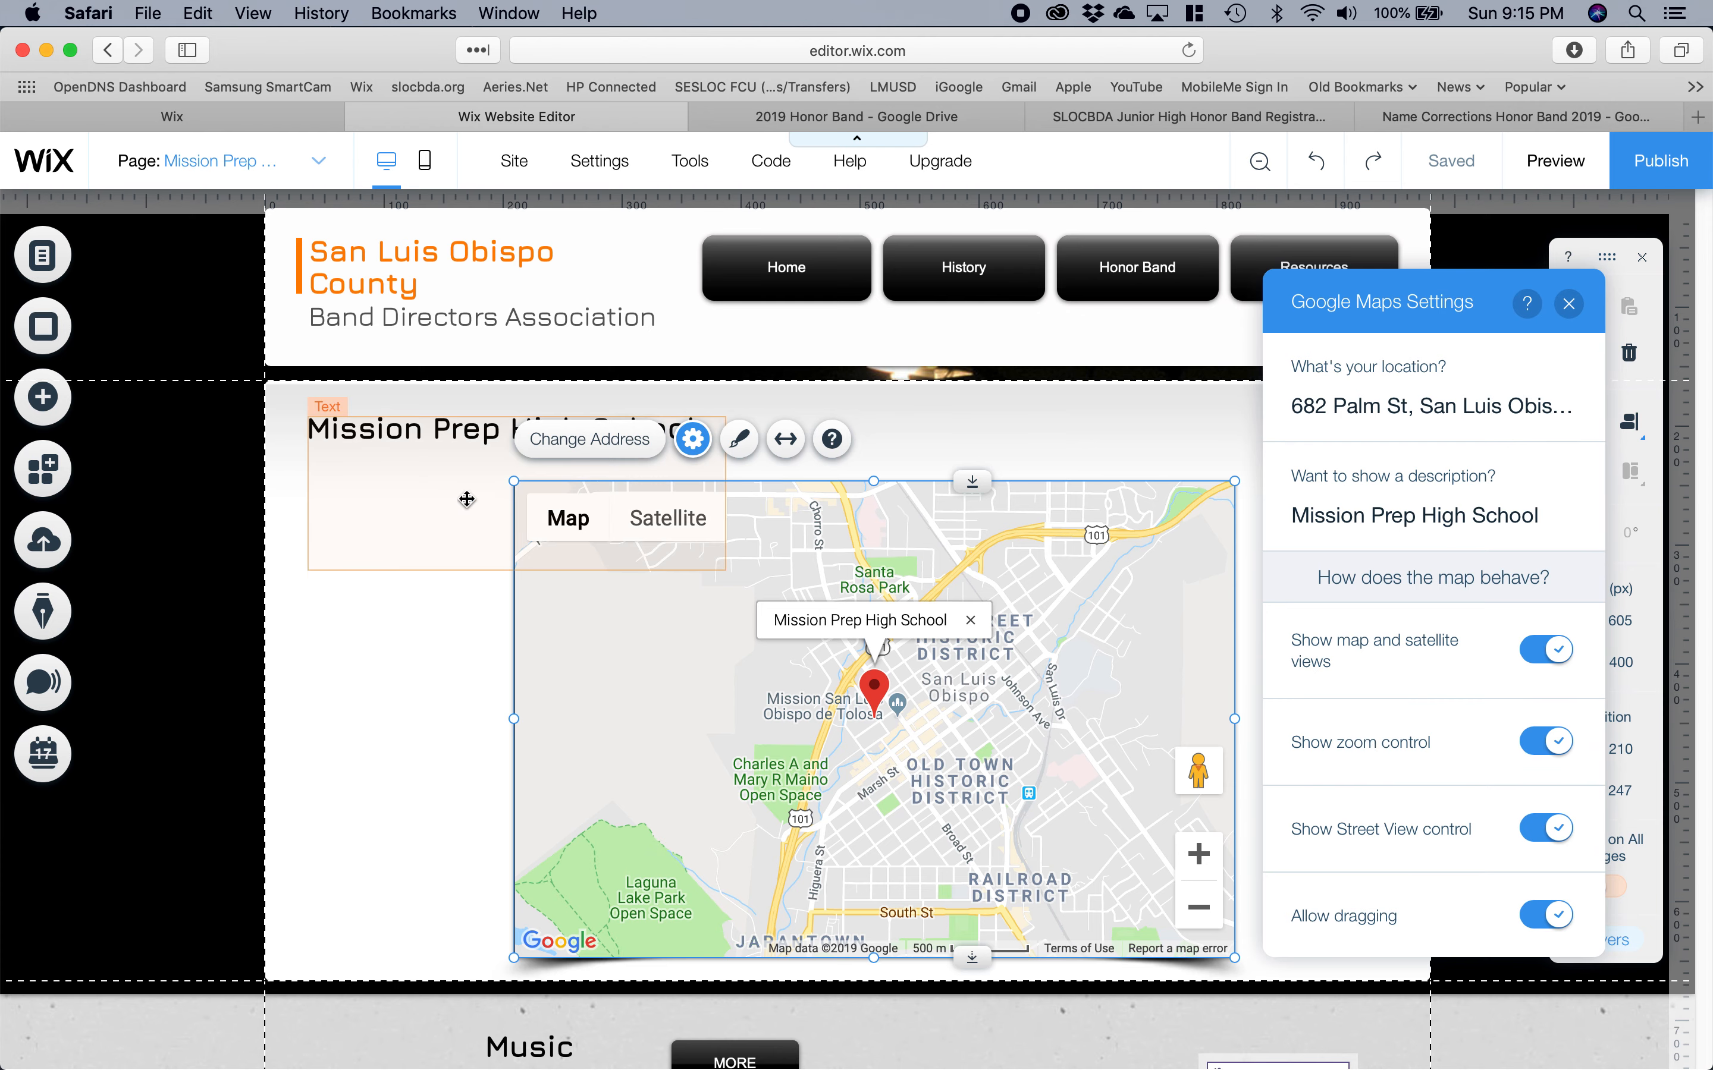
click(1577, 312)
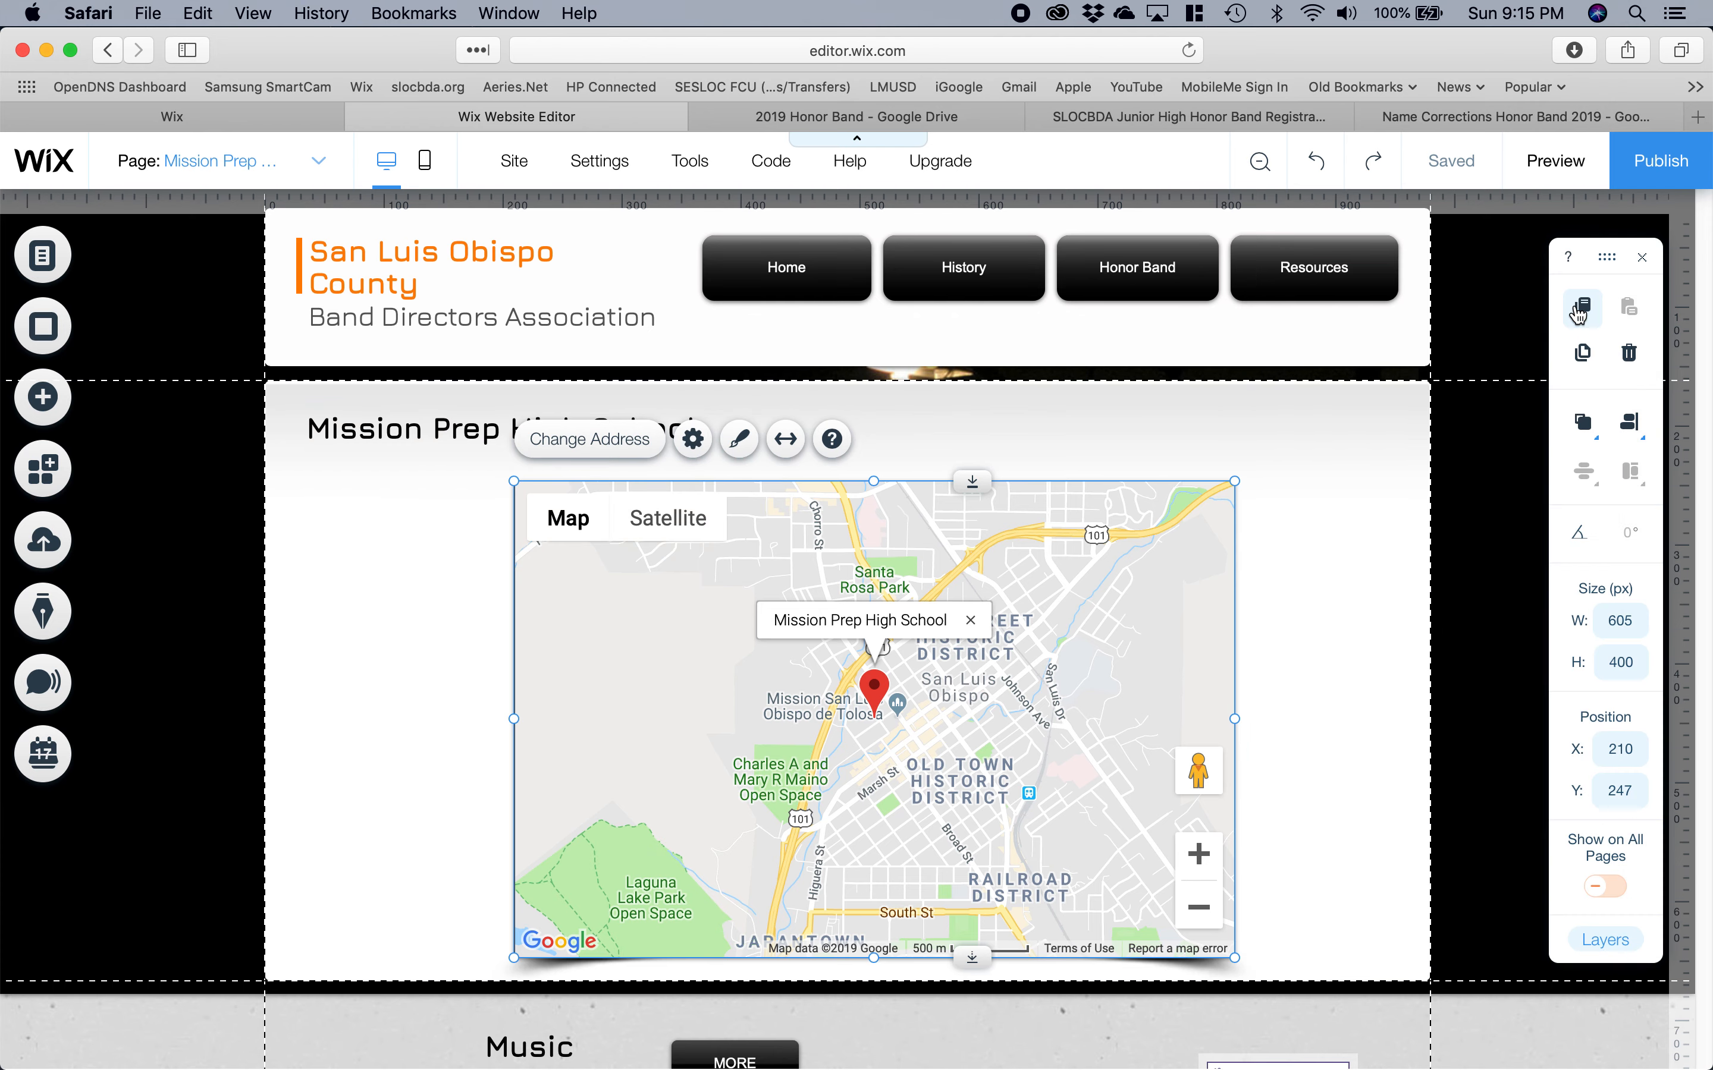
Save the site and publish the changes to the live domain.
mouse_move(1451, 164)
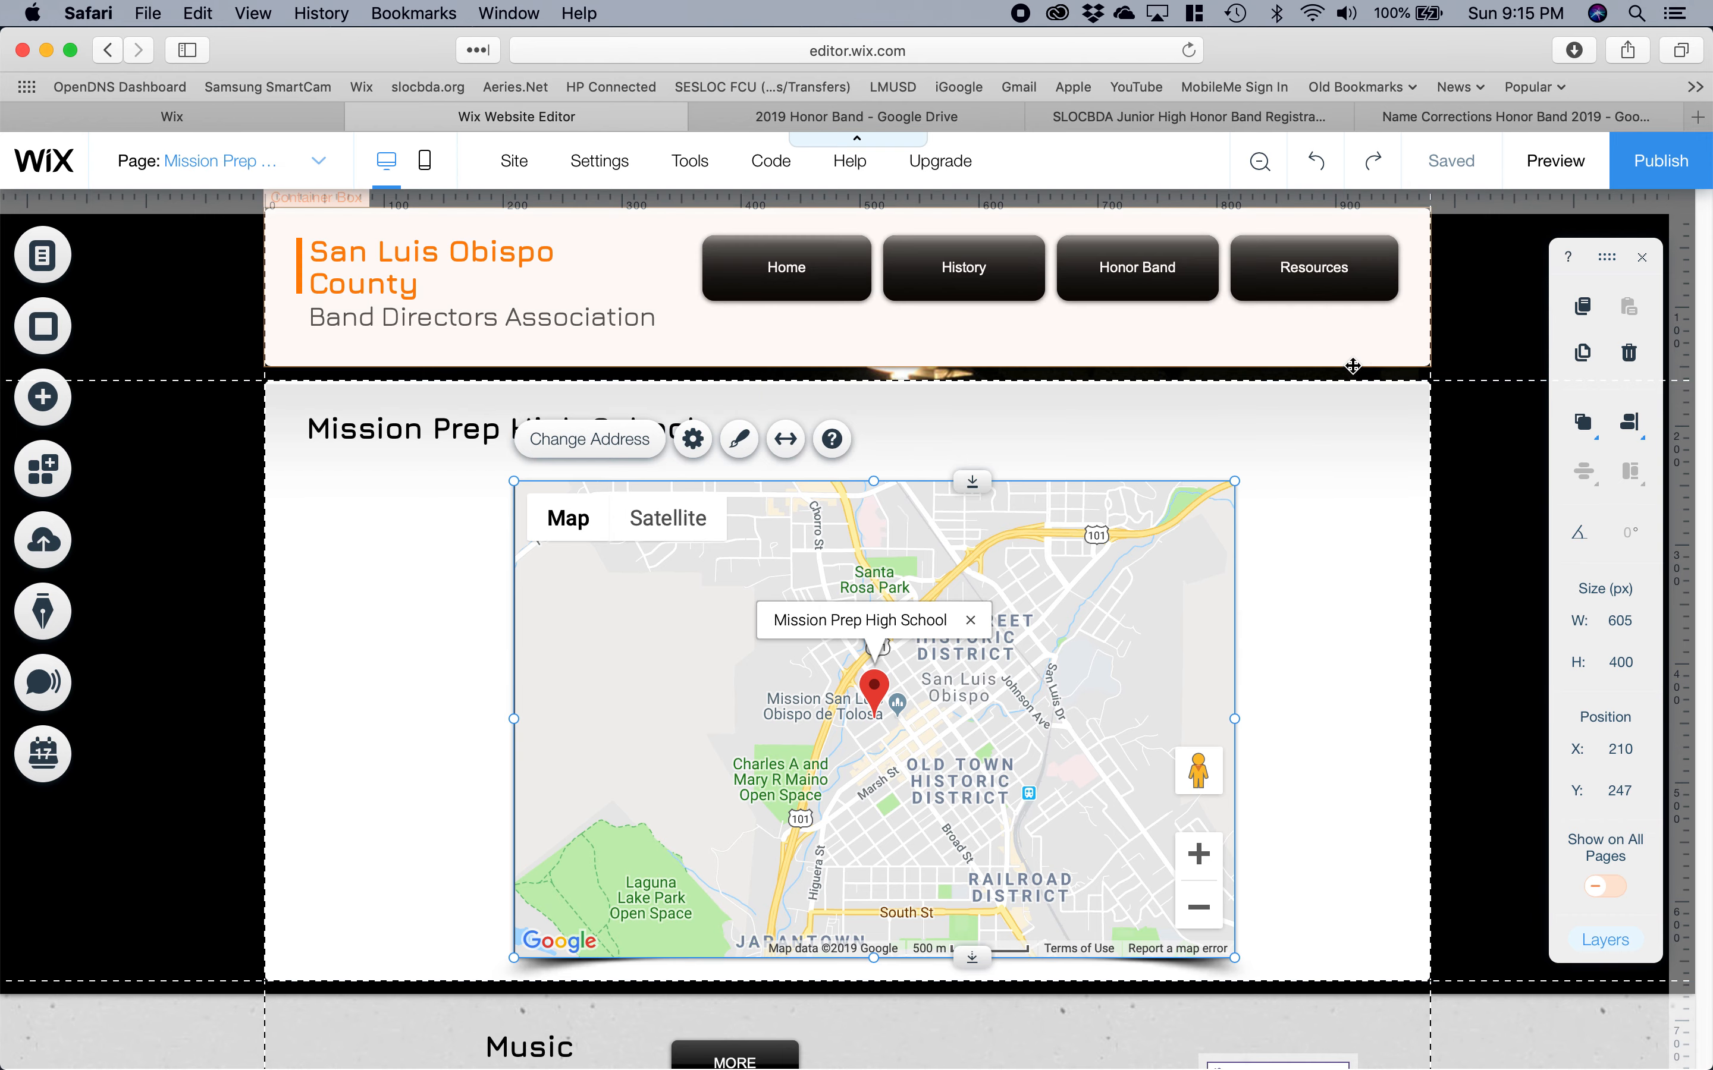
click(1462, 160)
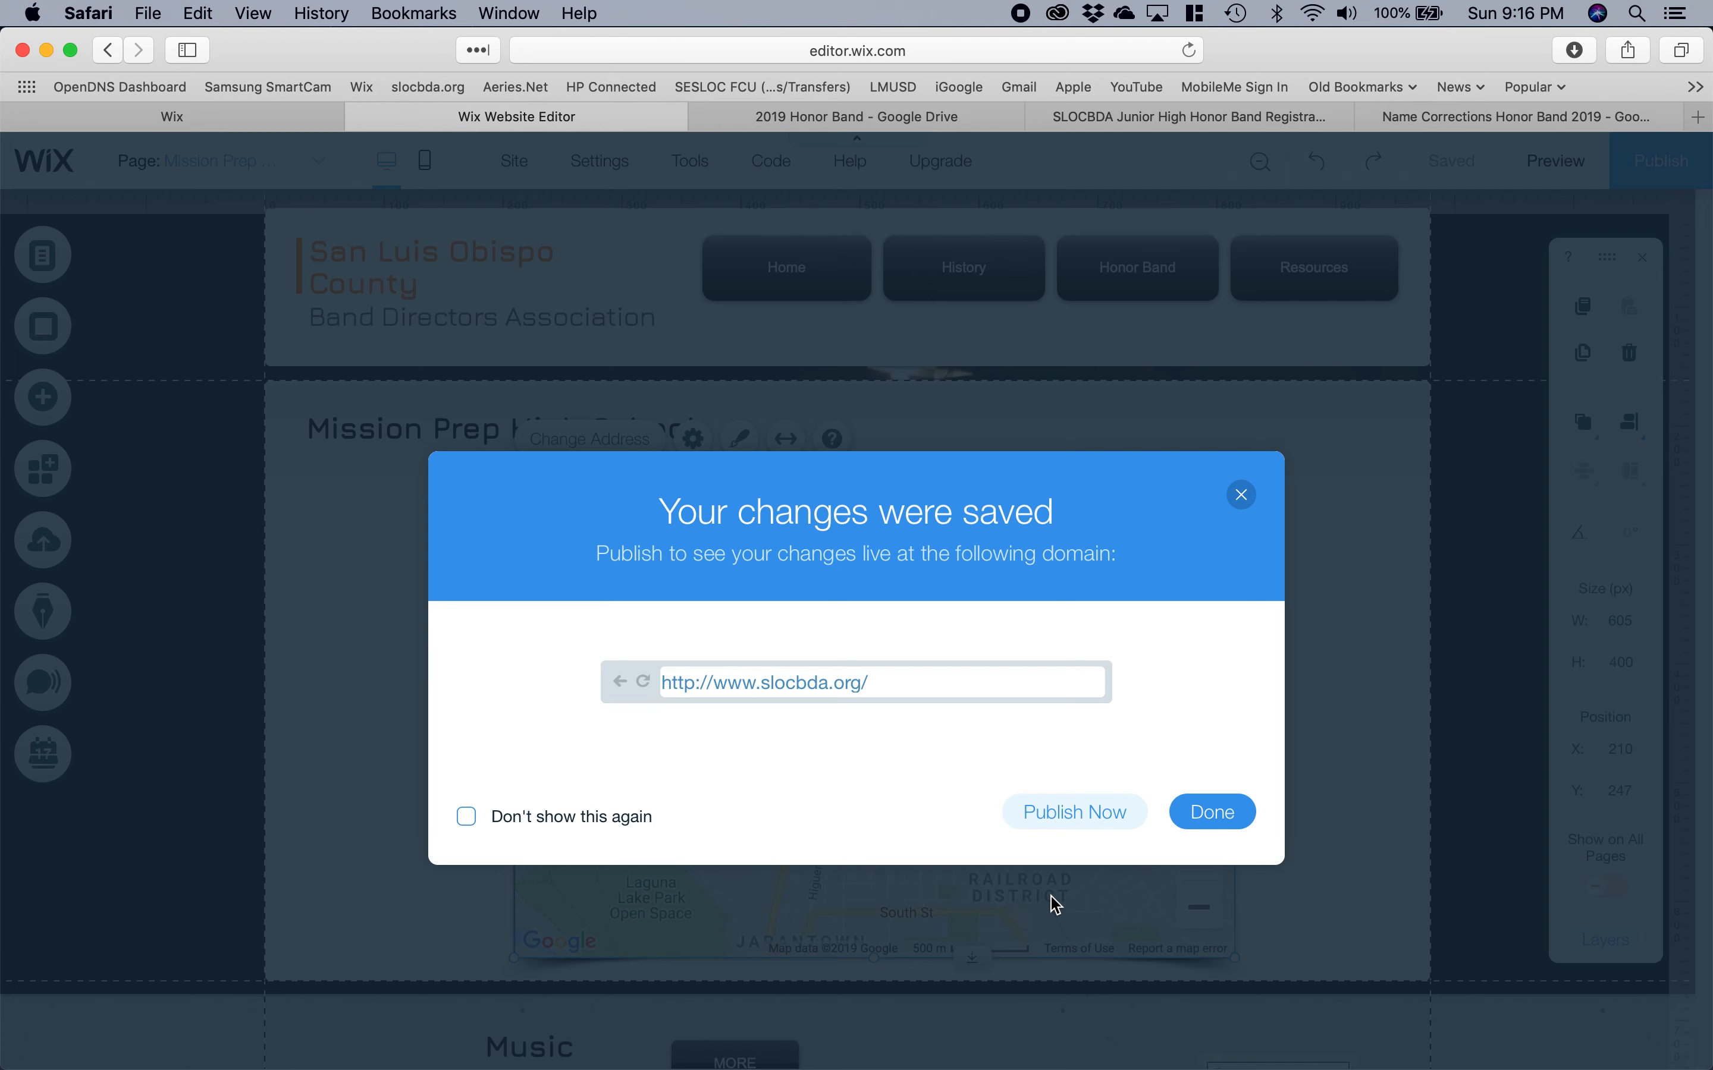
click(1081, 821)
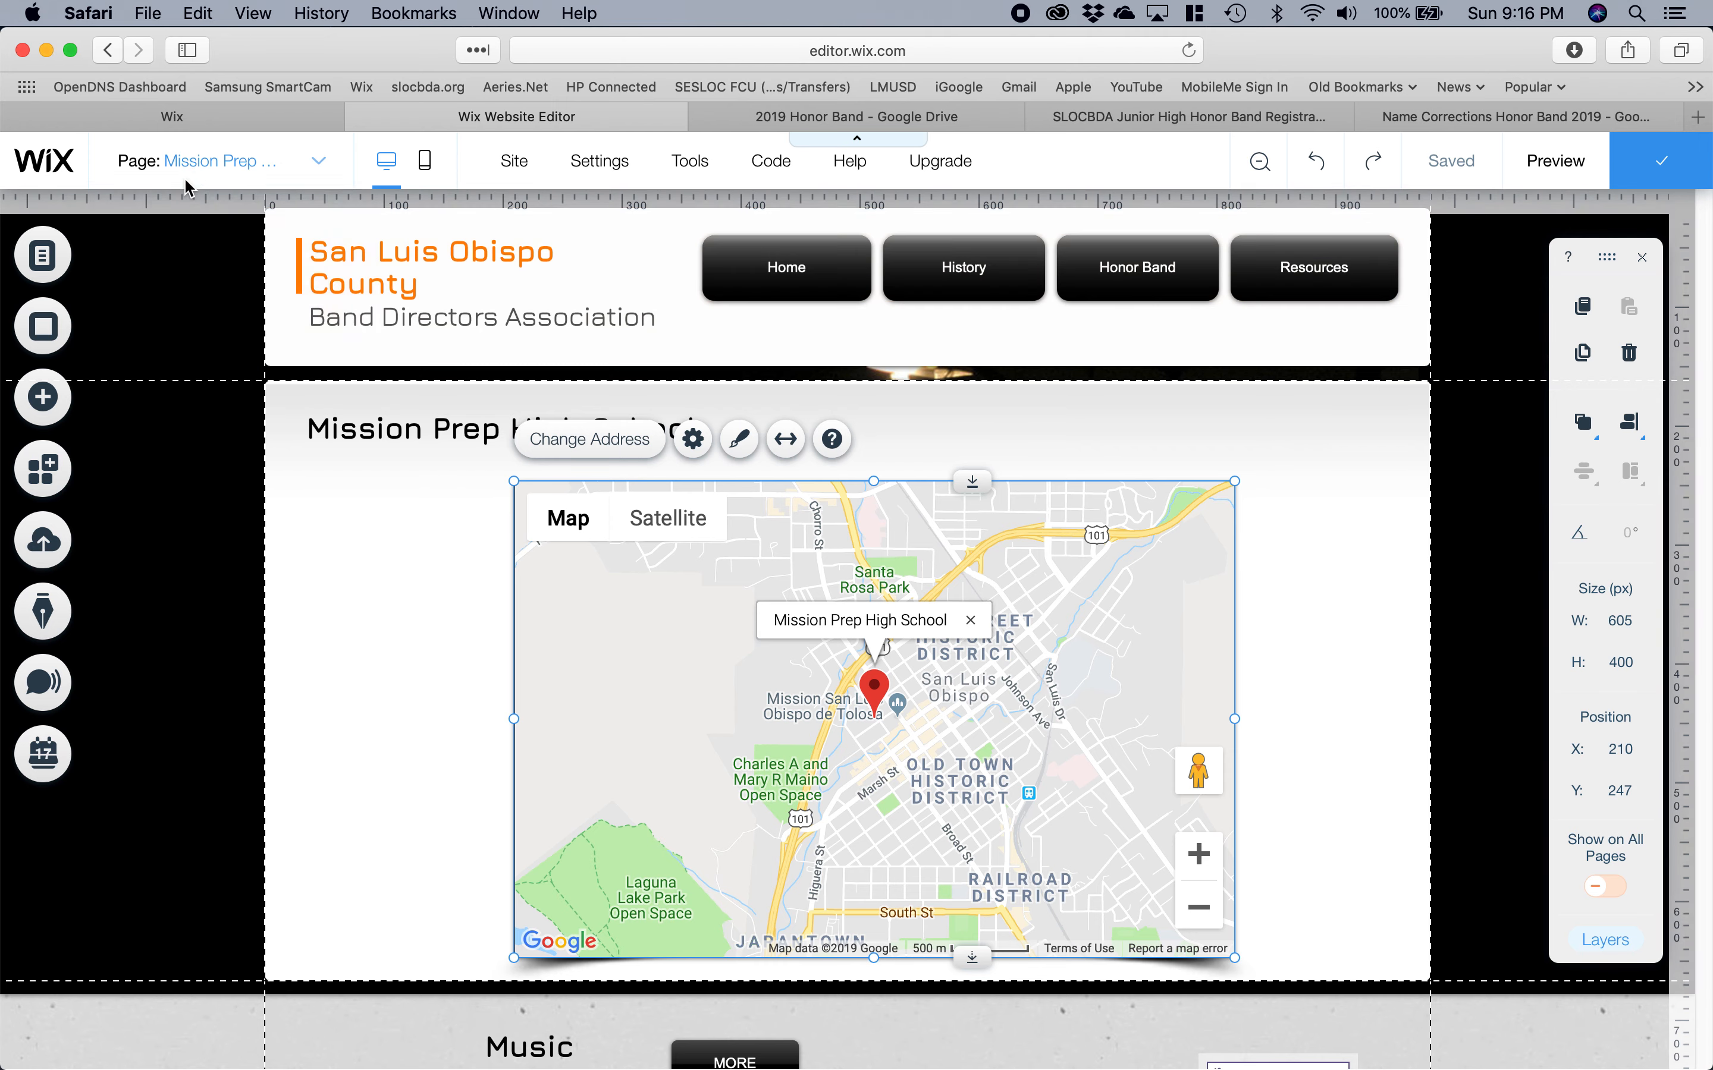
Look through the site's page list, covering the hidden Mission Prep High page and the Honor Band, Resources and History sections.
click(47, 263)
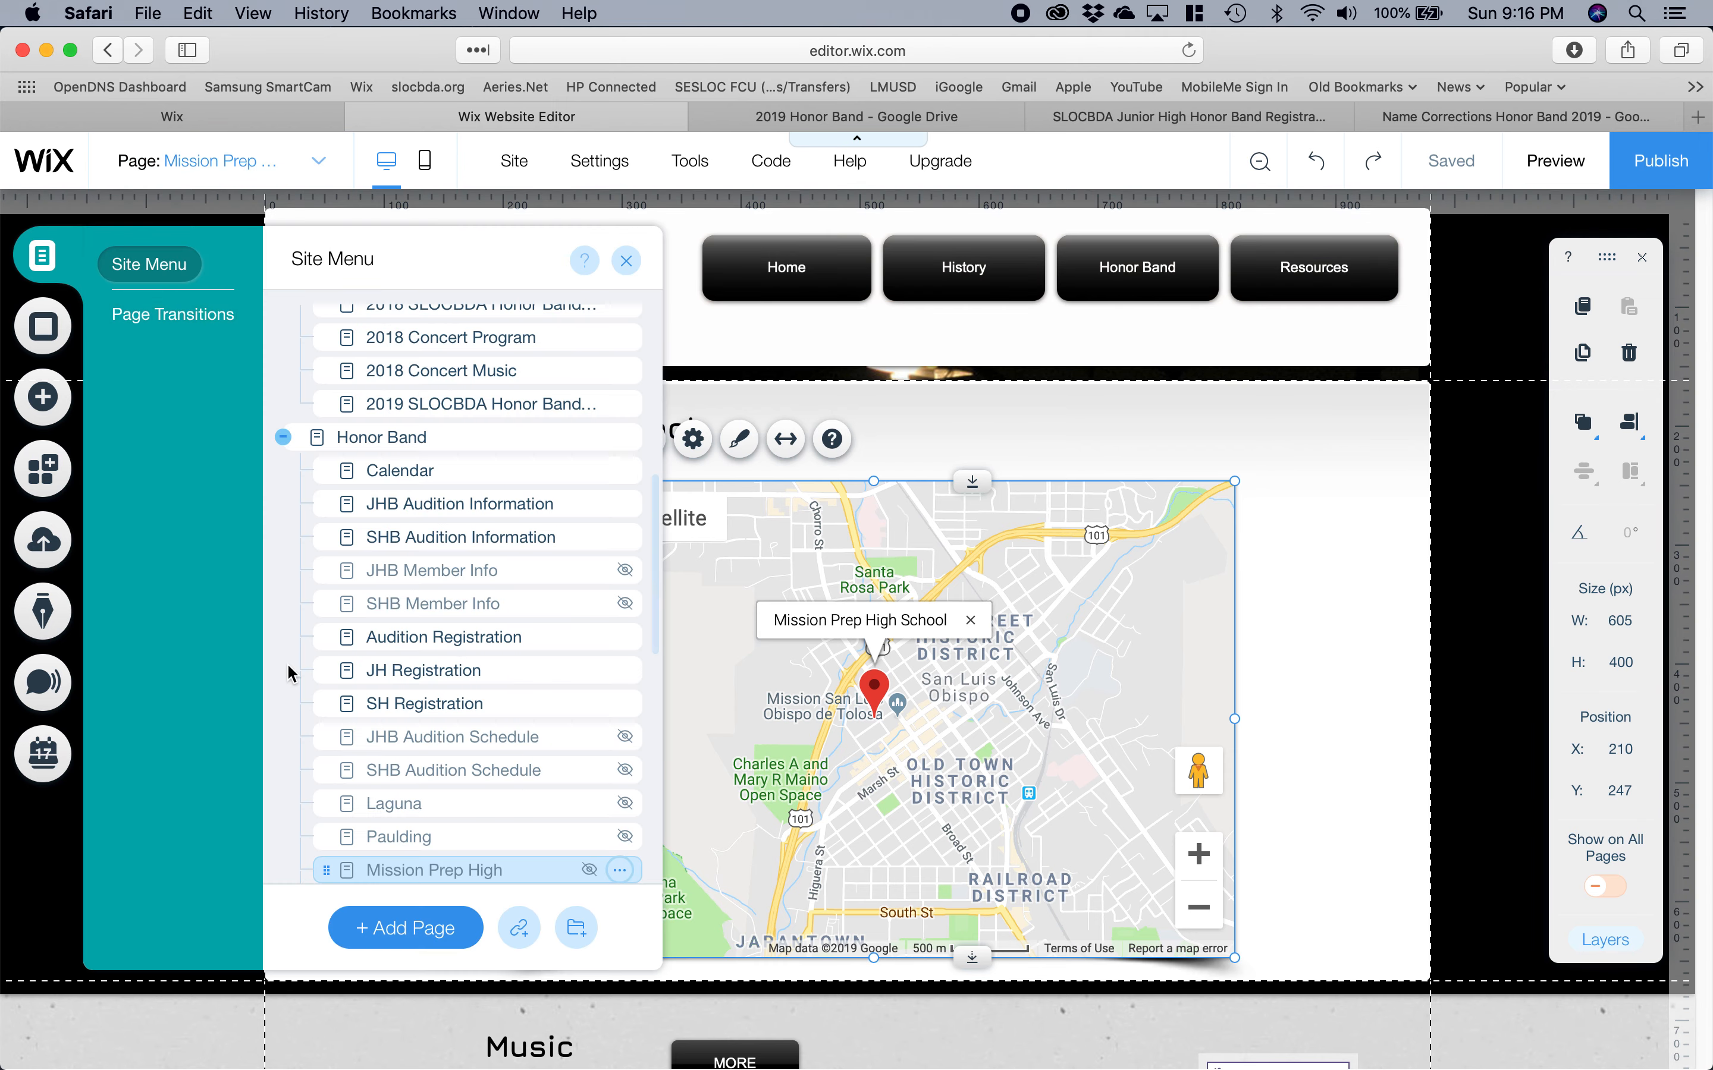
scroll(438, 709, down, 2)
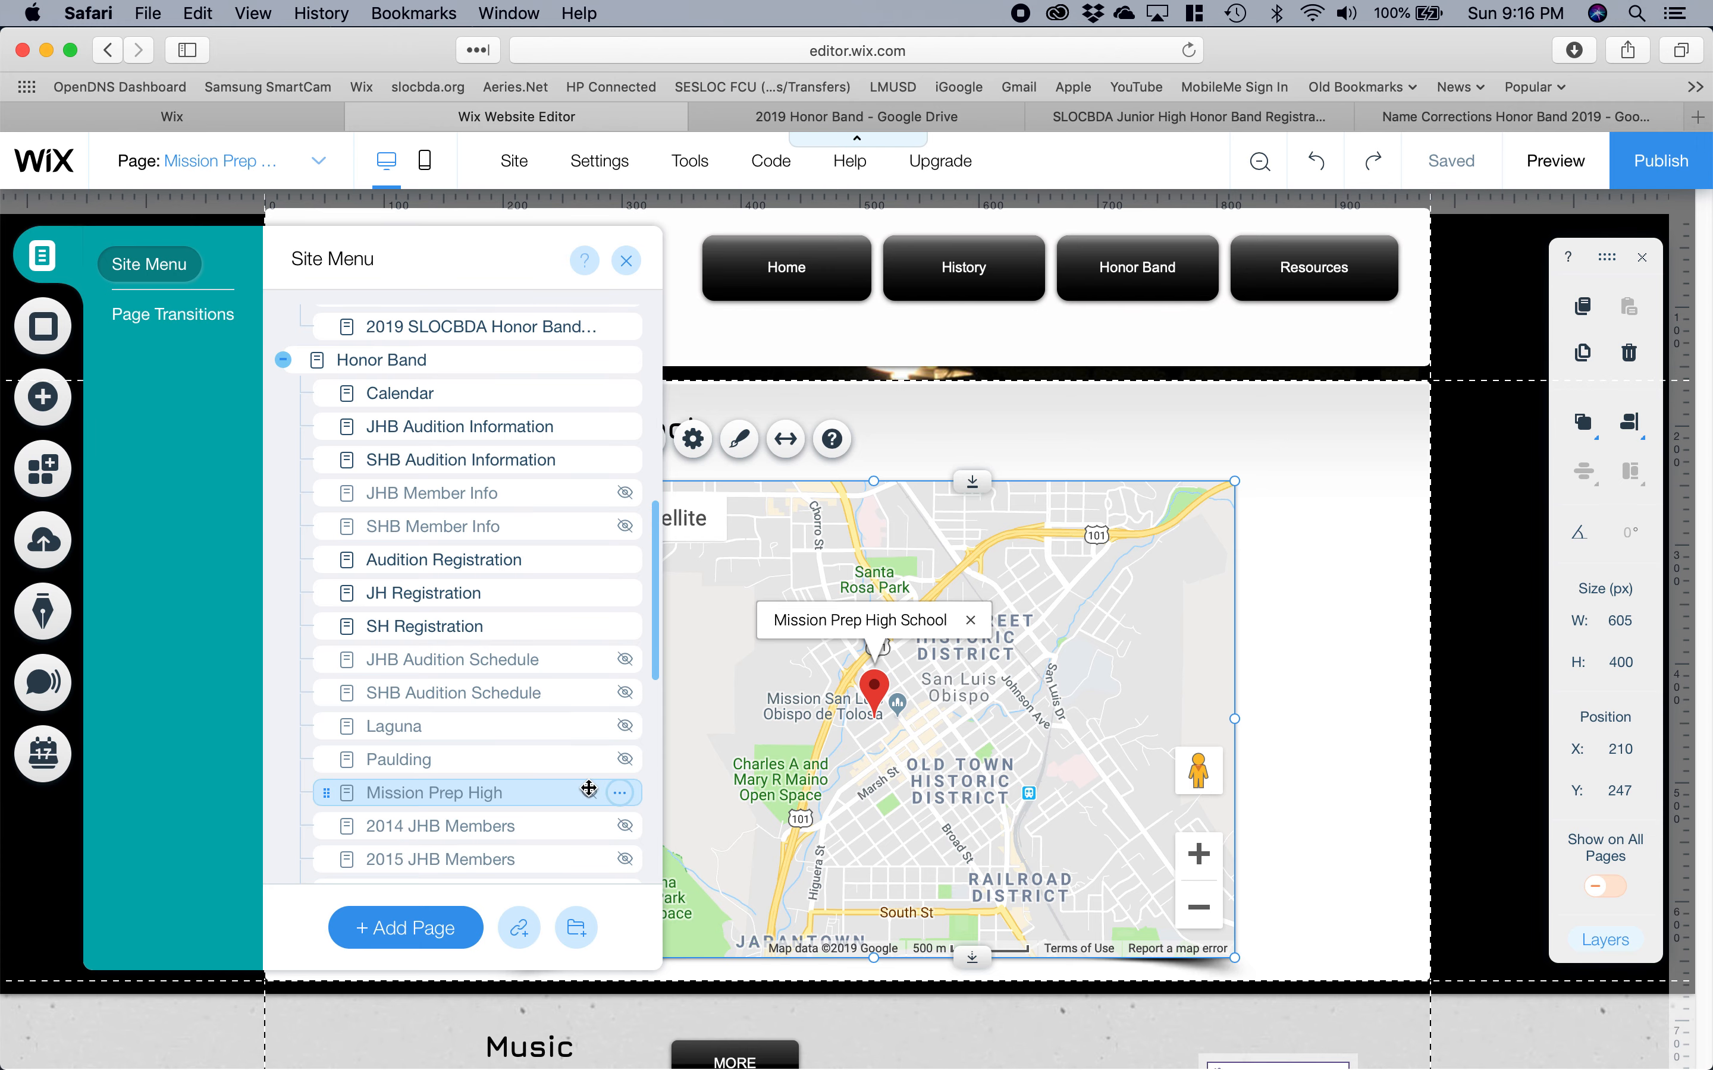
click(1318, 613)
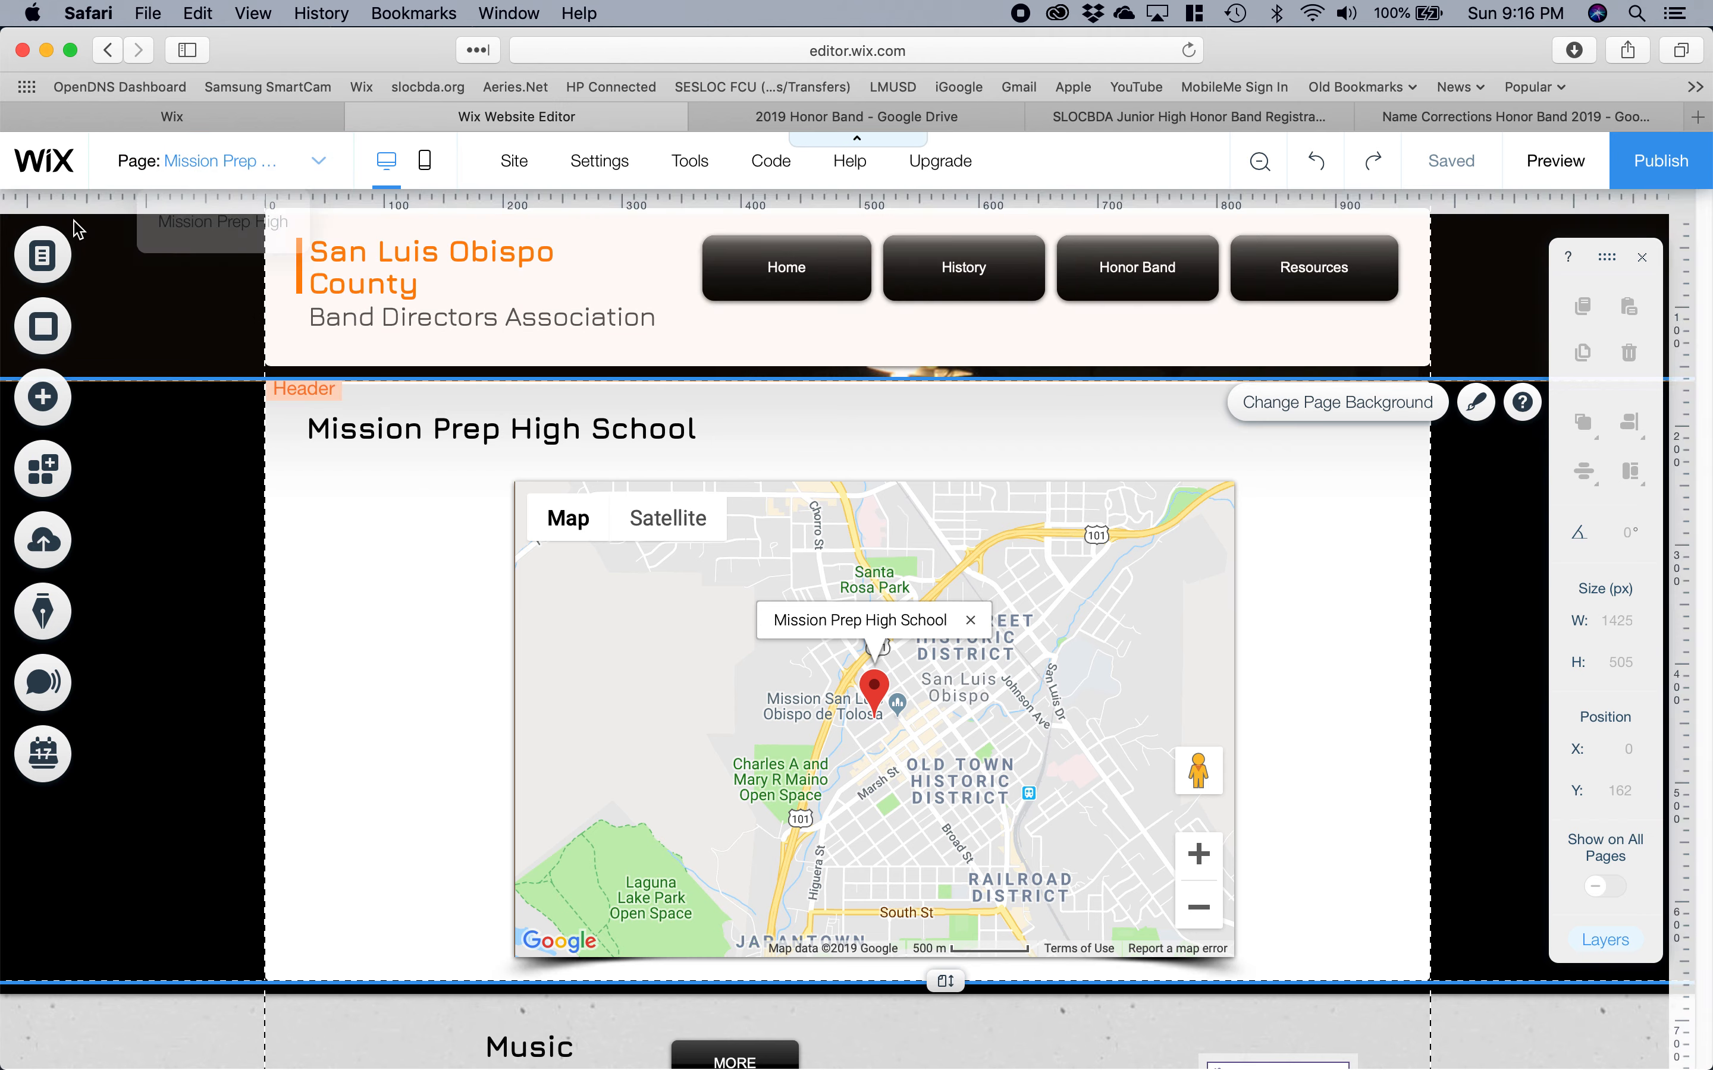
click(47, 260)
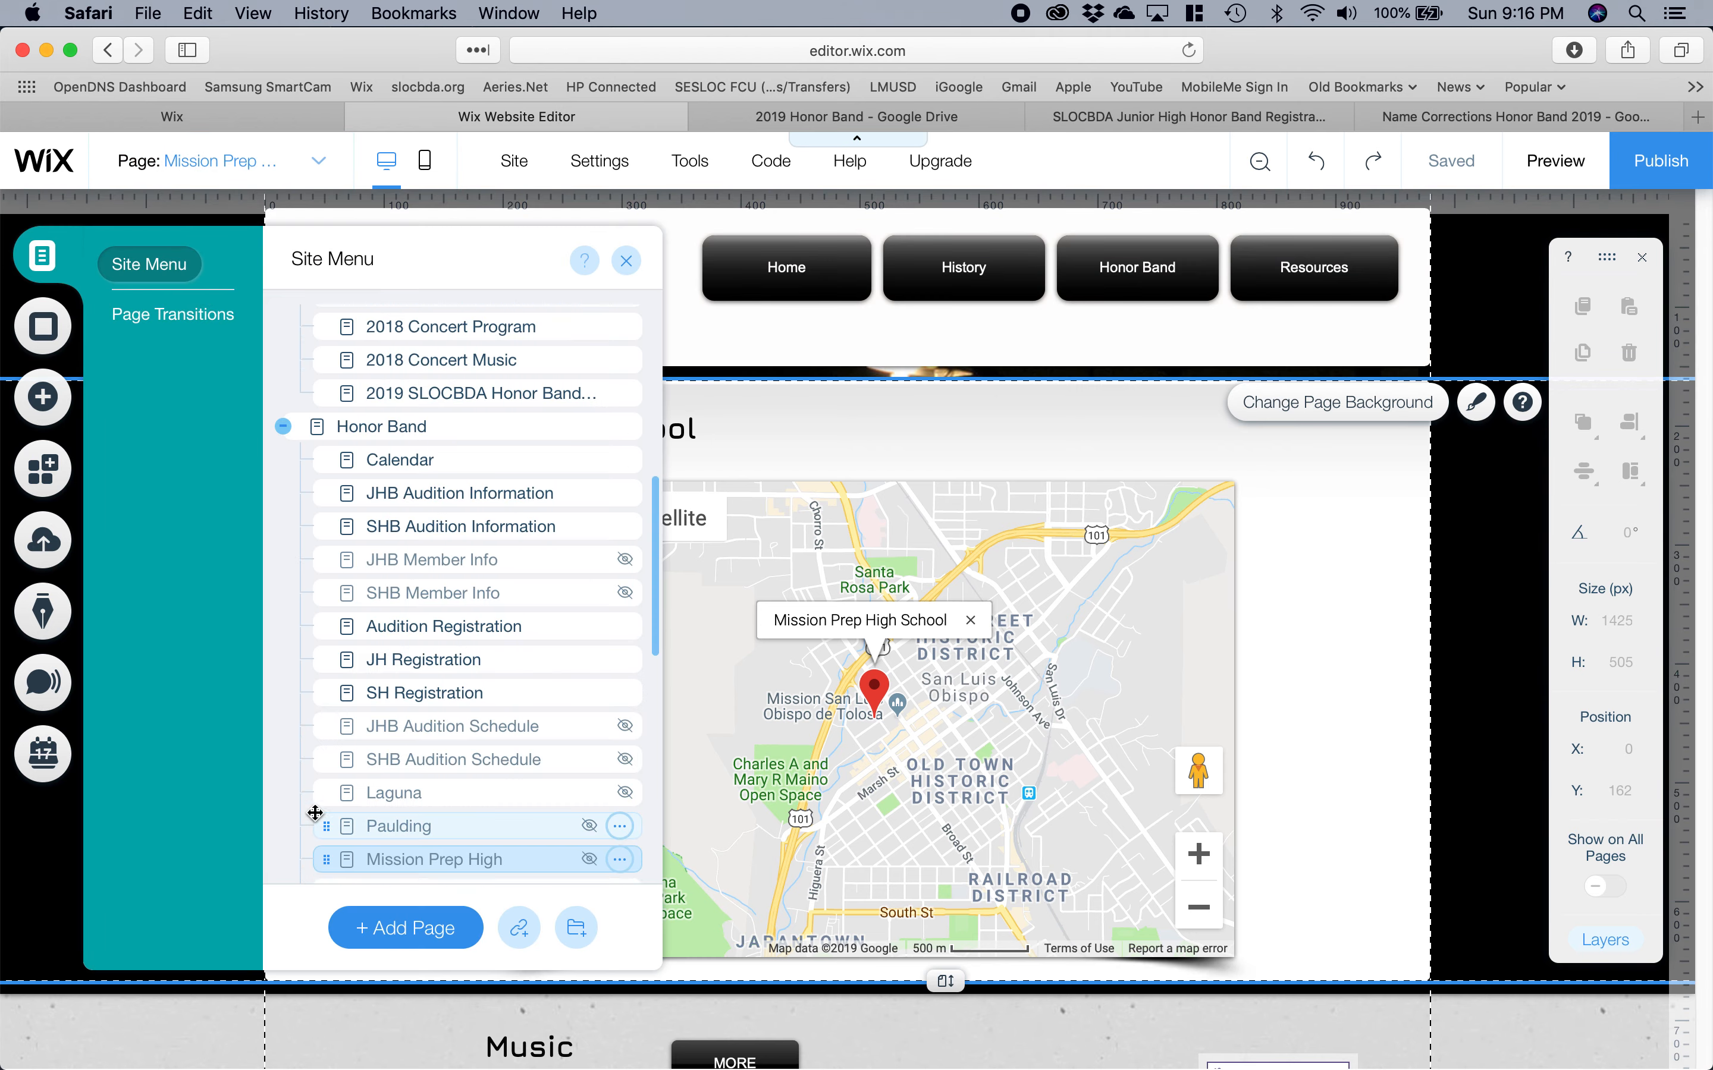
scroll(425, 751, down, 3)
scroll(455, 690, down, 5)
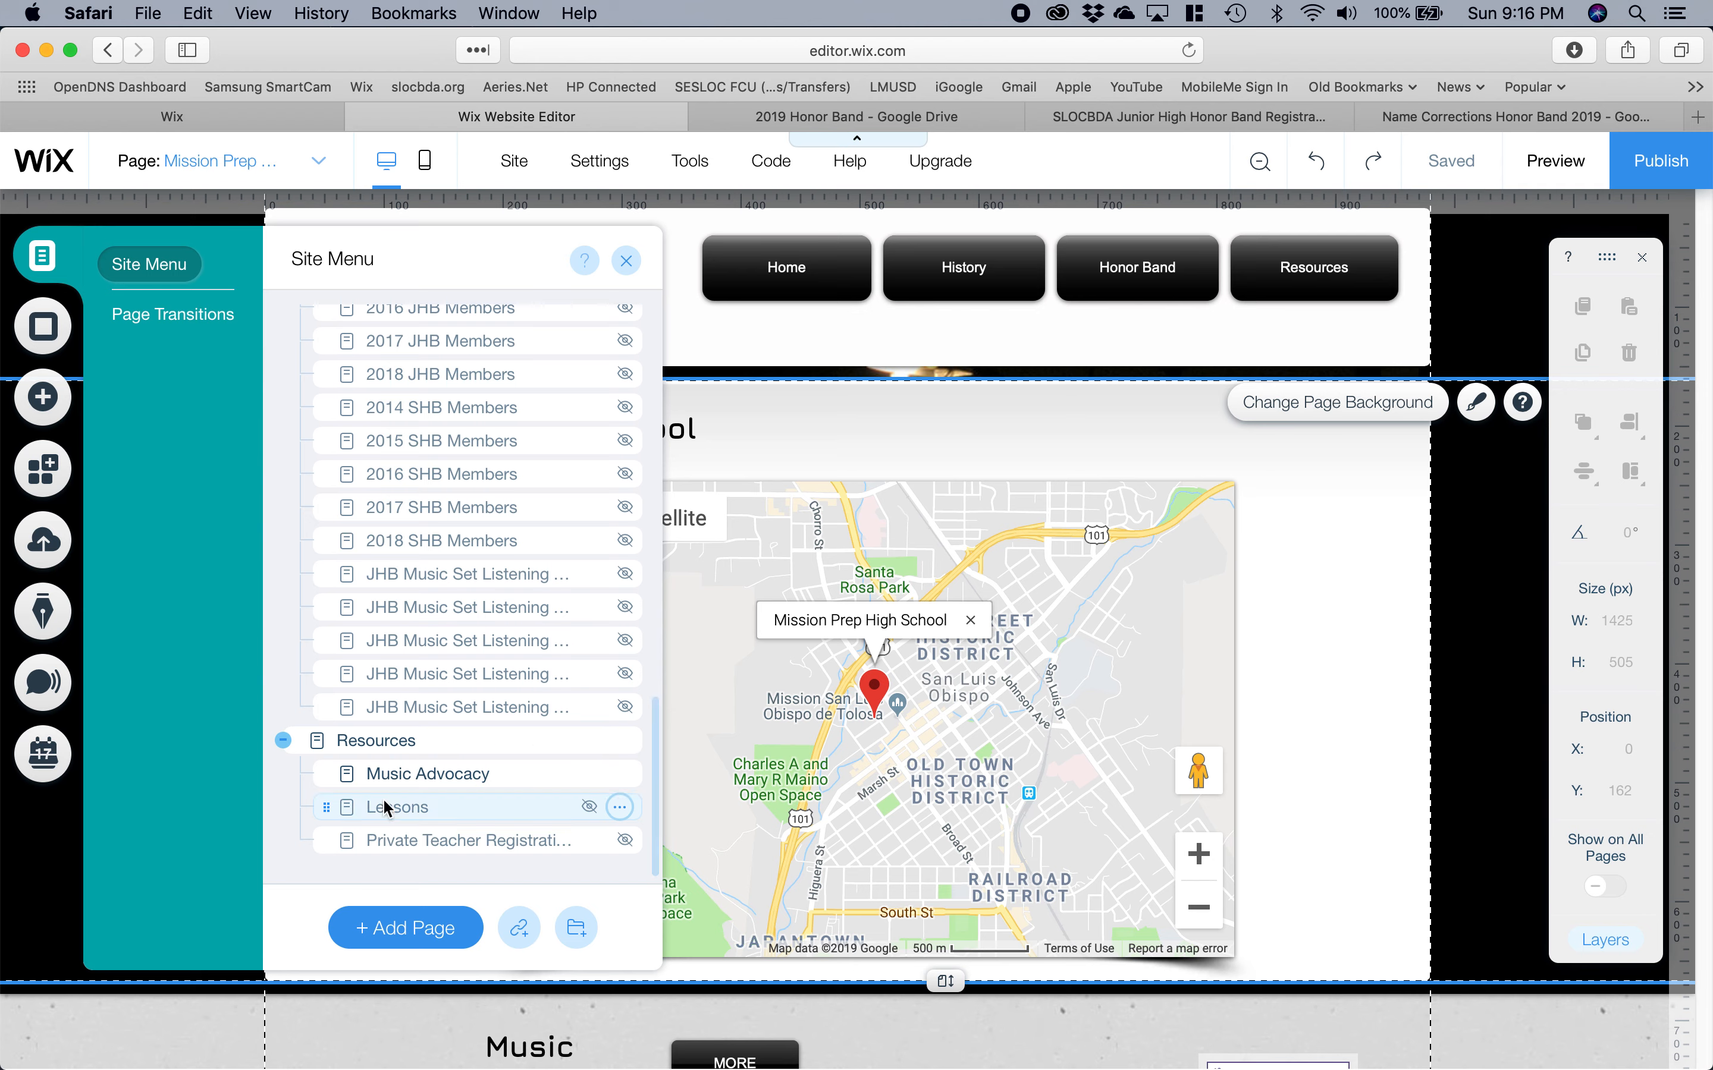
scroll(379, 807, up, 6)
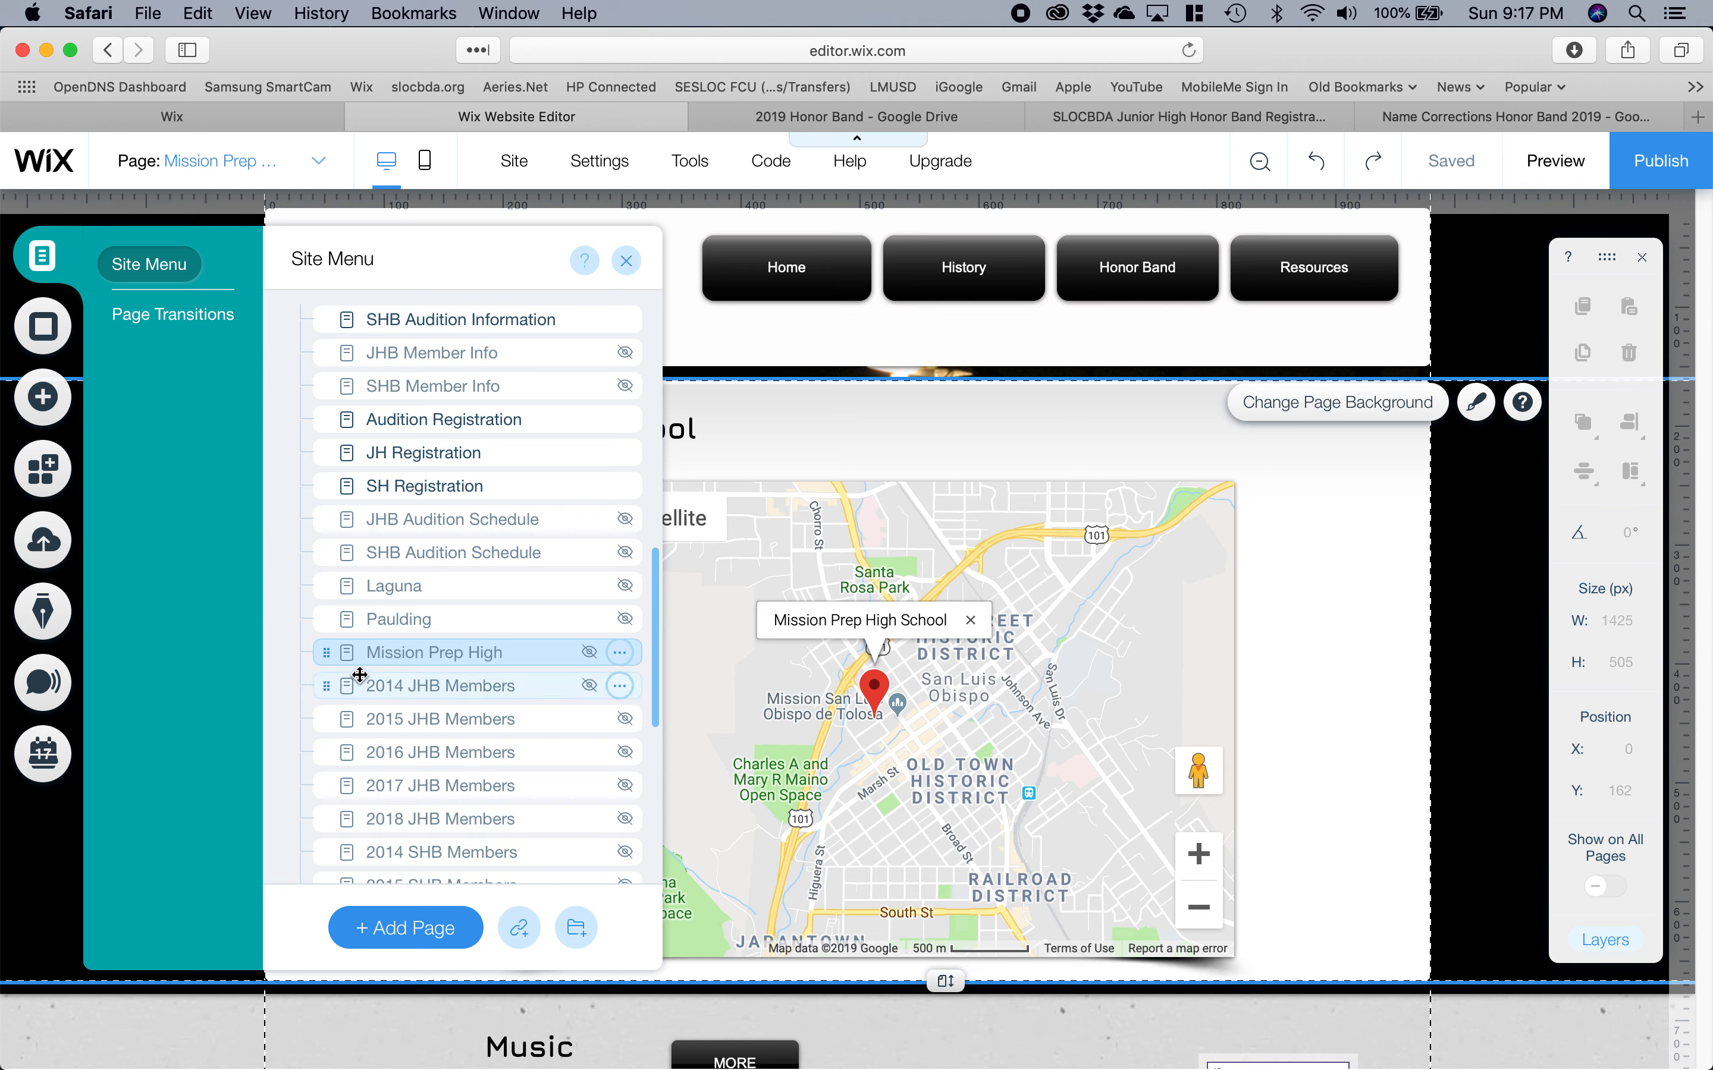
scroll(369, 561, up, 3)
scroll(369, 561, up, 1)
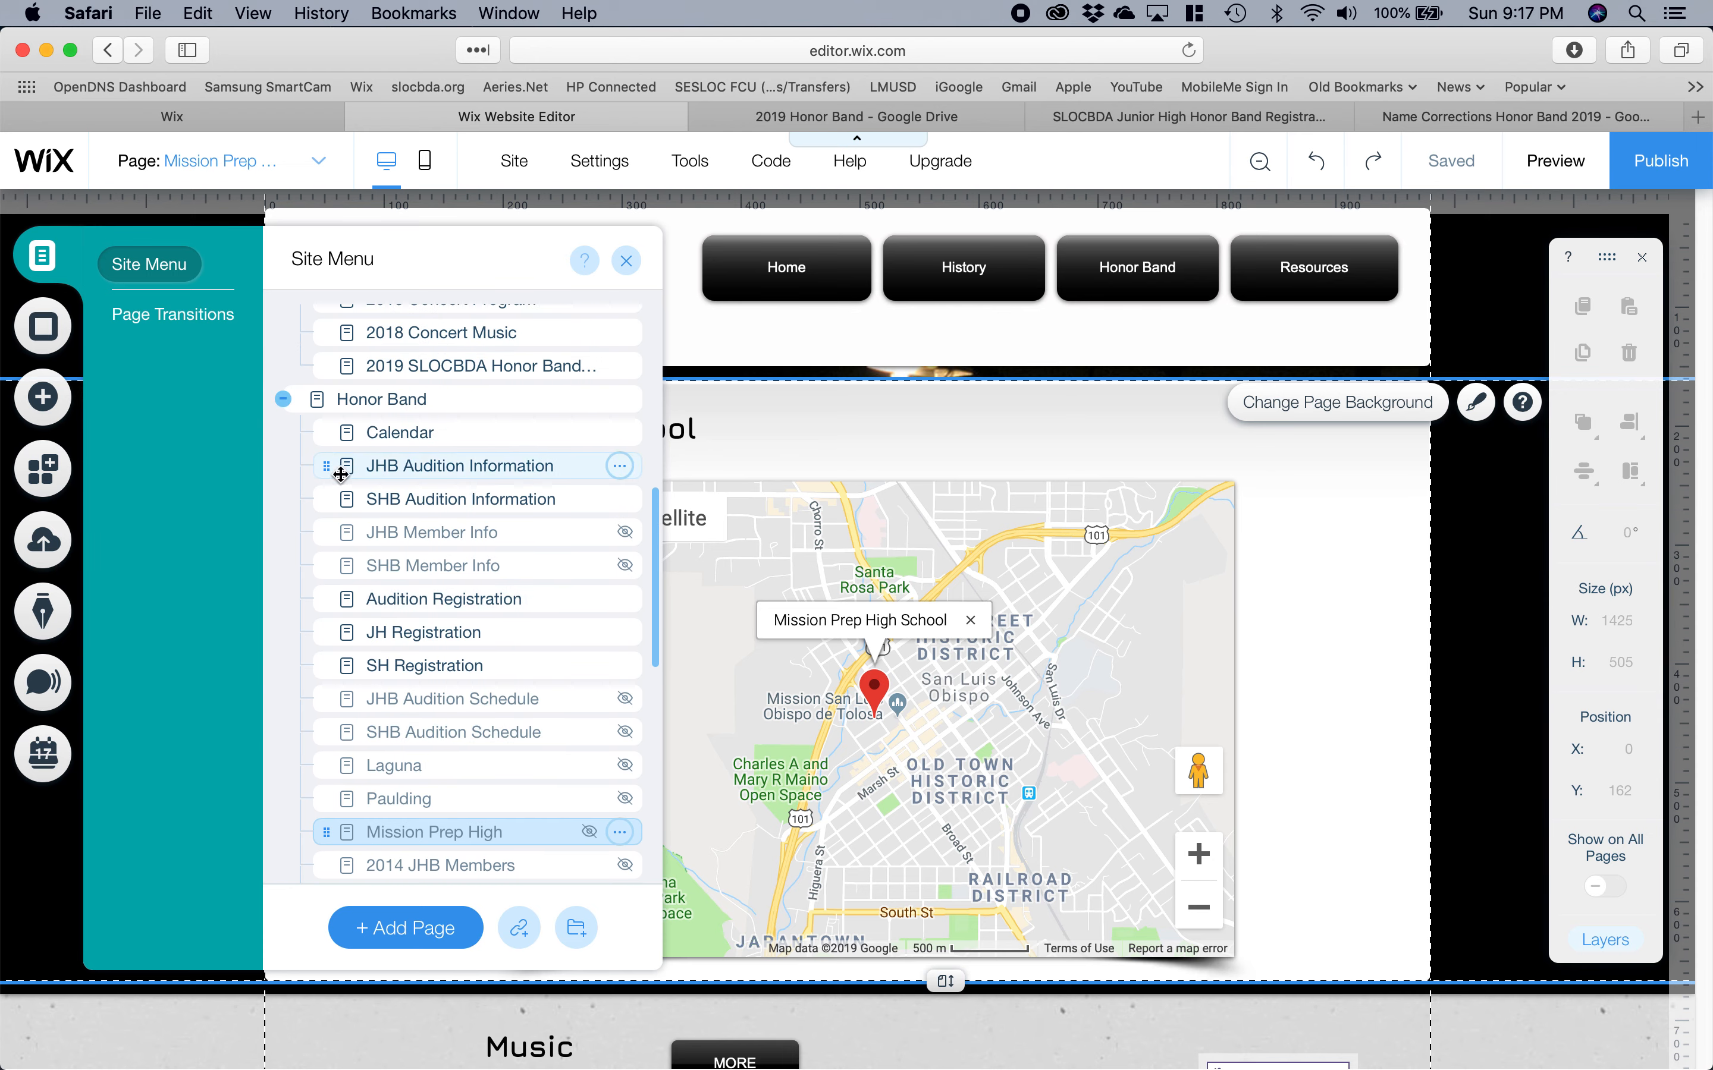
scroll(362, 467, up, 6)
scroll(361, 628, up, 5)
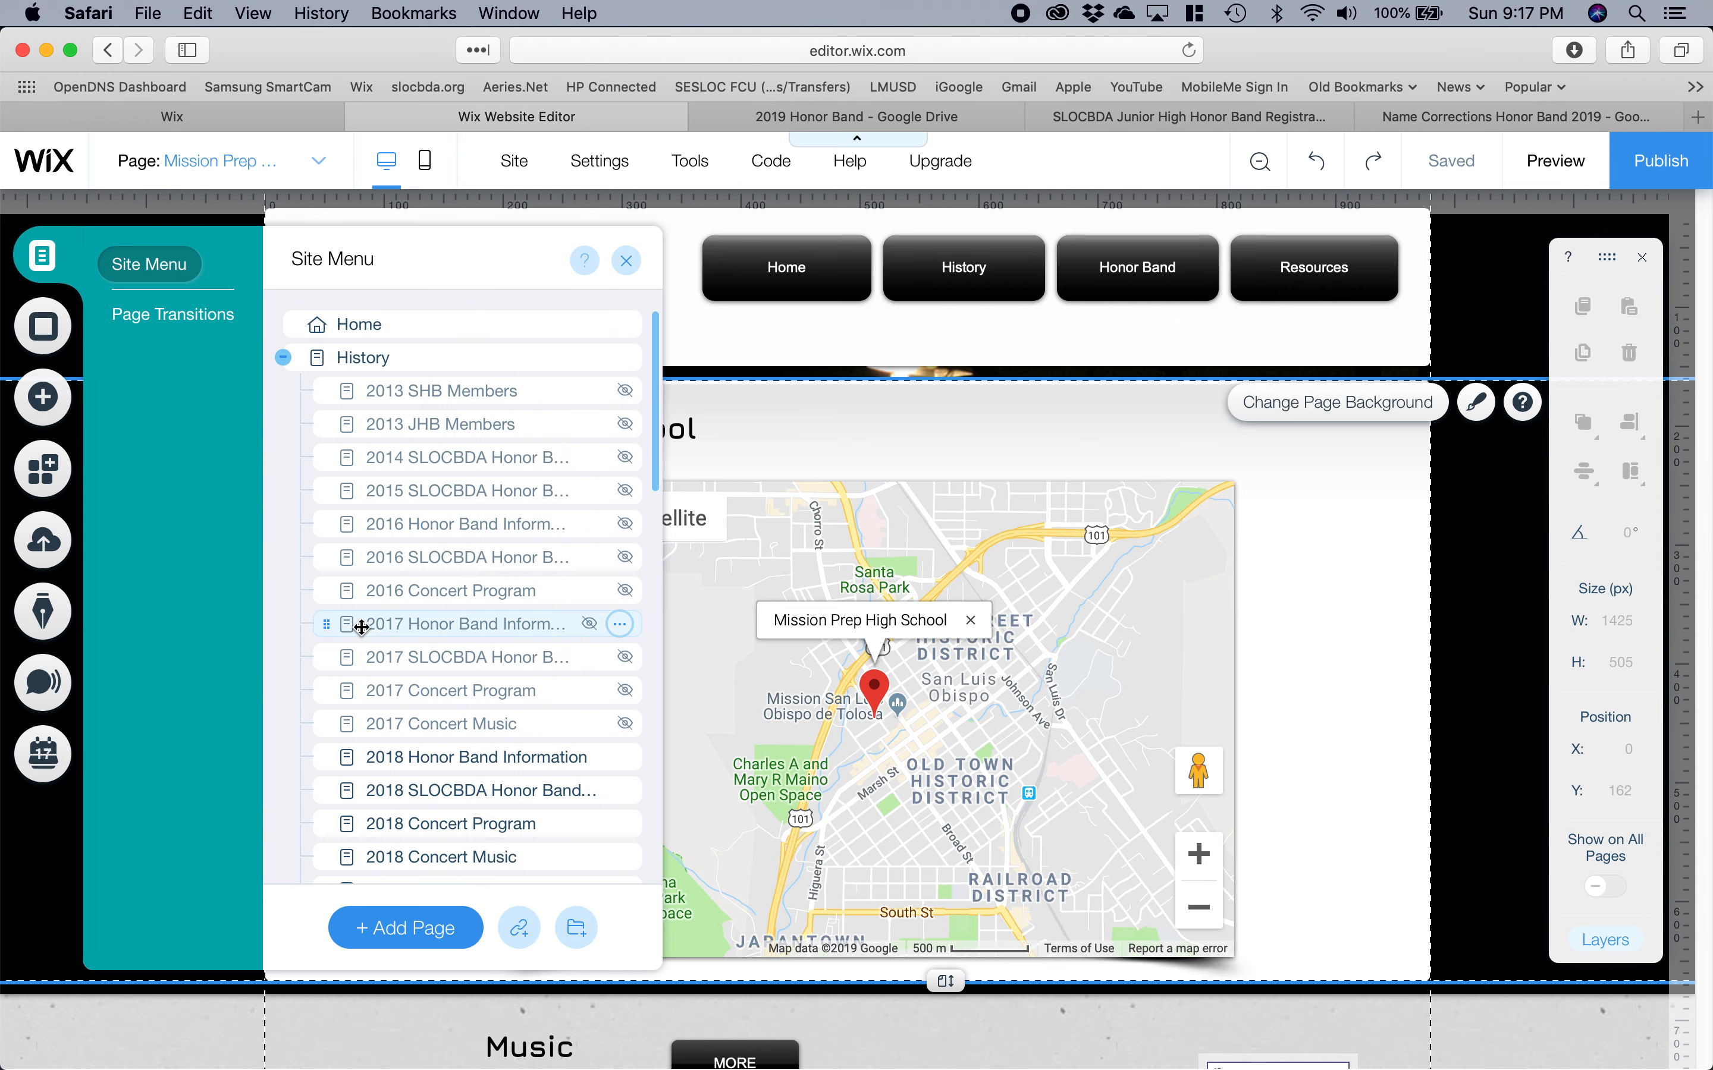
View the History page and the hidden 2013 SHB Members page beneath it.
click(350, 368)
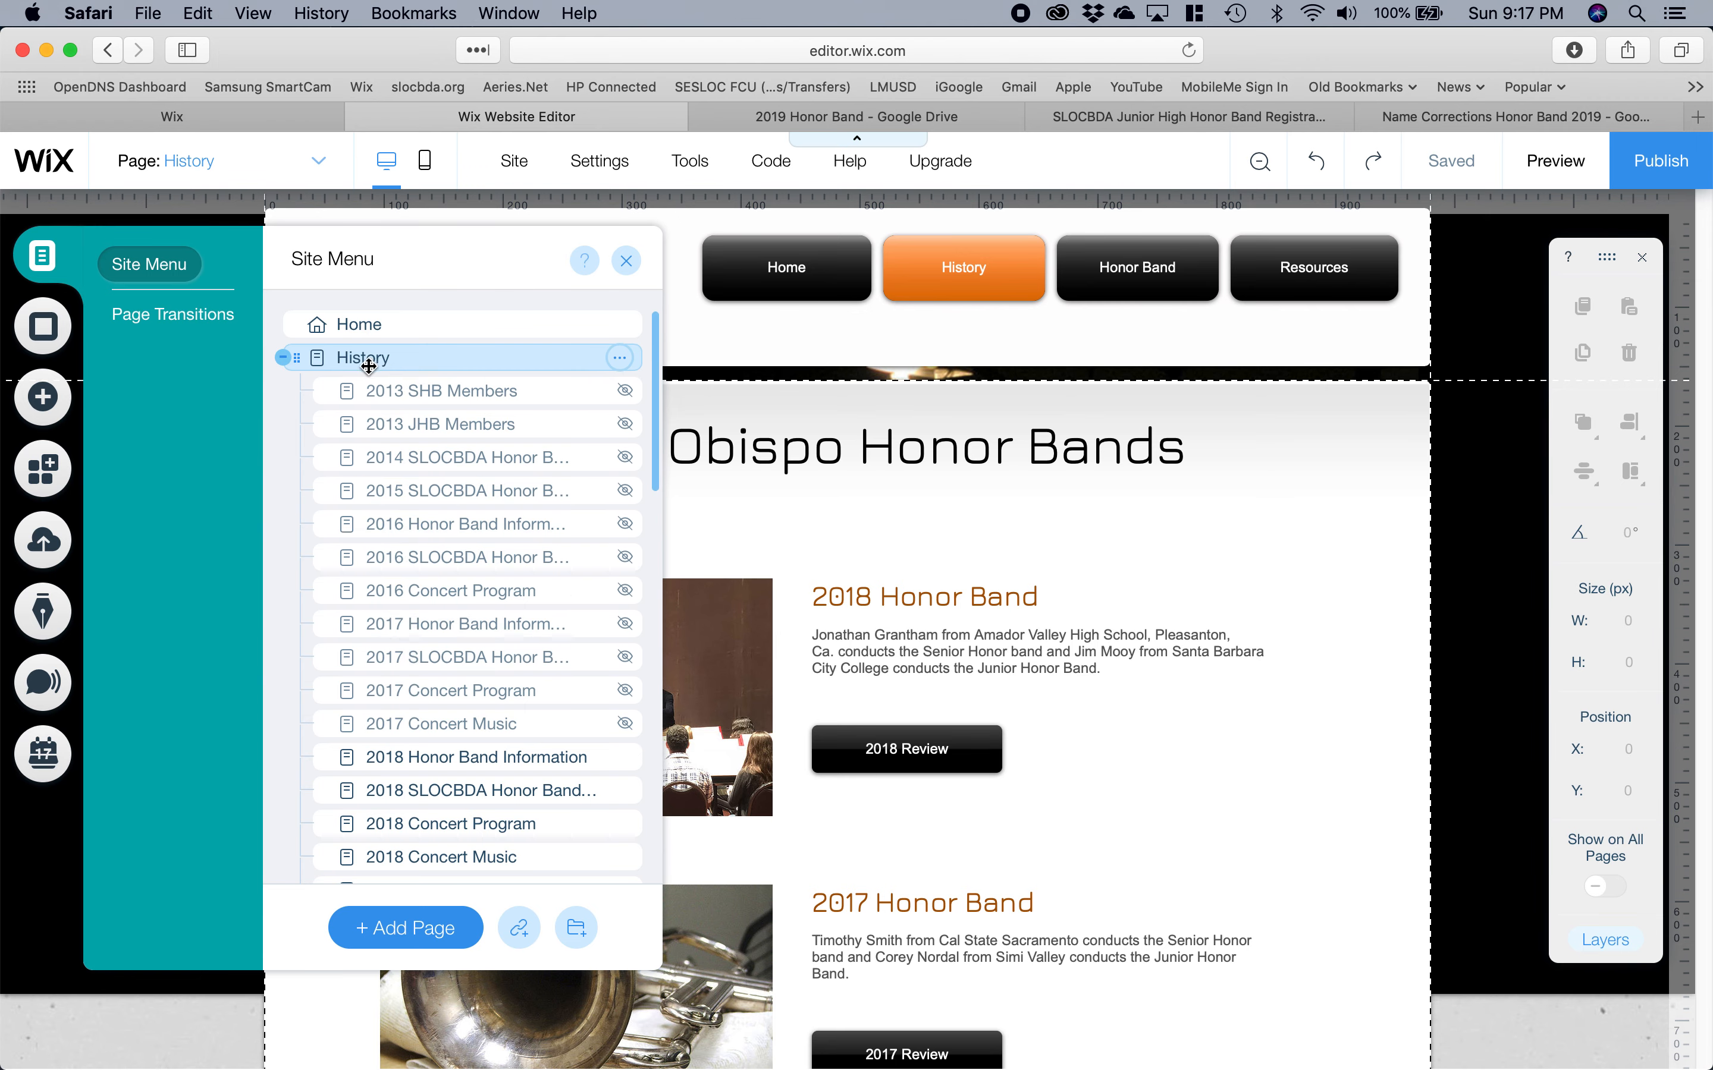
scroll(363, 669, down, 1)
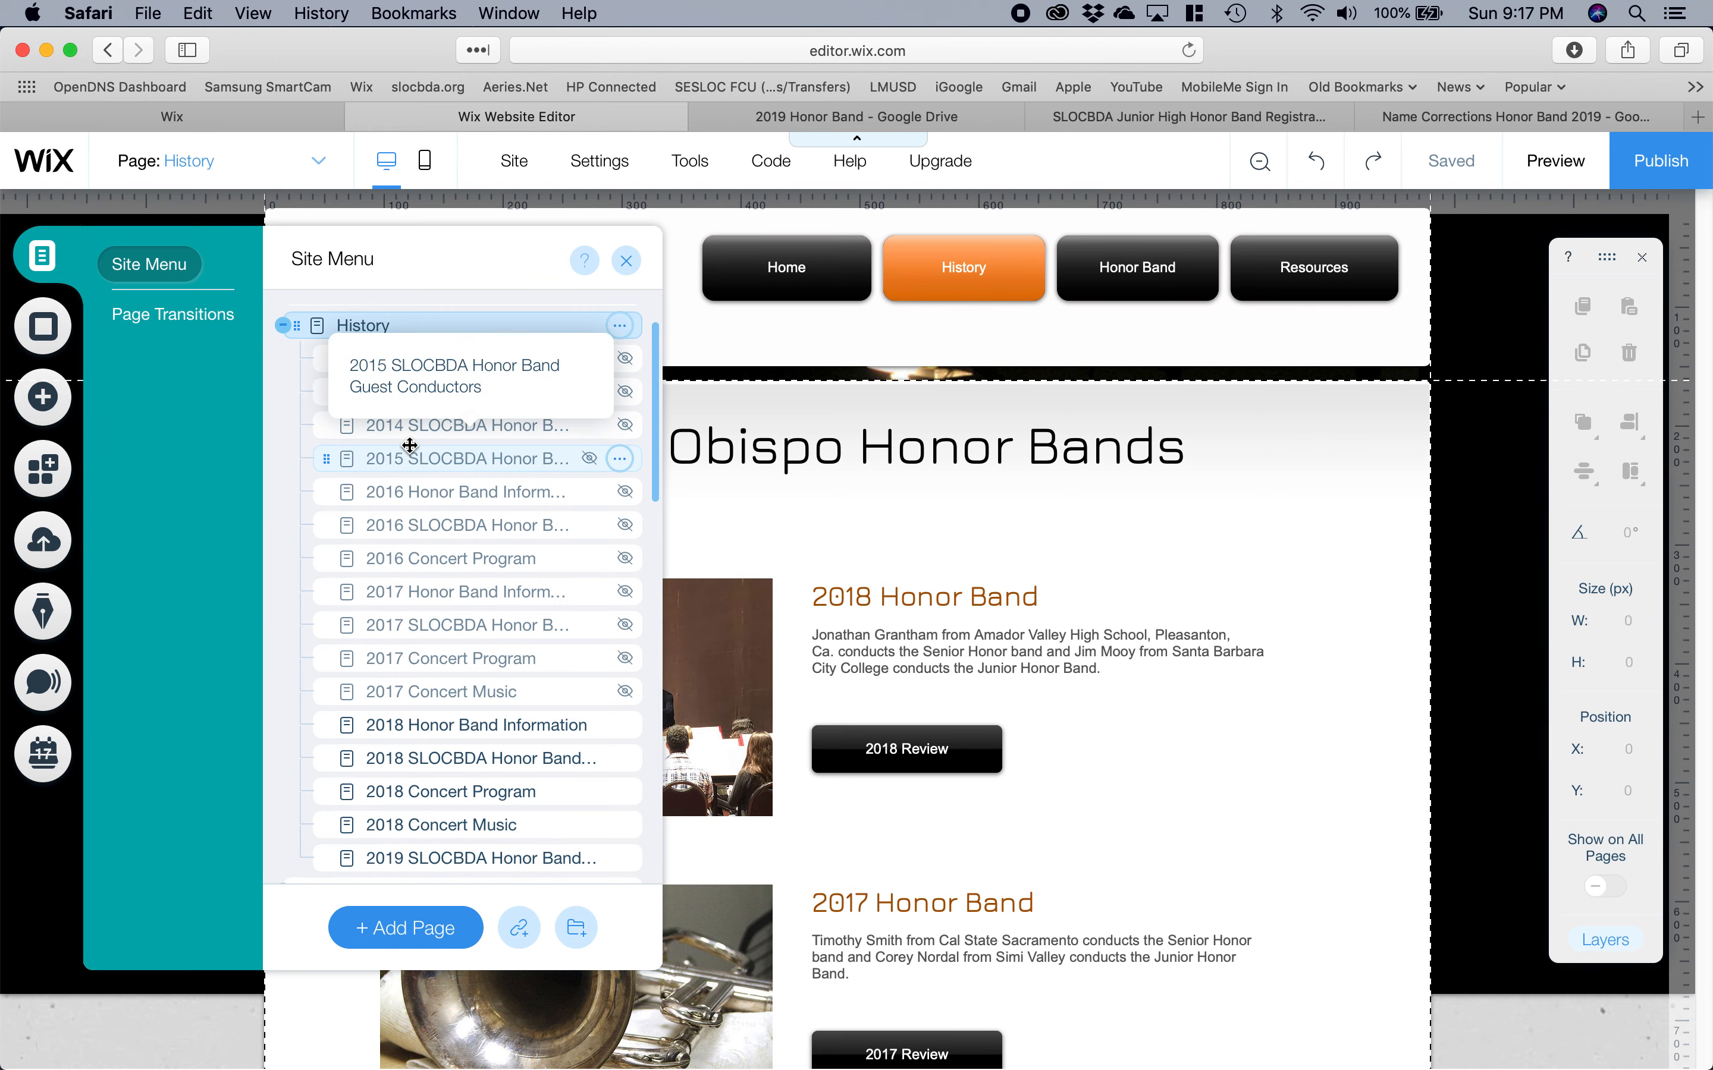
scroll(392, 440, down, 1)
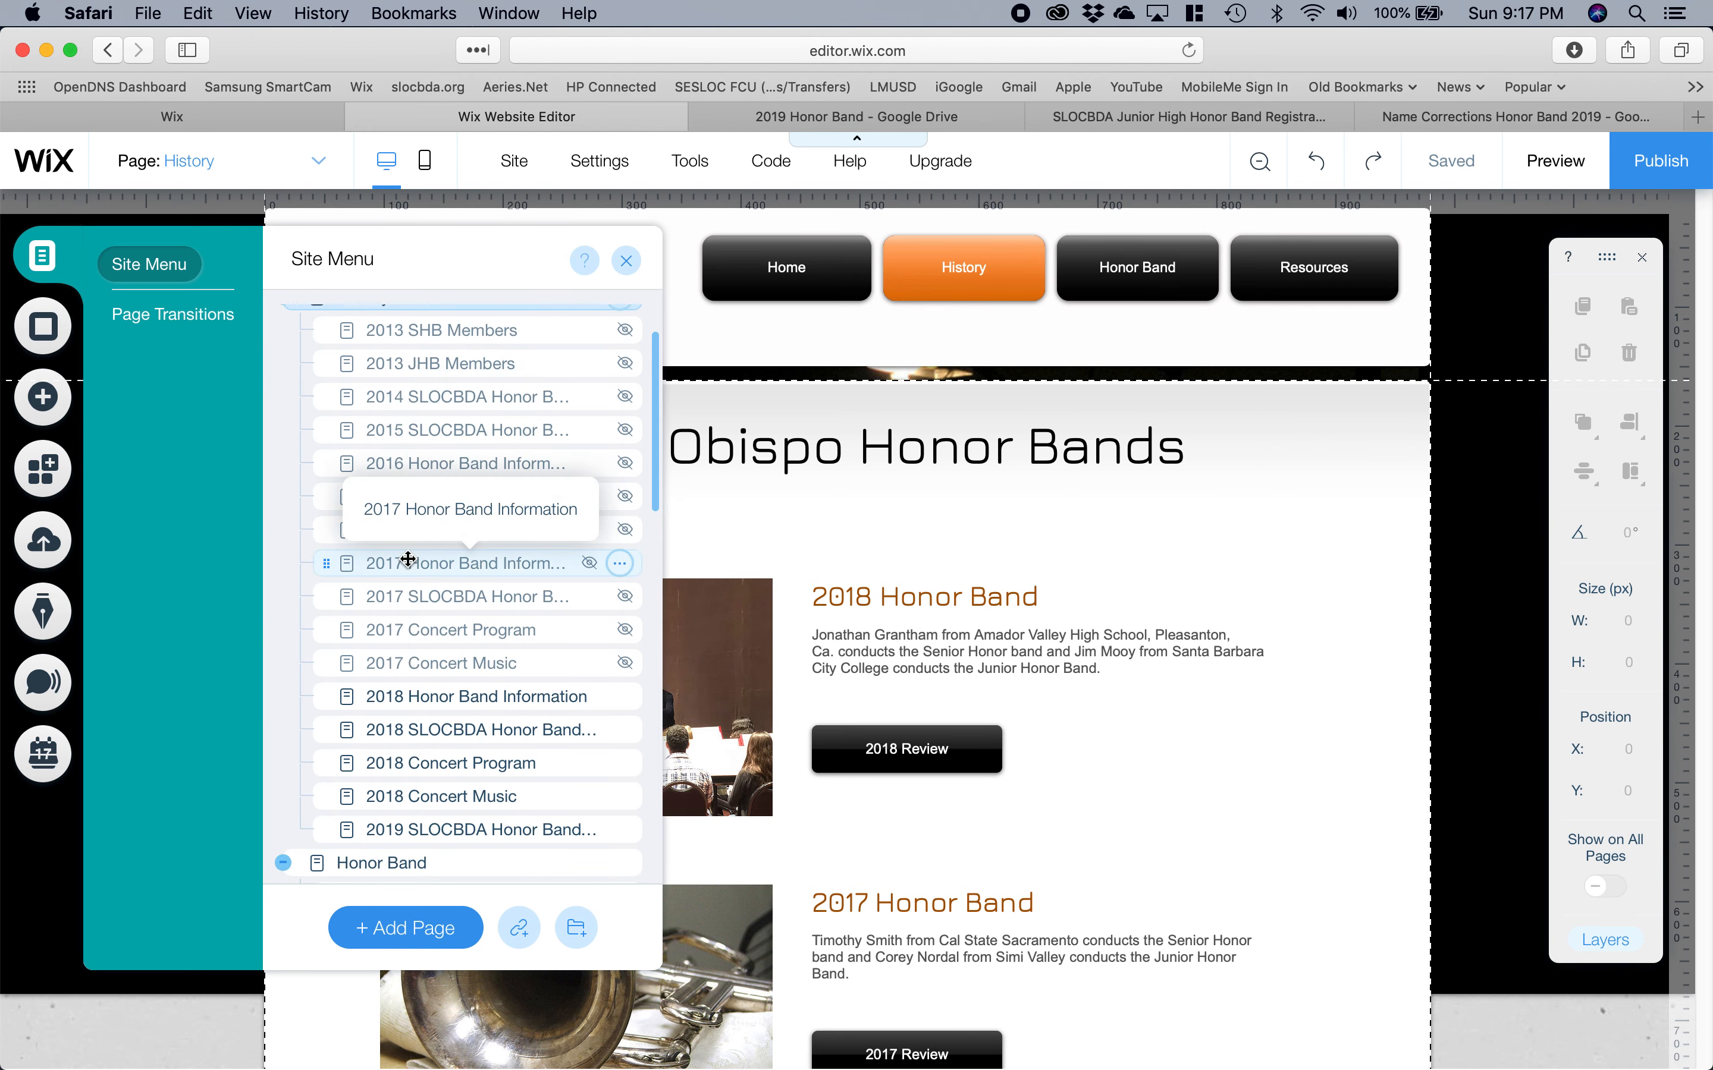
scroll(409, 559, up, 1)
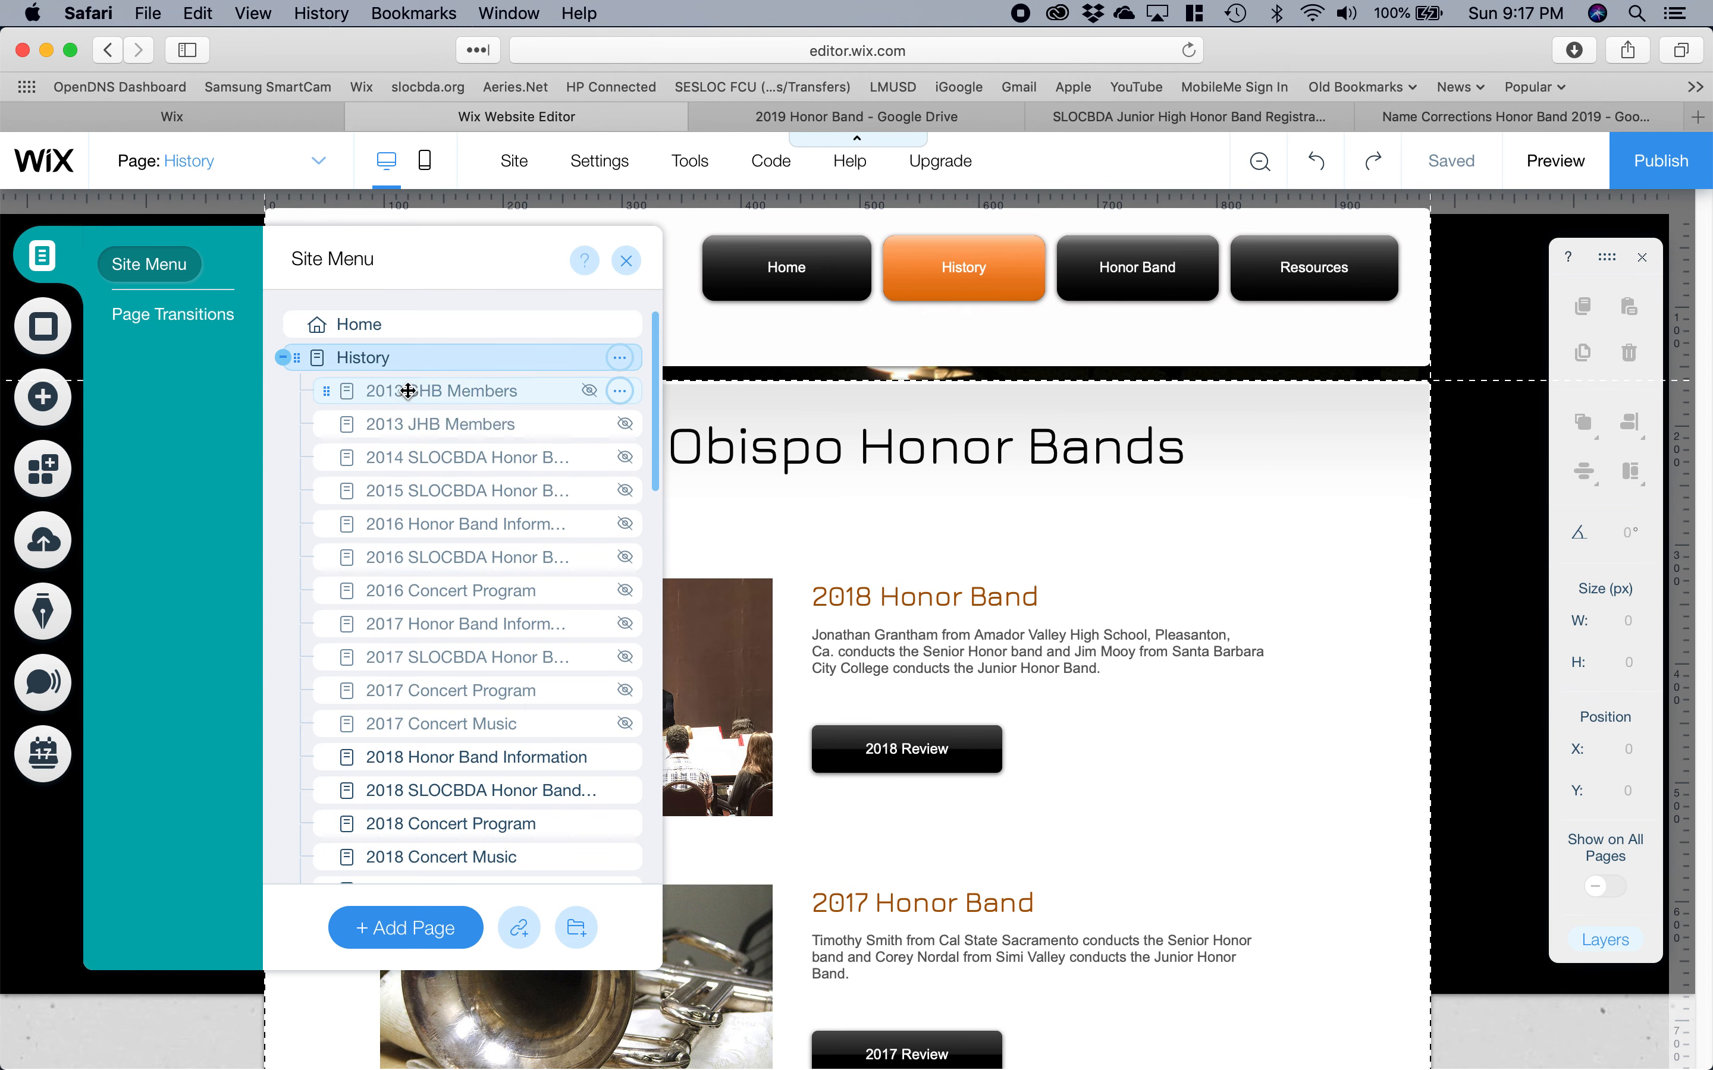
drag(412, 389, 398, 427)
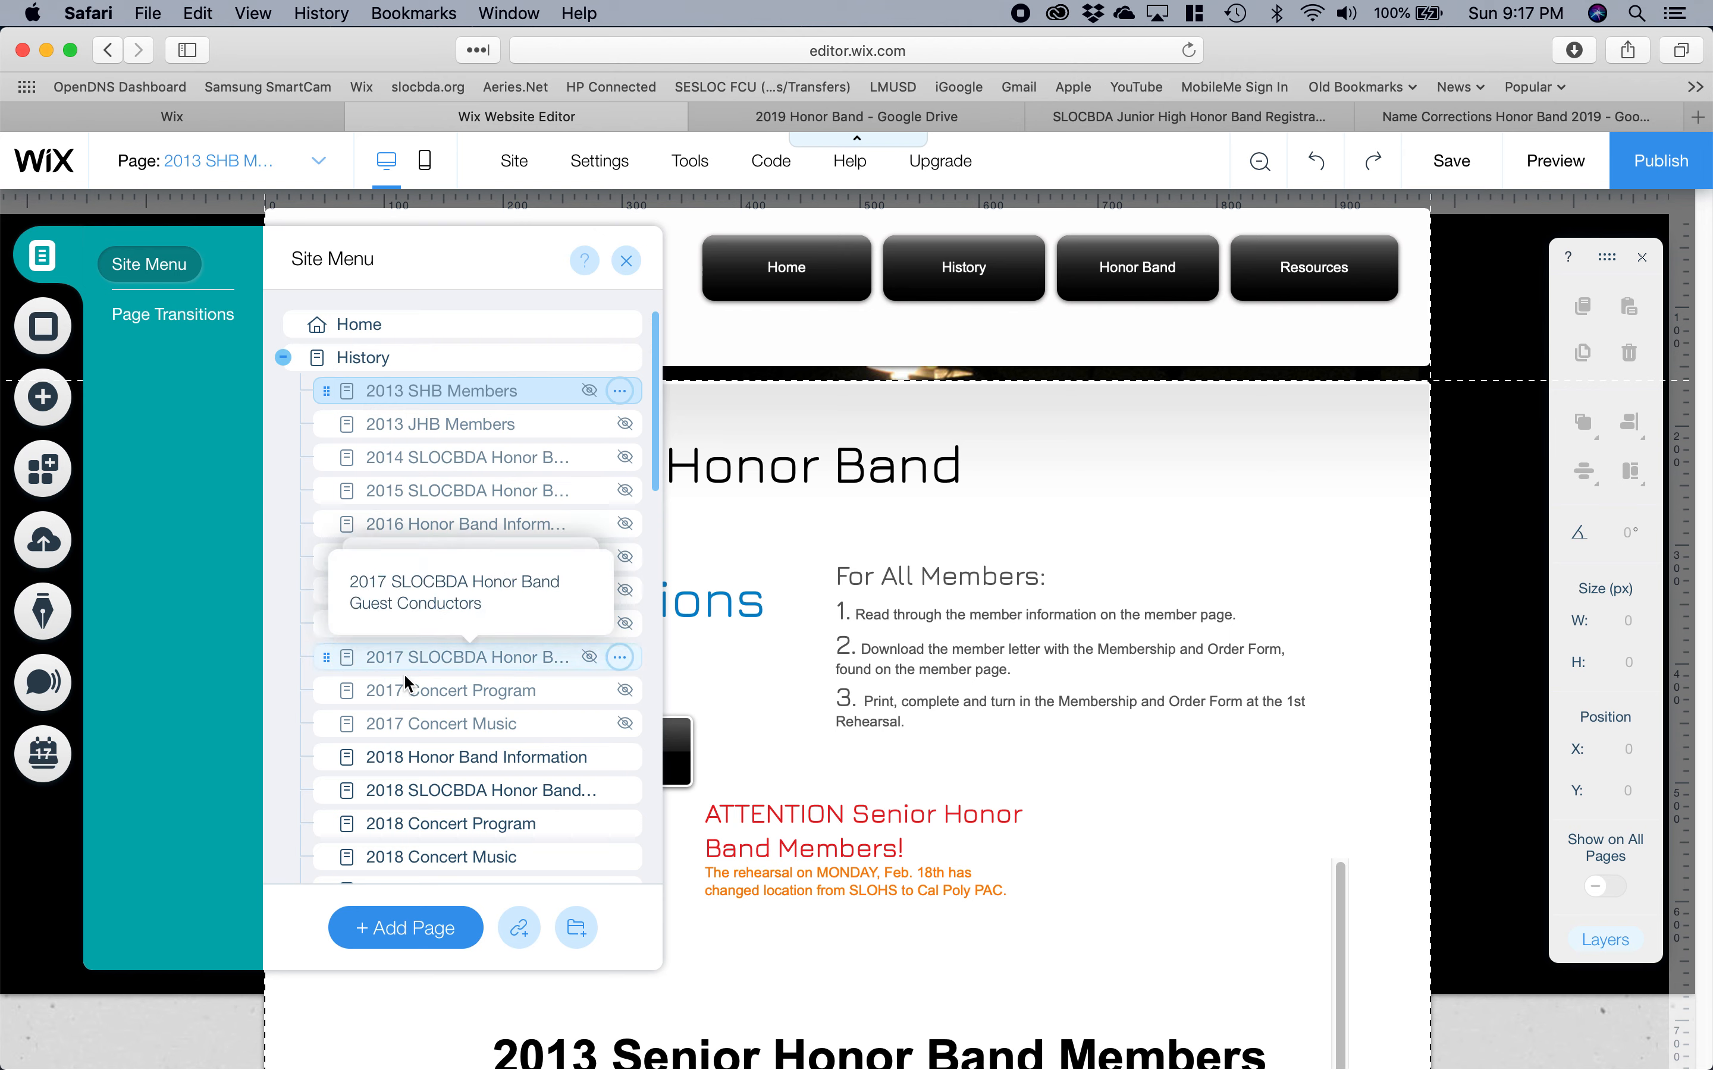
View the 2018 SLOCBDA Honor Band Guest Conductors page under History and look through the page list down to Resources.
scroll(395, 779, down, 5)
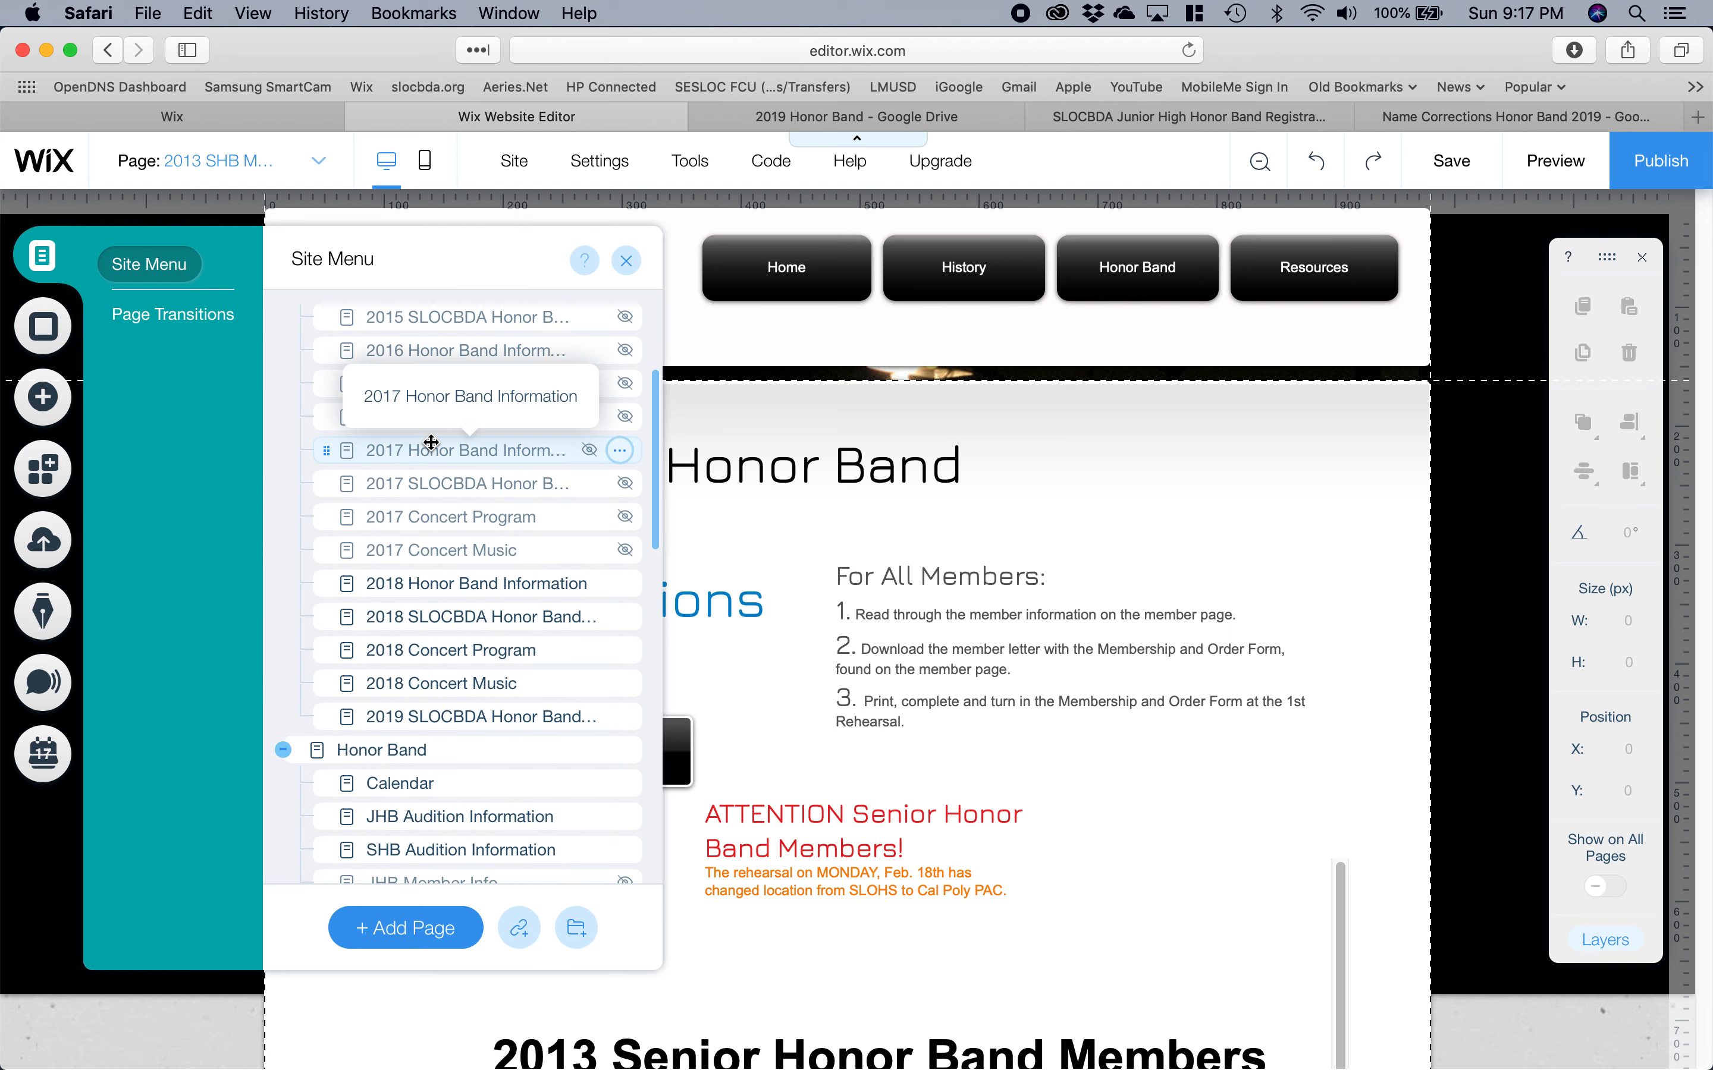
scroll(424, 517, down, 13)
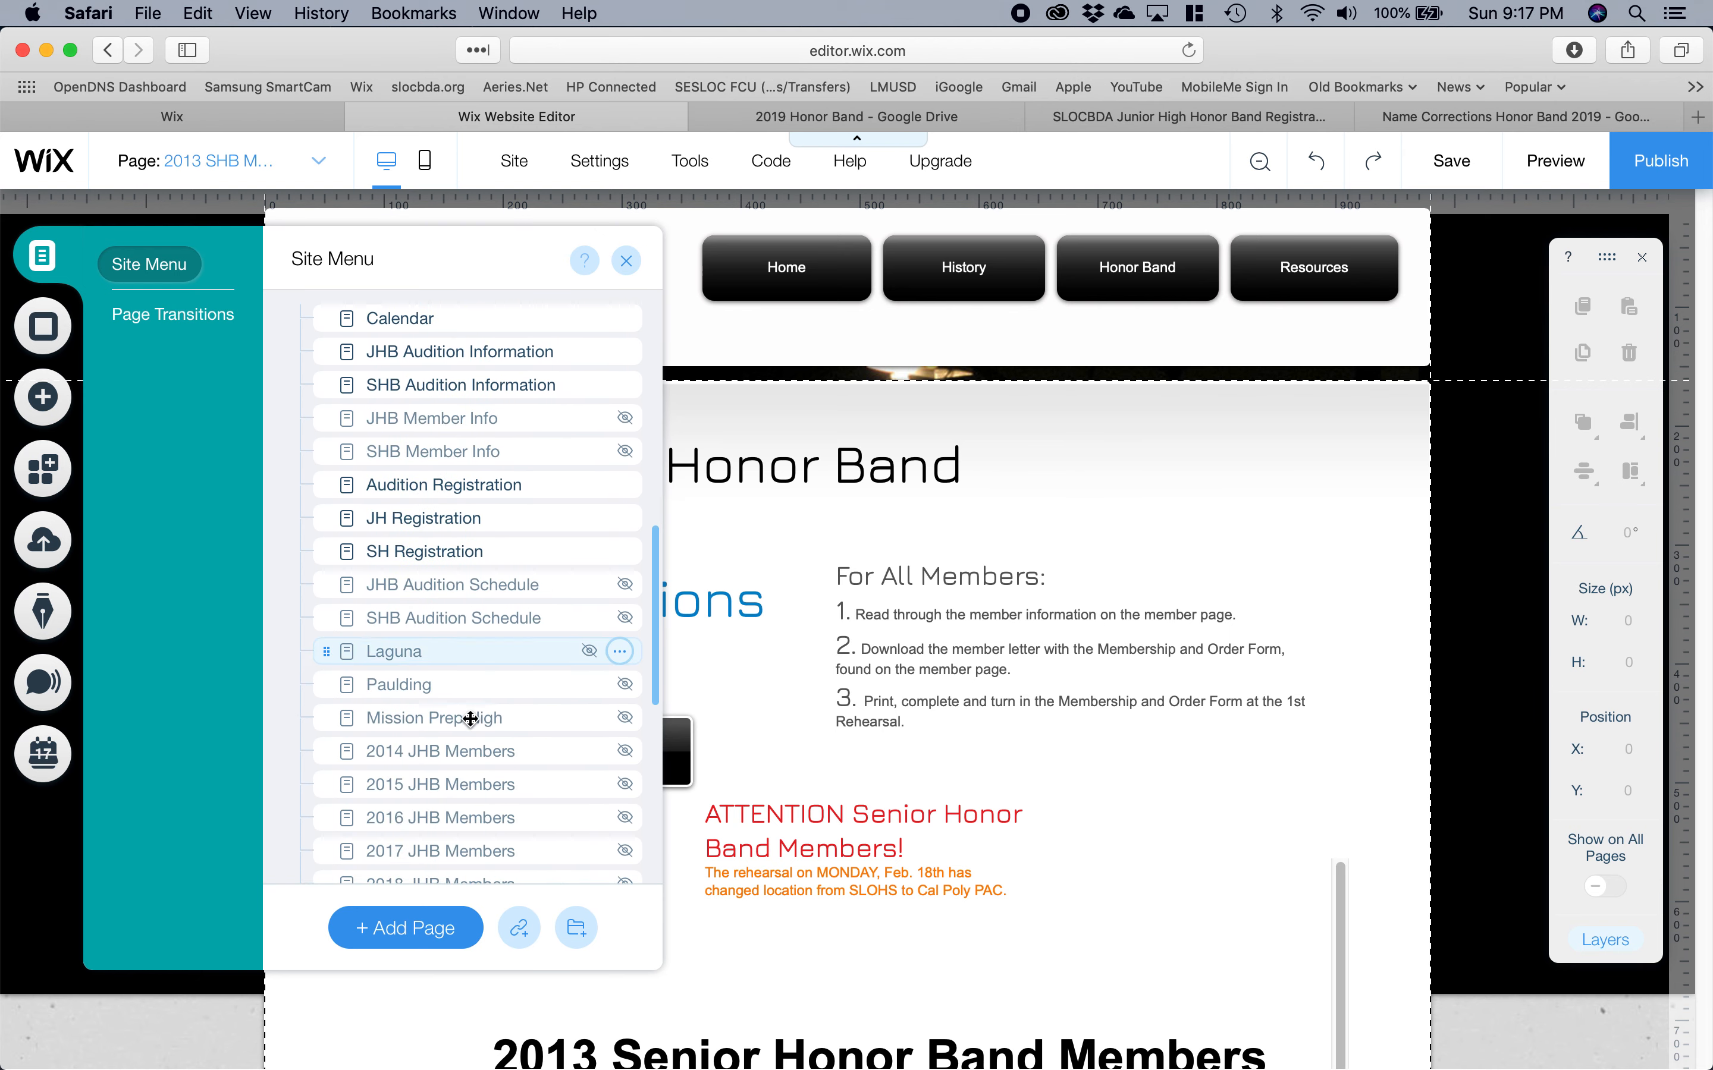
scroll(424, 453, up, 5)
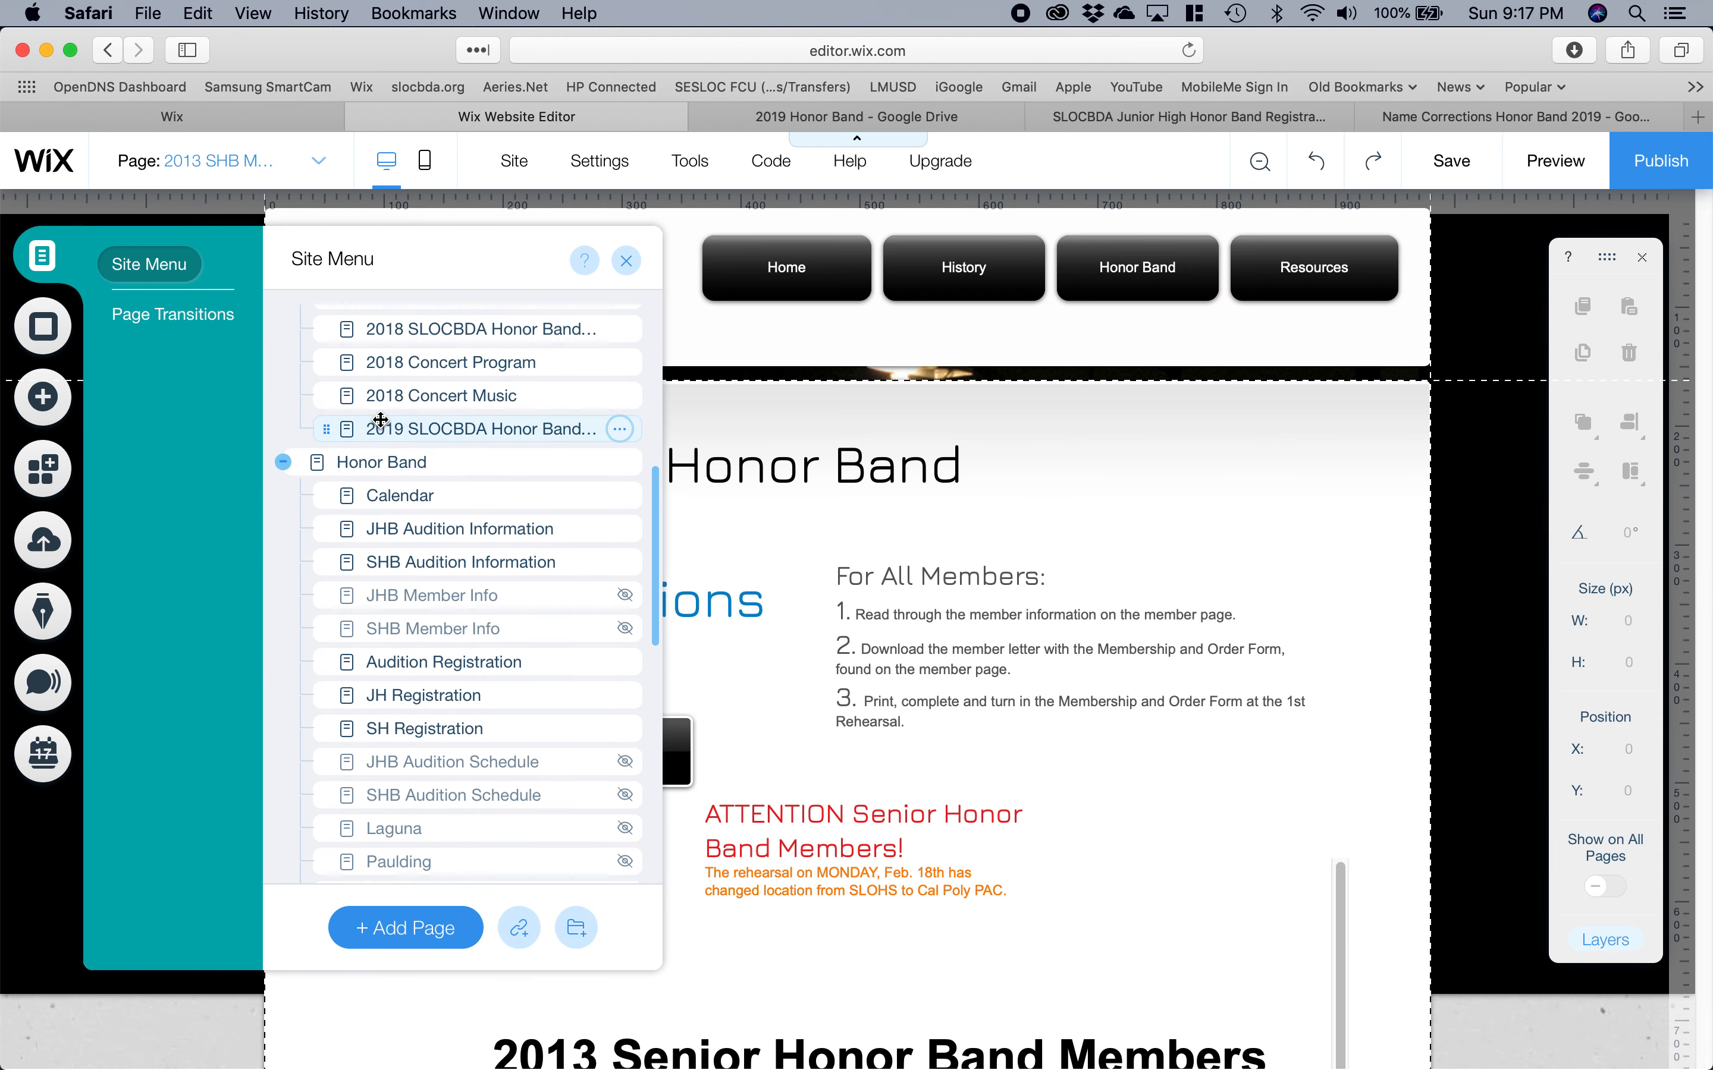
scroll(427, 372, up, 2)
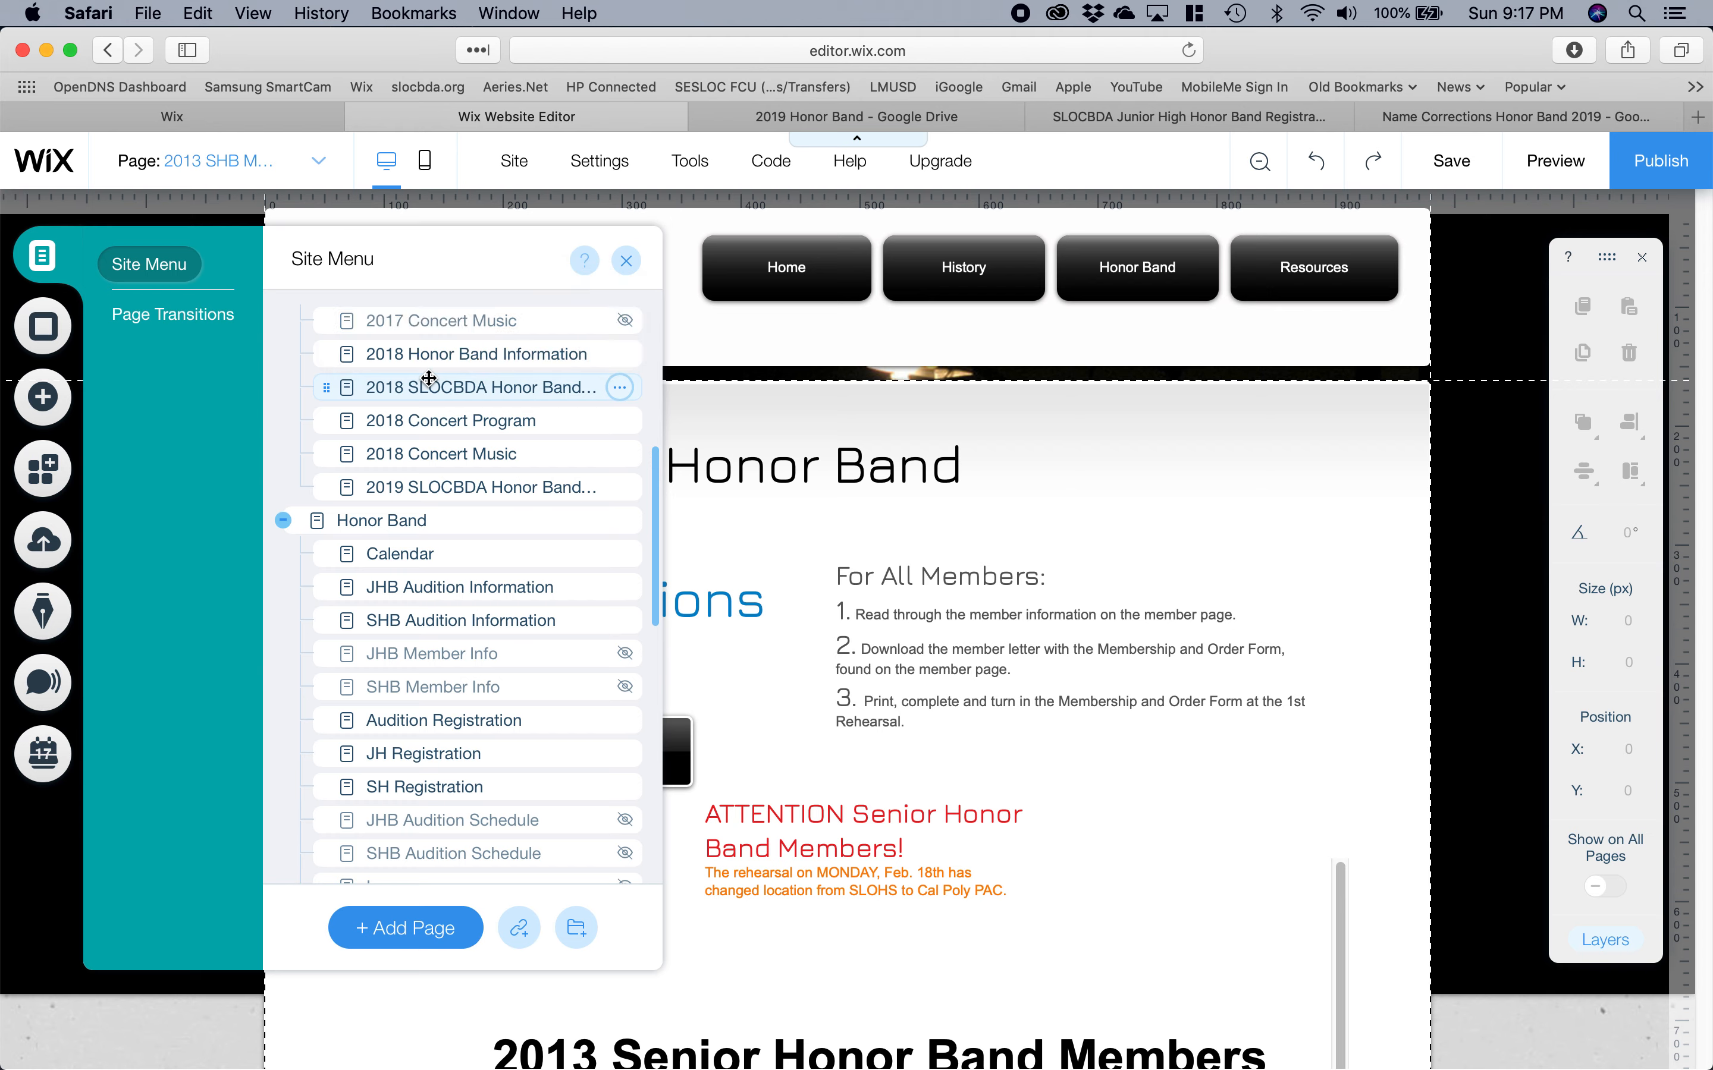
click(407, 387)
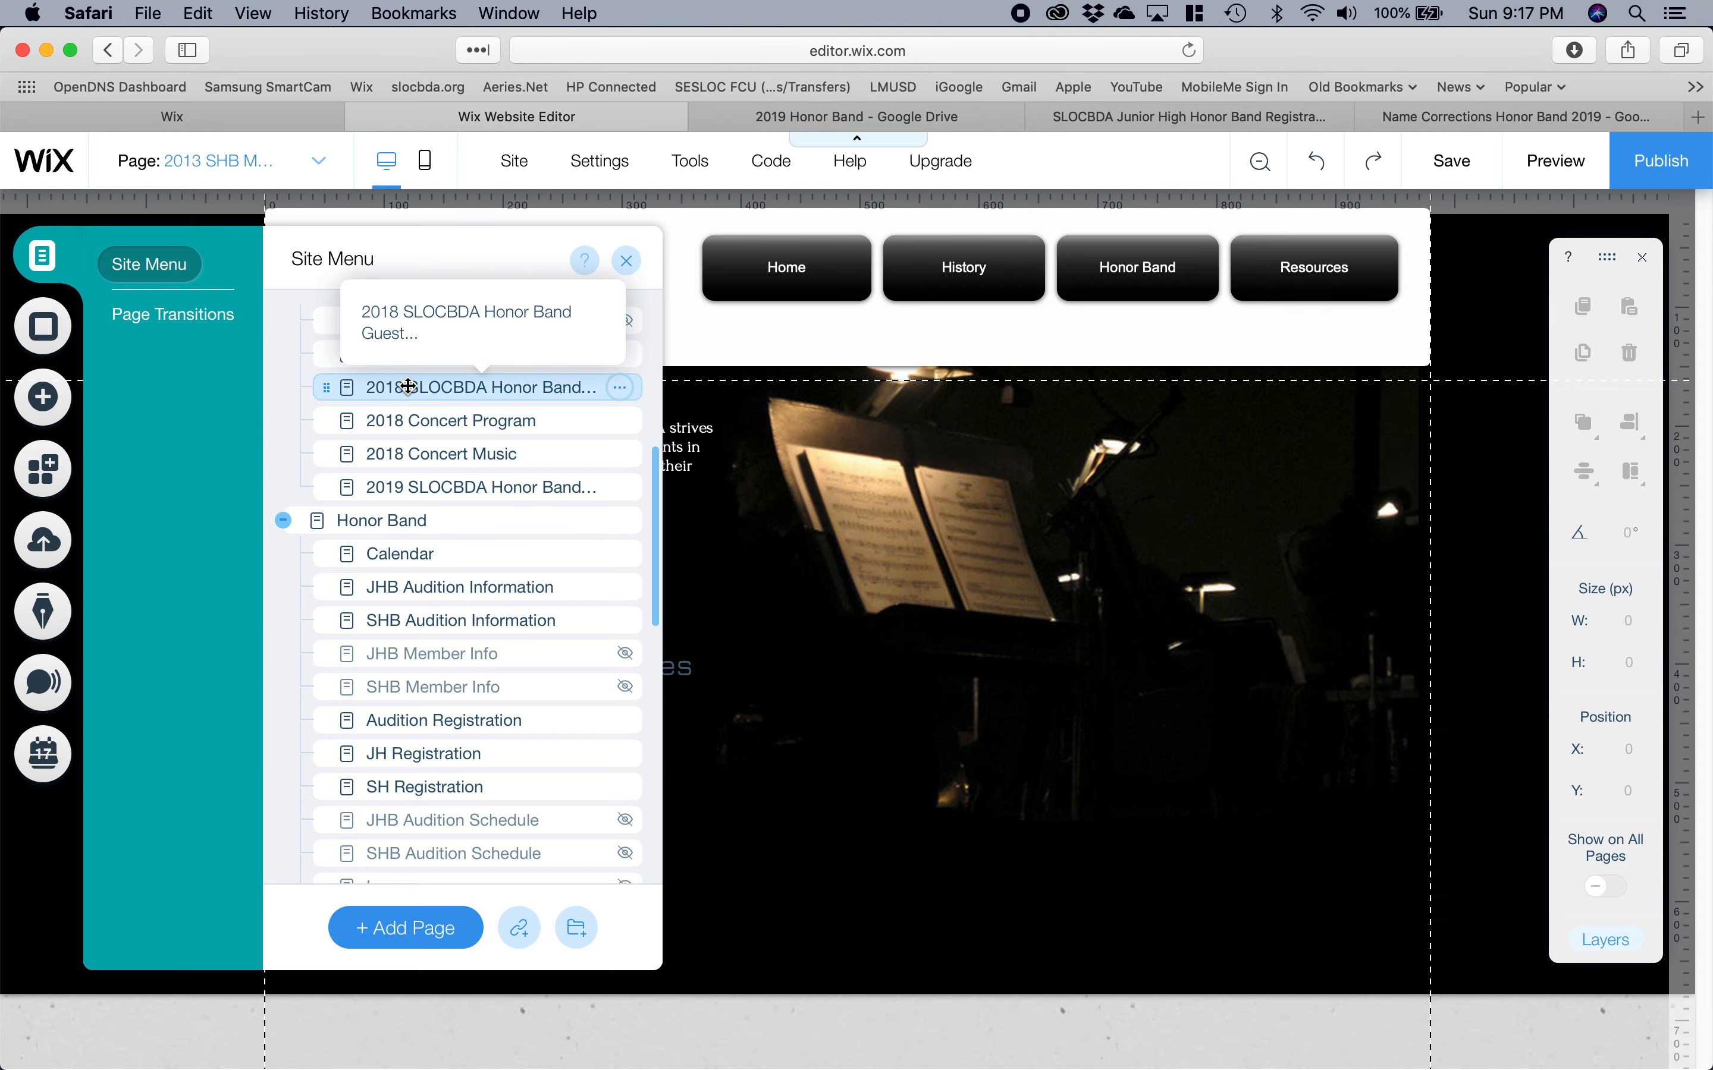
click(406, 386)
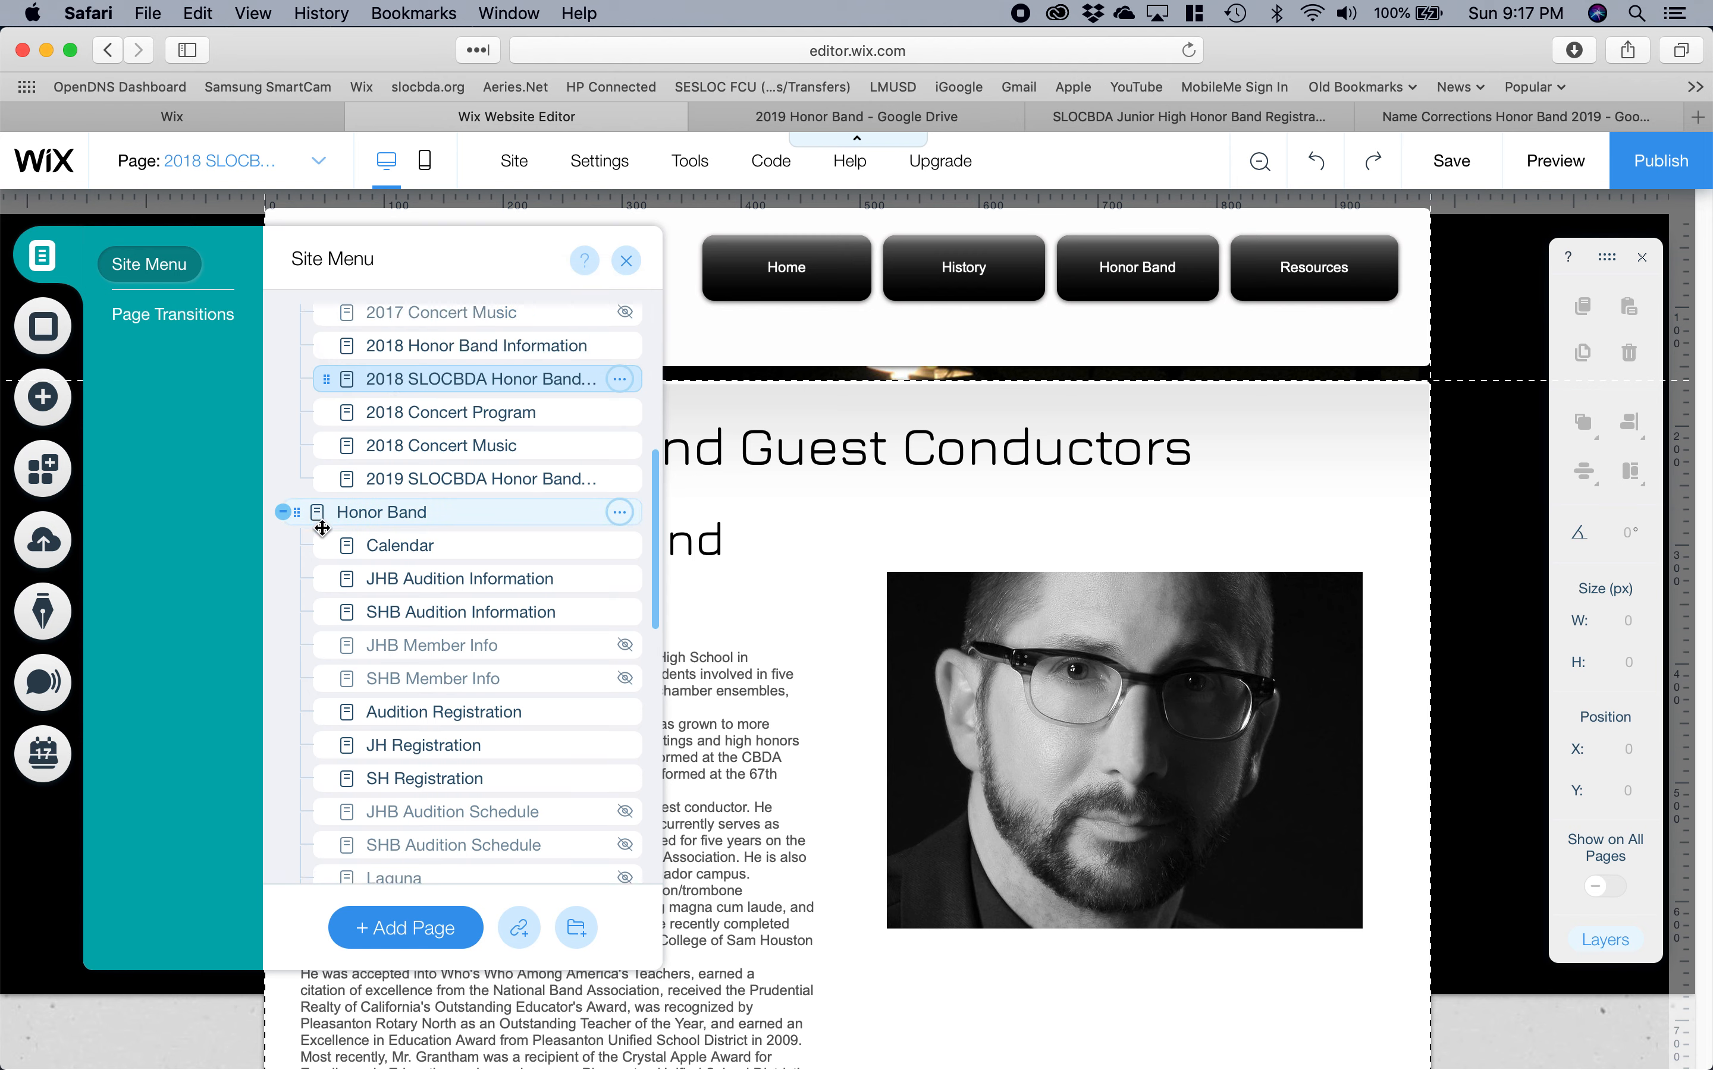
scroll(363, 539, down, 10)
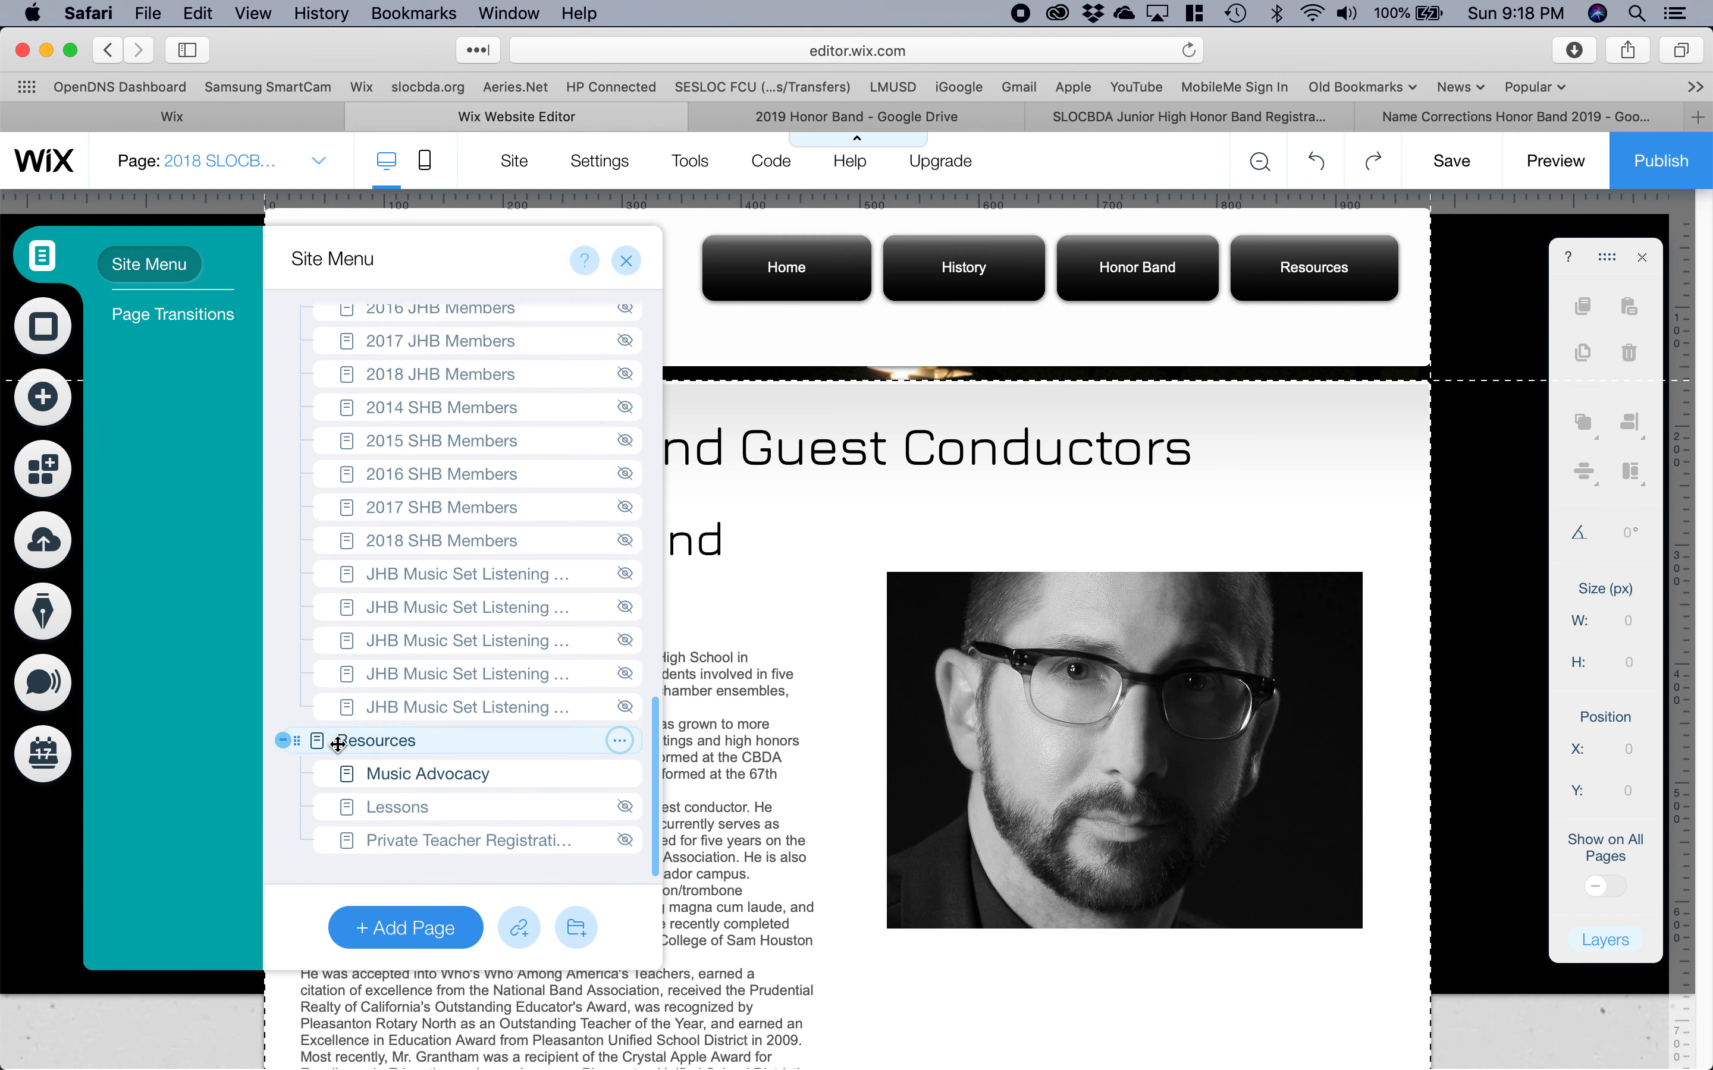
Move the hidden 2013 SHB Members page out of History to the top level above Home, and nest it as a subpage of Home.
scroll(342, 701, up, 12)
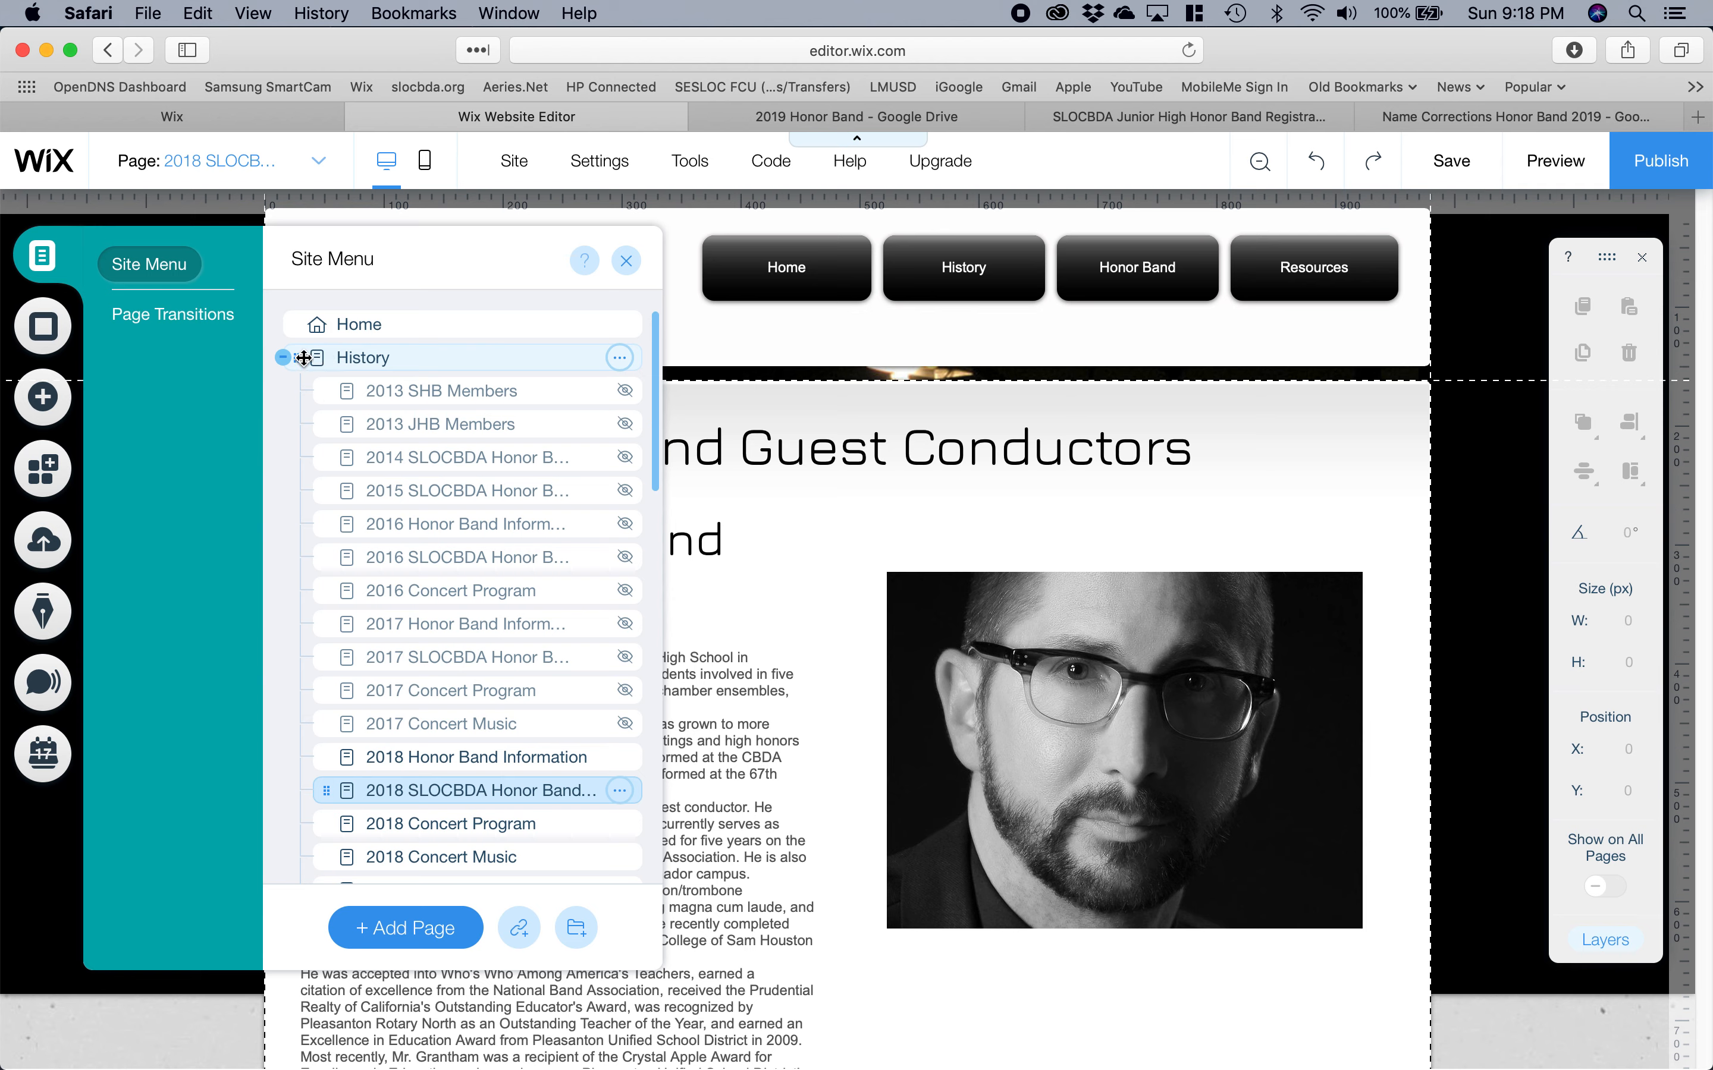
drag(363, 397, 358, 333)
click(361, 353)
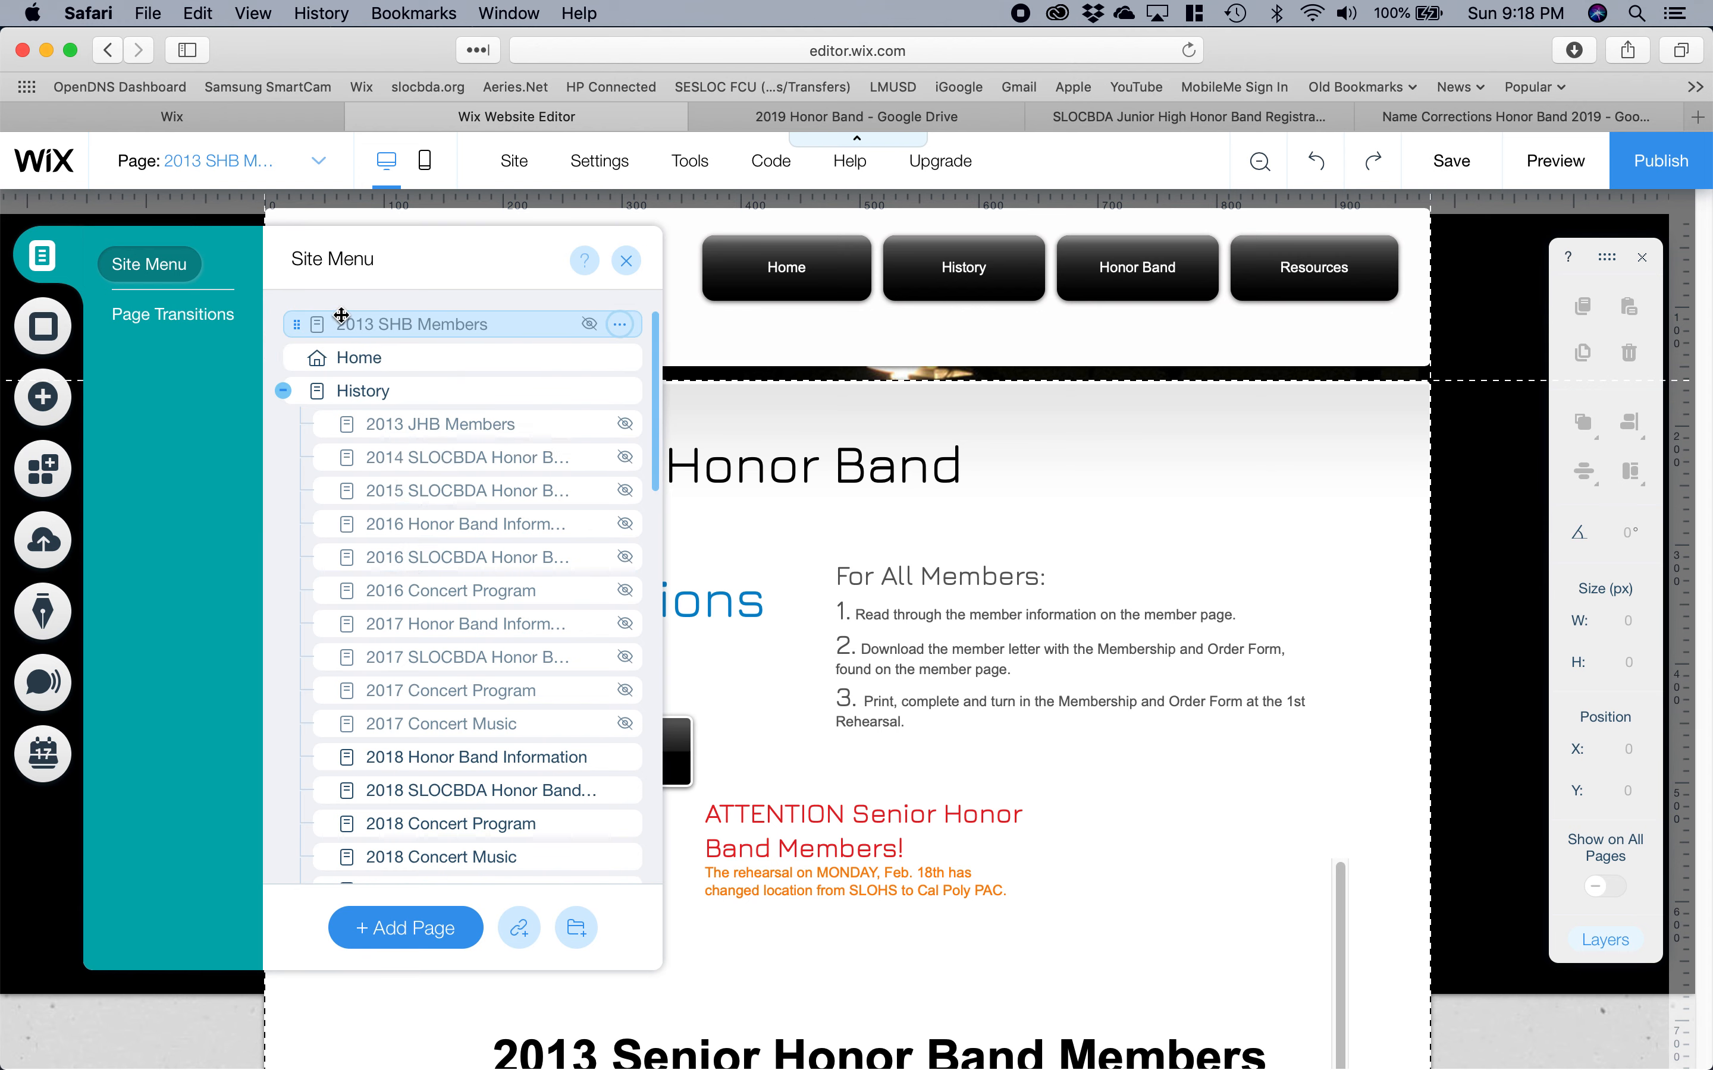
drag(314, 325, 383, 366)
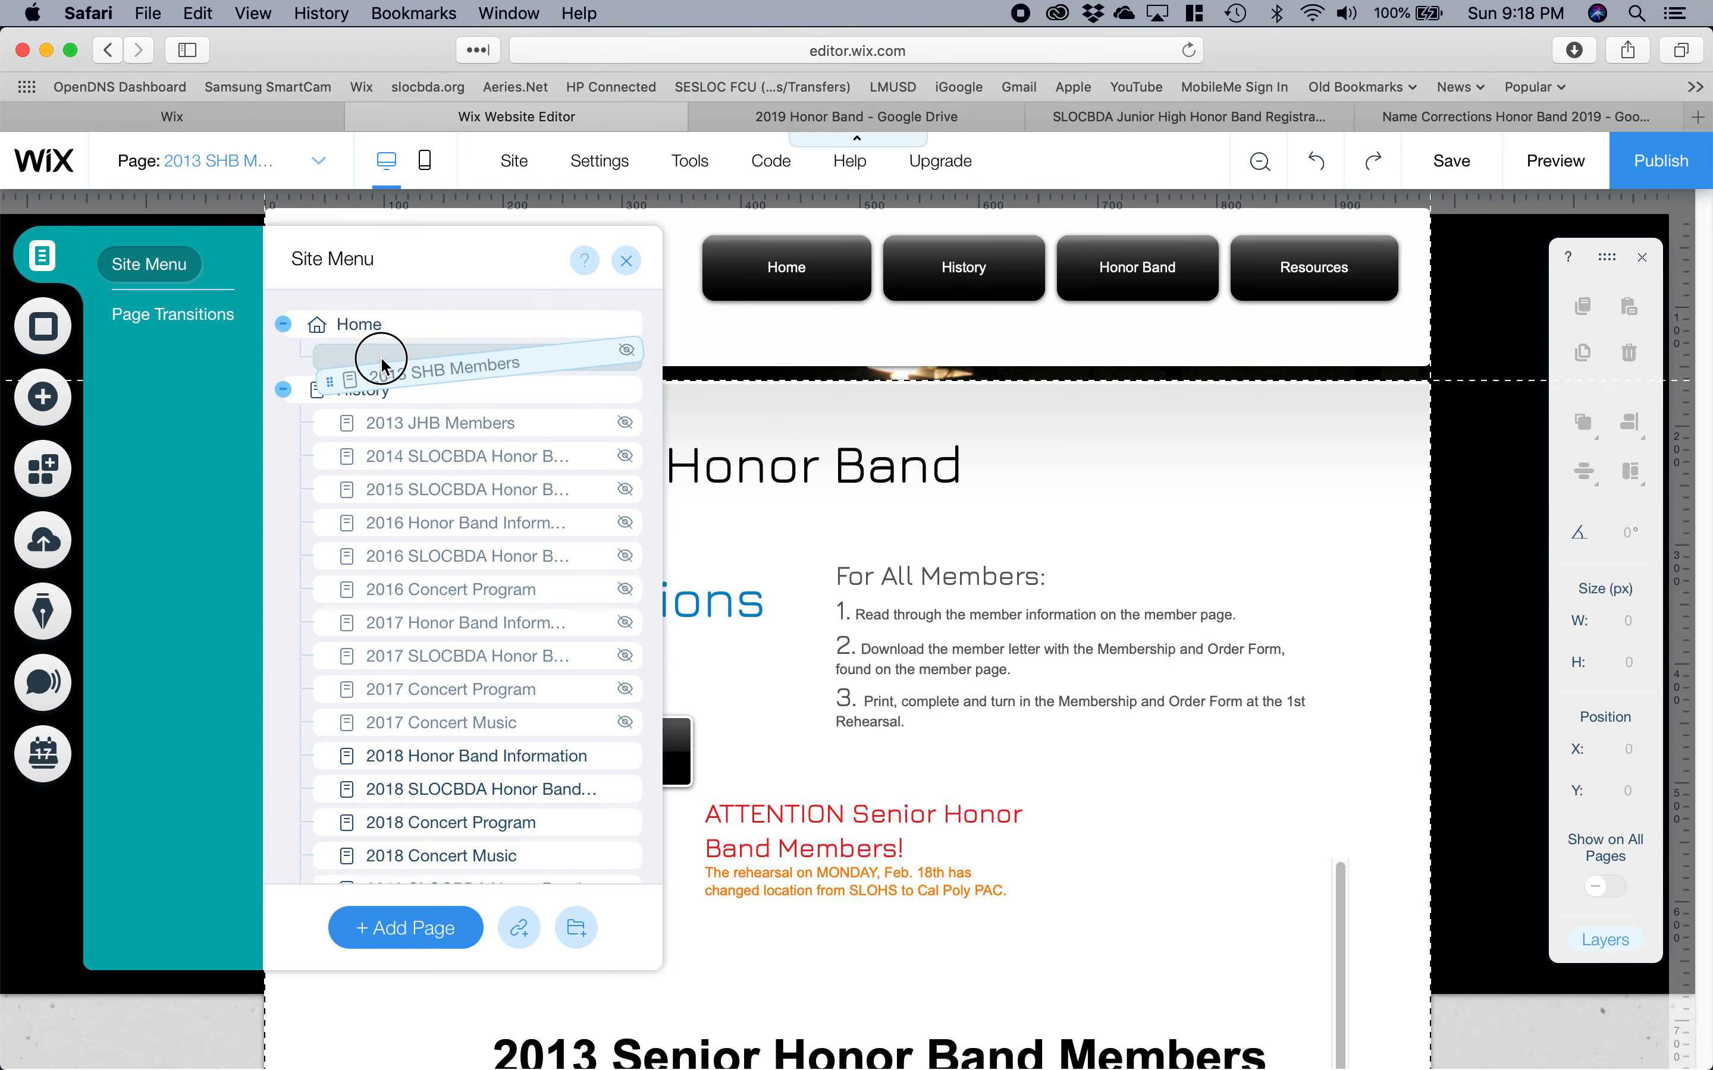
drag(382, 365, 383, 360)
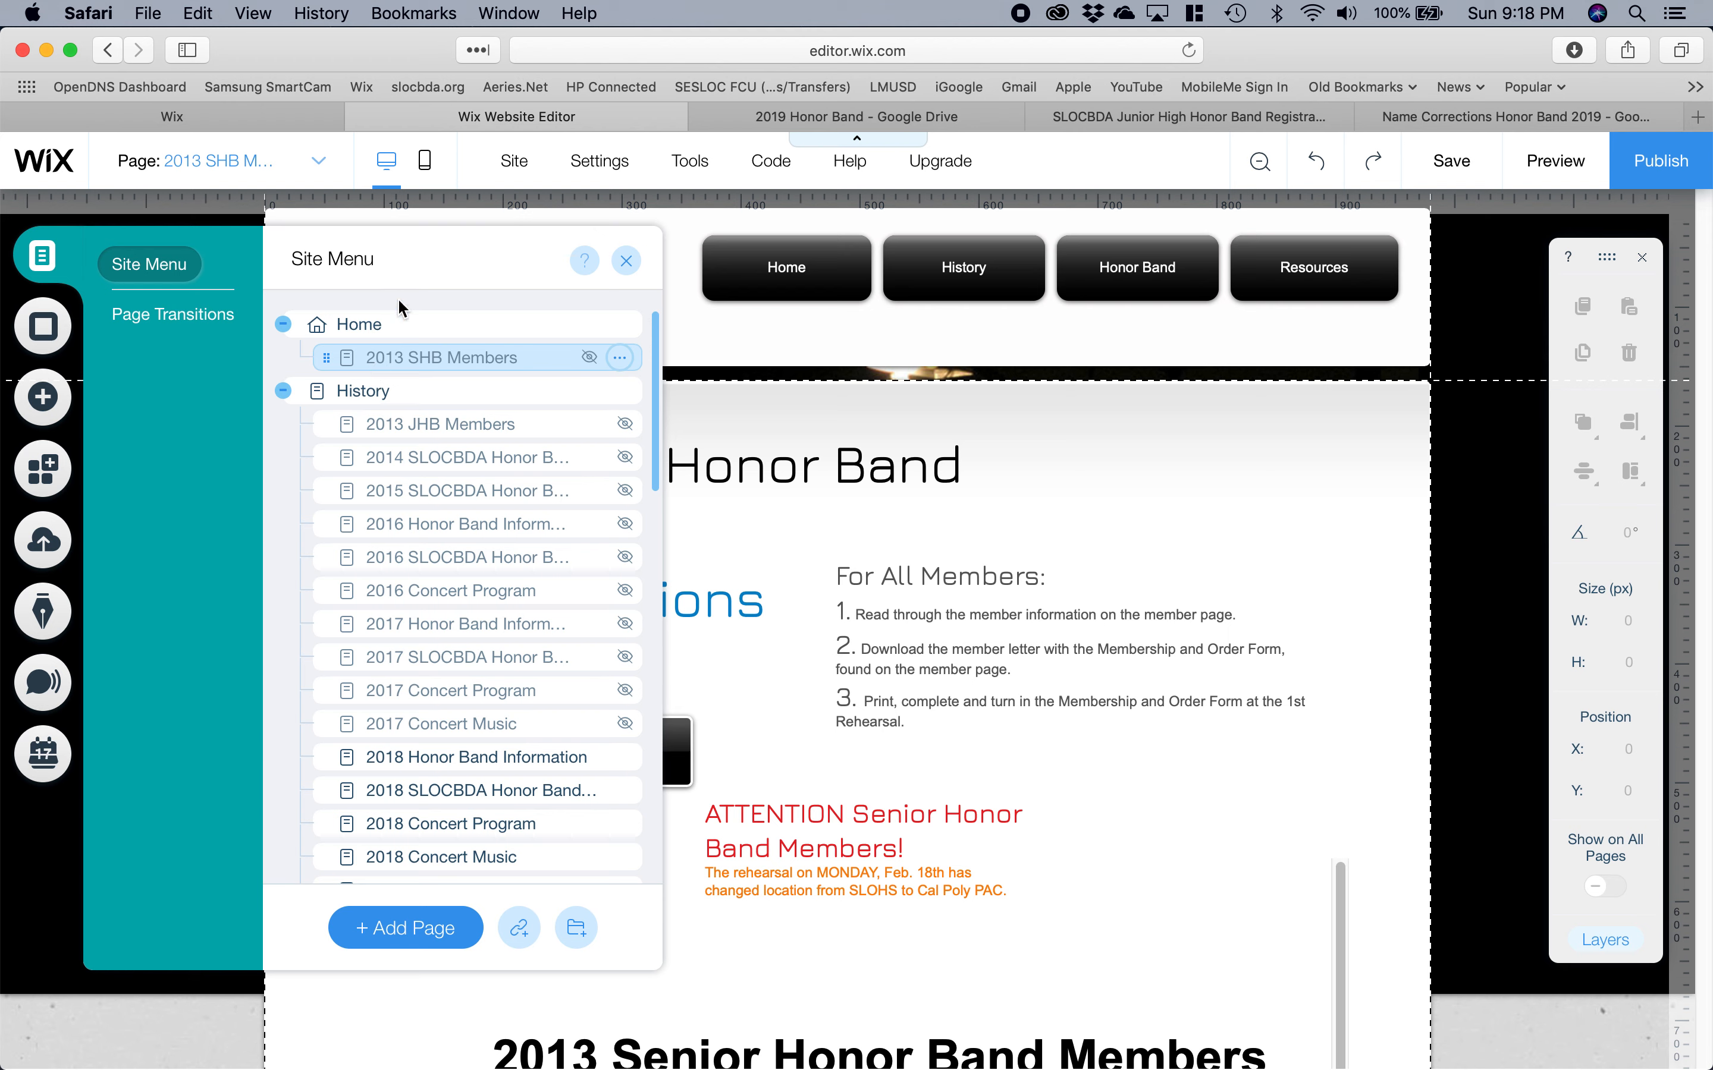
Return the 2013 SHB Members page to History, placing it directly below 2013 JHB Members, and close the site's page list.
click(342, 359)
drag(342, 359, 361, 425)
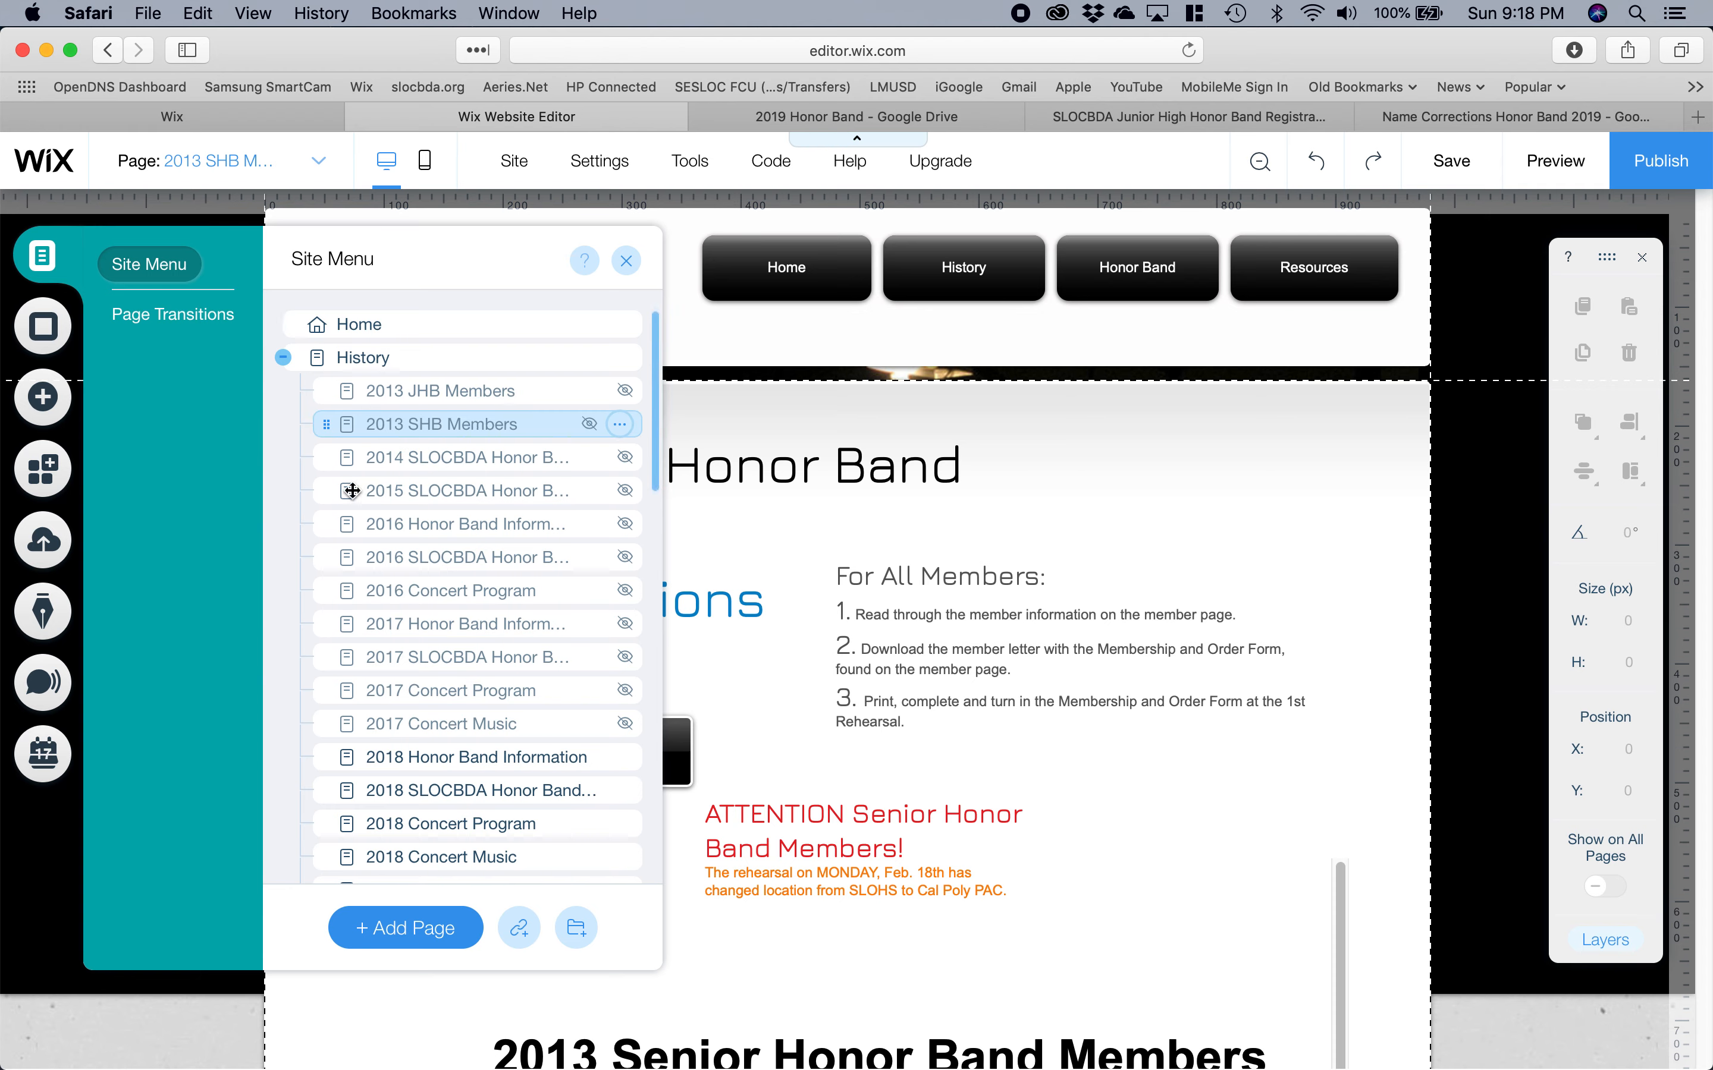
scroll(373, 558, down, 5)
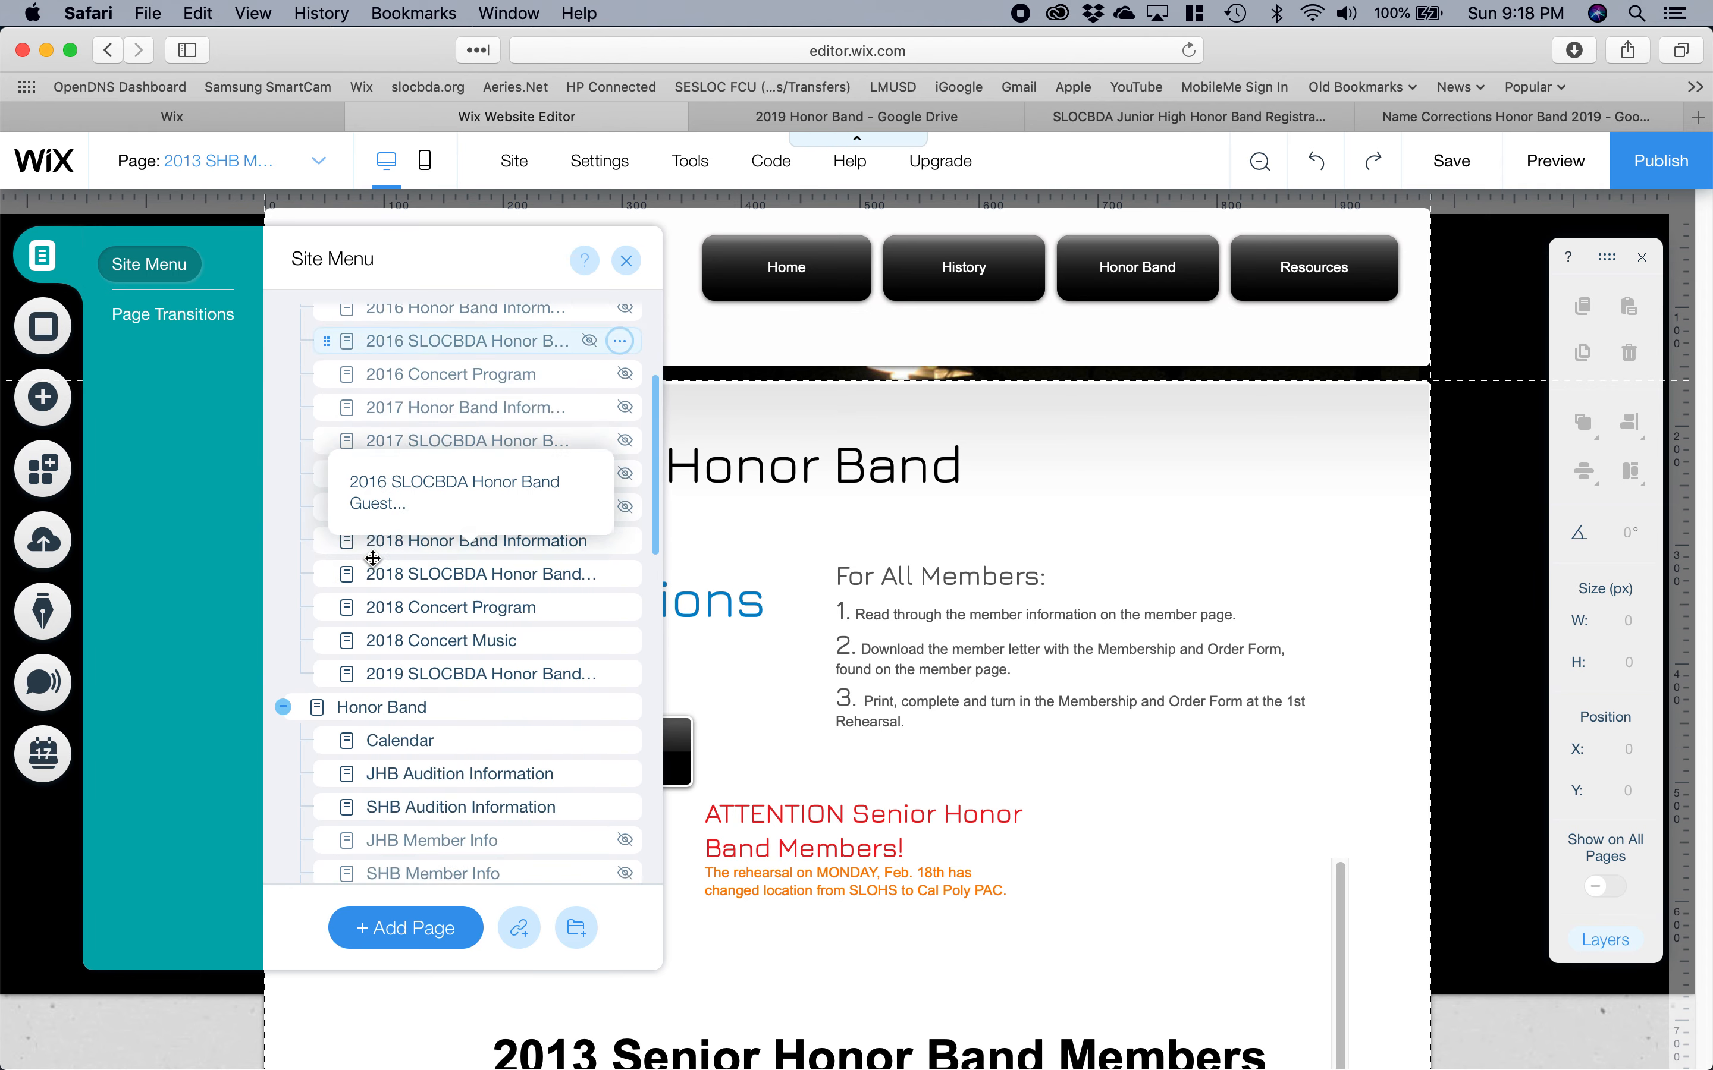
click(626, 260)
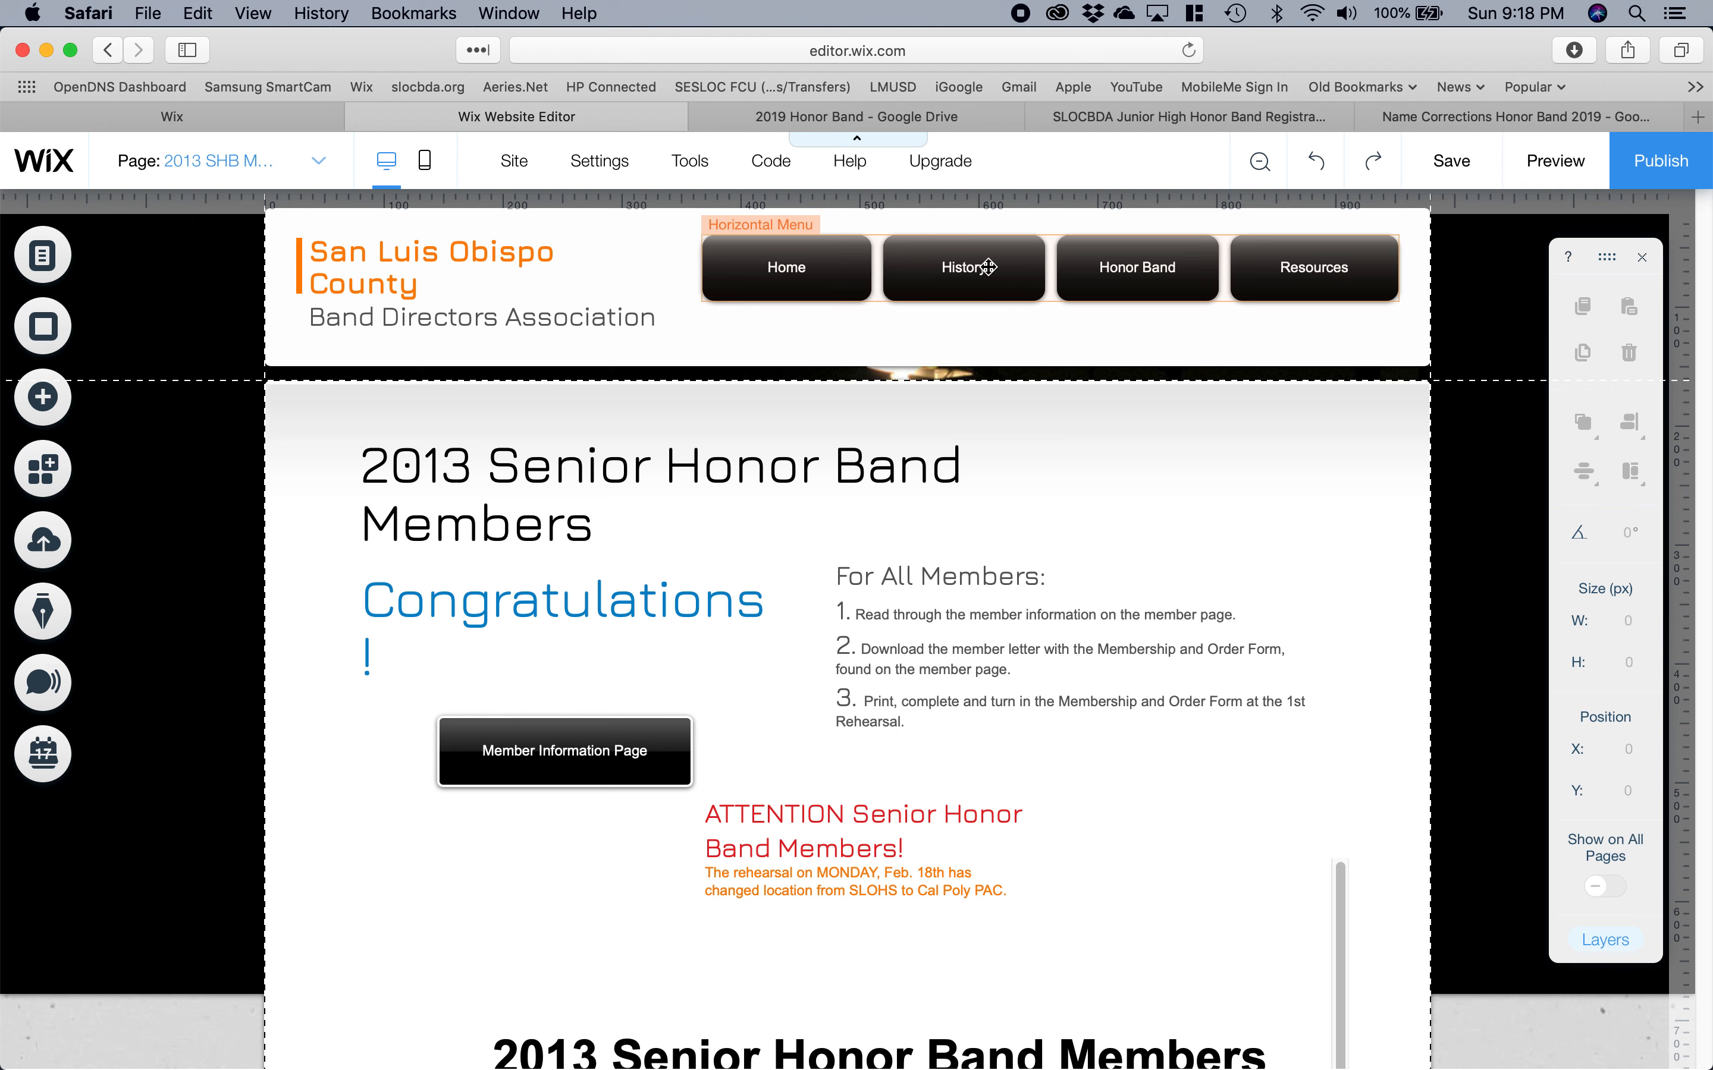